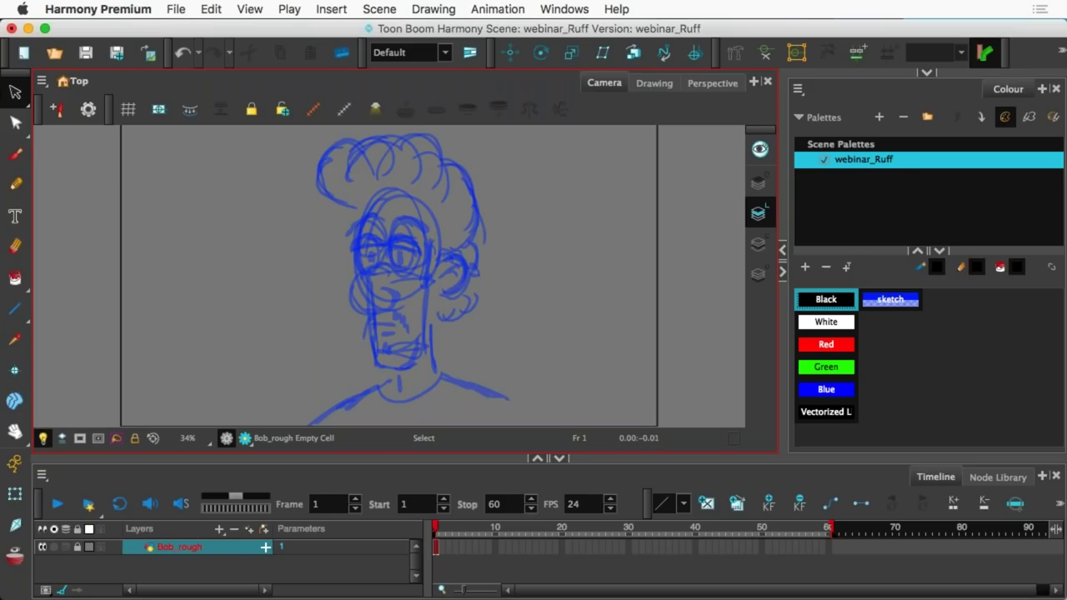
- Add a vector drawing layer named rough above the Bob_rough layer
click(205, 542)
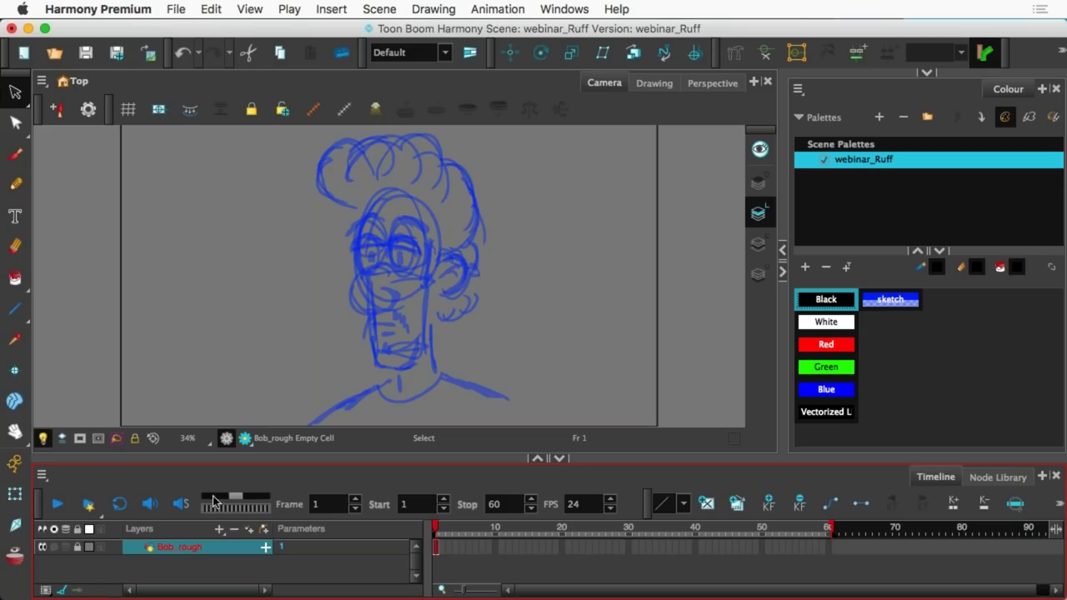
click(248, 532)
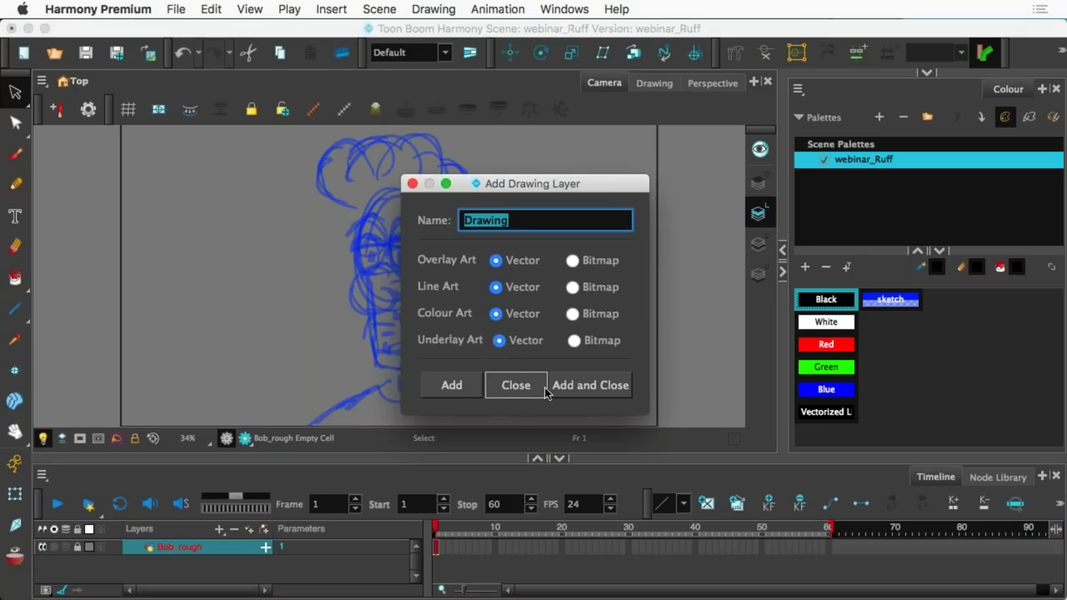
text(rough)
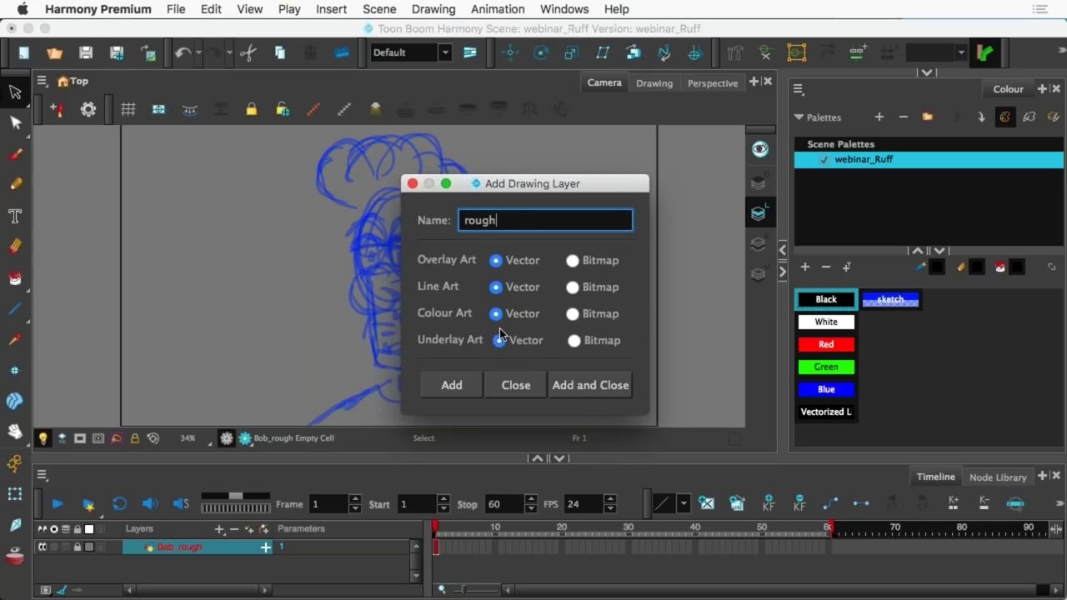
click(577, 384)
- Pick the sketch swatch as the drawing colour for frame 1 of the rough layer and review its saturation and alpha settings
click(436, 547)
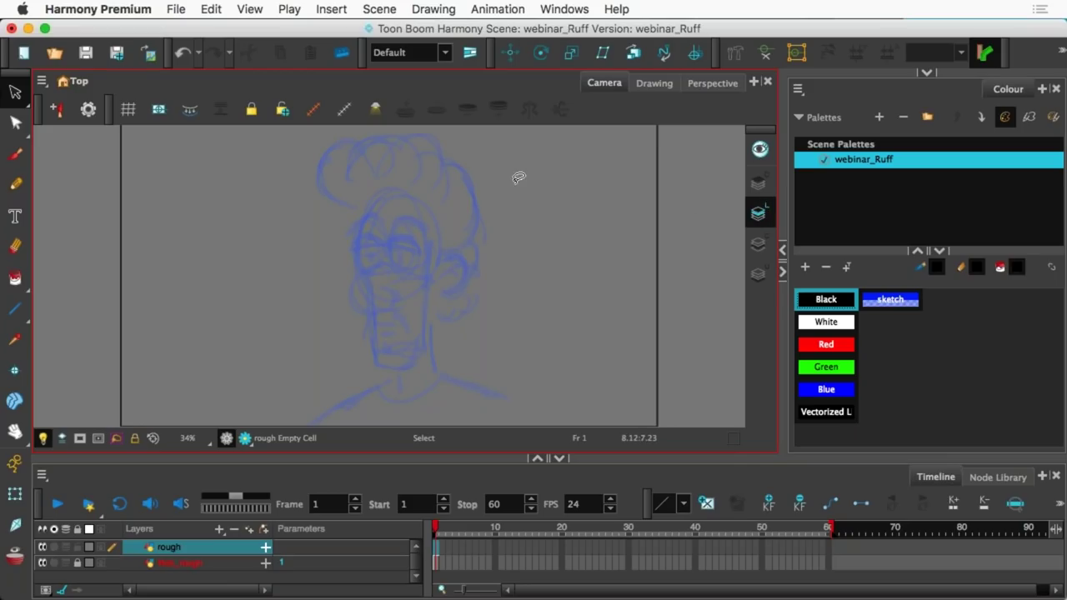
double_click(877, 310)
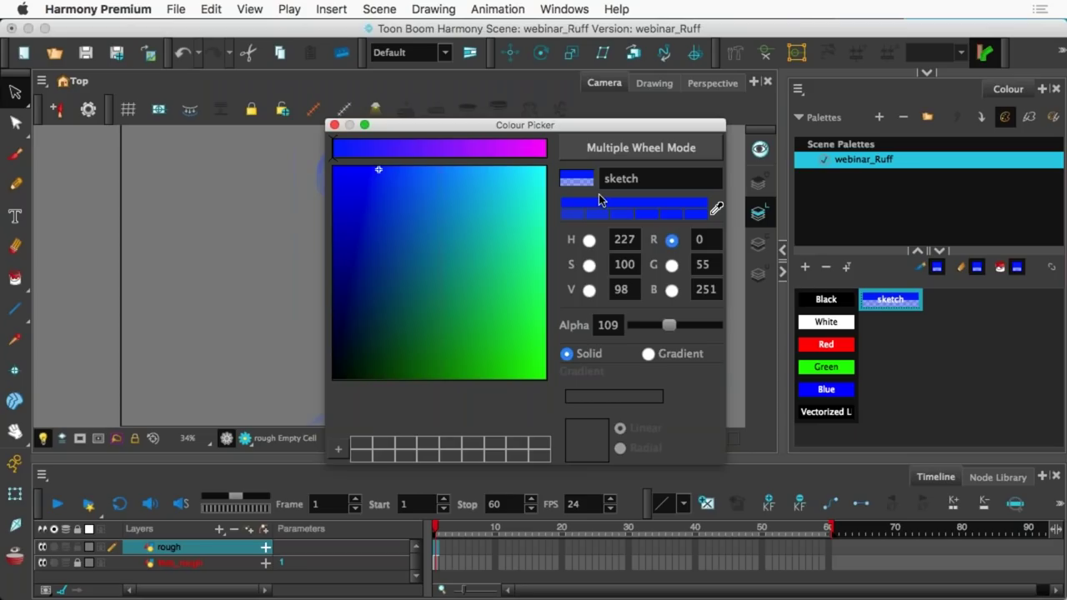
click(624, 264)
key(Return)
click(608, 326)
click(334, 125)
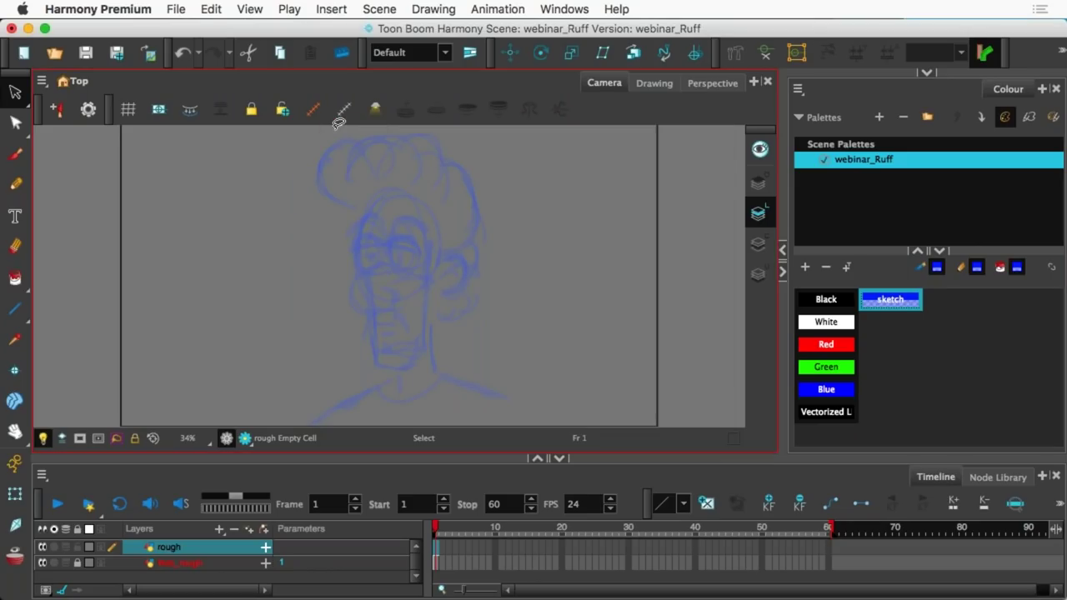
- Brush the character's eyes, eyebrows, nose, mouth, chin and ear on the rough layer, following the faded sketch underneath
click(15, 155)
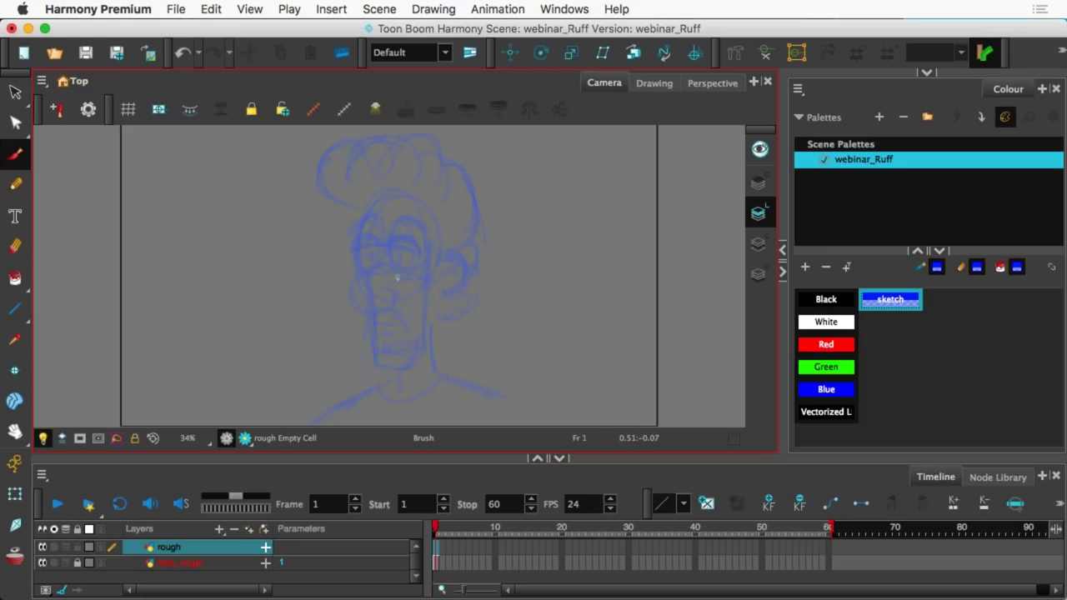
mouse_move(408, 225)
mouse_down()
mouse_move(401, 266)
mouse_move(413, 221)
mouse_move(415, 238)
mouse_move(407, 223)
mouse_move(396, 245)
mouse_move(418, 250)
mouse_move(373, 260)
mouse_move(378, 231)
mouse_move(385, 262)
mouse_move(364, 234)
mouse_move(365, 245)
mouse_move(364, 219)
mouse_move(397, 227)
mouse_move(426, 214)
mouse_up()
mouse_move(361, 245)
mouse_down()
mouse_move(385, 250)
mouse_move(374, 262)
mouse_move(403, 260)
mouse_move(350, 284)
mouse_move(358, 308)
mouse_move(393, 293)
mouse_move(389, 310)
mouse_move(369, 312)
mouse_move(367, 333)
mouse_move(406, 329)
mouse_move(371, 350)
mouse_move(376, 364)
mouse_move(408, 372)
mouse_up()
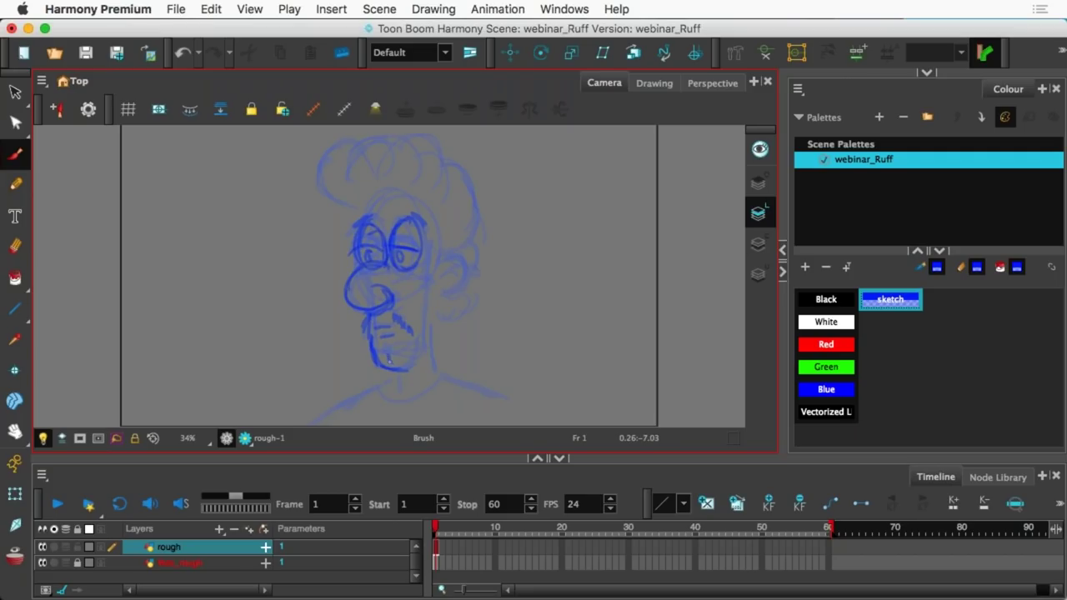
drag(419, 364, 419, 329)
mouse_move(451, 264)
mouse_down()
mouse_move(463, 266)
mouse_move(445, 293)
mouse_move(445, 282)
mouse_up()
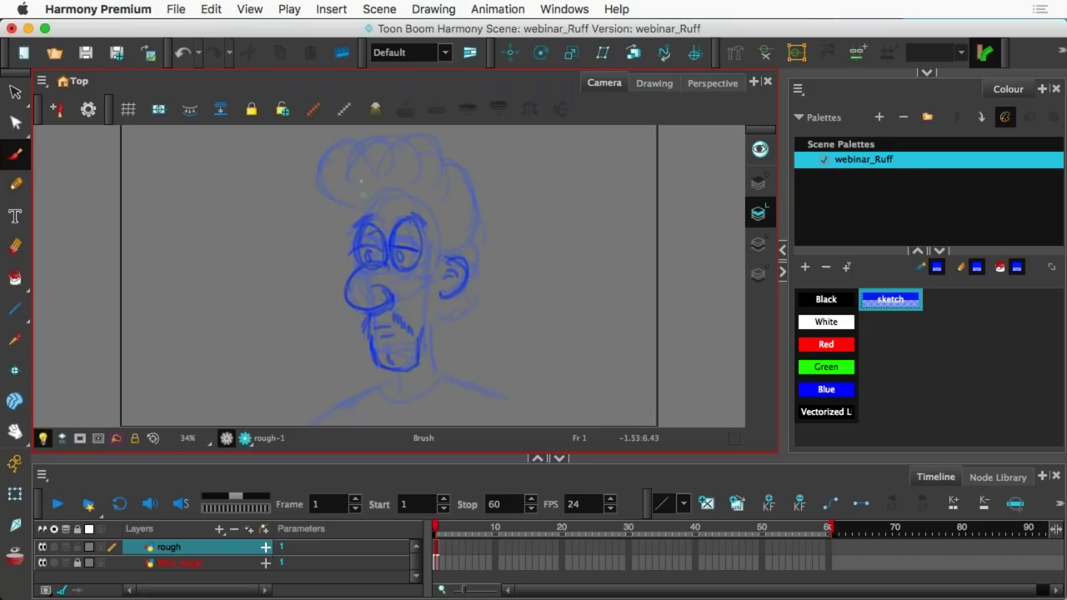
- Brush the curly hair, neck, collar and shoulders, and add the hairline, the side of the face and the ear outline
mouse_move(360, 188)
mouse_down()
mouse_move(321, 198)
mouse_move(377, 146)
mouse_move(422, 193)
mouse_up()
mouse_move(447, 158)
mouse_down()
mouse_move(471, 186)
mouse_move(443, 201)
mouse_move(472, 195)
mouse_move(464, 232)
mouse_move(455, 213)
mouse_move(443, 241)
mouse_move(486, 249)
mouse_move(473, 238)
mouse_move(436, 350)
mouse_move(441, 368)
mouse_move(432, 311)
mouse_move(422, 381)
mouse_move(384, 381)
mouse_move(440, 374)
mouse_move(305, 420)
mouse_up()
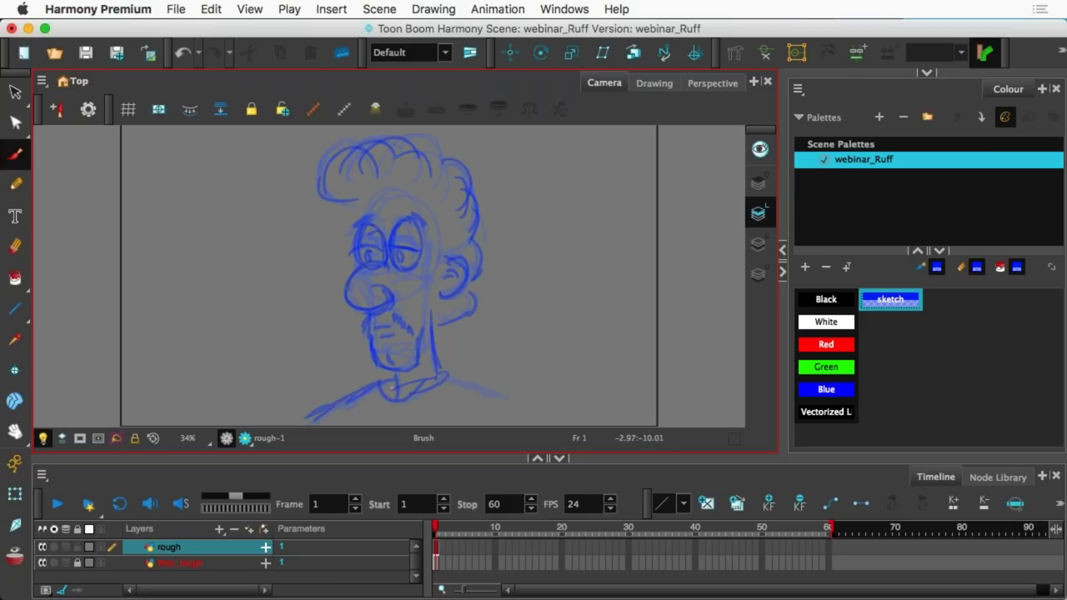
drag(441, 373, 517, 410)
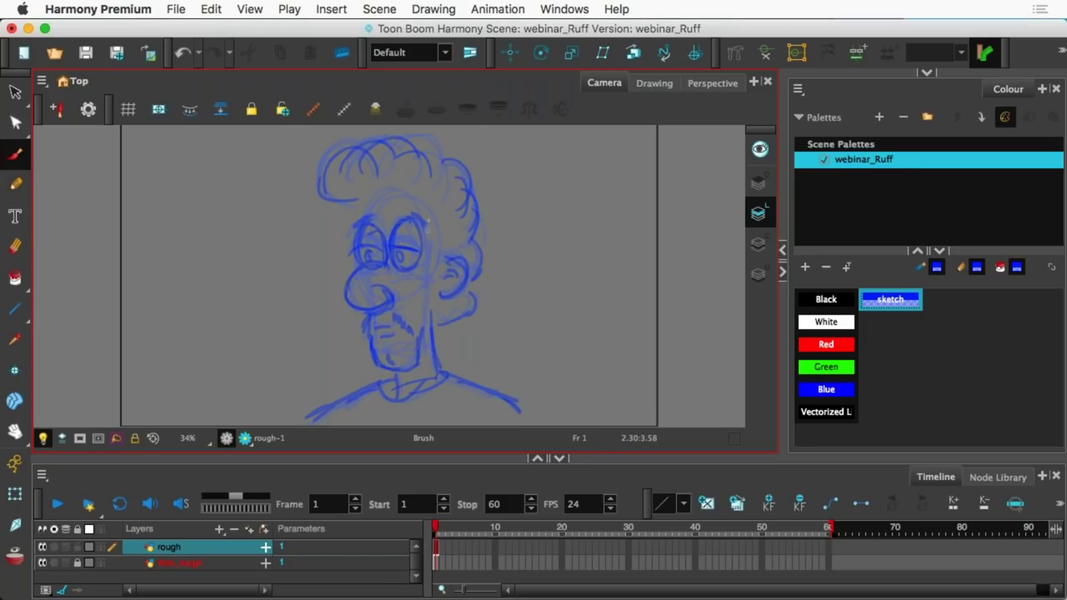
mouse_move(420, 227)
mouse_down()
mouse_move(412, 211)
mouse_move(355, 225)
mouse_move(365, 198)
mouse_up()
mouse_move(427, 249)
mouse_down()
mouse_move(422, 287)
mouse_move(431, 290)
mouse_move(450, 259)
mouse_up()
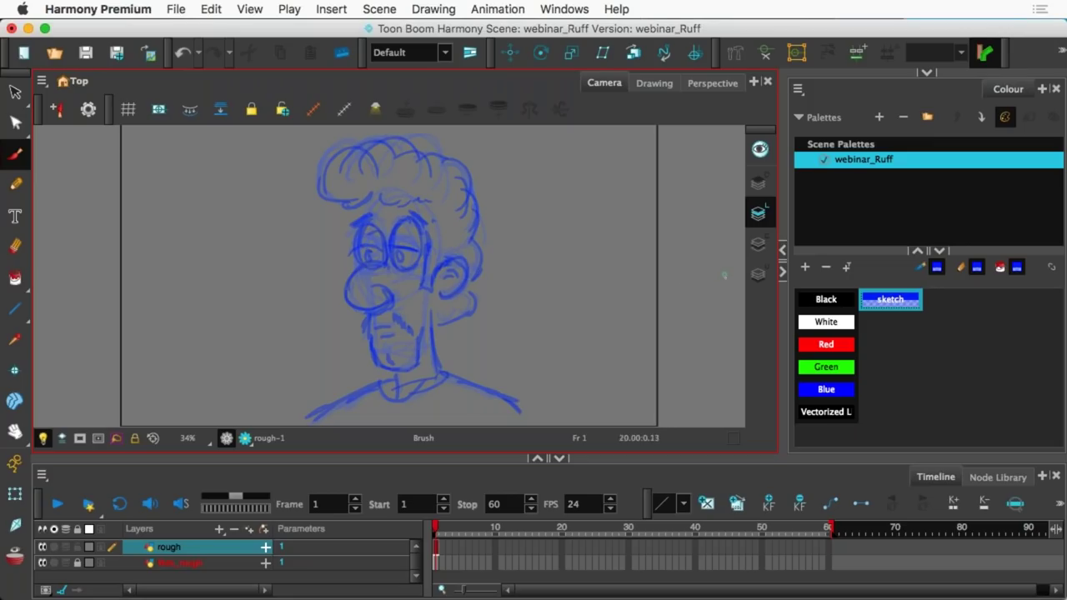
- Solo the Bob_rough layer in the Camera view and hide the rough layer while showing the Drawing view
click(53, 530)
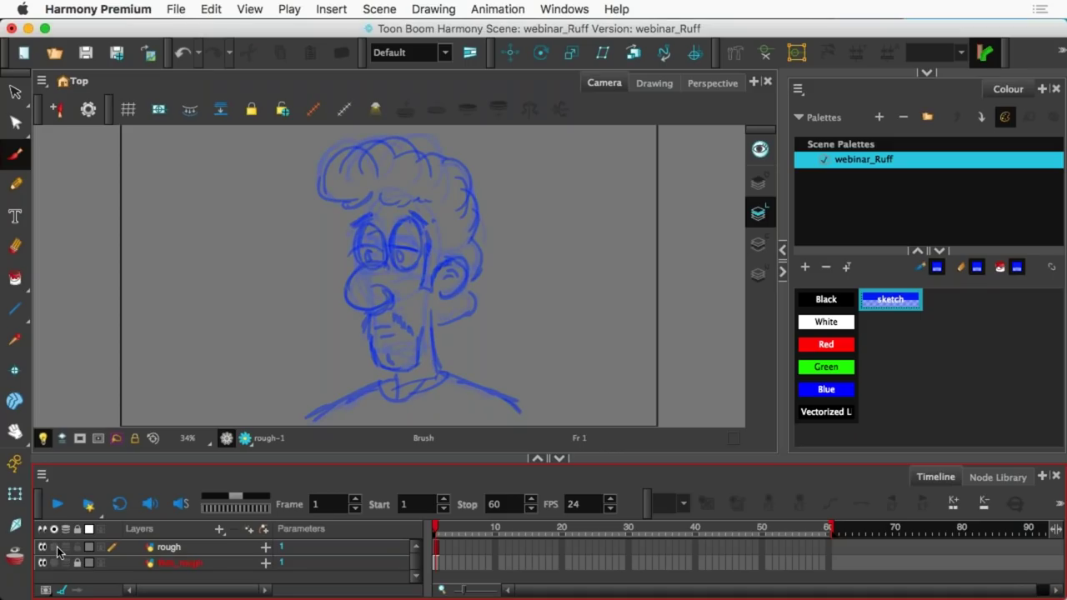
click(55, 562)
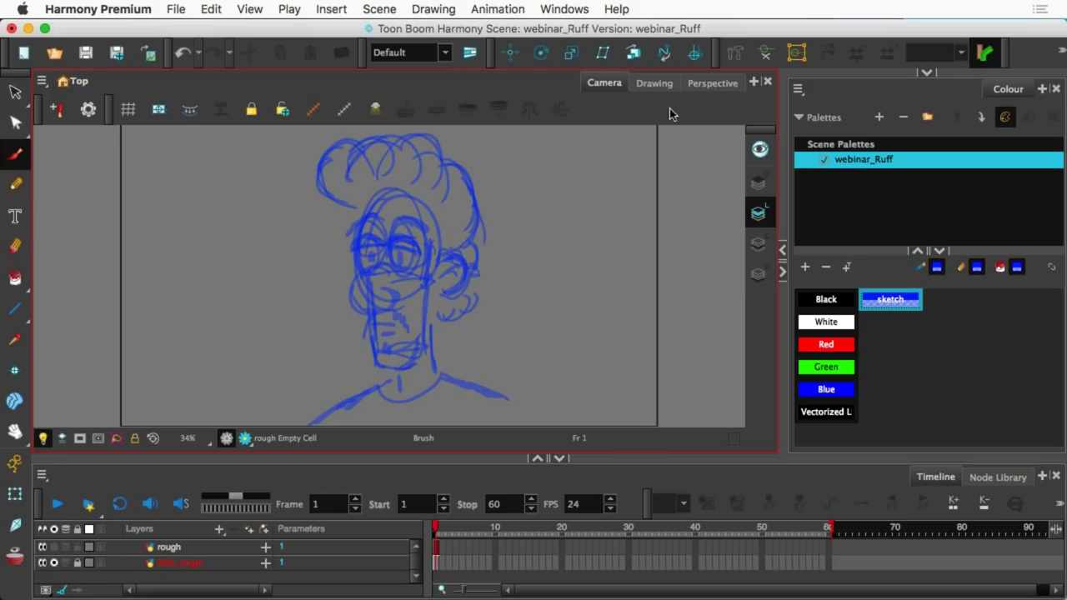
click(655, 84)
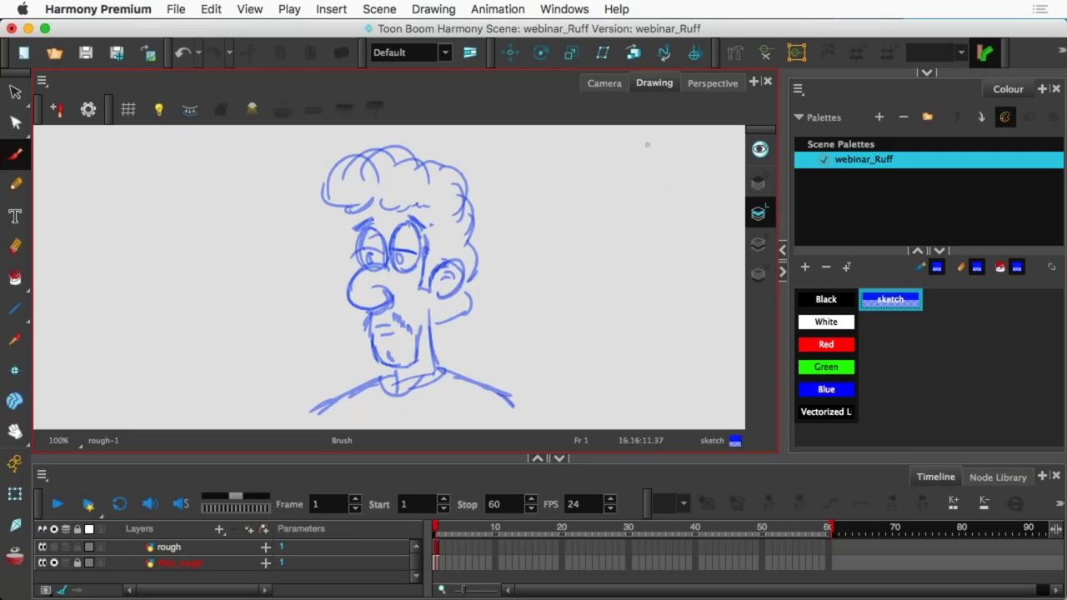
click(42, 548)
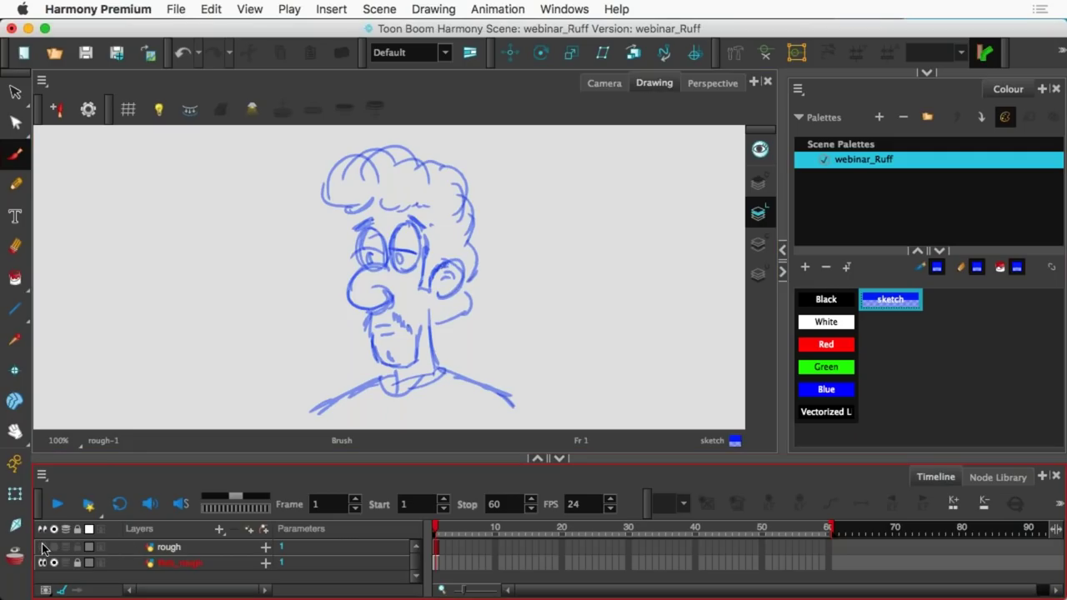
- Examine the Underlay Art and Line Art of the Bob_rough drawing in the Drawing view, ending in the Camera view on Line Art
click(757, 279)
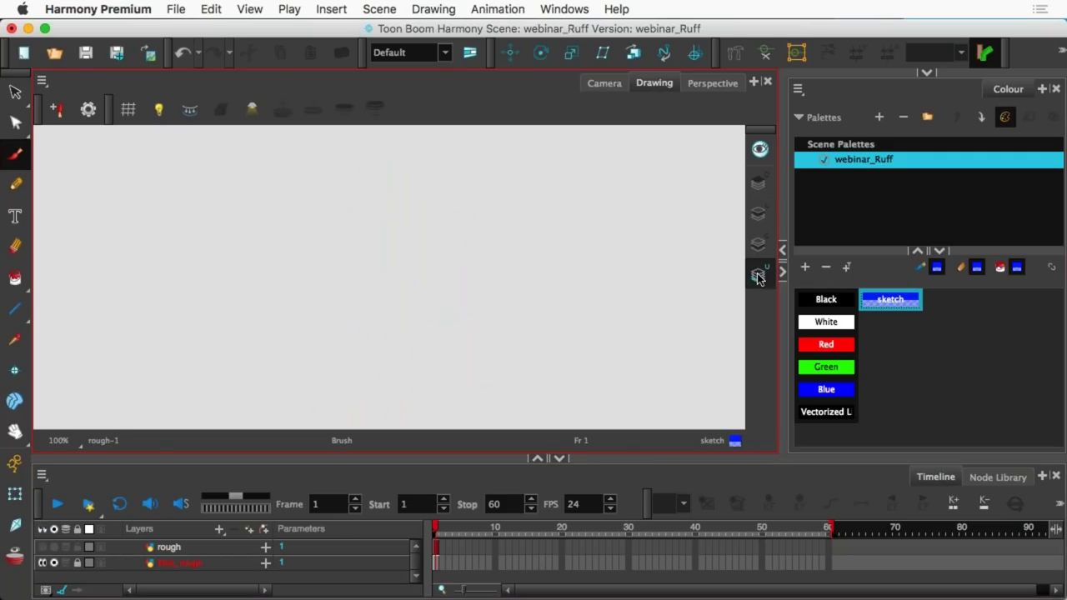
click(436, 560)
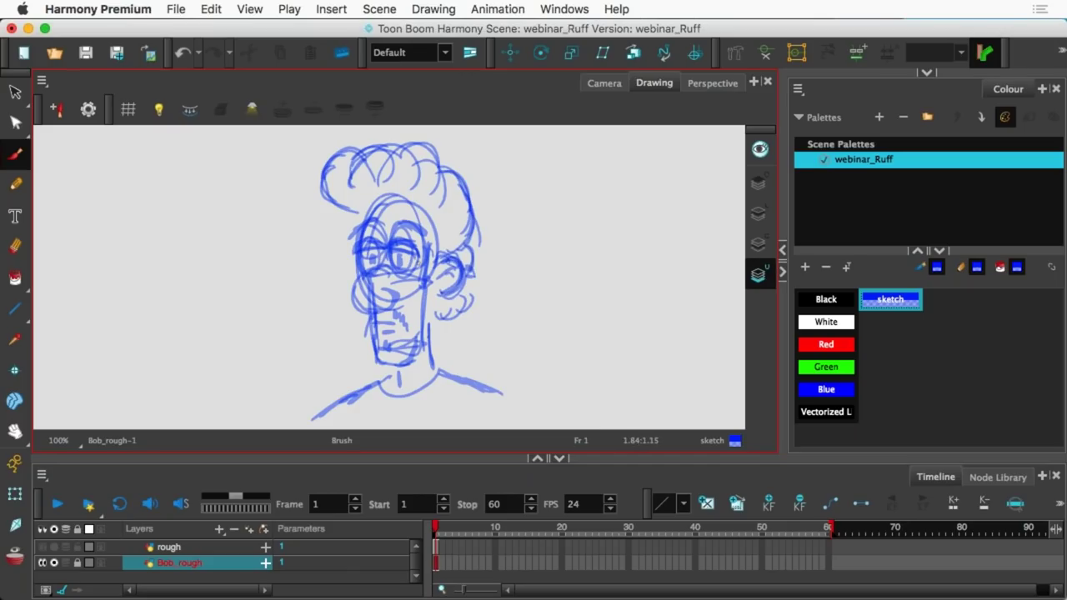
click(759, 271)
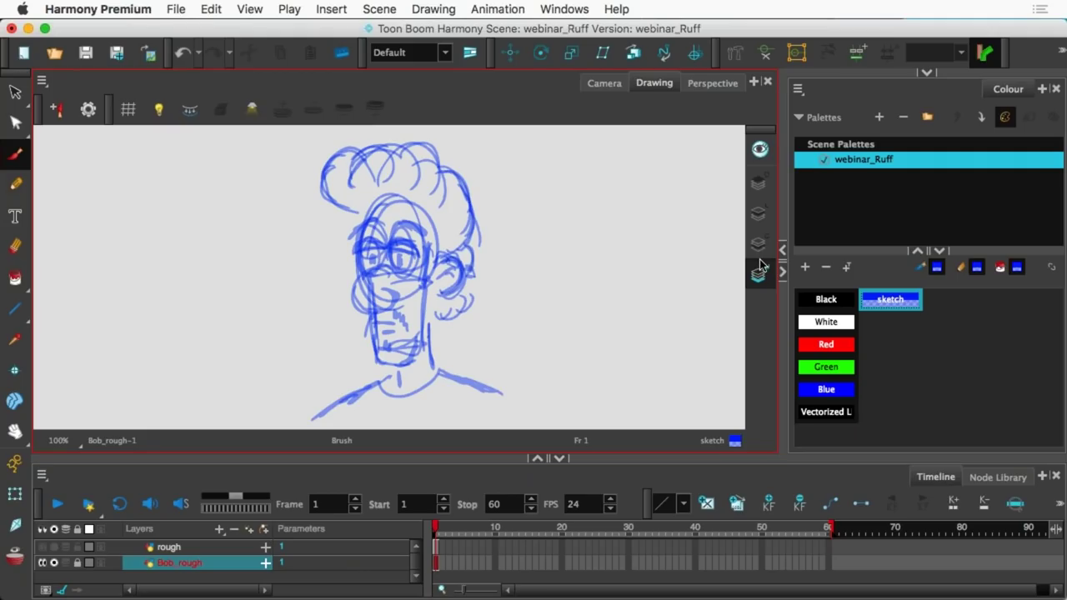
click(762, 216)
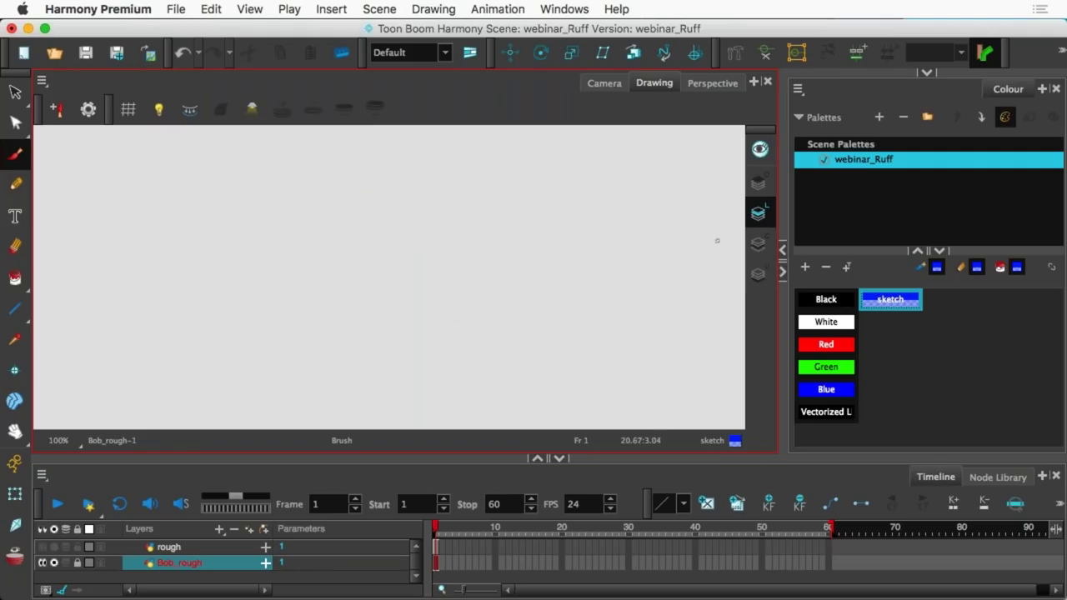
click(609, 85)
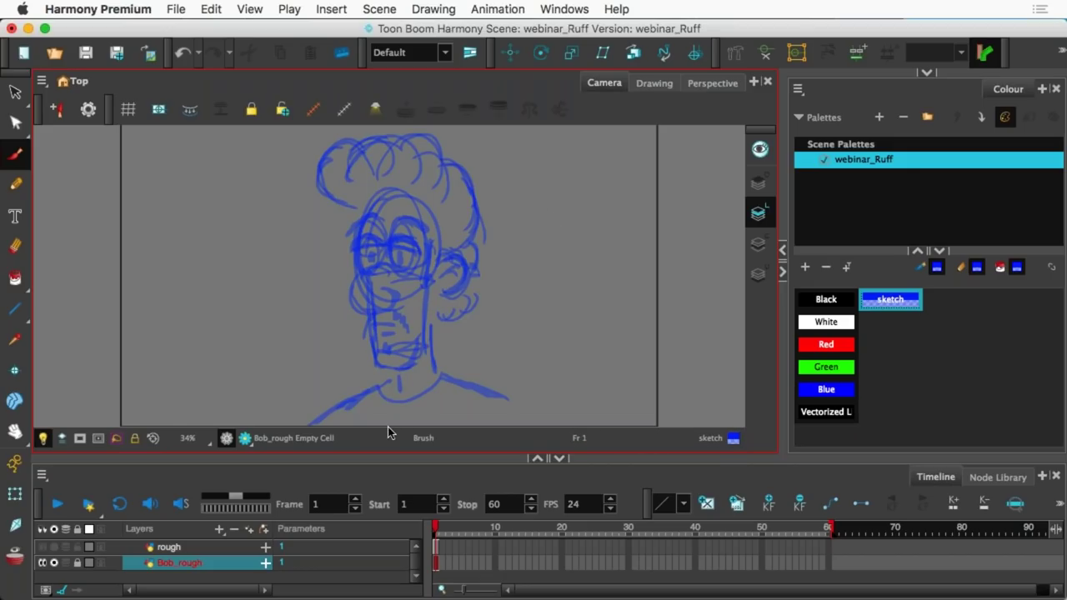
- Activate the Select tool and display its full tool properties in place of the colour palettes
click(16, 97)
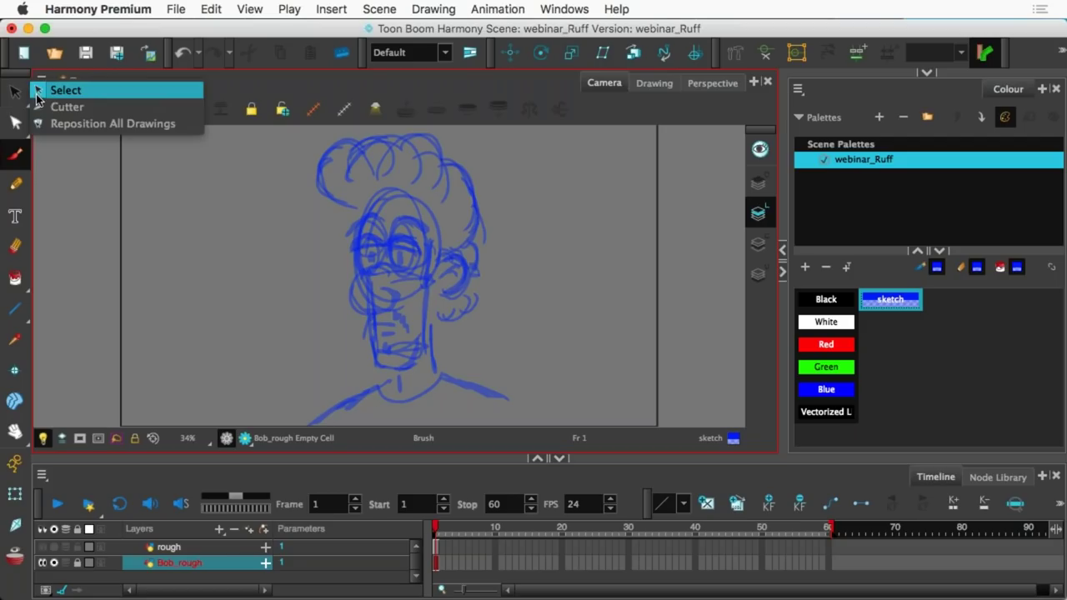
click(65, 90)
click(875, 192)
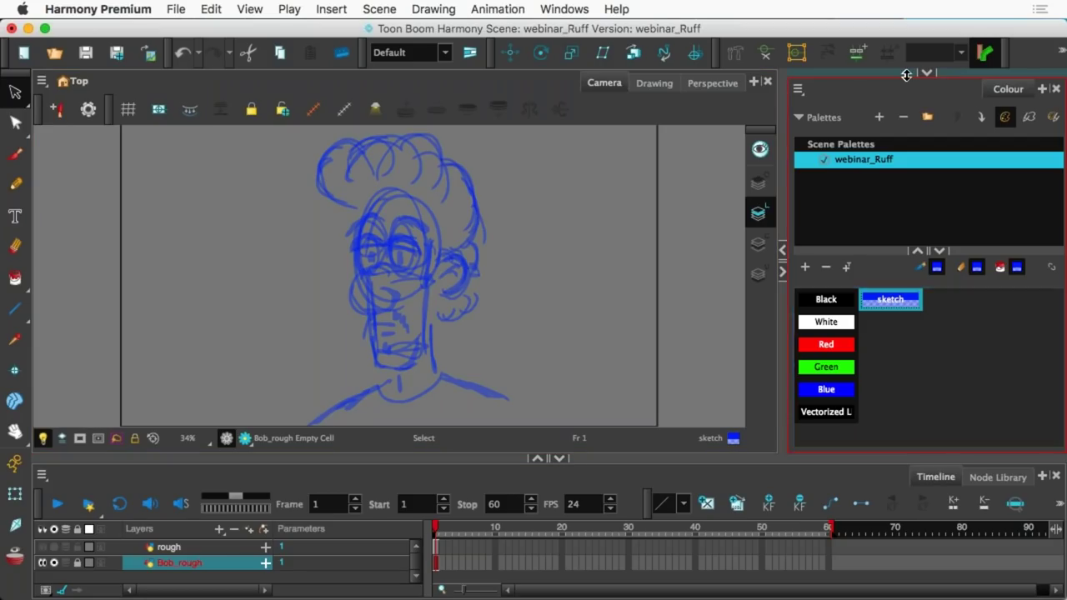
drag(907, 73, 932, 153)
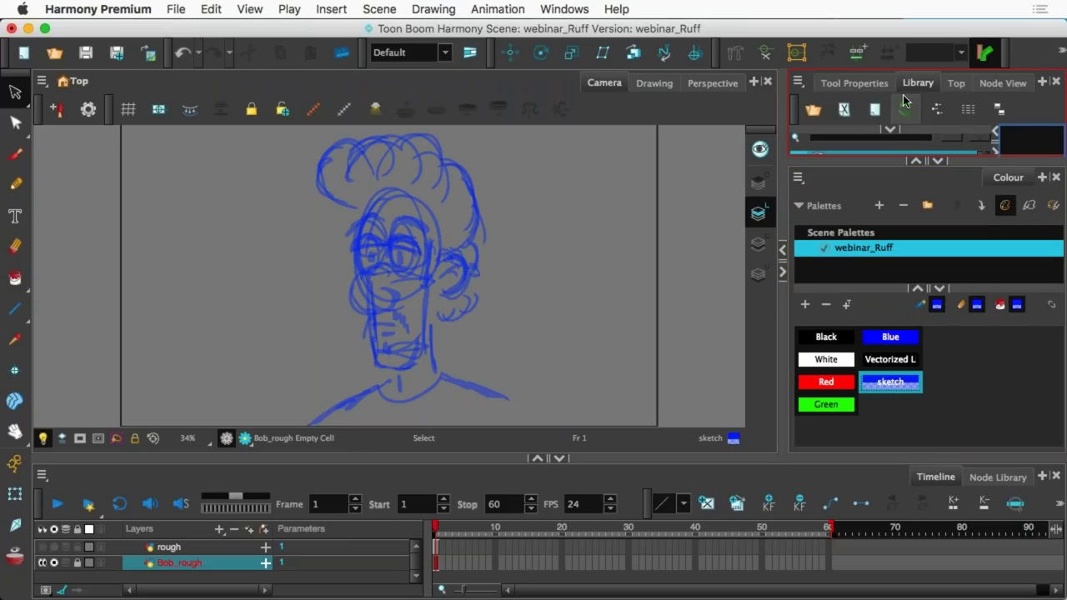
click(867, 83)
click(875, 175)
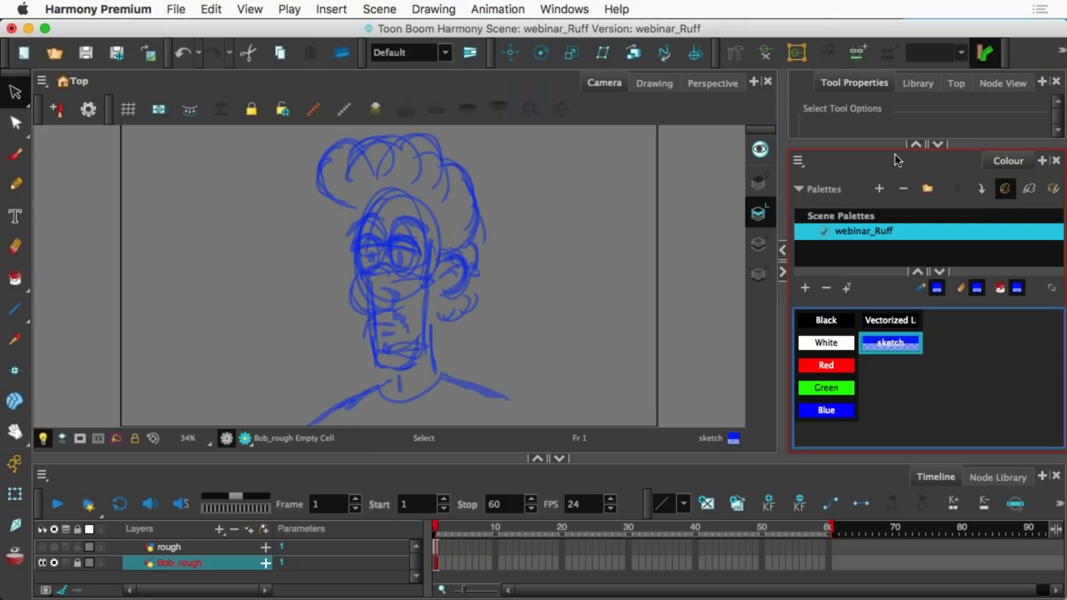
click(938, 144)
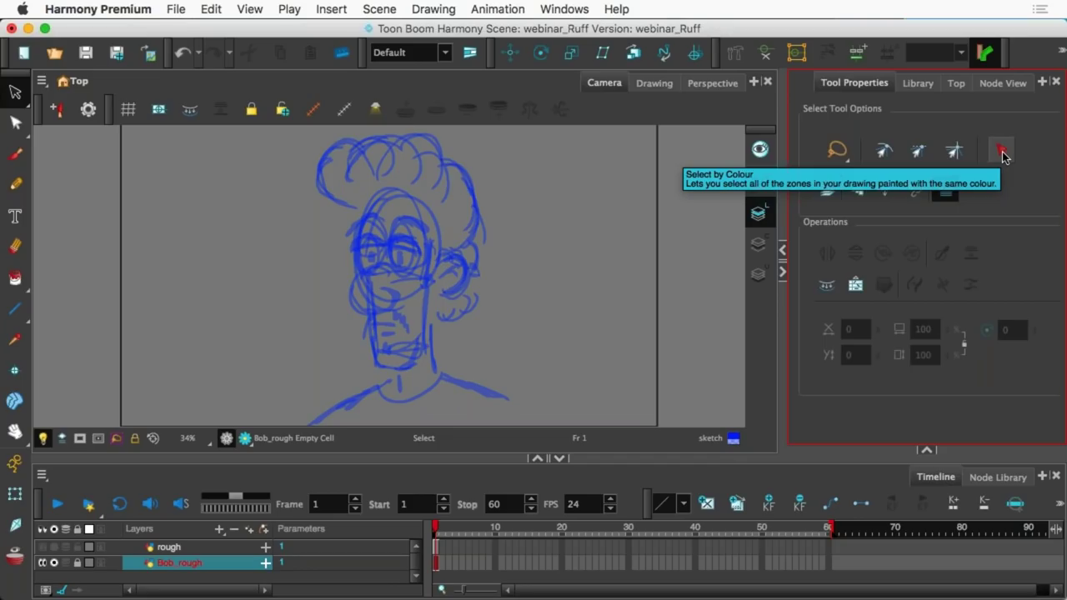
click(1002, 153)
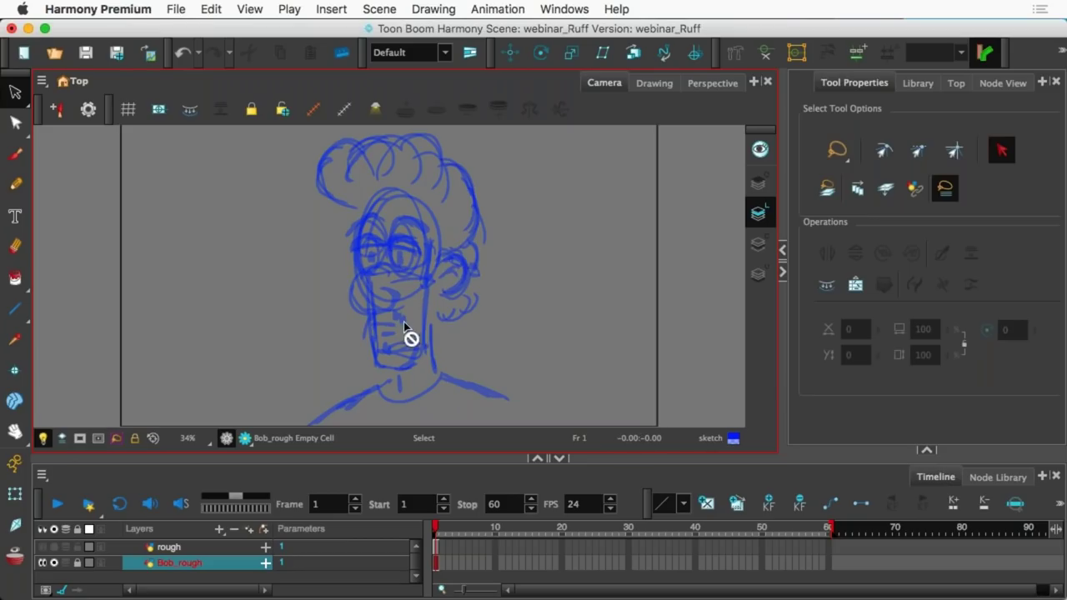
click(758, 243)
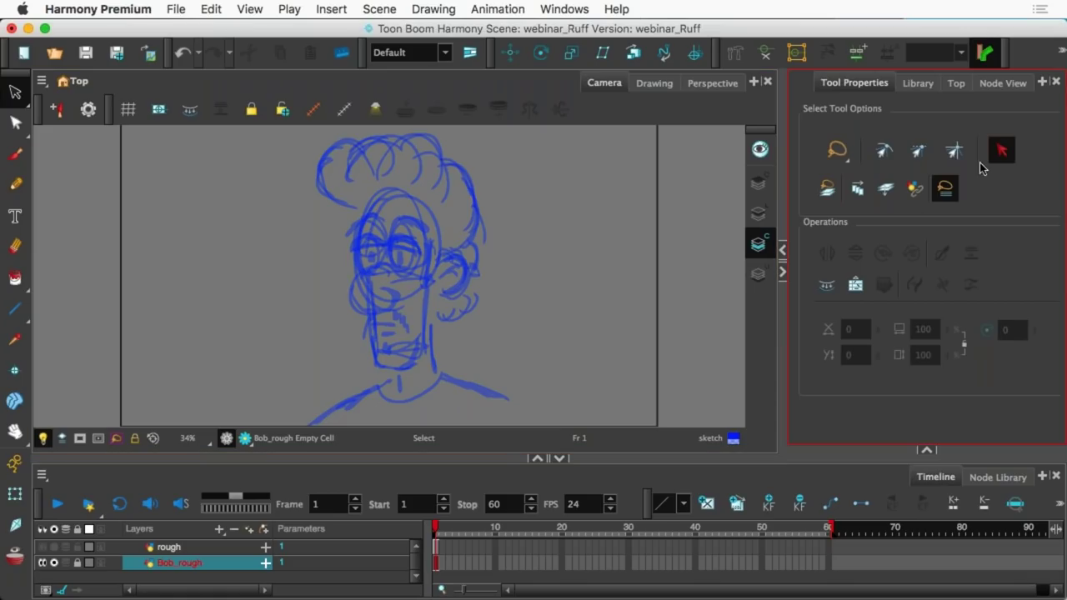
click(1001, 151)
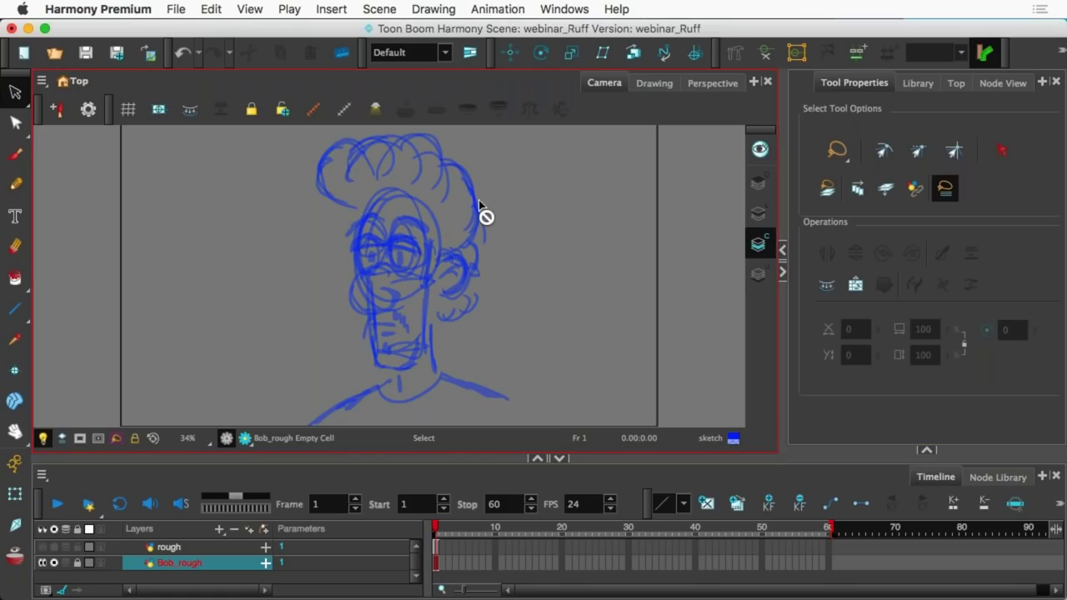
- Make the rough layer active and visible again, and enable Select by Colour for the Select tool
click(170, 547)
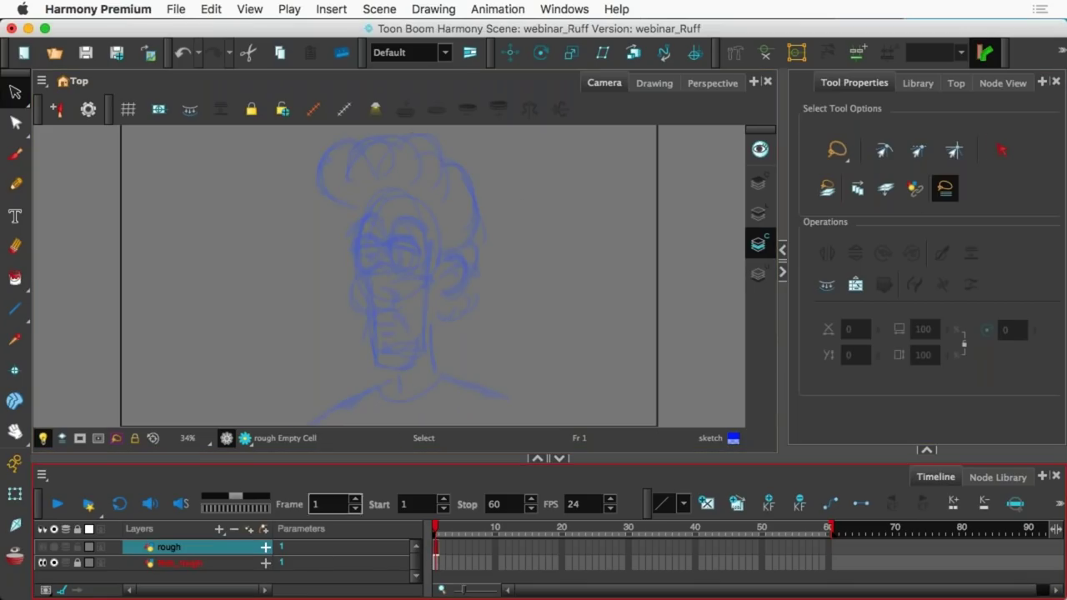
click(43, 549)
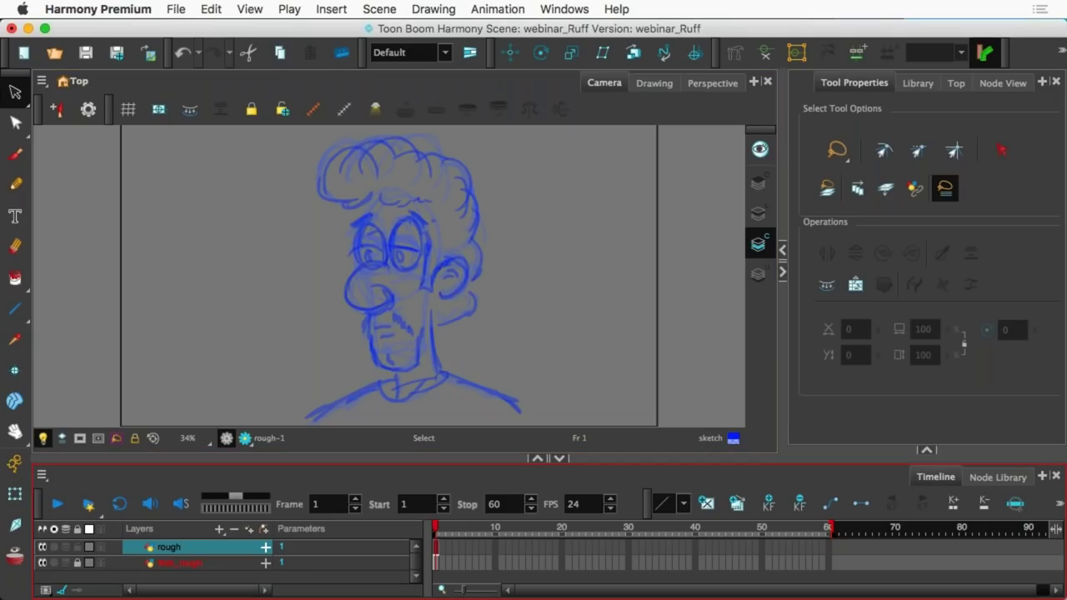
click(1001, 151)
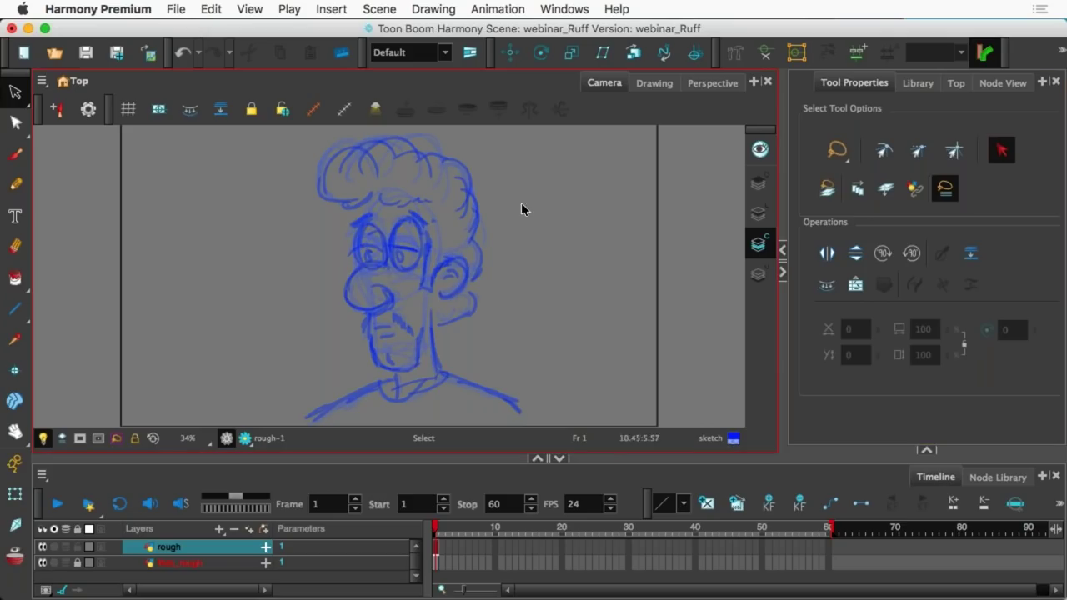
- Select all the sketch-coloured strokes on the Line Art of the rough layer's drawing at frame 1
click(438, 548)
click(758, 213)
key(super+a)
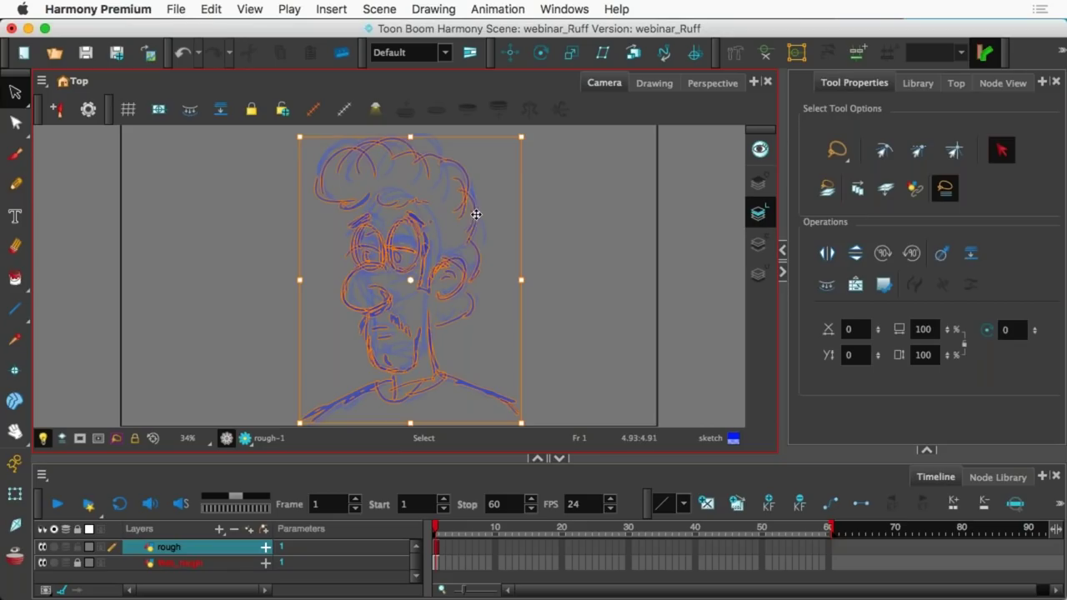
click(508, 280)
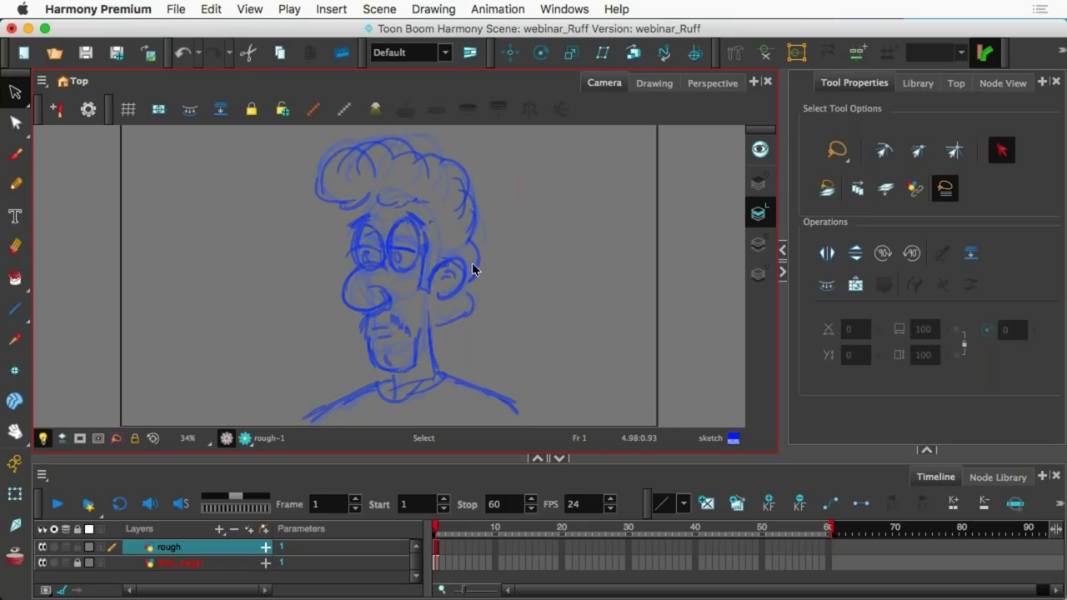
key(super+a)
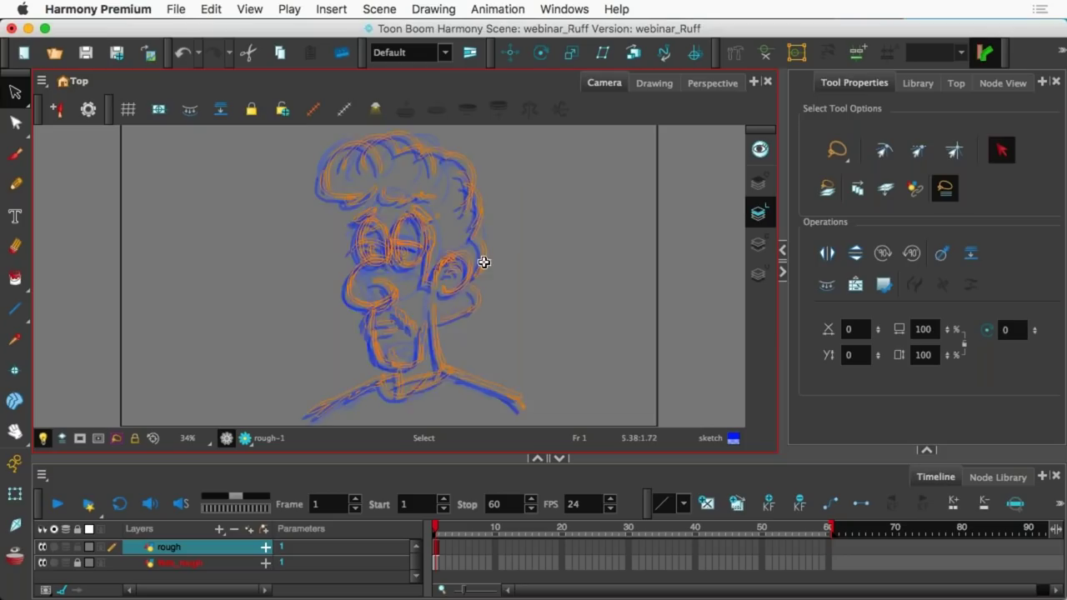
- Trace the character's eyelids, eyes and pupils in Black with the Brush tool on the rough layer
key(alt+b)
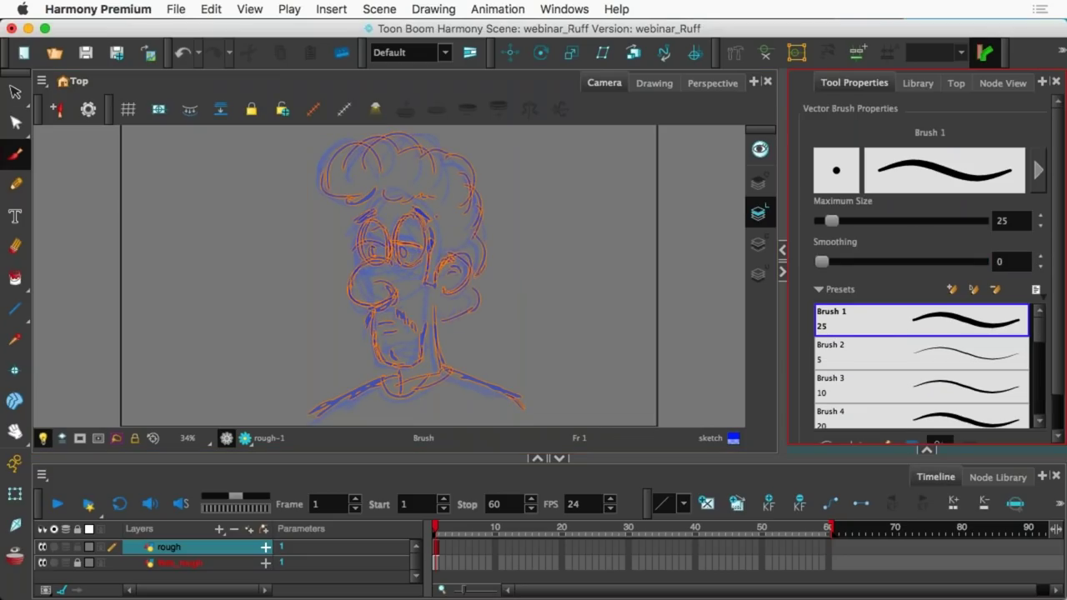
click(926, 450)
click(826, 322)
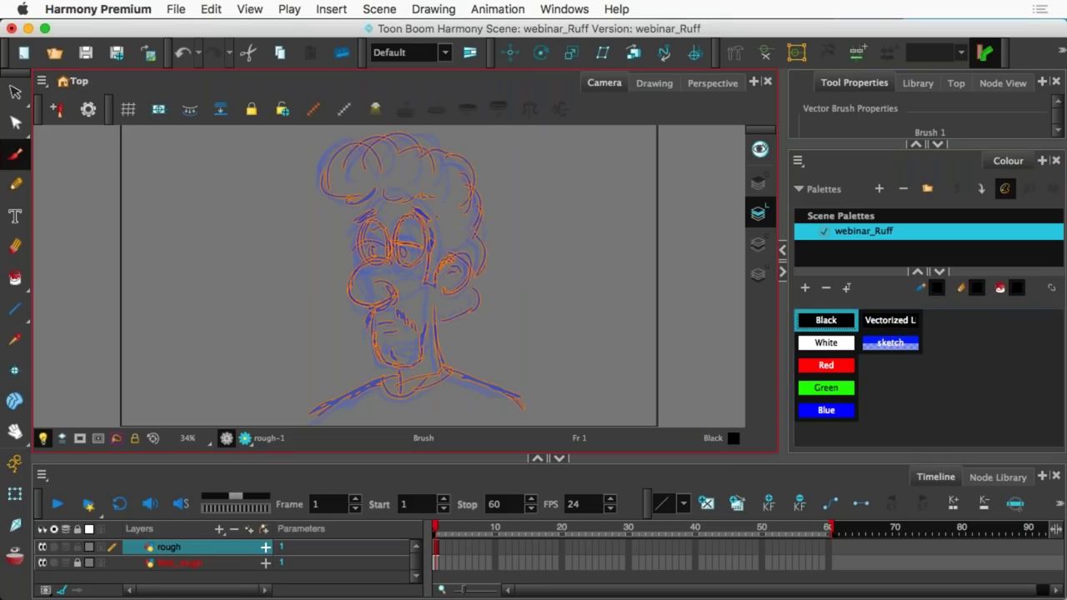
key(alt+s)
key(ctrl+a)
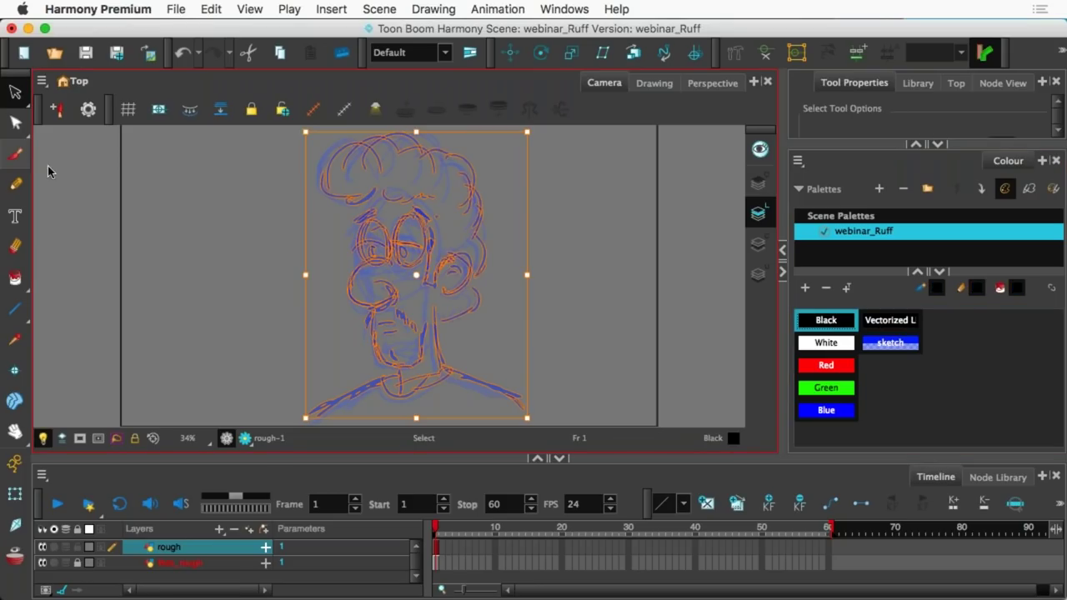
click(258, 219)
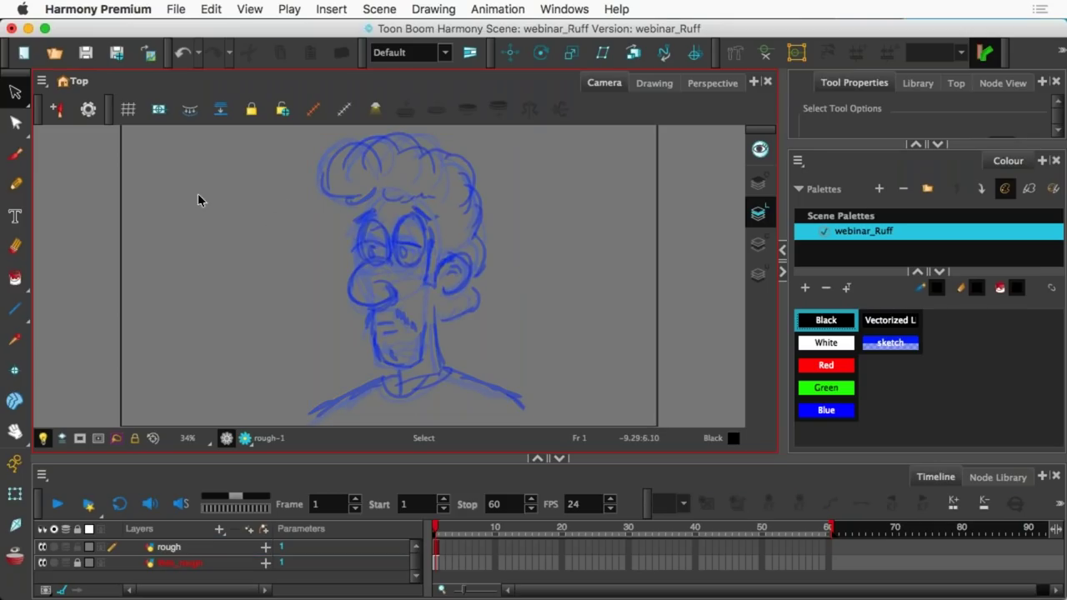
click(15, 154)
mouse_move(390, 248)
mouse_down()
mouse_move(351, 247)
mouse_move(365, 231)
mouse_move(387, 236)
mouse_move(371, 266)
mouse_move(376, 244)
mouse_move(389, 246)
mouse_move(411, 217)
mouse_move(413, 248)
mouse_move(398, 250)
mouse_move(425, 255)
mouse_up()
mouse_move(397, 248)
mouse_down()
mouse_move(395, 264)
mouse_move(420, 250)
mouse_move(406, 257)
mouse_up()
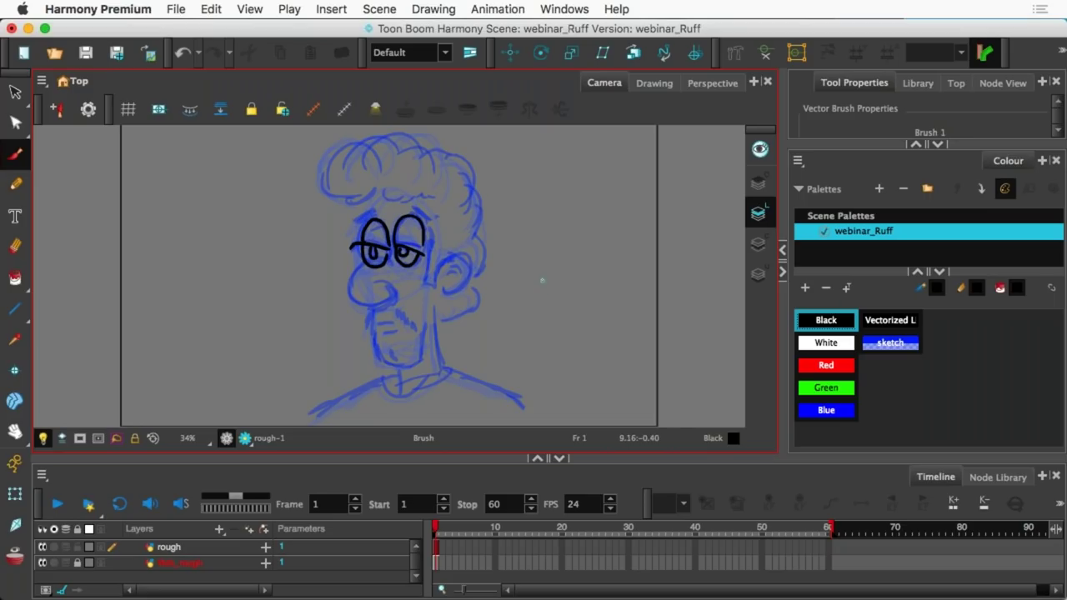
- Doodle a black looping scribble beside the face and surround it with an oval outline and zigzag edge in the Drawing view
mouse_move(533, 297)
mouse_down()
mouse_move(568, 244)
mouse_move(598, 276)
mouse_move(591, 287)
mouse_move(625, 290)
mouse_move(649, 274)
mouse_up()
click(655, 83)
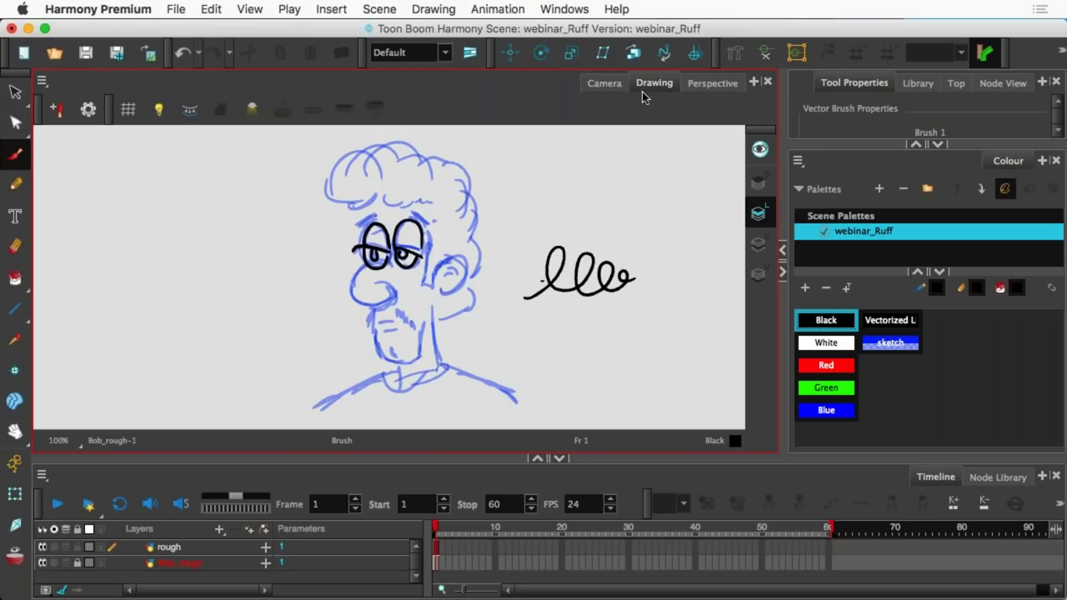
mouse_move(578, 312)
mouse_down()
mouse_move(612, 332)
mouse_move(642, 331)
mouse_move(674, 308)
mouse_move(665, 240)
mouse_move(538, 227)
mouse_move(521, 316)
mouse_move(554, 330)
mouse_move(606, 310)
mouse_move(606, 326)
mouse_move(631, 335)
mouse_move(681, 306)
mouse_move(660, 219)
mouse_move(609, 206)
mouse_move(553, 215)
mouse_move(537, 254)
mouse_move(524, 285)
mouse_up()
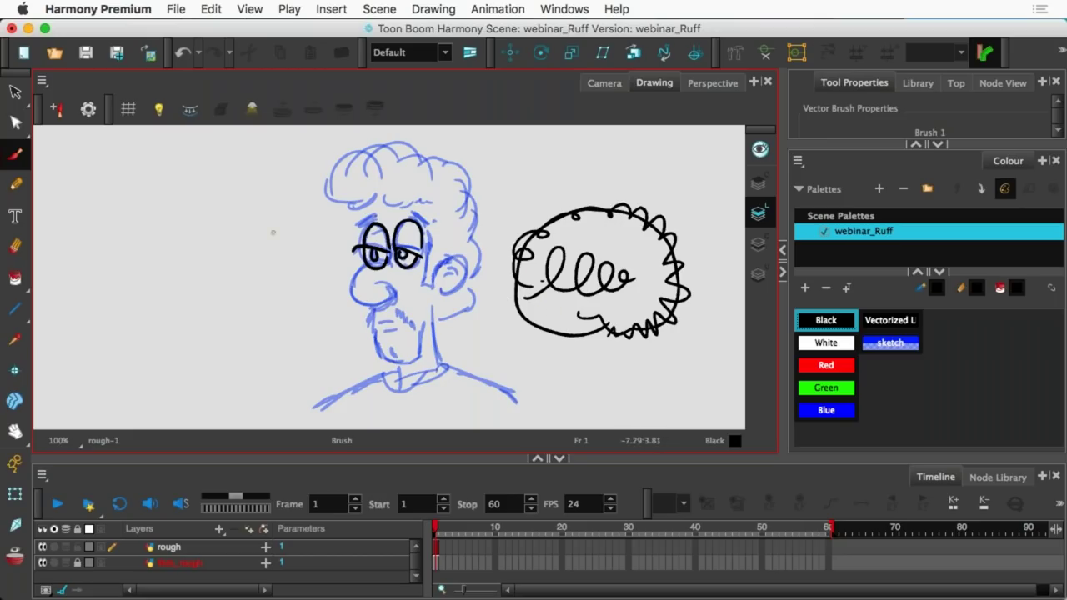
- Select all black strokes of the rough drawing by colour and expand the Select tool's properties
click(16, 91)
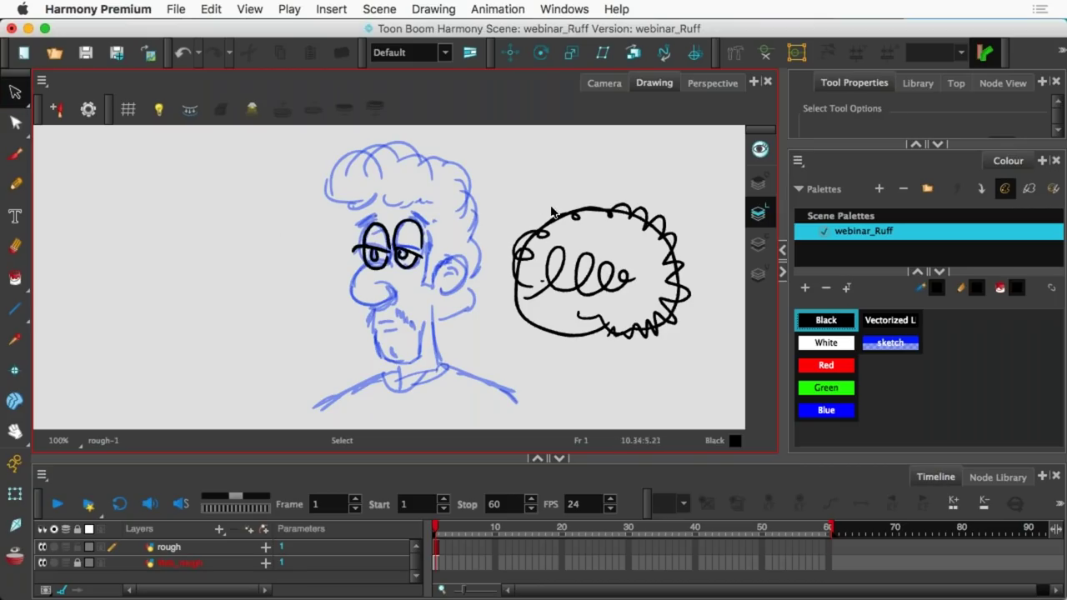
key(ctrl+a)
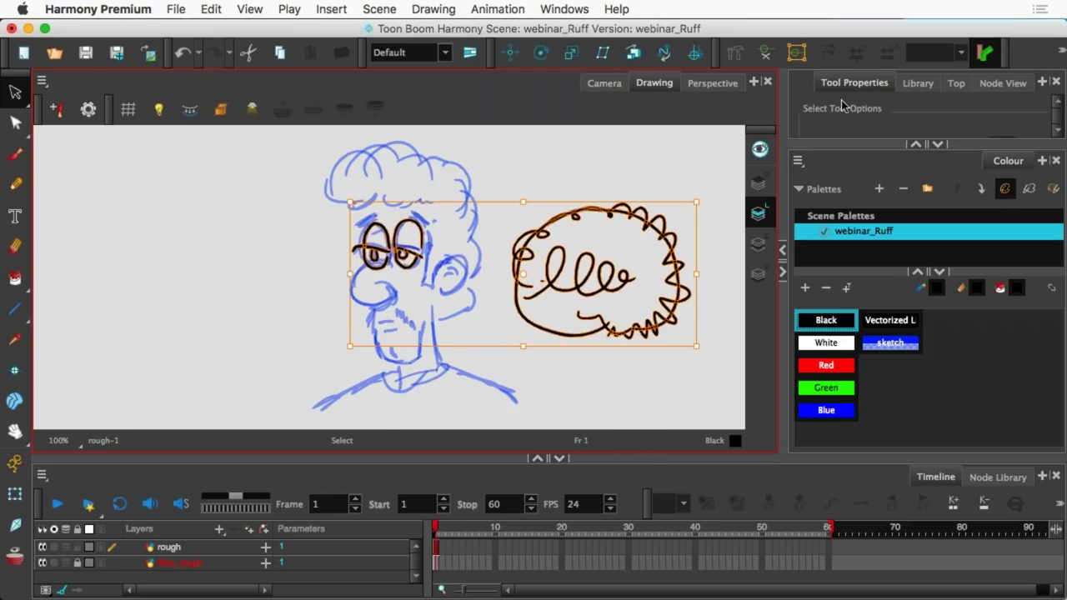
click(938, 144)
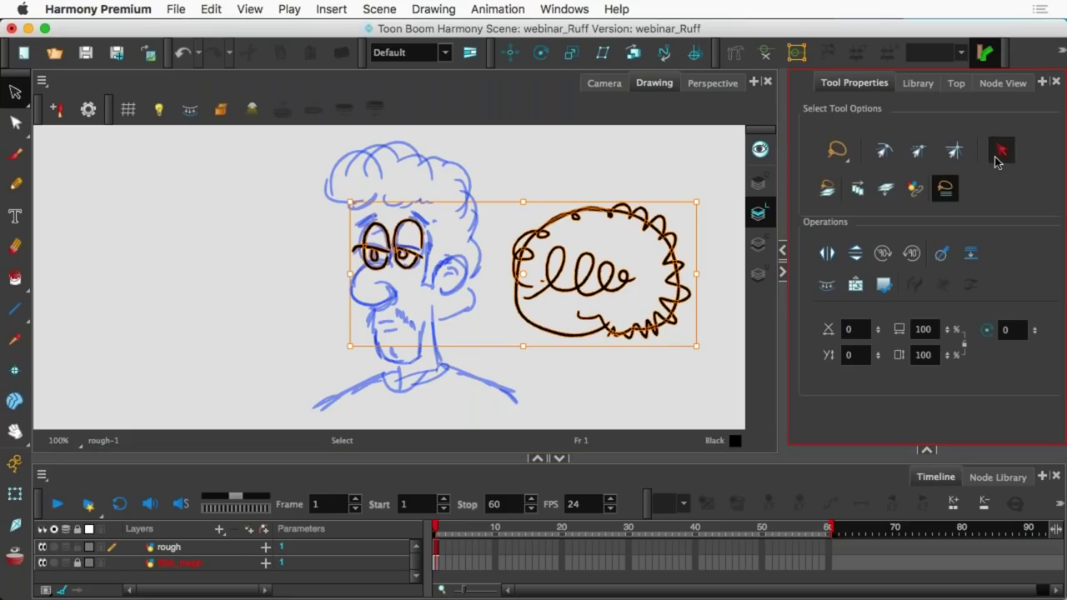
- Turn off Select by Colour and delete the oval outline, zigzag and scribble strokes beside the face
click(658, 171)
click(648, 212)
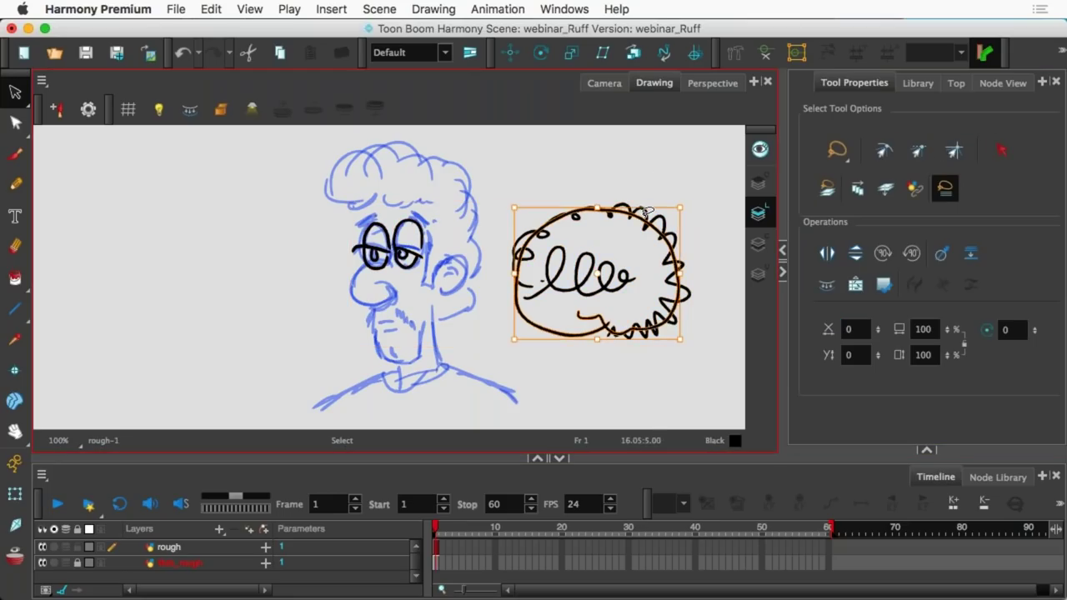
key(ctrl+z)
mouse_move(663, 181)
mouse_down()
mouse_move(530, 237)
mouse_move(692, 275)
mouse_move(671, 188)
mouse_up()
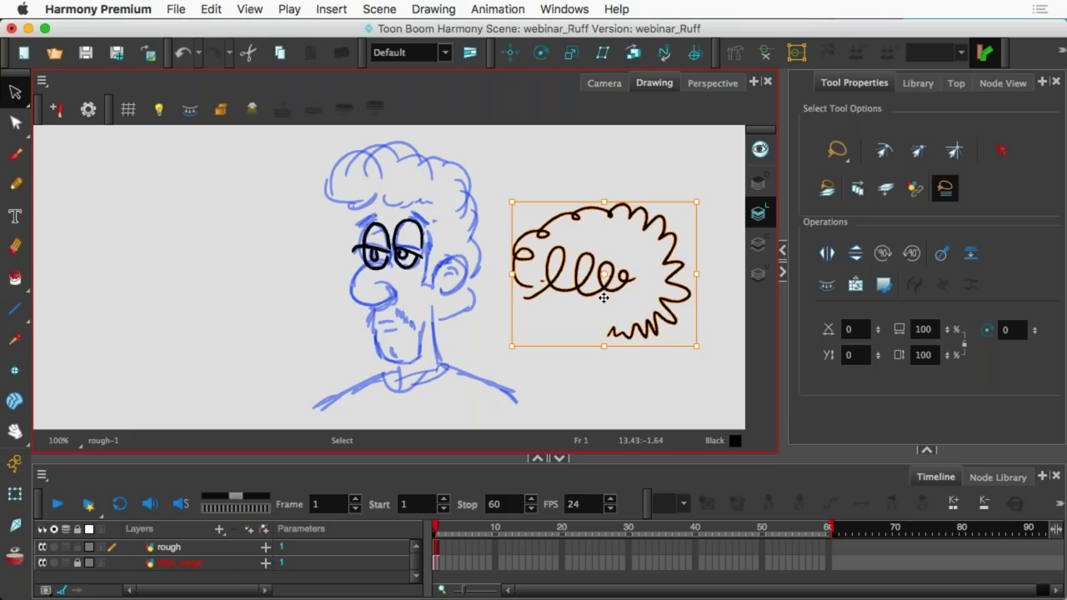
key(Delete)
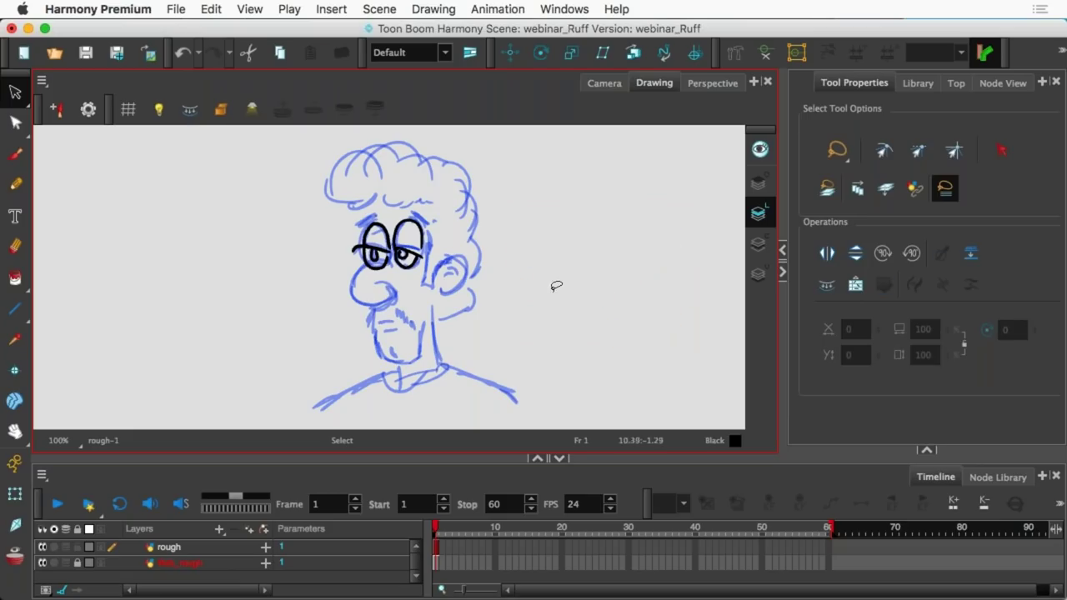
- Enable the Light Table, unlock the Bob_rough layer and make its drawing at frame 1 active
click(159, 111)
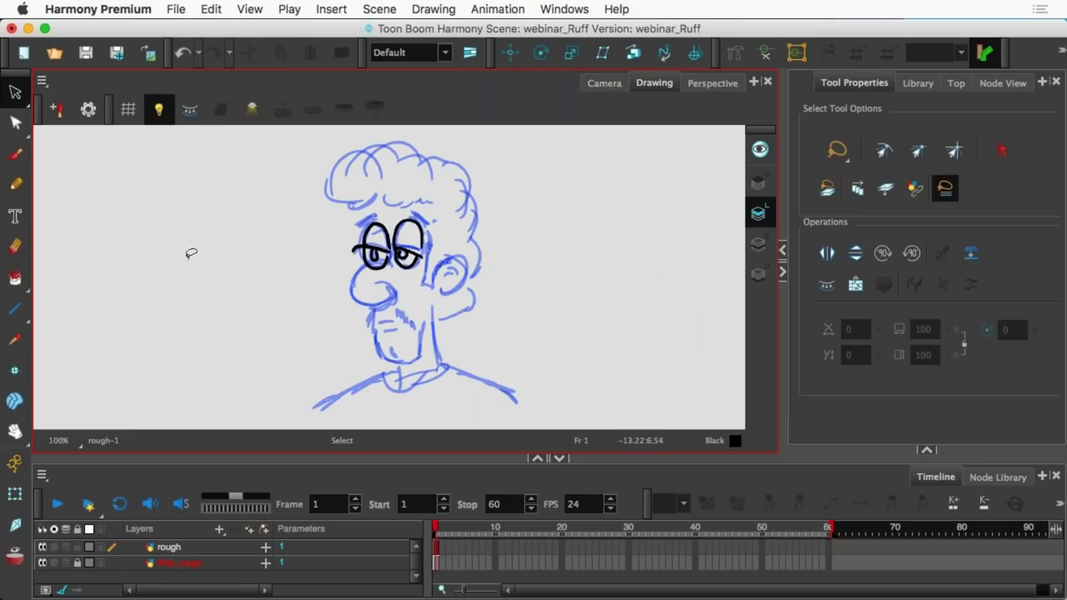
click(178, 567)
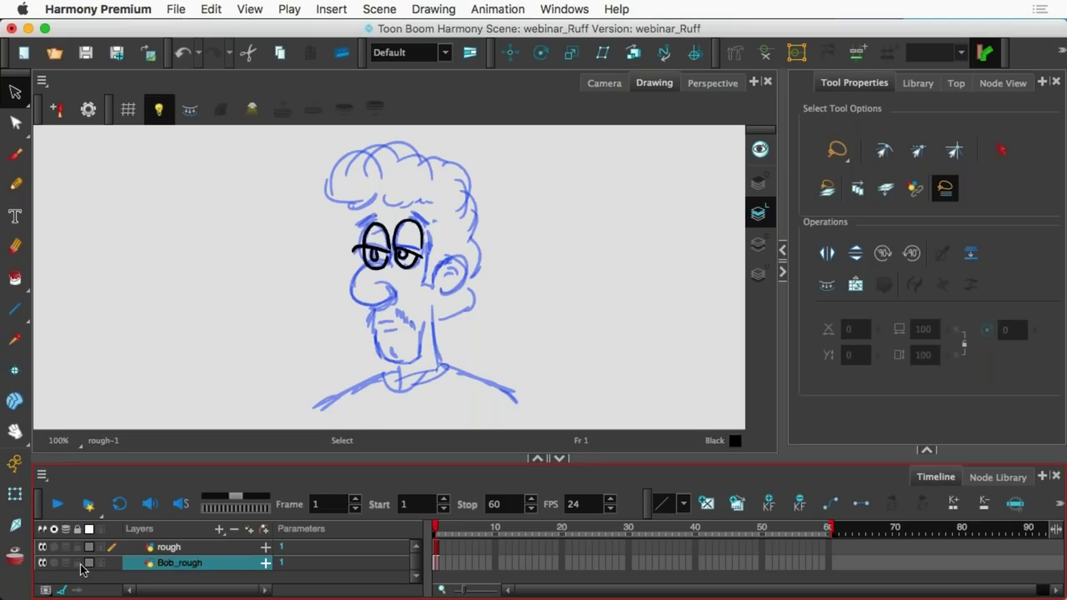
click(435, 563)
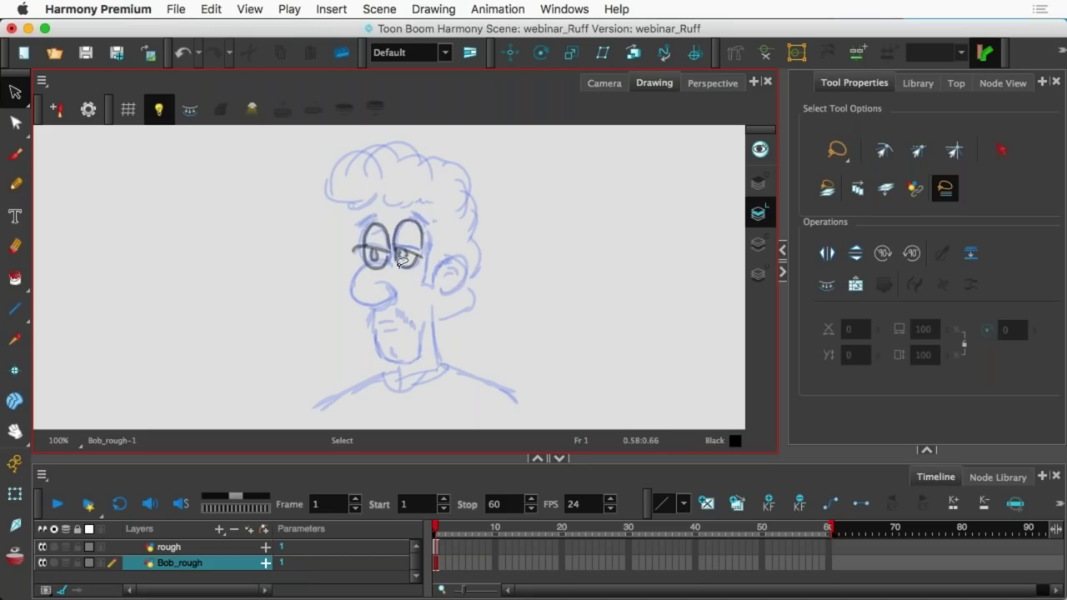
- Brush a black nose outline on the Bob_rough drawing and compare it with the rough layer through the Light Table
click(16, 153)
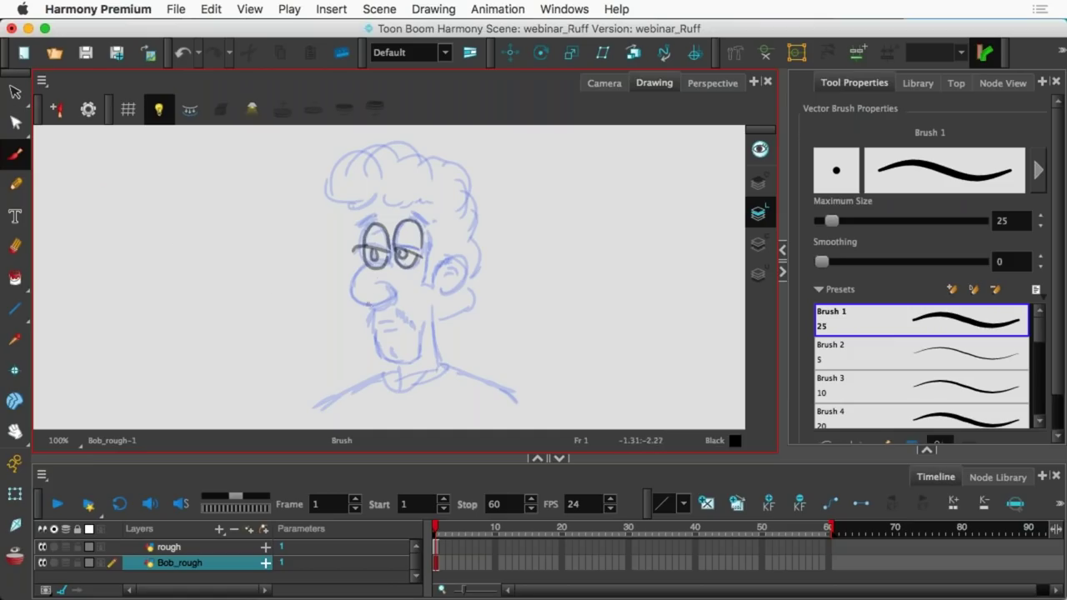
mouse_move(390, 261)
mouse_down()
mouse_move(356, 268)
mouse_move(348, 281)
mouse_move(376, 309)
mouse_move(395, 301)
mouse_move(377, 284)
mouse_up()
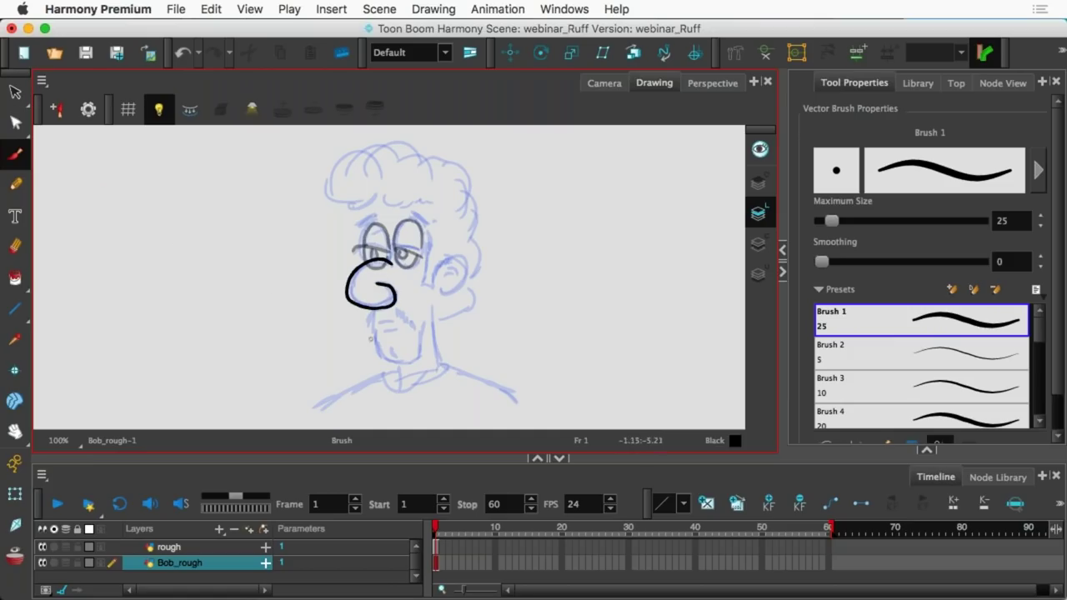
key(slash)
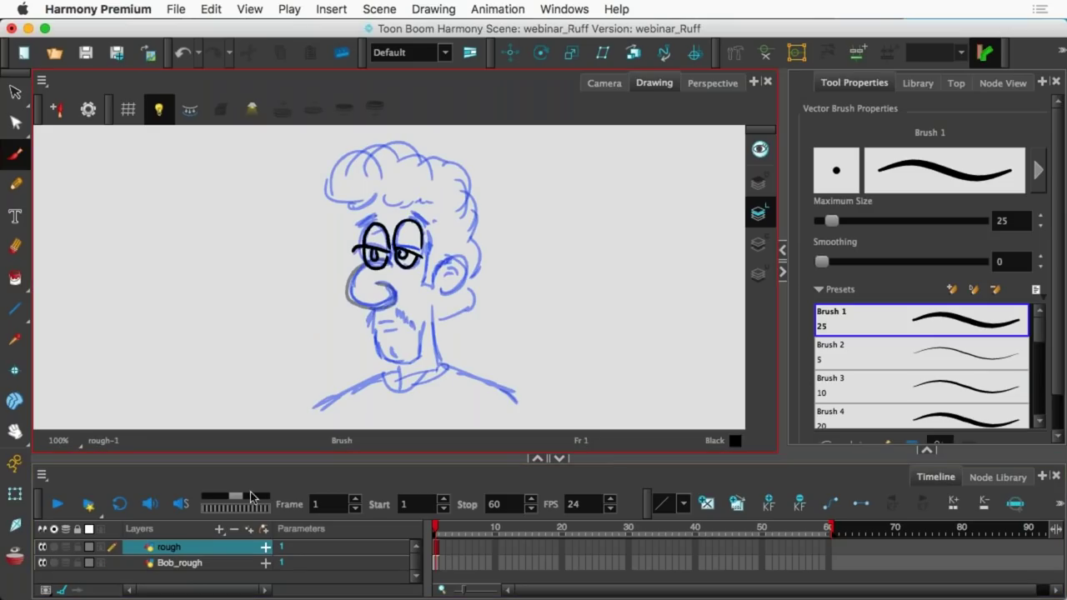
key(semicolon)
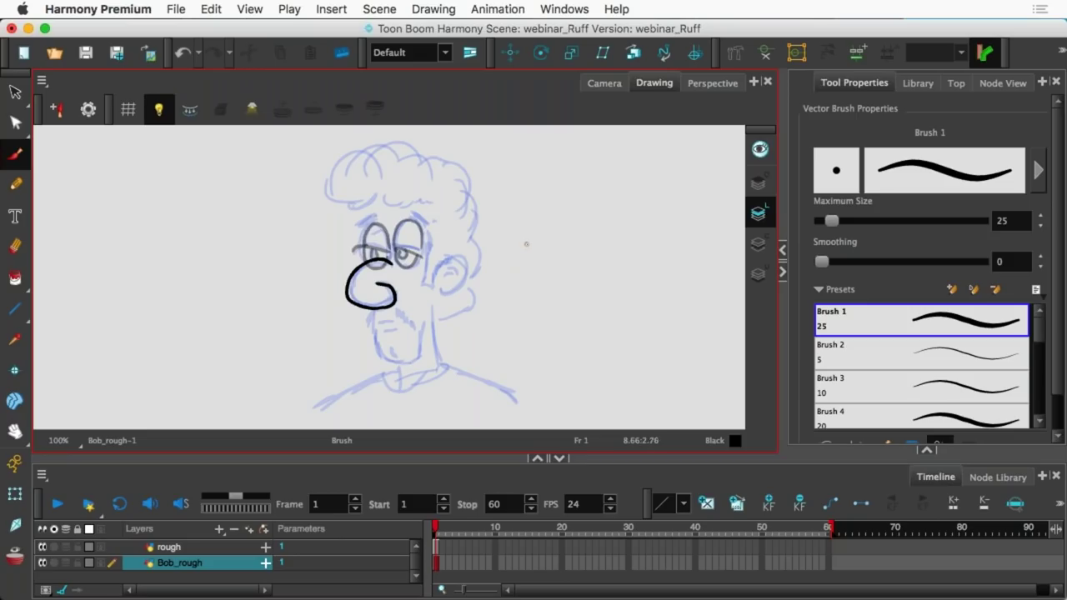
- Enlarge the brush interactively on the canvas to a maximum size of 101.5
key(super+alt)
drag(525, 240, 524, 239)
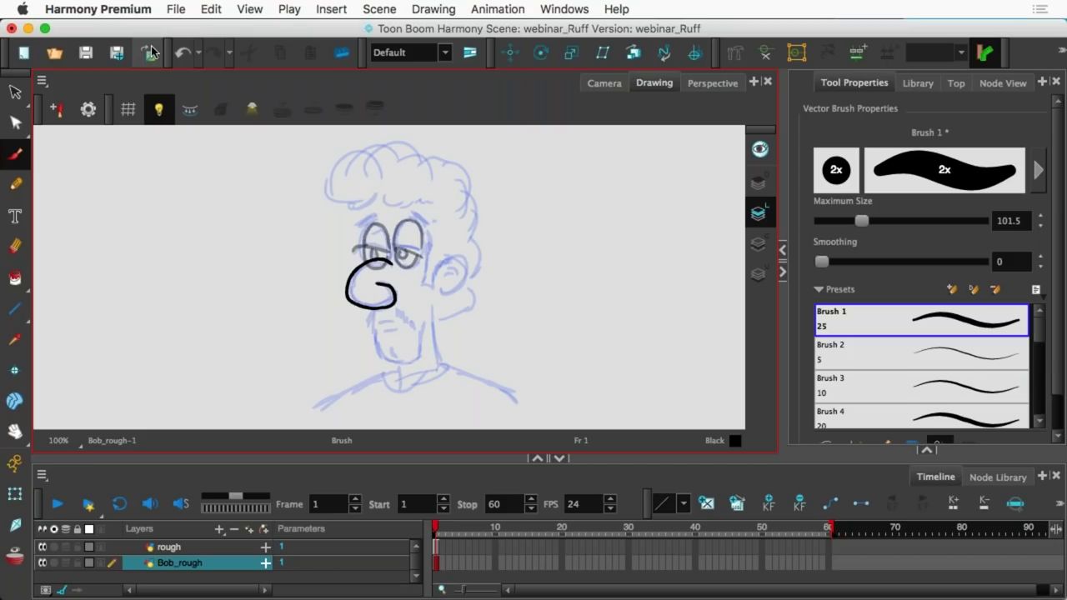
- Examine the General and Drawing preferences, including the Brush Size Cursor option, and close the preferences
click(98, 9)
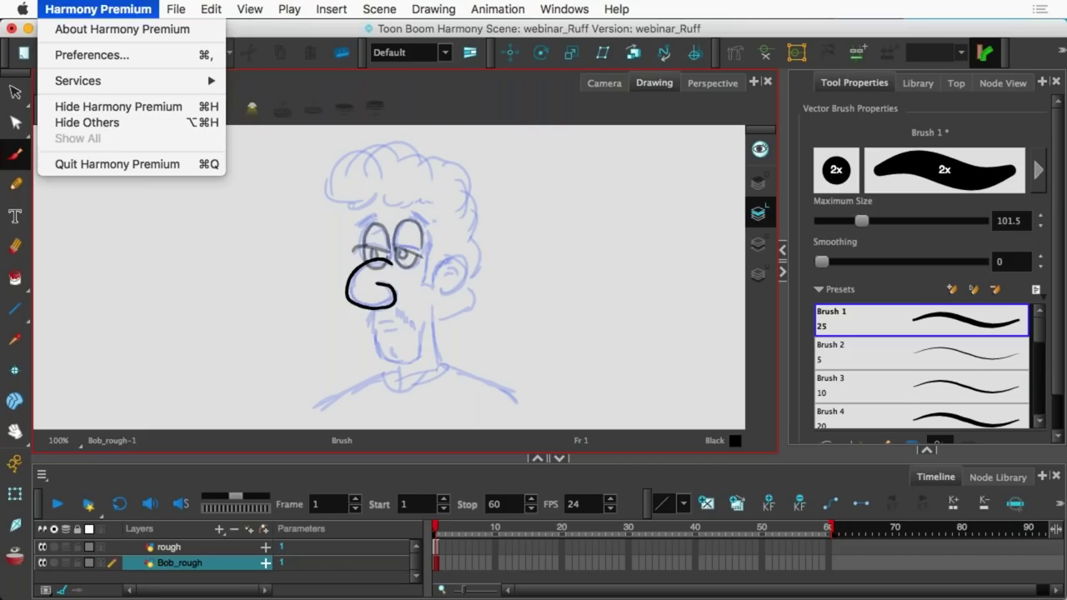
click(111, 56)
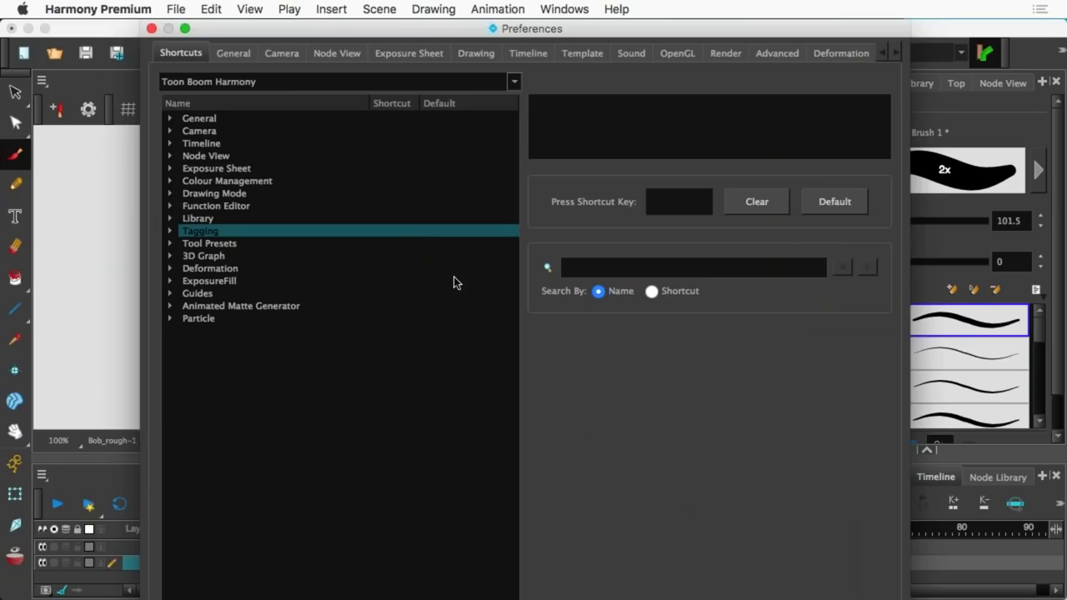
click(237, 55)
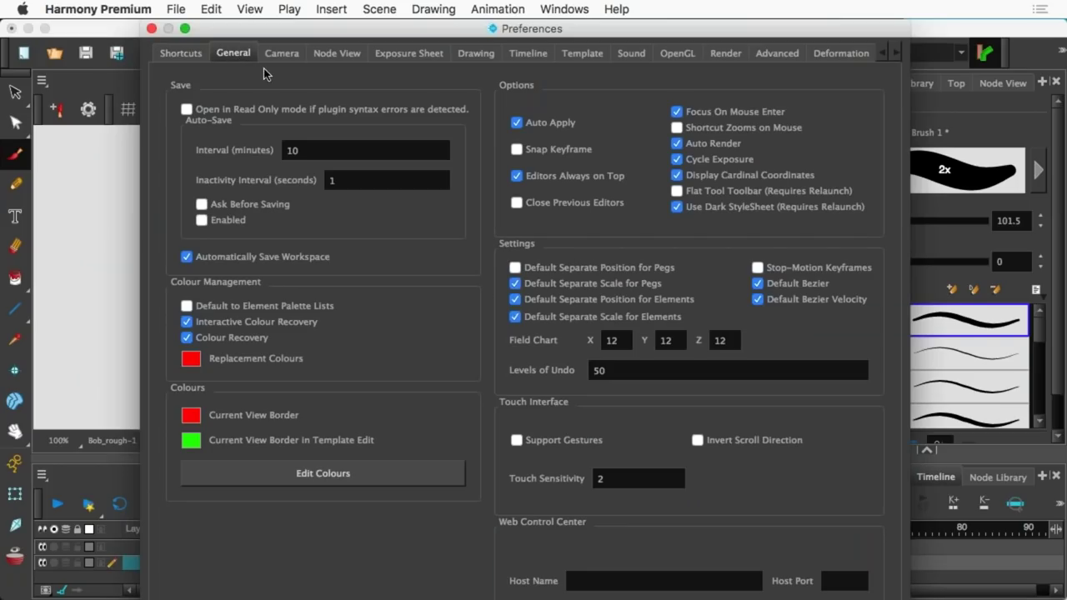
click(375, 180)
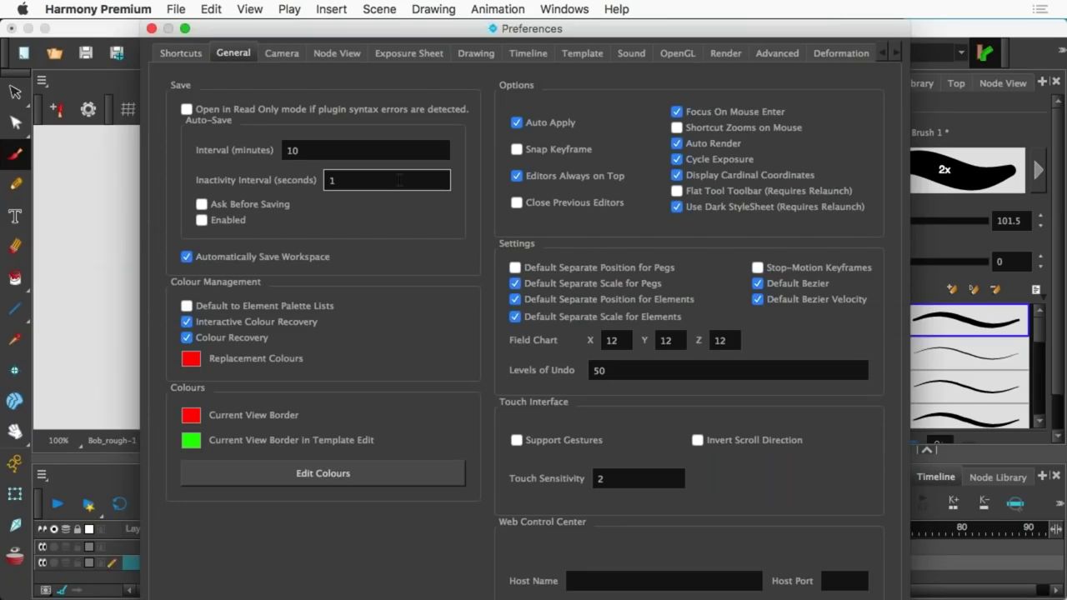
key(Return)
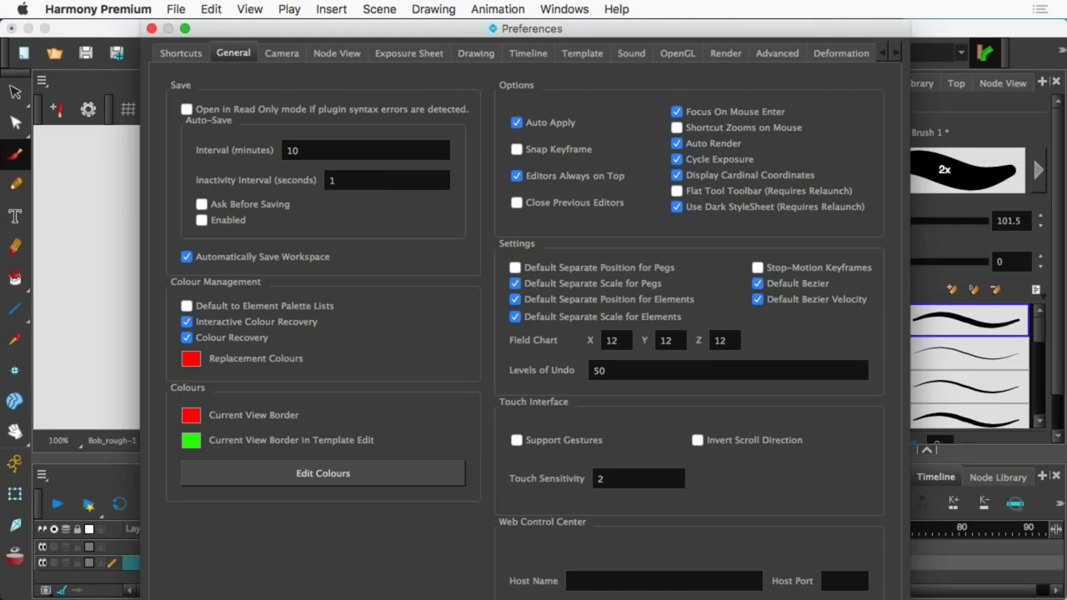
click(475, 53)
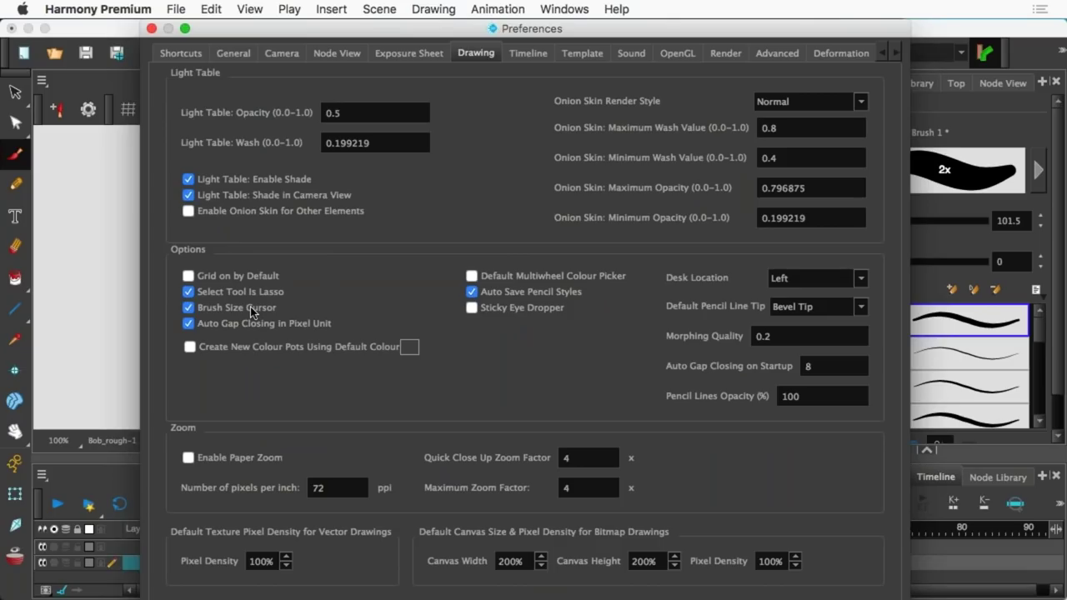
click(151, 29)
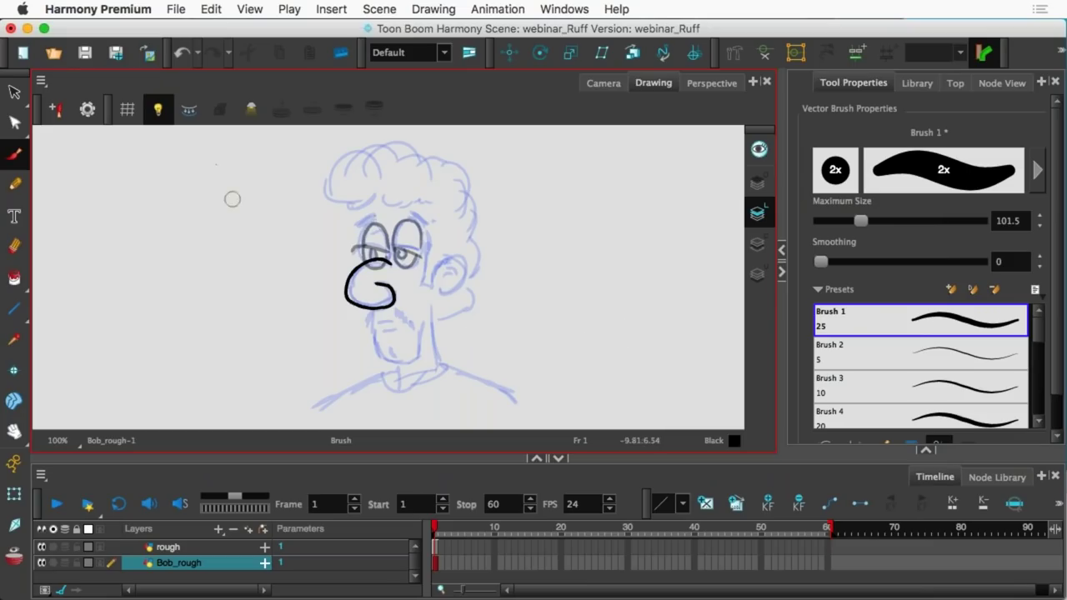
- Add an all-vector drawing layer with the default name Drawing and solo it in the Camera view
click(604, 84)
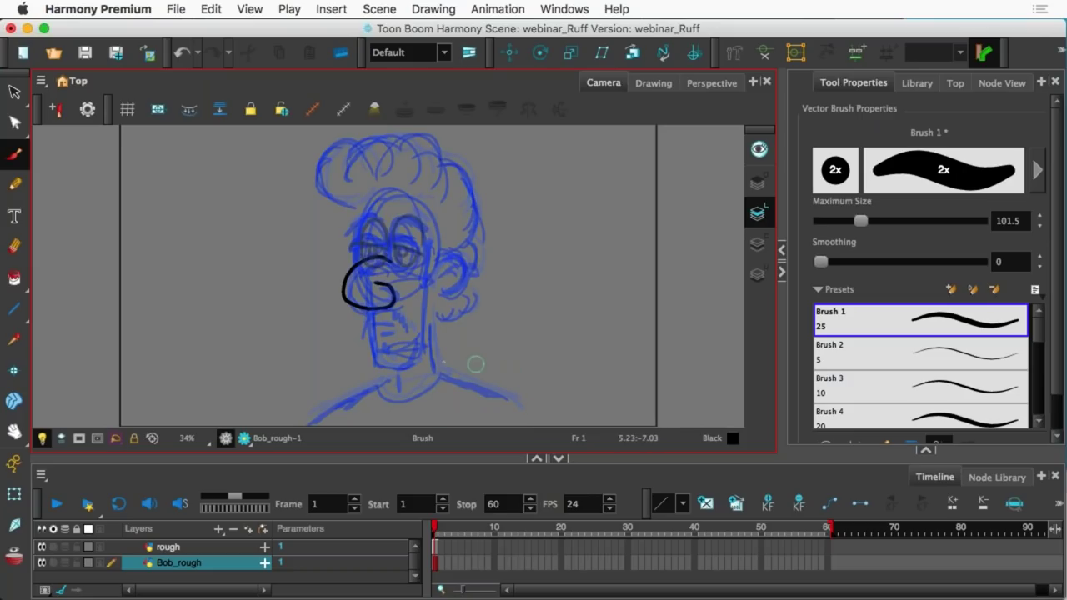
click(249, 531)
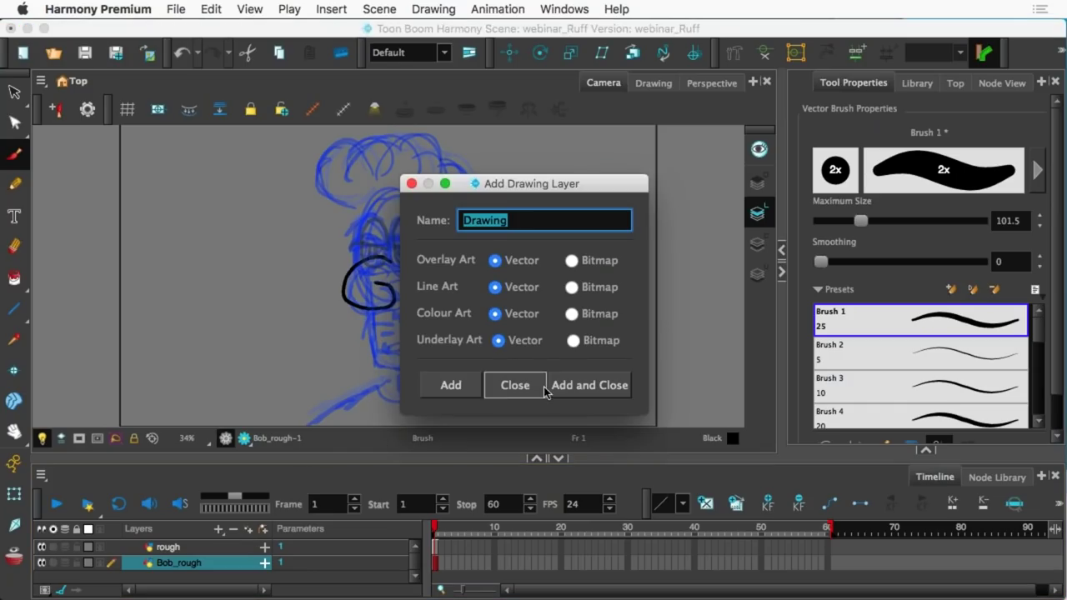
click(575, 385)
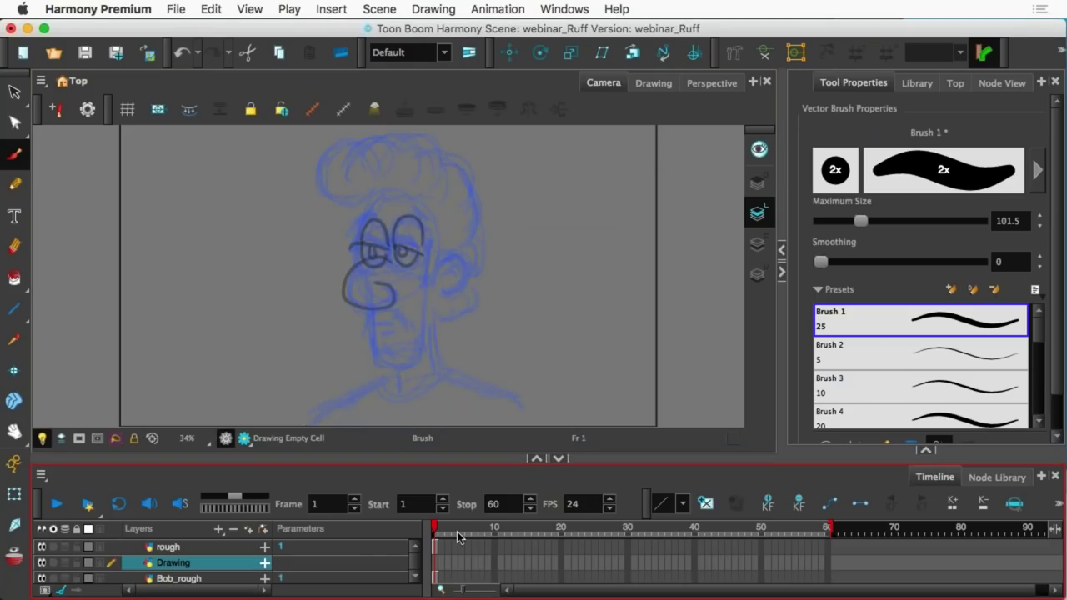
click(53, 563)
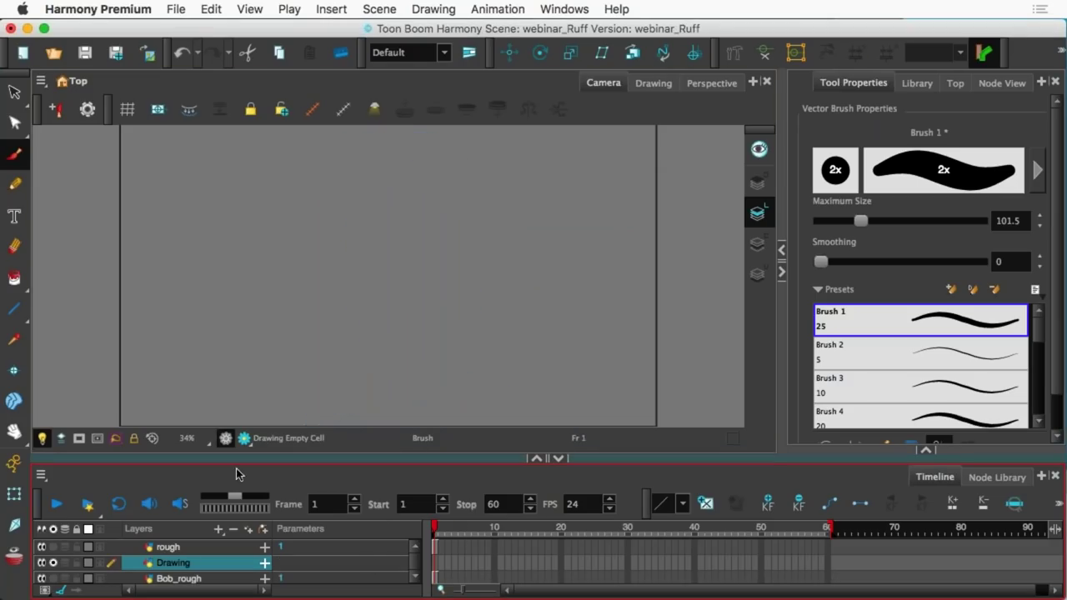
- Brush a thick black wavy stroke on the Drawing layer and display its contour points with the Contour Editor
mouse_move(232, 349)
mouse_down()
mouse_move(286, 302)
mouse_move(549, 277)
mouse_move(525, 165)
mouse_up()
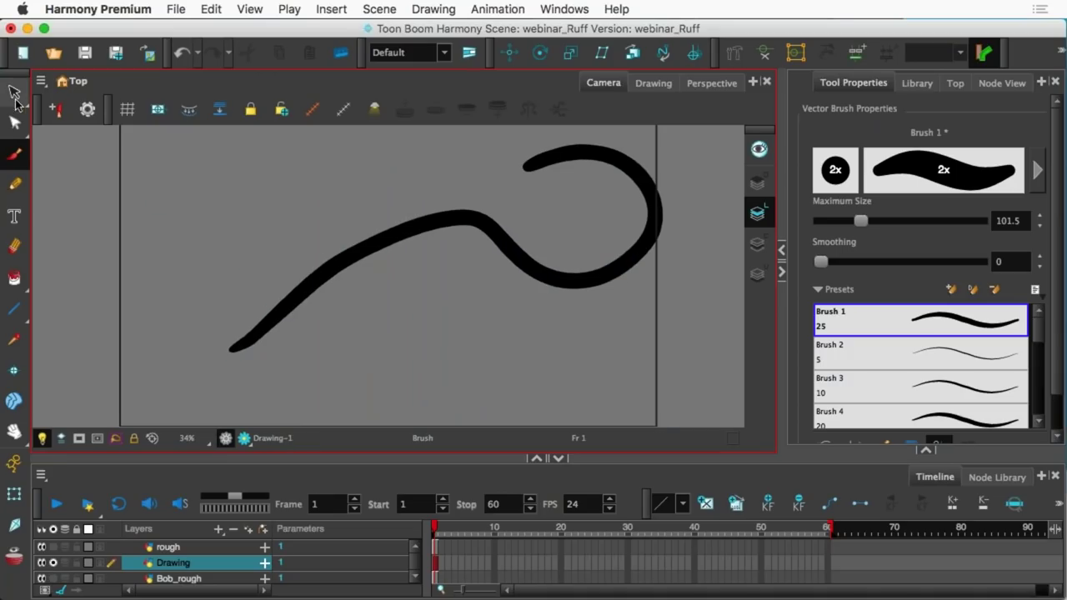
click(15, 123)
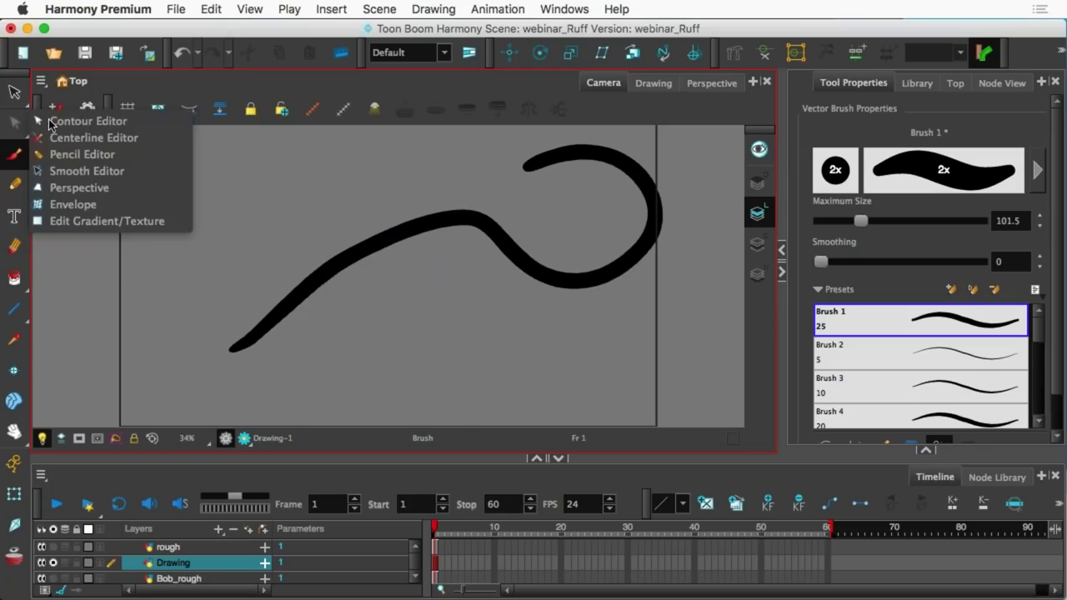
click(38, 121)
click(397, 241)
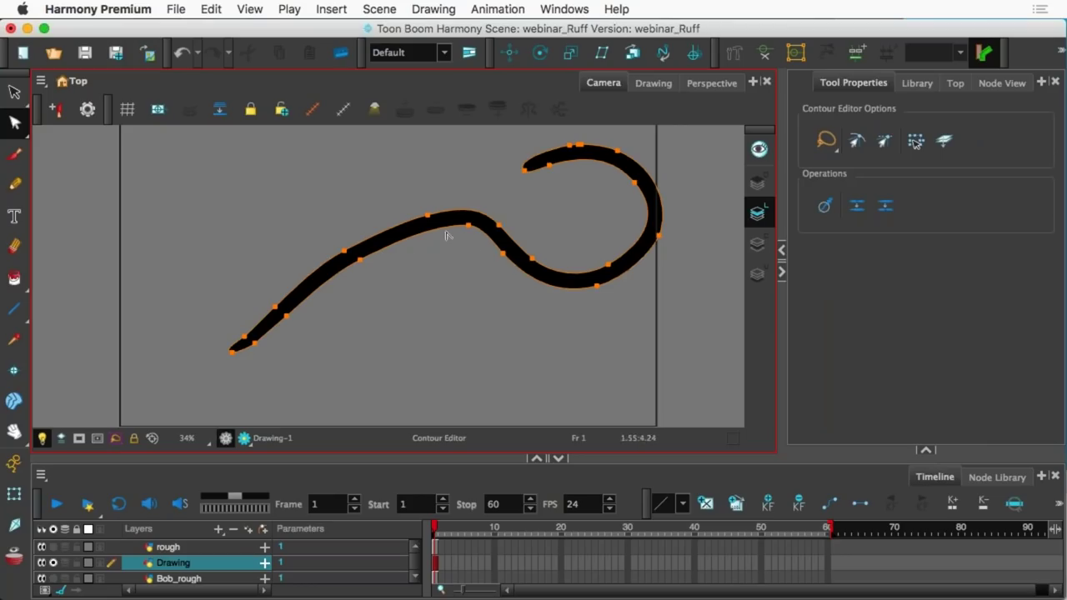
- Reshape the stroke's upper bend with the Contour Editor, and pull the curl's points inward with the Centerline Editor
mouse_move(469, 233)
mouse_down()
mouse_move(460, 272)
mouse_move(464, 228)
mouse_move(431, 222)
mouse_up()
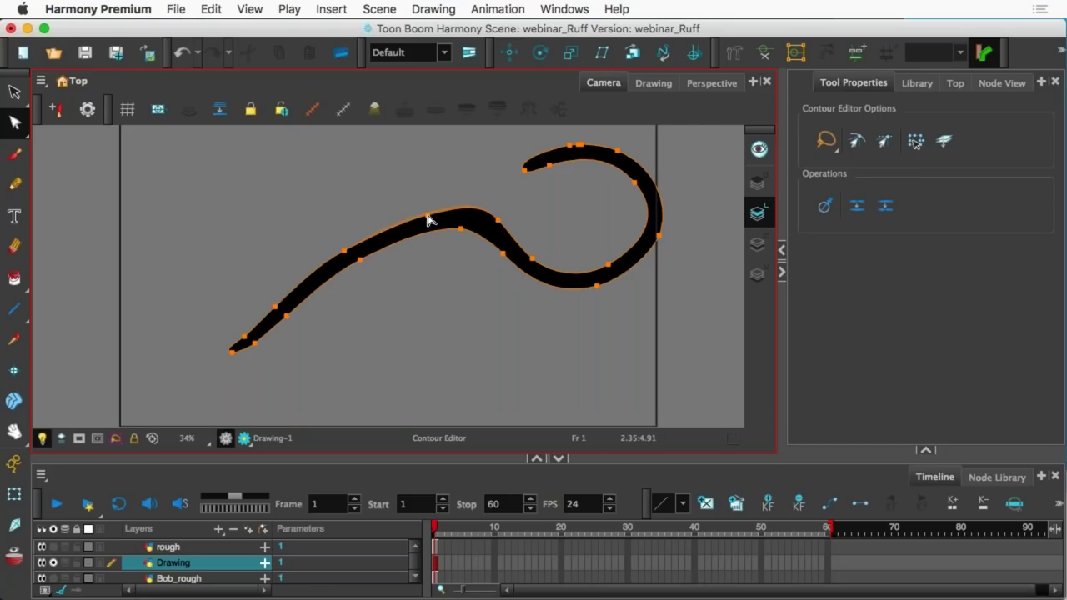
click(16, 130)
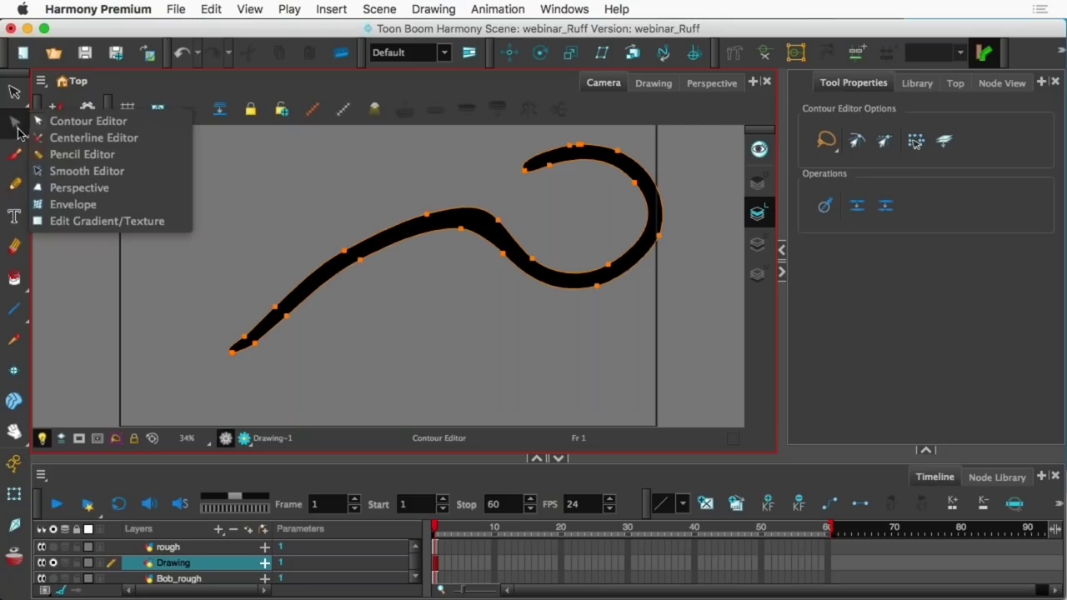
click(61, 137)
click(409, 233)
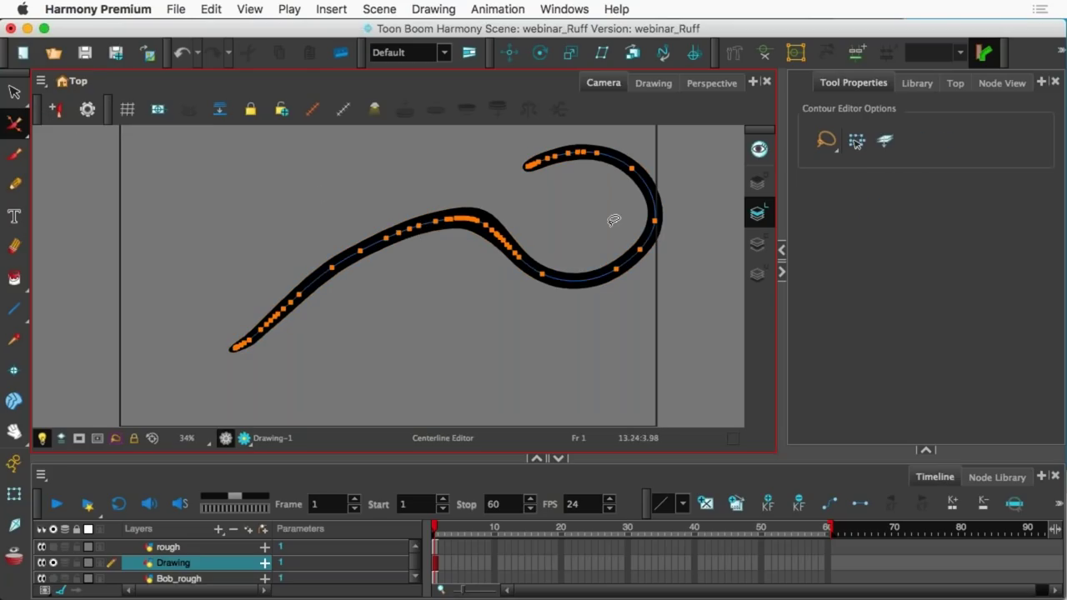
mouse_move(656, 224)
mouse_down()
mouse_move(672, 222)
mouse_move(606, 208)
mouse_move(678, 198)
mouse_move(649, 215)
mouse_up()
drag(635, 173, 627, 173)
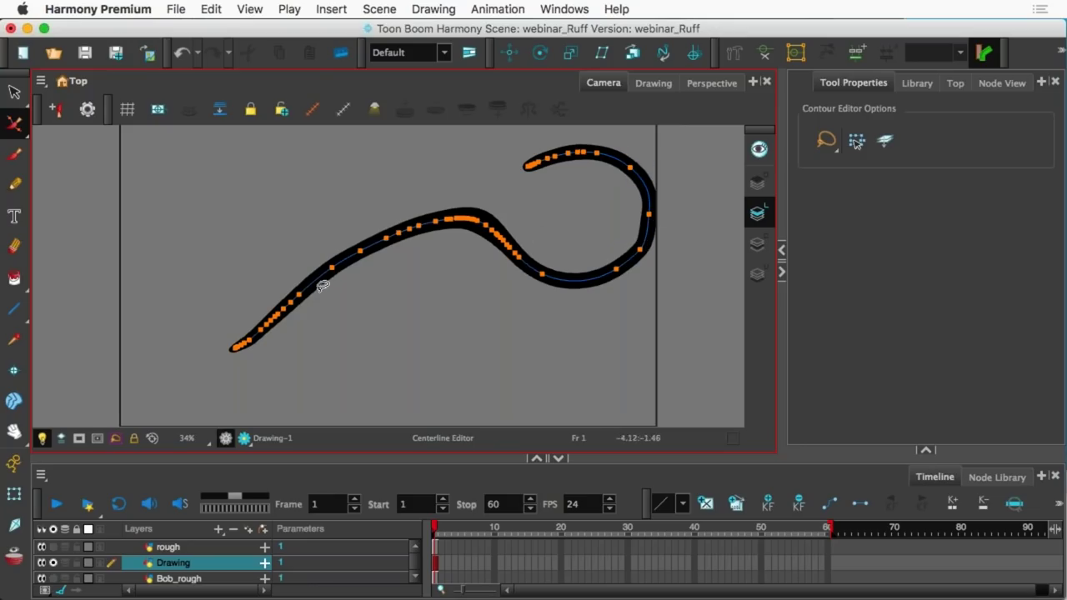
- Pull centreline points in the middle of the wavy stroke up and down to form sharp zigzags
drag(336, 269, 349, 297)
mouse_move(360, 250)
mouse_down()
mouse_move(352, 217)
mouse_move(423, 287)
mouse_up()
drag(416, 230, 419, 187)
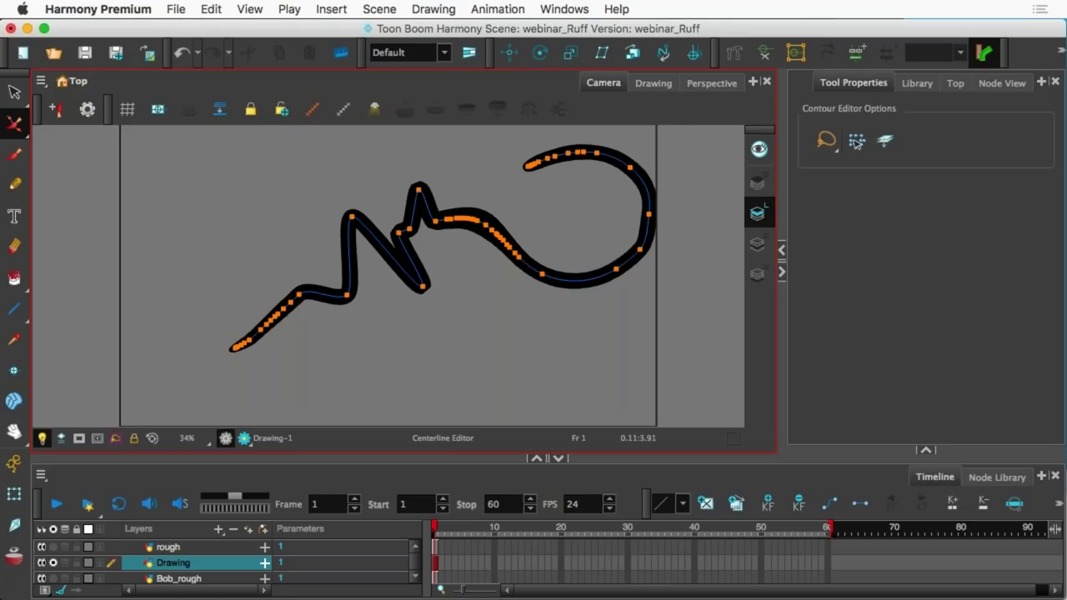
- Undo the centreline edits, the contour edit and the wavy brush stroke until the Drawing layer is empty
key(super+z)
key(super+z)
key(super+z)
key(super+z)
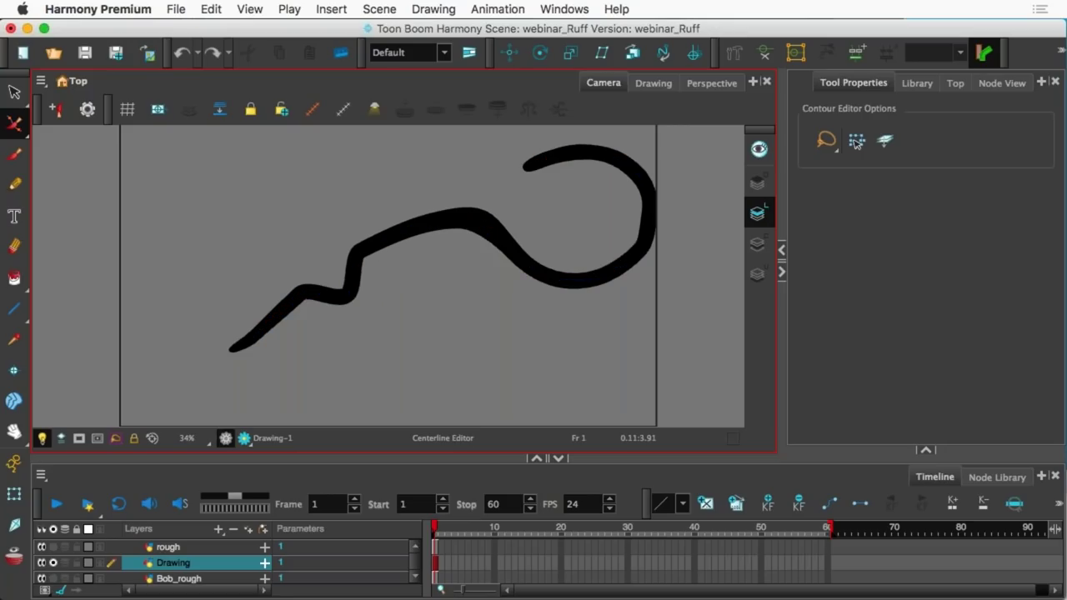
key(super+z)
key(super+z)
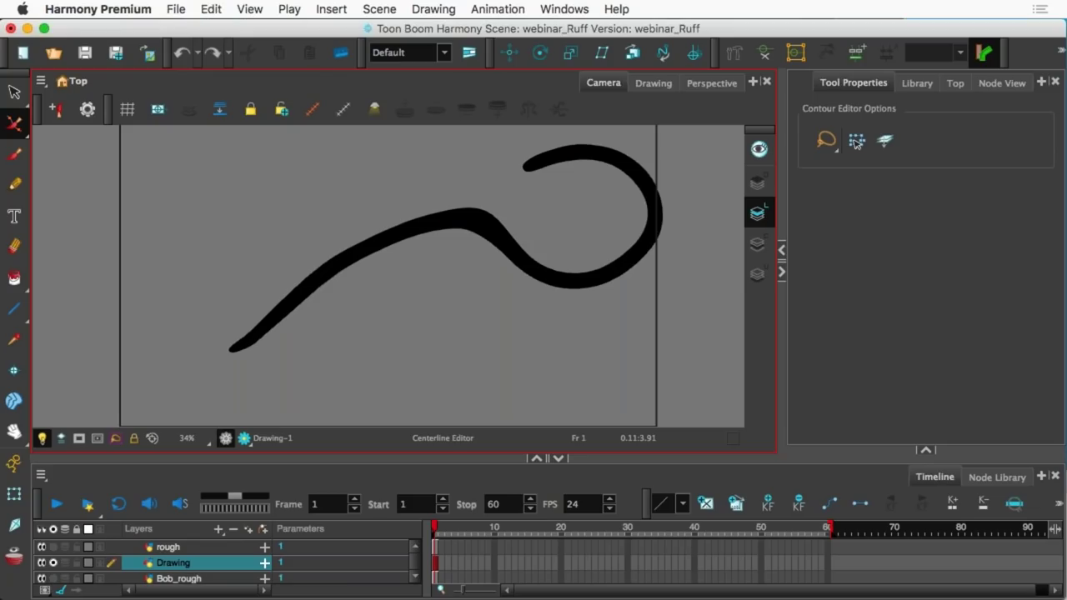
key(super+z)
key(super+z)
key(super+z)
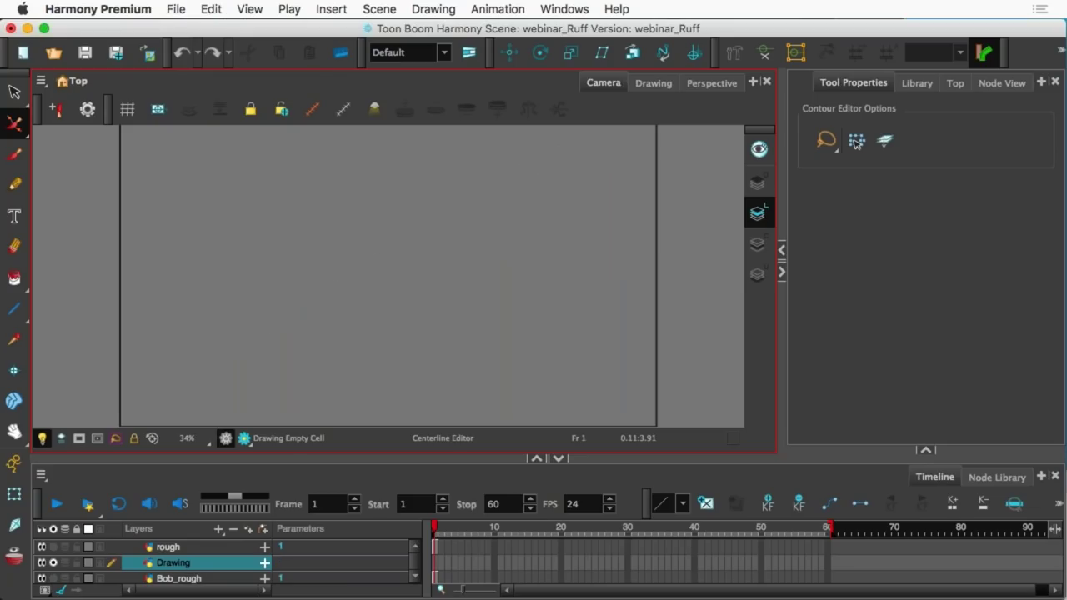
- Set the brush's maximum size to 39.3 and brush one long looping stroke across the empty Drawing layer
click(14, 154)
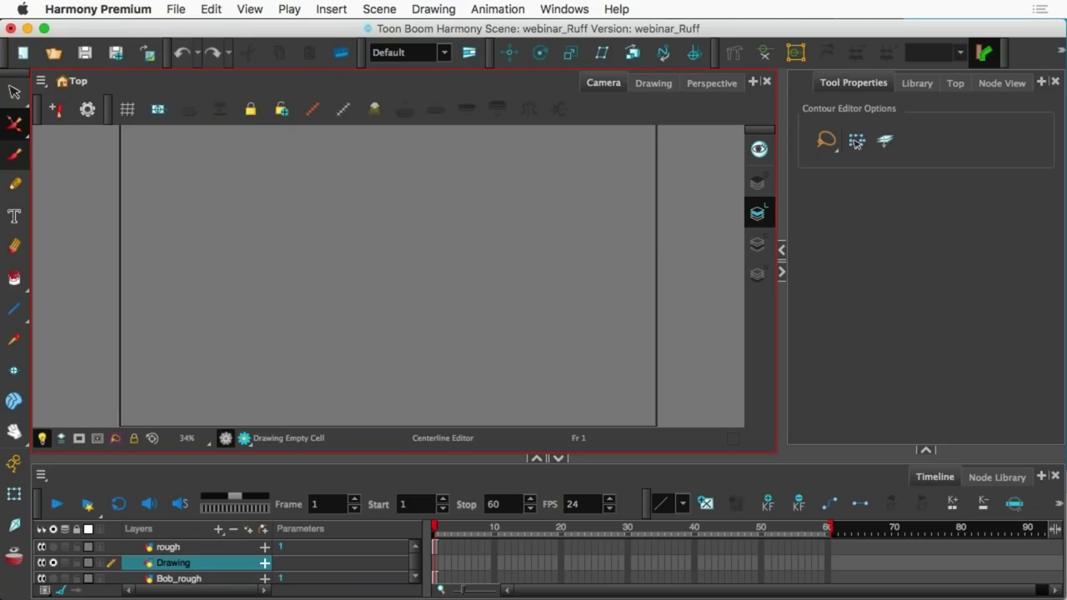
key(o)
drag(309, 281, 301, 276)
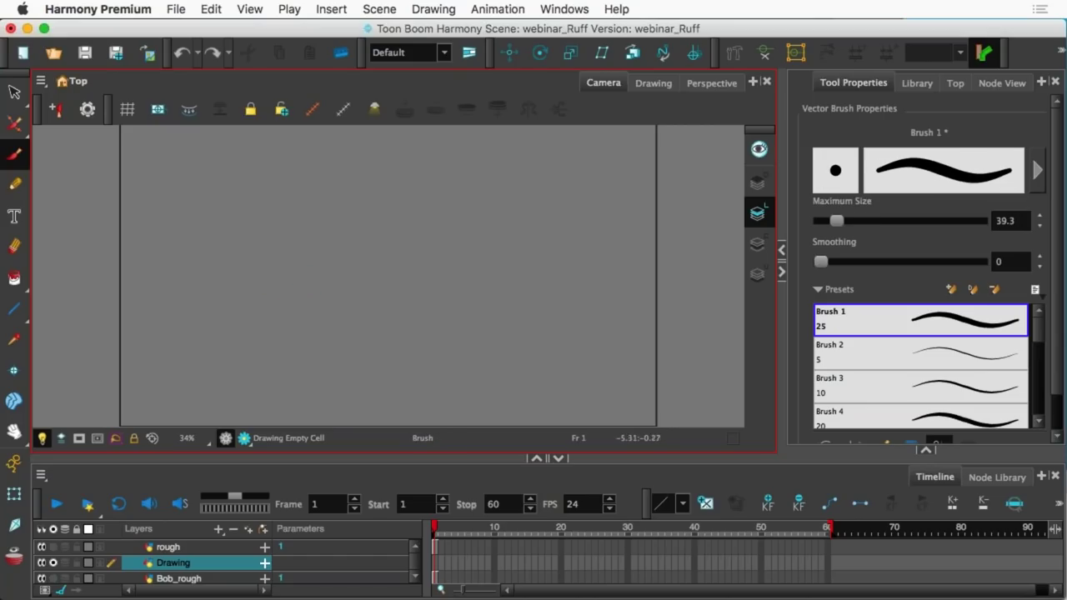
mouse_move(218, 290)
mouse_down()
mouse_move(272, 246)
mouse_move(317, 299)
mouse_move(381, 287)
mouse_move(466, 214)
mouse_move(537, 266)
mouse_move(563, 324)
mouse_move(629, 303)
mouse_move(626, 193)
mouse_move(467, 135)
mouse_move(105, 247)
mouse_up()
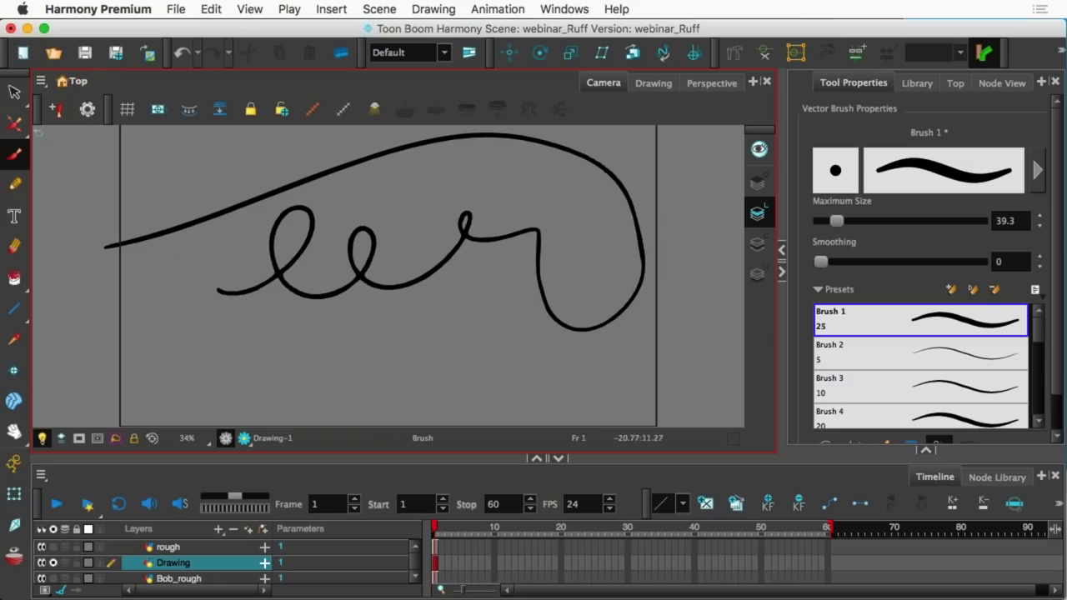
- Select the entire looping stroke and delete it
click(14, 92)
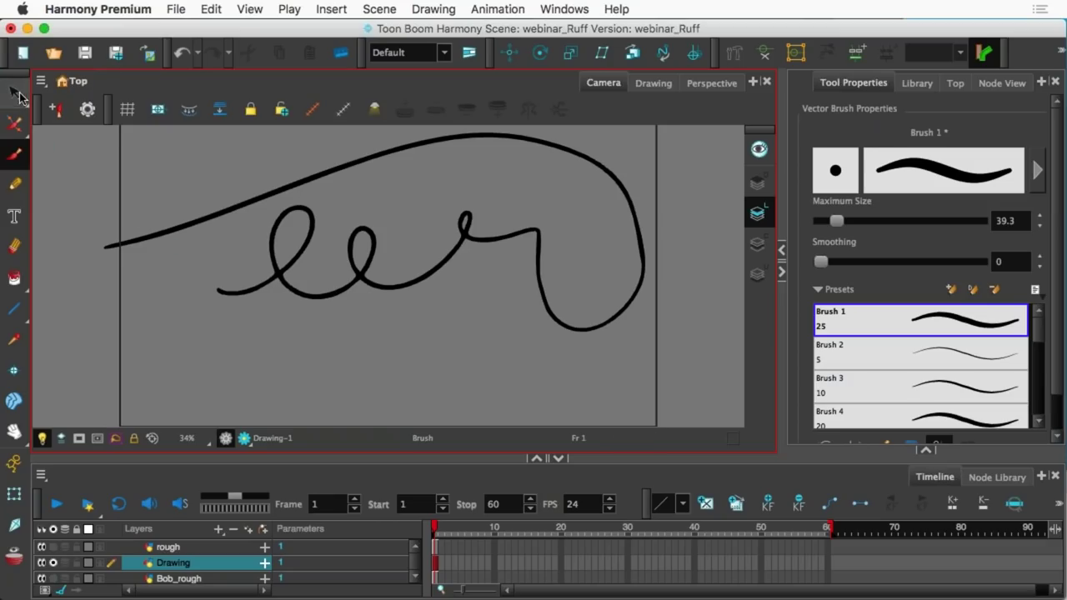
mouse_move(310, 301)
mouse_down()
mouse_move(293, 203)
mouse_move(241, 174)
mouse_up()
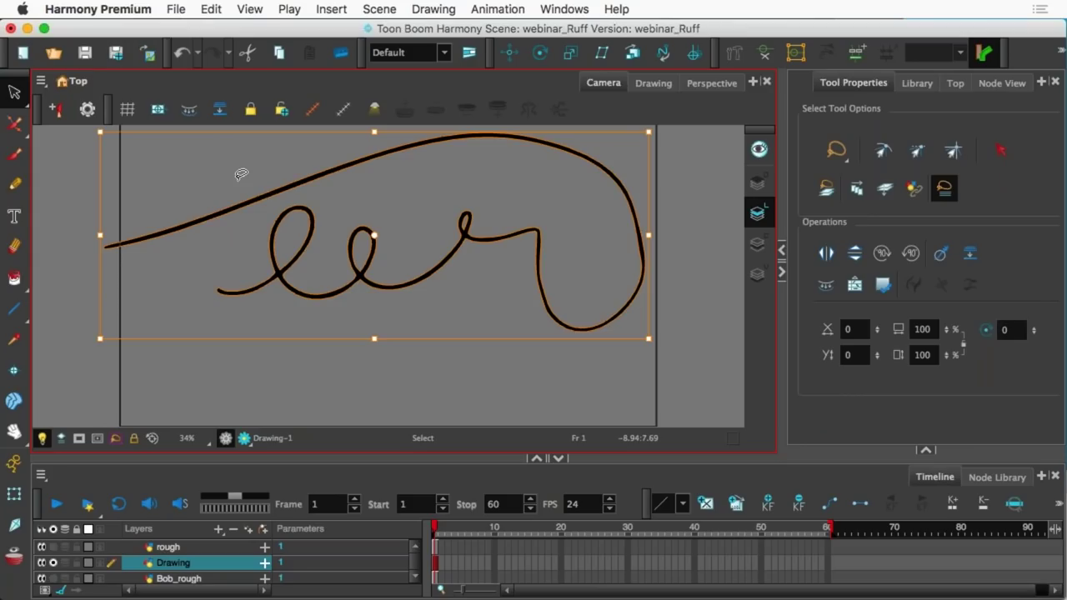
key(Delete)
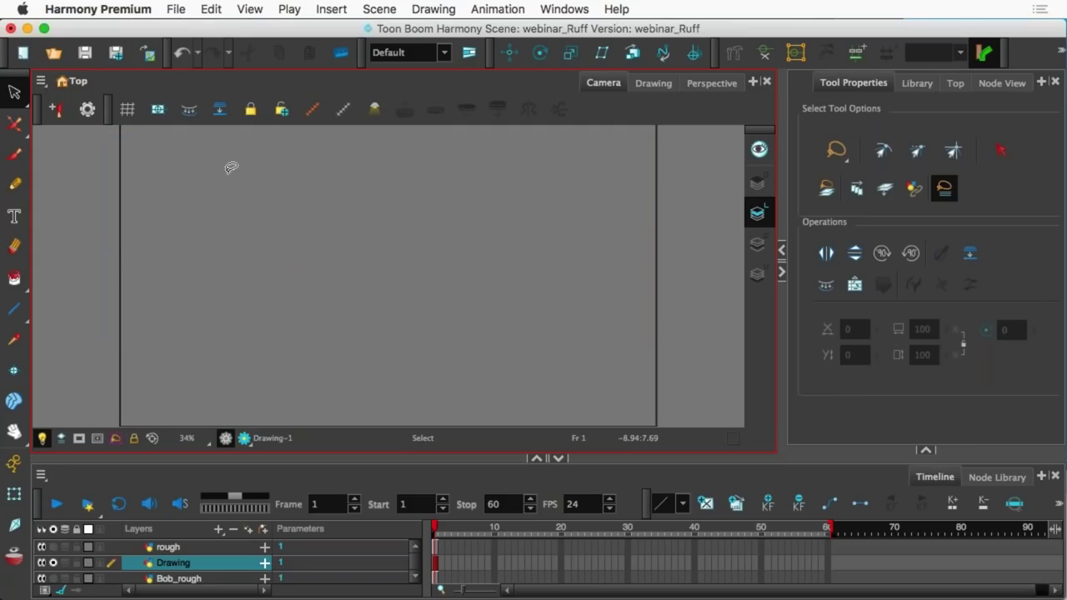
- Solo the Bob_rough layer instead of the Drawing layer and make the Underlay Art active
click(144, 558)
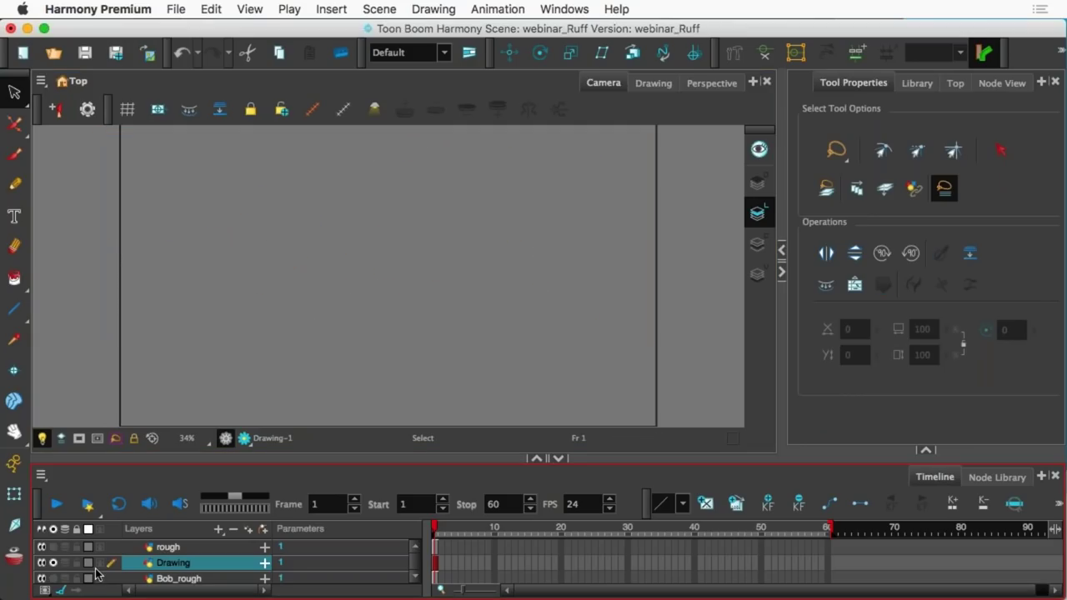
click(54, 565)
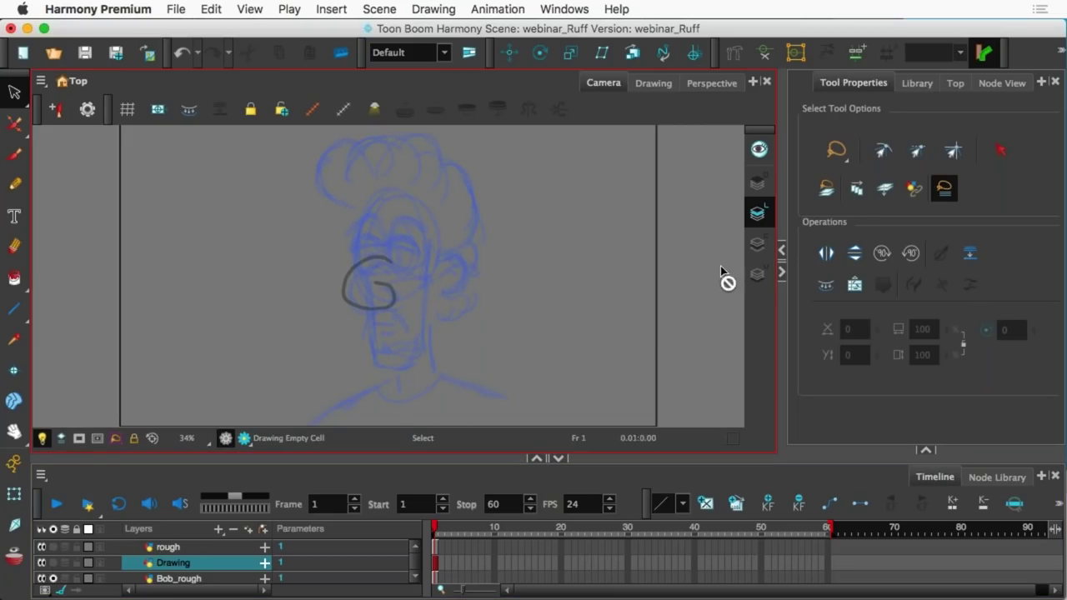
click(759, 265)
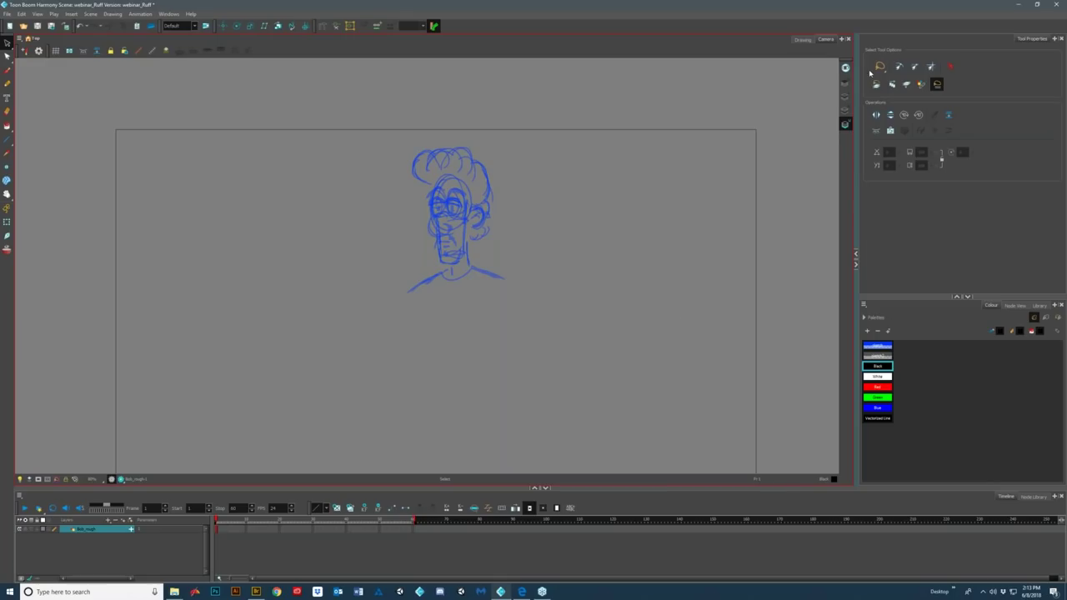
- Select the whole blue head sketch on the Bob_rough layer and scale it up
click(871, 73)
click(612, 255)
click(7, 72)
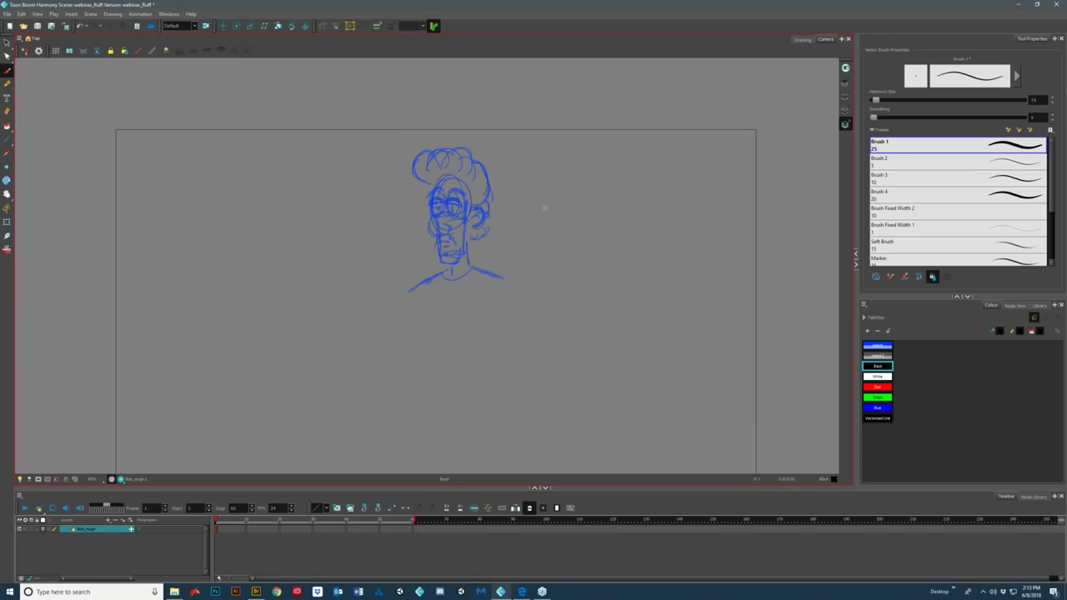
click(7, 43)
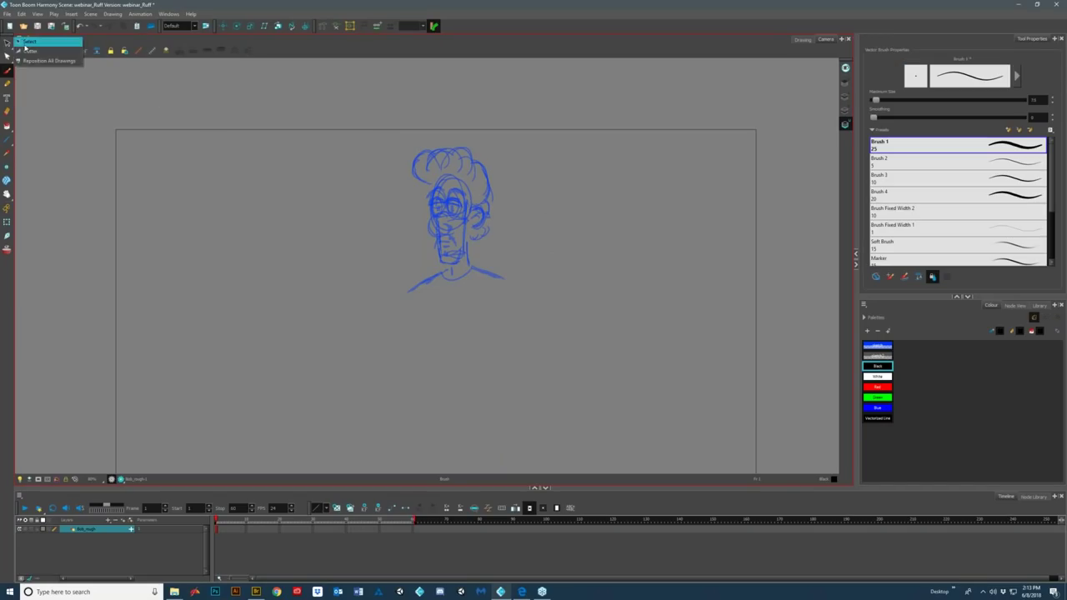
click(29, 41)
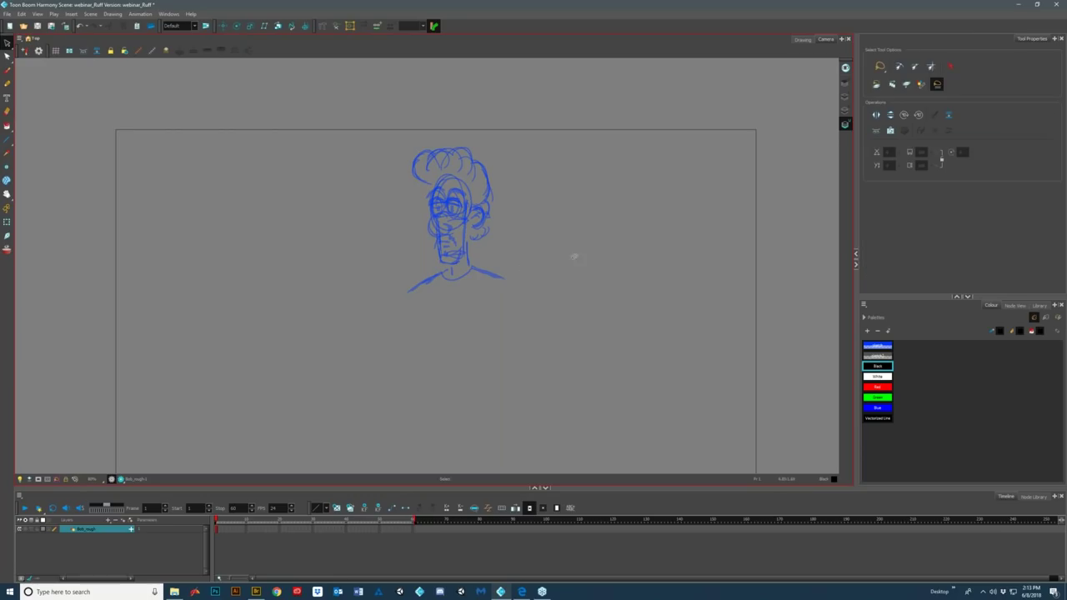
mouse_move(368, 150)
mouse_down()
mouse_move(543, 297)
mouse_move(513, 300)
mouse_move(542, 342)
mouse_move(641, 426)
mouse_move(598, 417)
mouse_up()
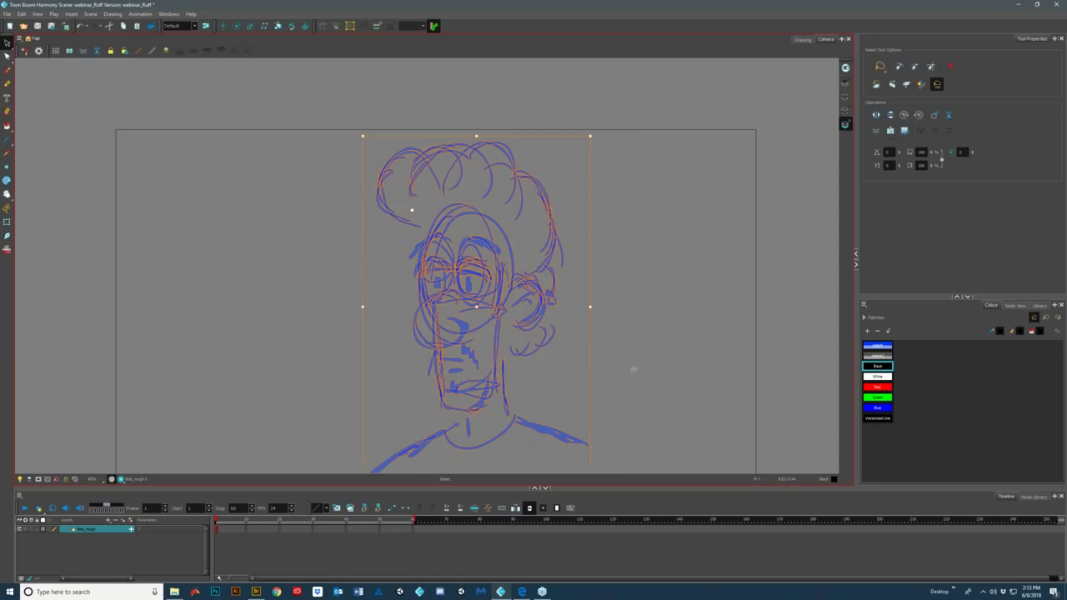
drag(688, 461, 665, 400)
- Change the blue sketch swatch to a lighter blue in the colour picker and deselect the head
double_click(878, 345)
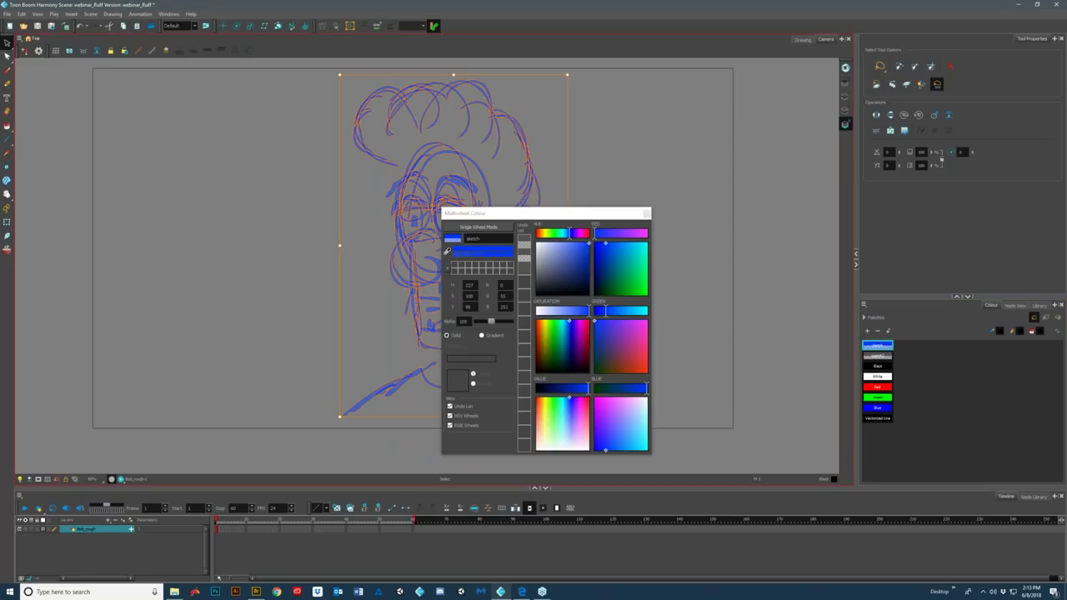
drag(614, 315, 625, 315)
click(620, 443)
click(604, 234)
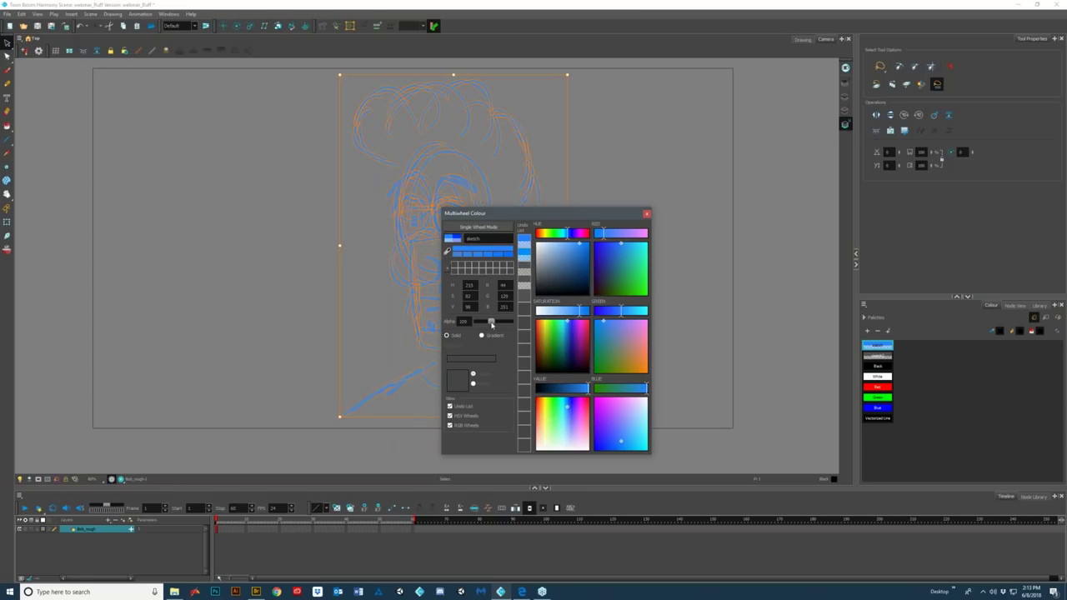
click(647, 214)
click(579, 267)
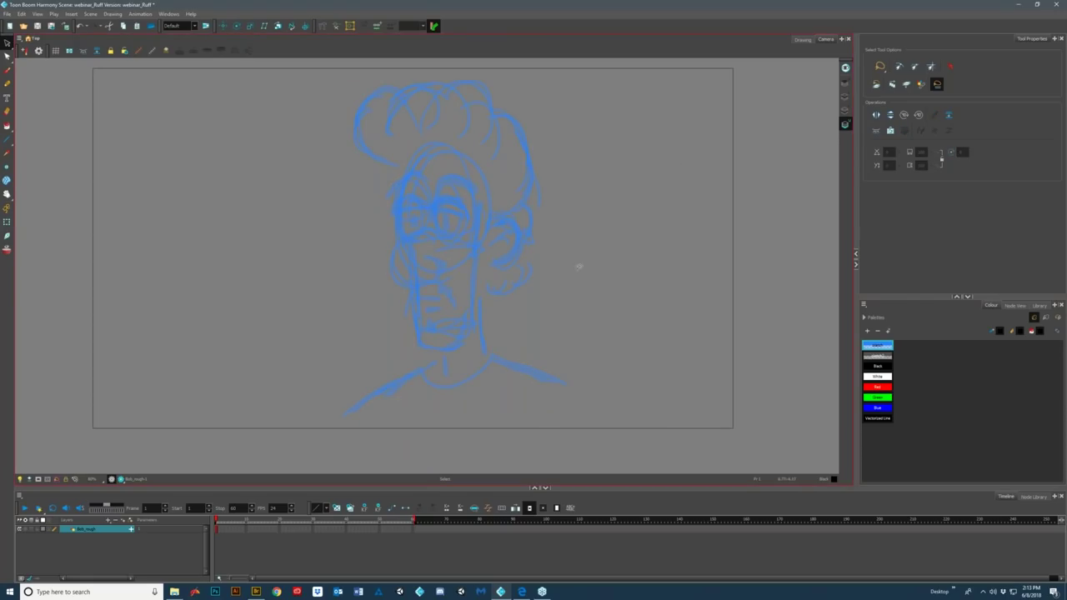
- Scale the head sketch down and brush a second rough blue head with hair, ear and neck beside it
mouse_move(633, 231)
mouse_down()
mouse_move(334, 417)
mouse_move(572, 423)
mouse_up()
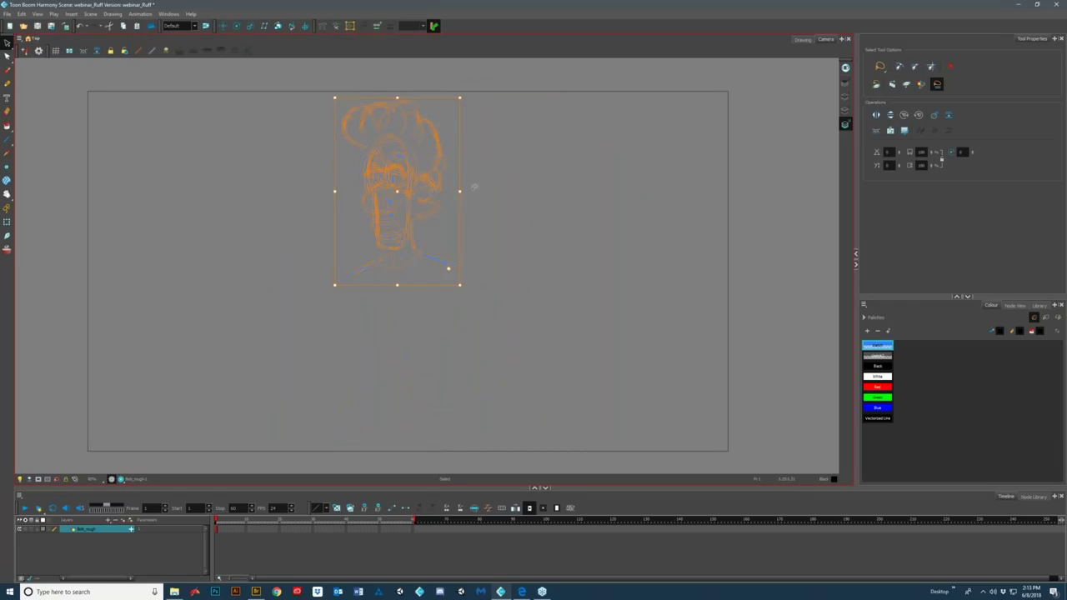
key(alt+b)
drag(587, 131, 601, 232)
key(ctrl+z)
key(ctrl+z)
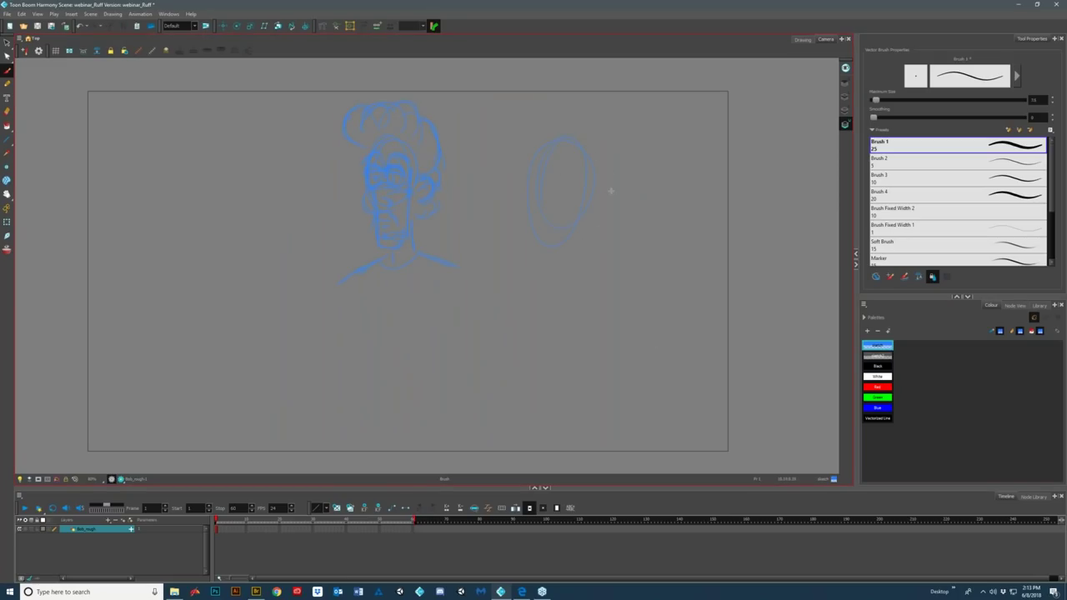
drag(624, 208, 619, 197)
mouse_move(522, 164)
mouse_down()
mouse_move(514, 125)
mouse_move(618, 179)
mouse_move(600, 207)
mouse_up()
mouse_move(588, 254)
mouse_down()
mouse_move(547, 255)
mouse_move(582, 263)
mouse_up()
- Select the entire new head sketch and enlarge it slightly
key(alt+s)
drag(550, 94, 590, 351)
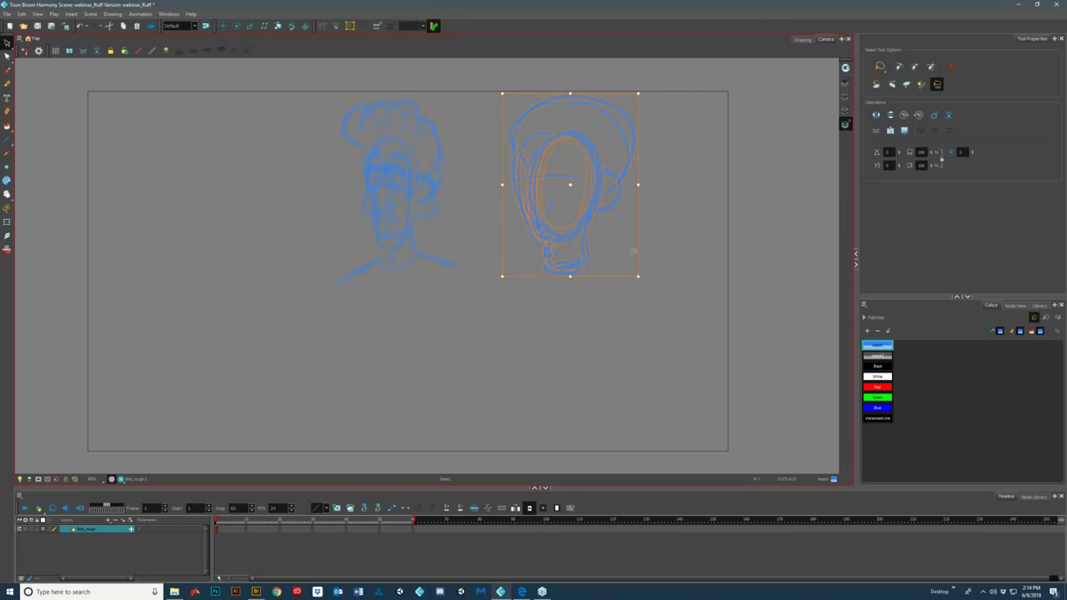
click(645, 286)
drag(645, 286, 650, 296)
- Delete the original head sketch and move the new head into its place
mouse_move(458, 159)
mouse_down()
mouse_move(325, 106)
mouse_move(299, 194)
mouse_up()
key(Delete)
key(ctrl+v)
drag(612, 213, 359, 235)
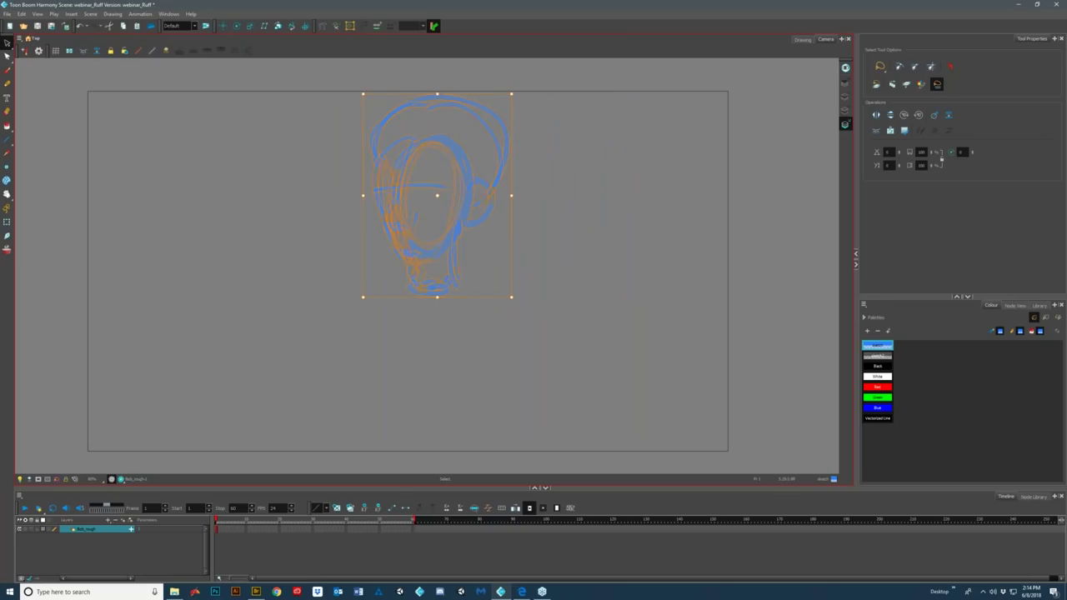
- Try the grey sketch swatch on the selected head, restore the blue swatch and deselect the head
click(877, 356)
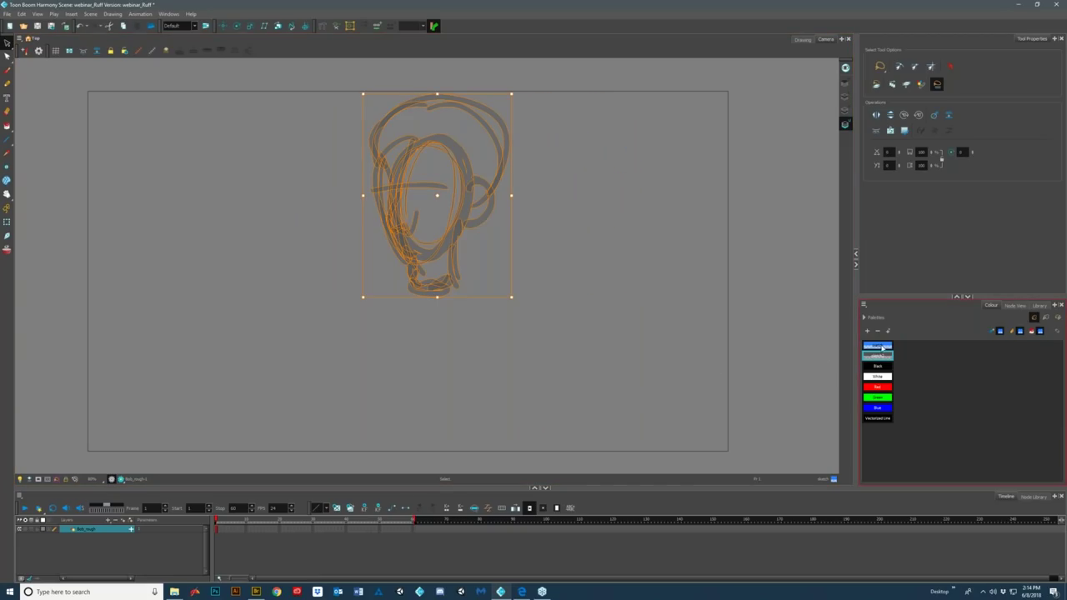
click(877, 345)
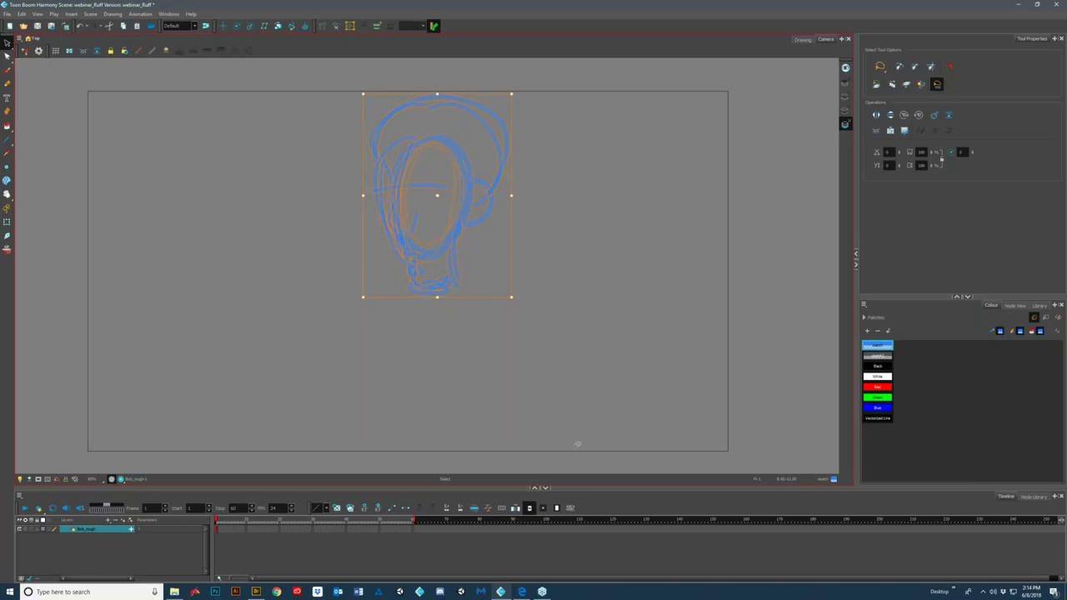
click(694, 268)
- Trace the hair's outer outline in the grey sketch colour with the brush on the Line Art layer
click(877, 356)
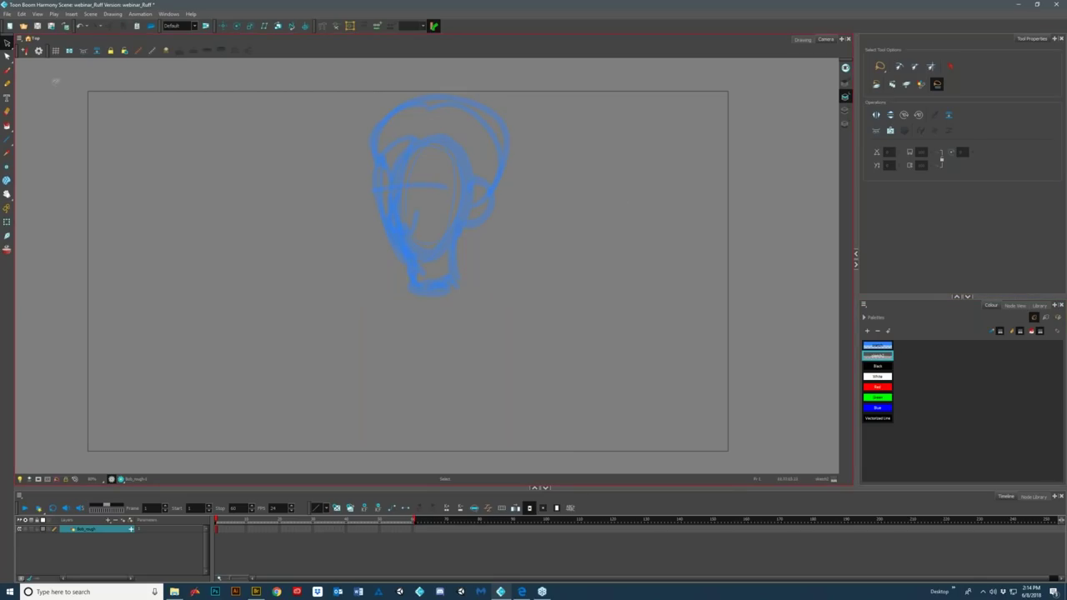
key(alt+b)
mouse_move(378, 158)
mouse_down()
mouse_move(381, 121)
mouse_move(396, 105)
mouse_move(443, 99)
mouse_move(484, 114)
mouse_move(495, 180)
mouse_up()
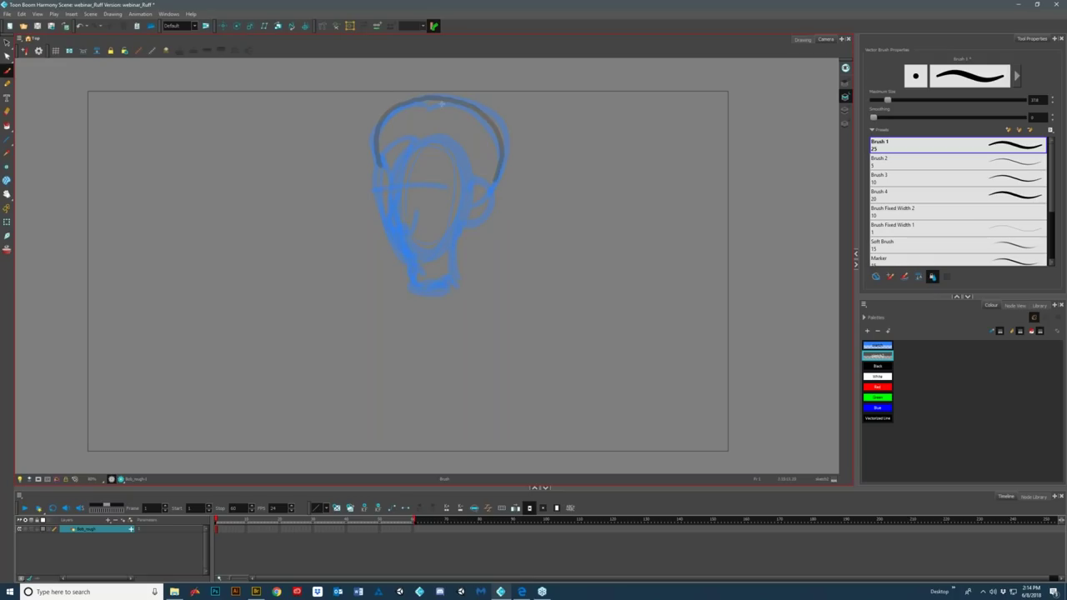
- Raise the brush's smoothing in two stages, testing each with a short grey stroke in the empty area beside the head
drag(874, 117, 885, 118)
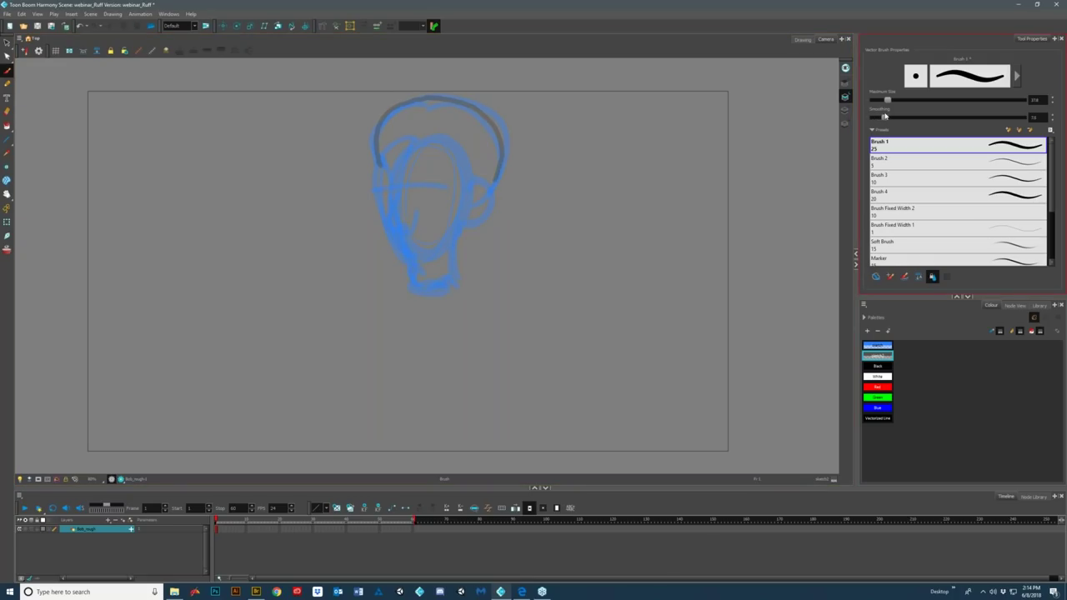
mouse_move(657, 123)
mouse_down()
mouse_move(622, 125)
mouse_move(584, 182)
mouse_up()
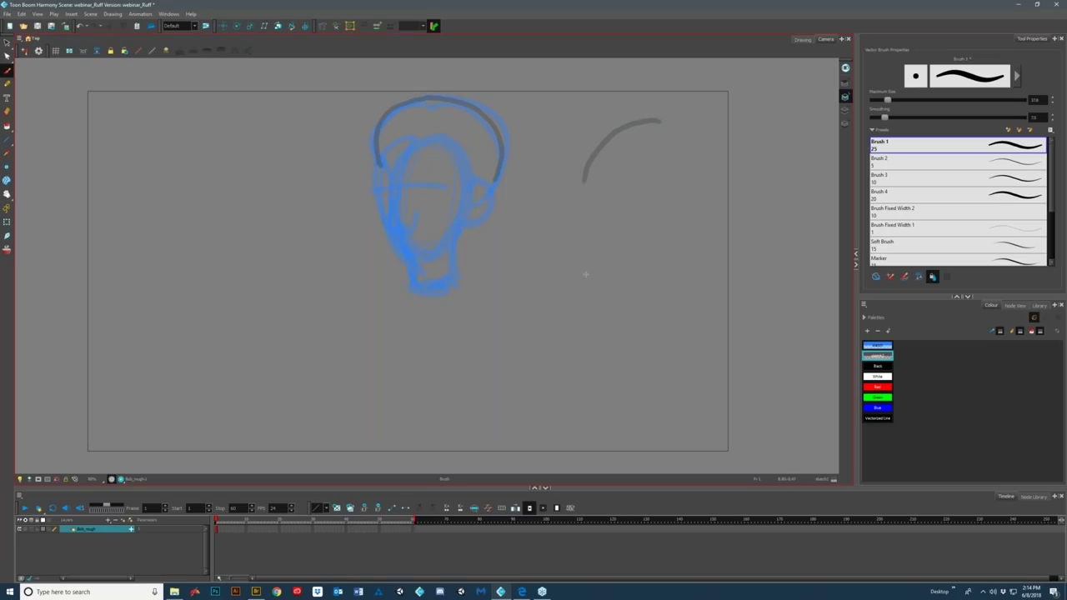
key(ctrl+z)
drag(885, 117, 899, 118)
mouse_move(608, 141)
mouse_down()
mouse_move(592, 166)
mouse_move(622, 163)
mouse_move(617, 152)
mouse_up()
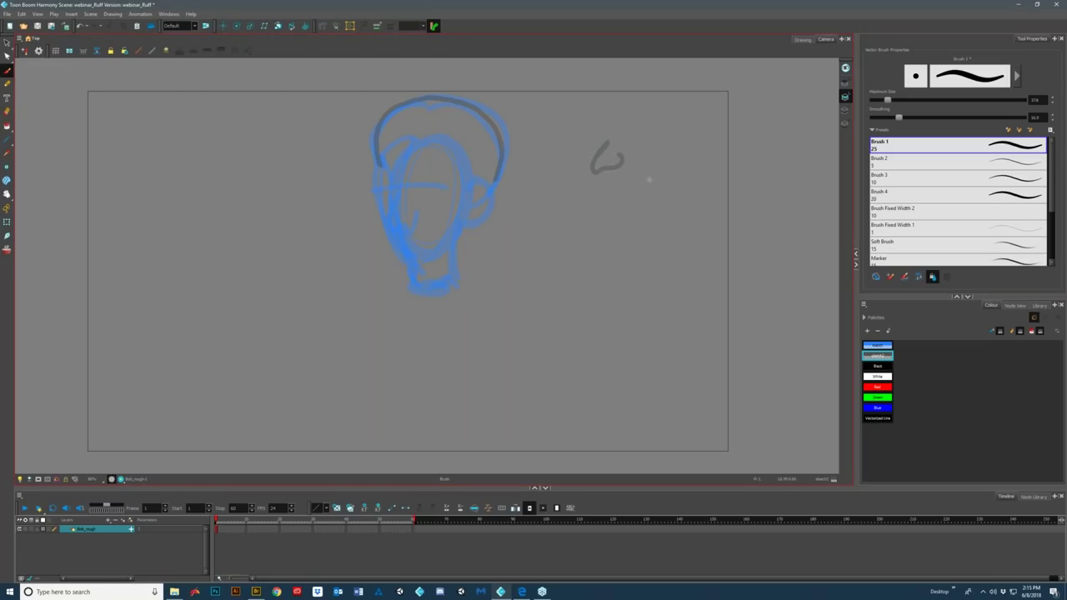
- Make one more test stroke beside the head, undo the test strokes, and lower the brush's smoothing
drag(642, 202, 685, 271)
key(ctrl+z)
key(ctrl+z)
mouse_move(898, 118)
mouse_down()
mouse_move(874, 117)
mouse_move(892, 118)
mouse_up()
- Trace the hairline, ear, eyes, nose and the front bulge of the hair in grey over the blue head sketch
mouse_move(392, 149)
mouse_down()
mouse_move(463, 148)
mouse_move(462, 197)
mouse_move(496, 187)
mouse_move(459, 212)
mouse_up()
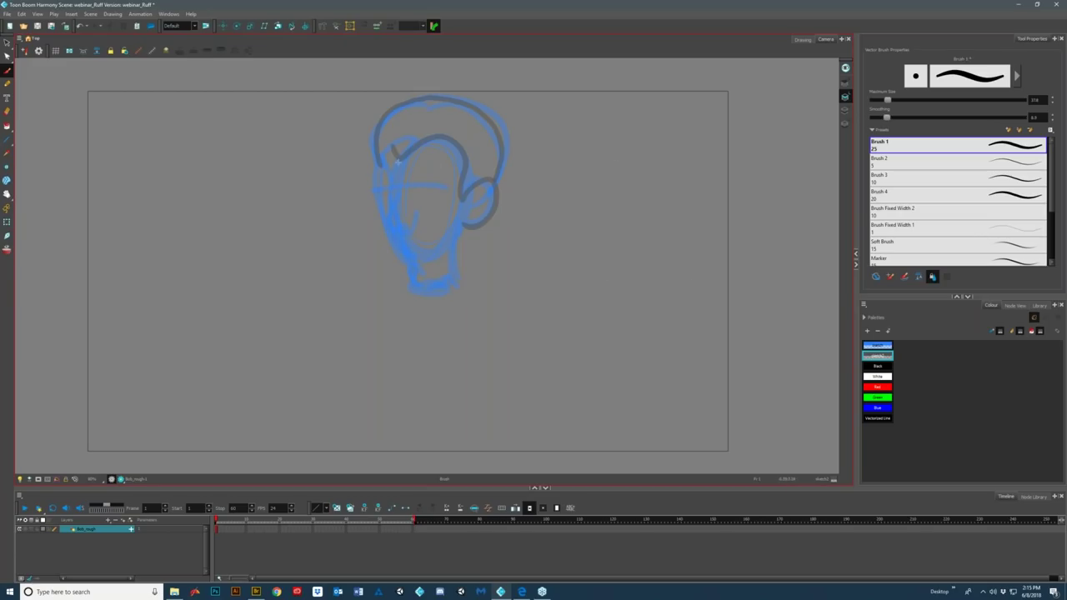
mouse_move(391, 185)
mouse_down()
mouse_move(415, 191)
mouse_move(383, 224)
mouse_move(414, 237)
mouse_move(425, 217)
mouse_up()
drag(382, 167, 390, 205)
key(ctrl+z)
mouse_move(389, 105)
mouse_down()
mouse_move(375, 177)
mouse_move(404, 275)
mouse_up()
key(ctrl+z)
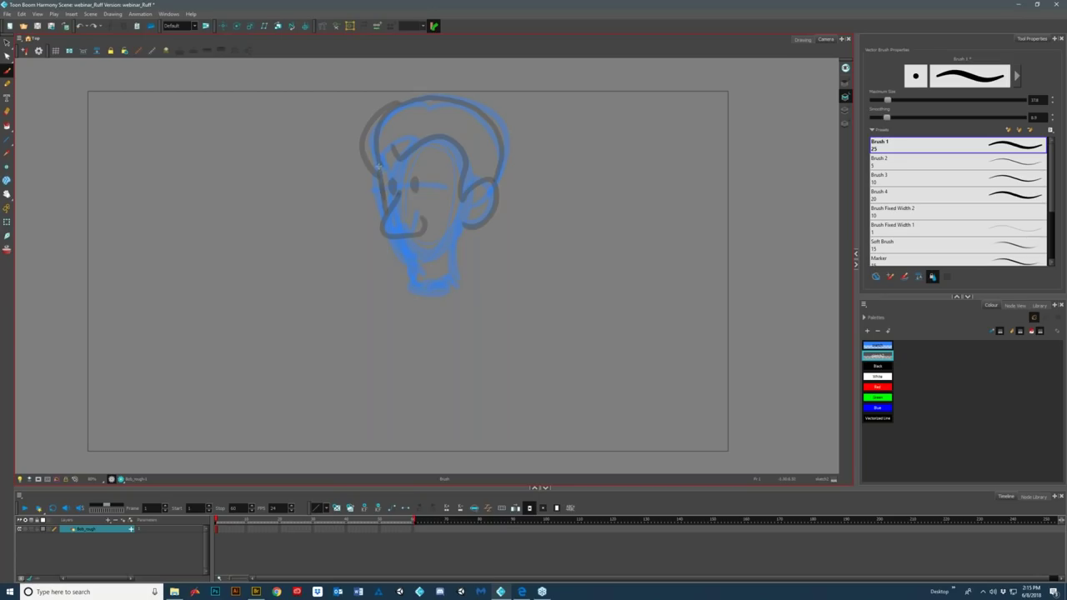
- Draw the face's front edge, mouth, chin, neck, collar and both shoulder lines in grey below the head
drag(378, 166, 407, 290)
drag(405, 280, 419, 301)
drag(461, 223, 460, 297)
drag(397, 263, 417, 273)
mouse_move(405, 275)
mouse_down()
mouse_move(421, 279)
mouse_move(408, 321)
mouse_move(447, 322)
mouse_move(463, 292)
mouse_move(463, 304)
mouse_move(392, 337)
mouse_move(388, 381)
mouse_up()
drag(464, 303, 484, 363)
- Select the whole grey head drawing and scale it down, undoing the surplus adjustments to its position
click(8, 44)
mouse_move(467, 88)
mouse_down()
mouse_move(488, 405)
mouse_move(500, 100)
mouse_up()
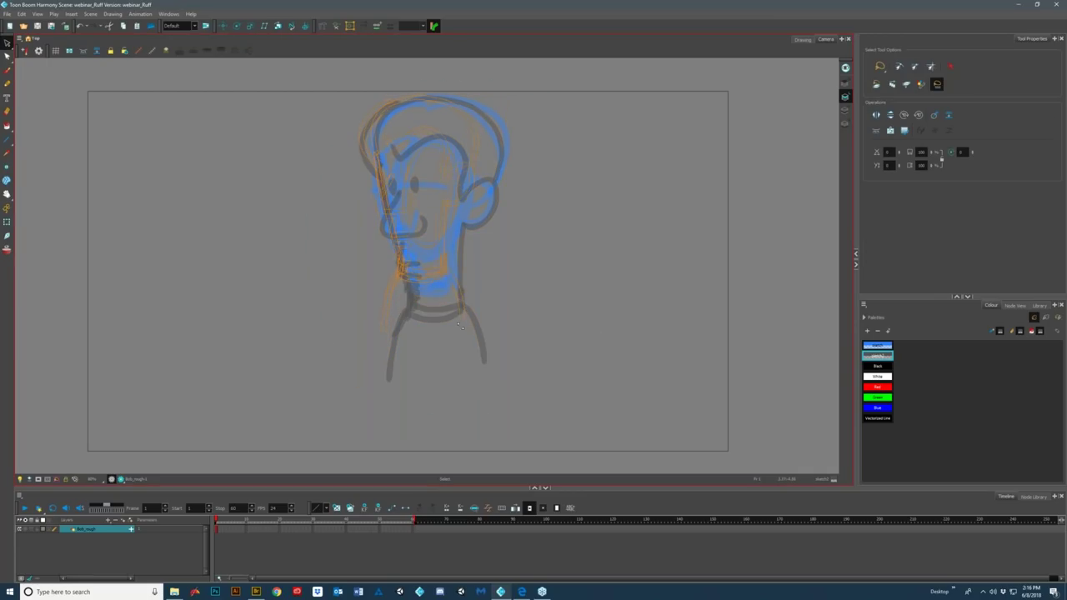
drag(405, 250, 522, 189)
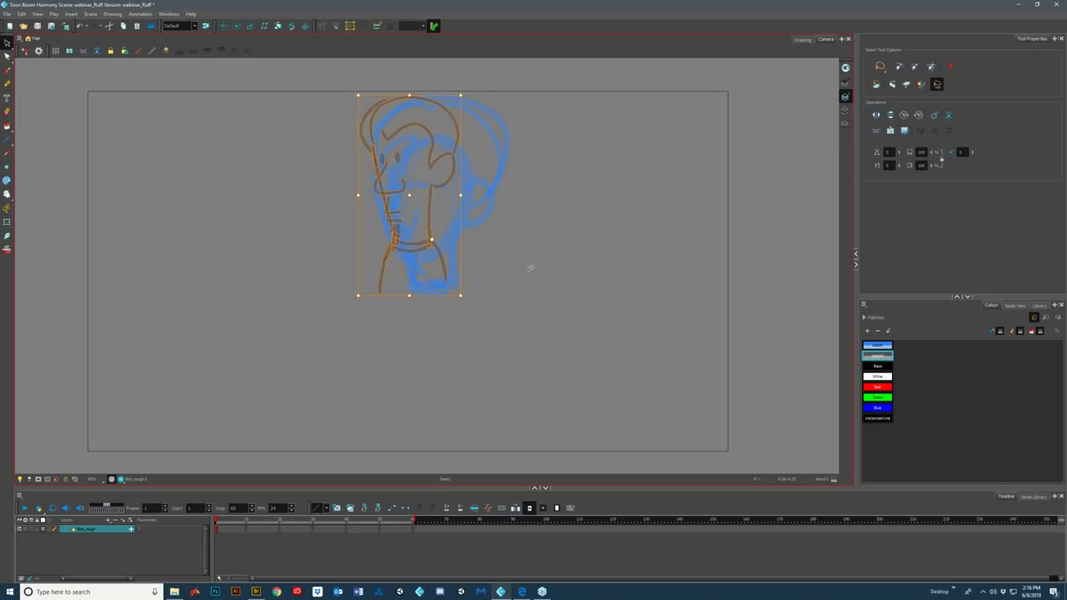
click(433, 206)
key(ctrl+z)
key(ctrl+z)
- Disable the Underlay art layer in the properties of the Bob_rough layer
click(88, 563)
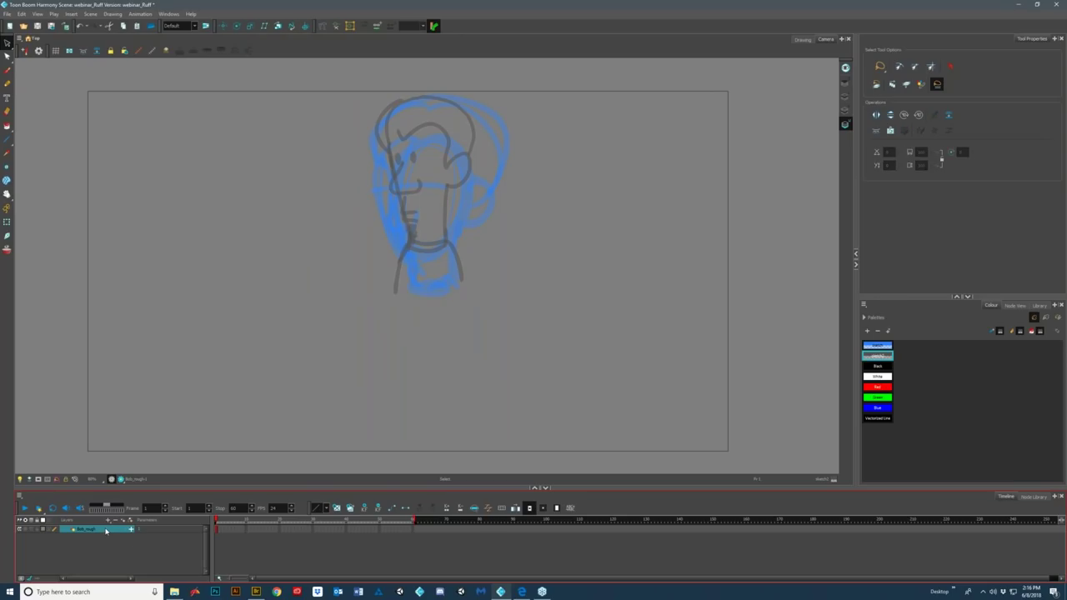
double_click(106, 530)
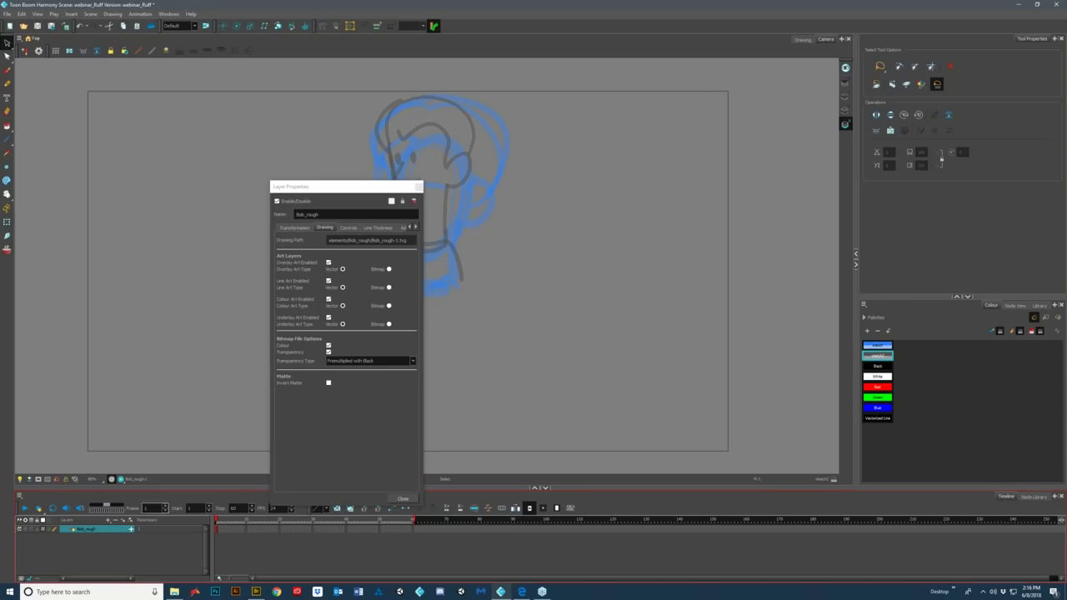
click(329, 317)
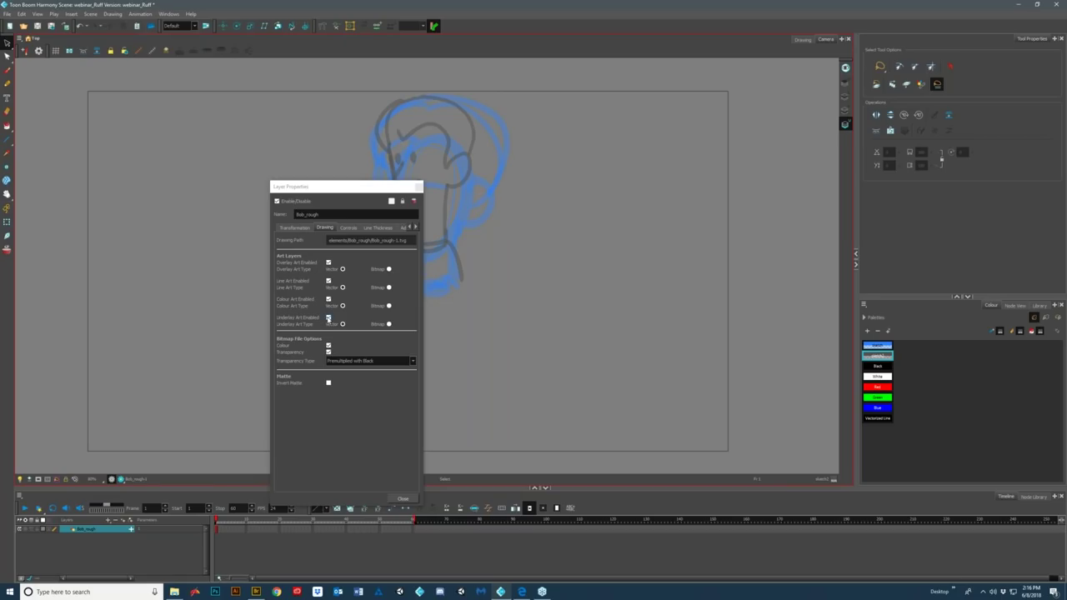
click(328, 318)
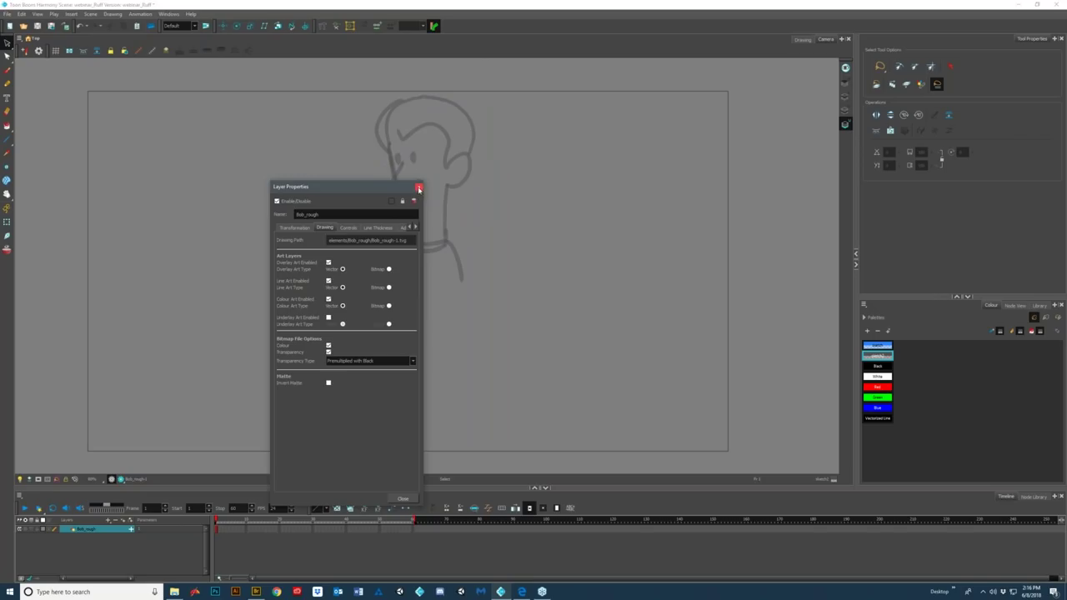
click(418, 189)
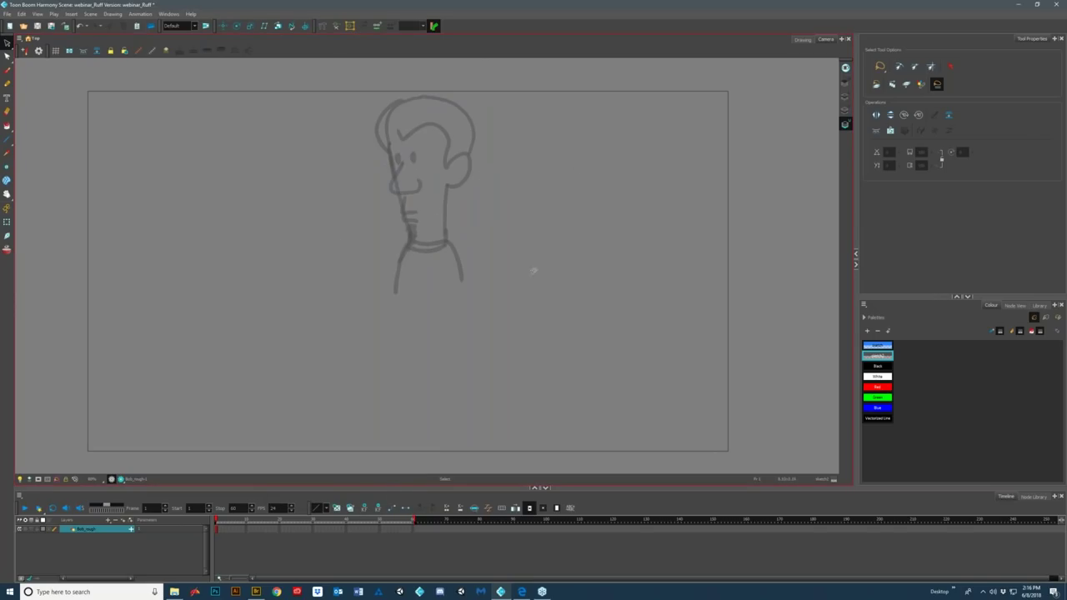
- Try to select and delete the hidden blue sketch on the Underlay layer
mouse_move(542, 184)
mouse_down()
mouse_move(531, 87)
mouse_move(360, 269)
mouse_move(533, 316)
mouse_up()
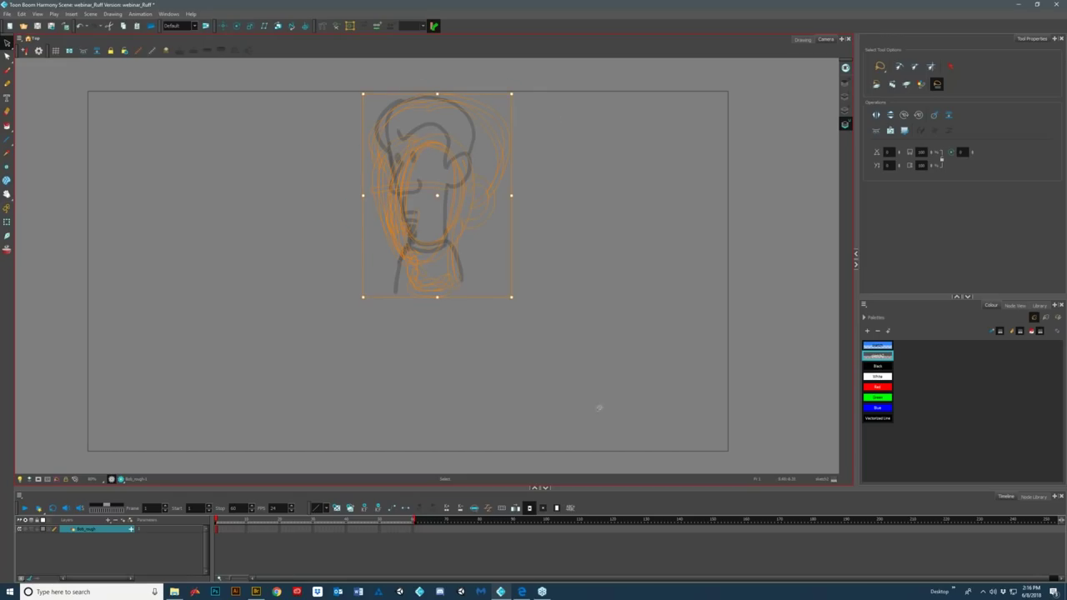
key(Delete)
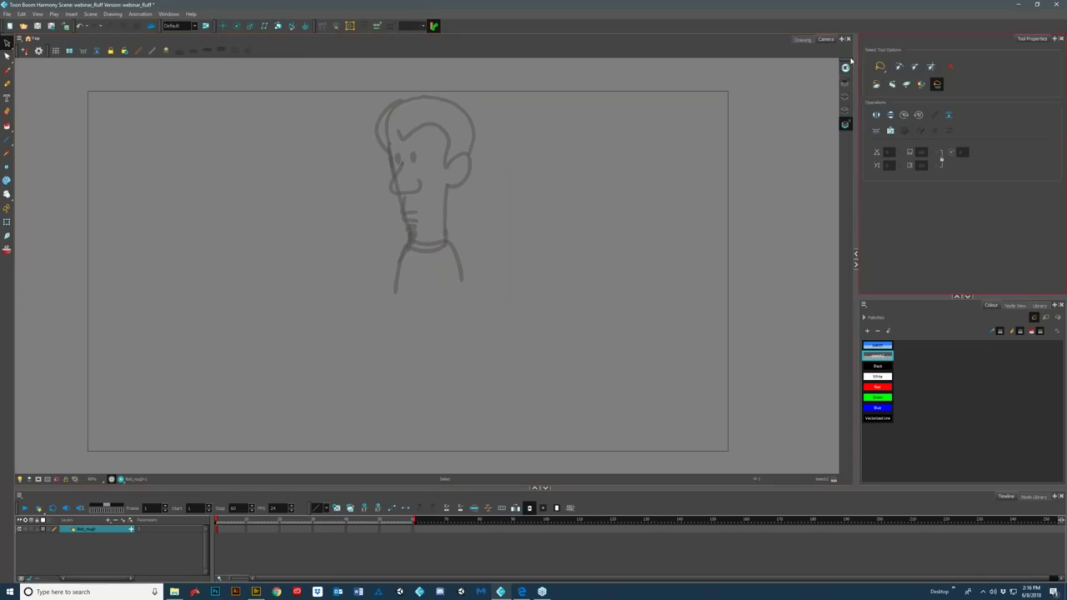
key(ctrl+z)
- Make the Line Art layer active and shift the grey head drawing slightly toward its front, making it a little smaller
click(845, 98)
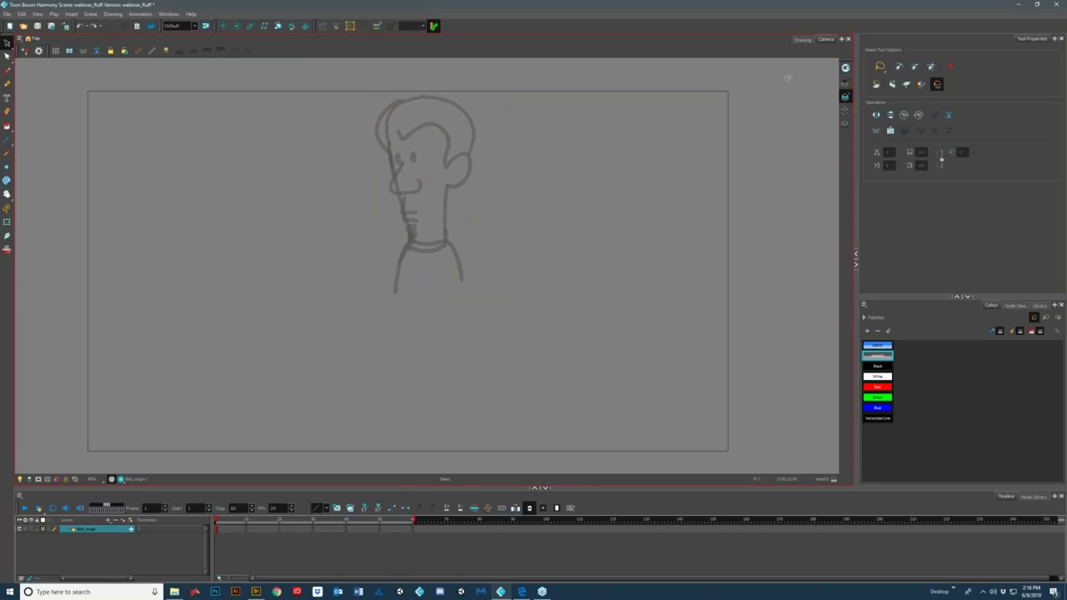
key(ctrl+z)
click(453, 257)
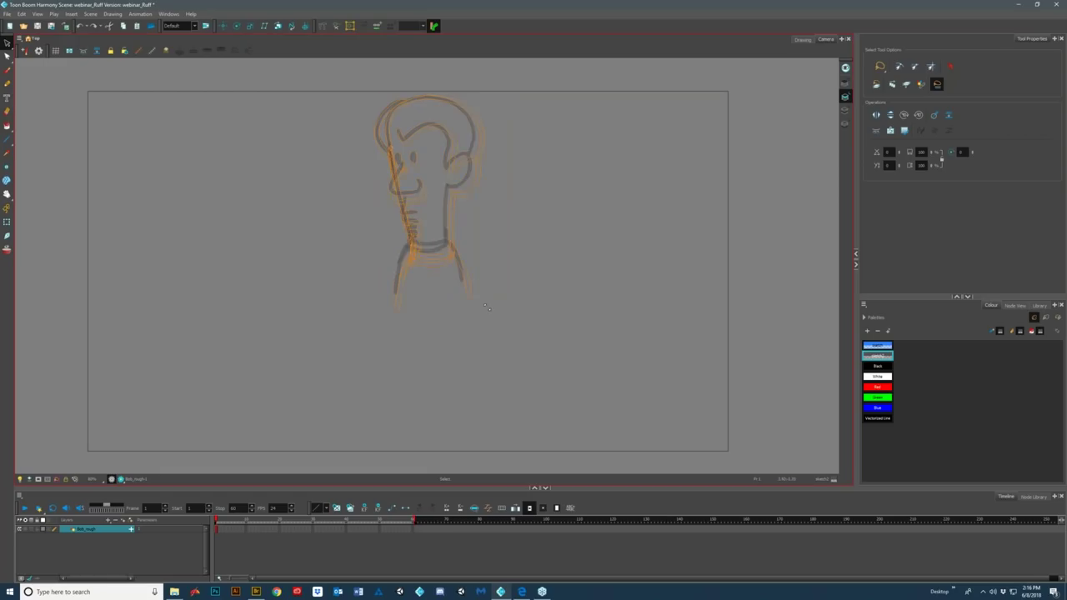
drag(454, 258, 444, 257)
click(463, 298)
click(463, 297)
click(468, 300)
key(ctrl+a)
- Brush in the torso's two sides, the waistline and the tapering leg lines below the shoulders
click(7, 70)
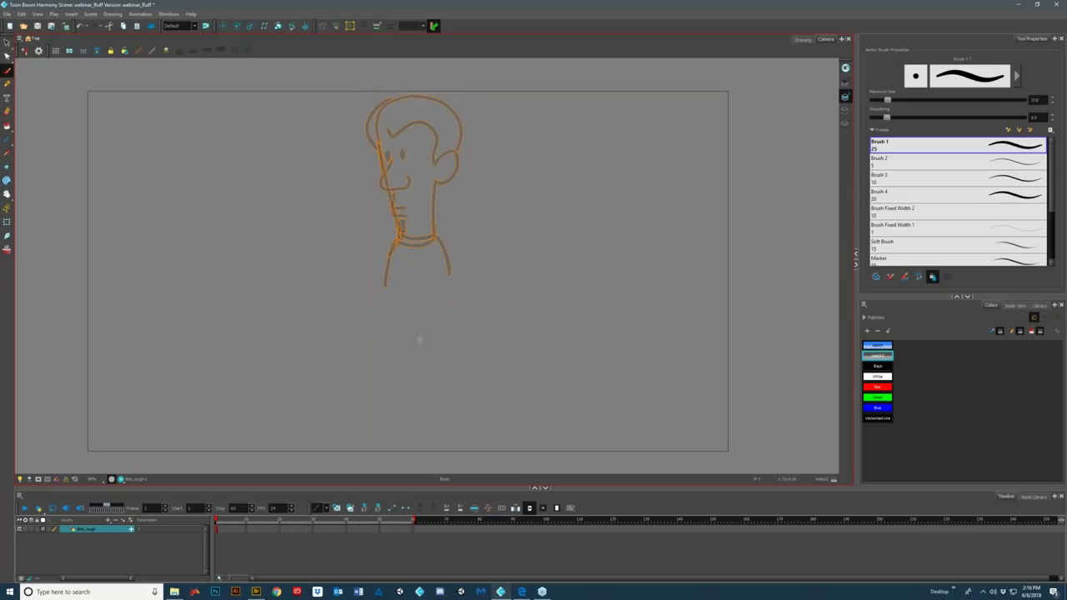
mouse_move(395, 241)
mouse_down()
mouse_move(379, 330)
mouse_move(442, 333)
mouse_up()
drag(433, 233, 448, 340)
drag(380, 337, 427, 406)
mouse_move(443, 243)
mouse_down()
mouse_move(450, 285)
mouse_move(435, 405)
mouse_up()
- Restore the Brush 1 preset and redraw the straight vertical centreline from the top of the head to below the legs
drag(416, 86, 428, 462)
key(ctrl+z)
drag(415, 86, 425, 446)
key(ctrl+z)
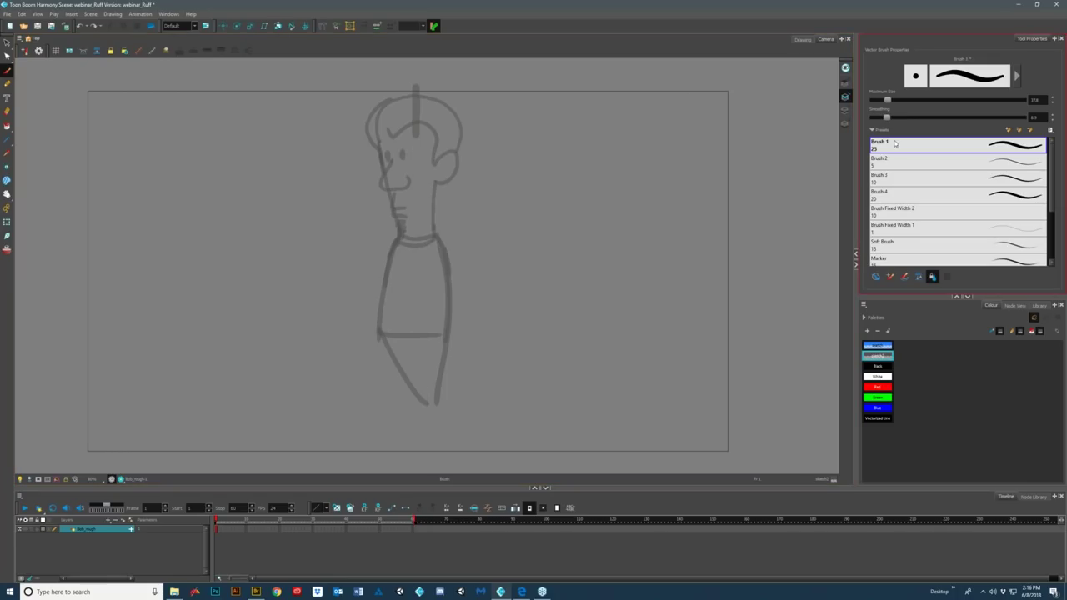
key(ctrl+z)
key(ctrl+z)
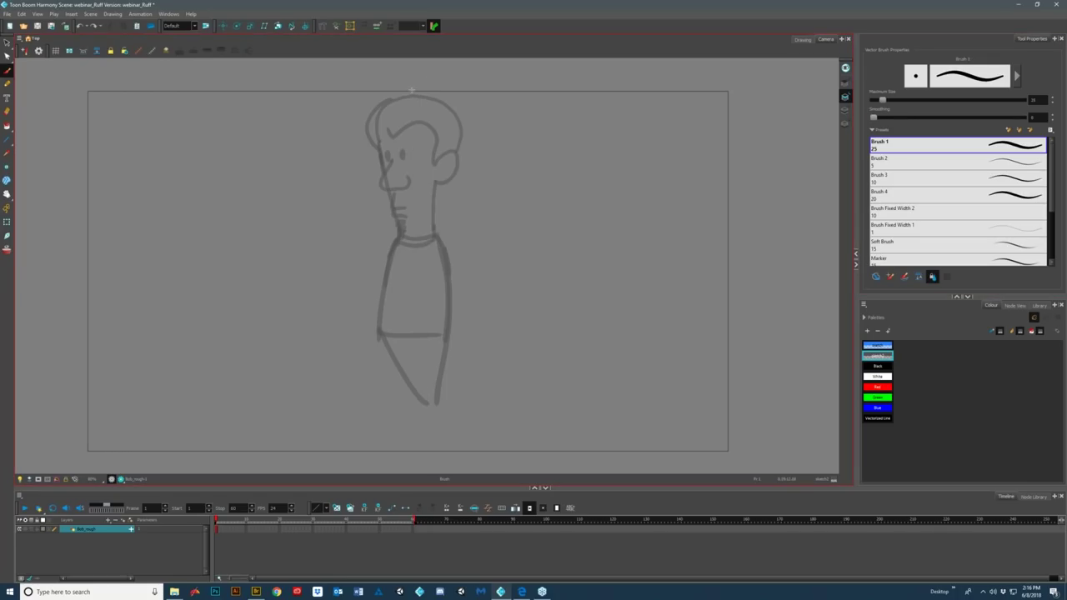
drag(414, 99, 420, 431)
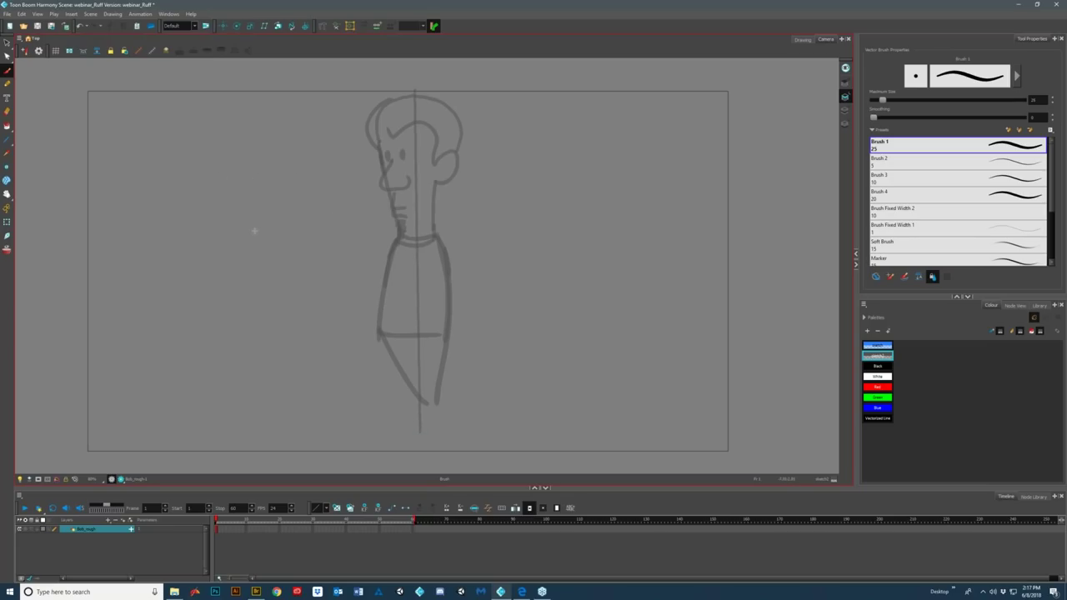
- Try a long horizontal line across the frame at neck height
drag(259, 231, 709, 231)
key(ctrl+z)
key(ctrl+z)
- Draw both T-shirt sleeves, a line for the arm on the face's side, and a curly hair outline around the head
mouse_move(432, 251)
mouse_down()
mouse_move(447, 287)
mouse_move(465, 268)
mouse_move(441, 239)
mouse_move(469, 267)
mouse_up()
mouse_move(391, 241)
mouse_down()
mouse_move(367, 273)
mouse_move(393, 280)
mouse_move(410, 253)
mouse_move(354, 306)
mouse_up()
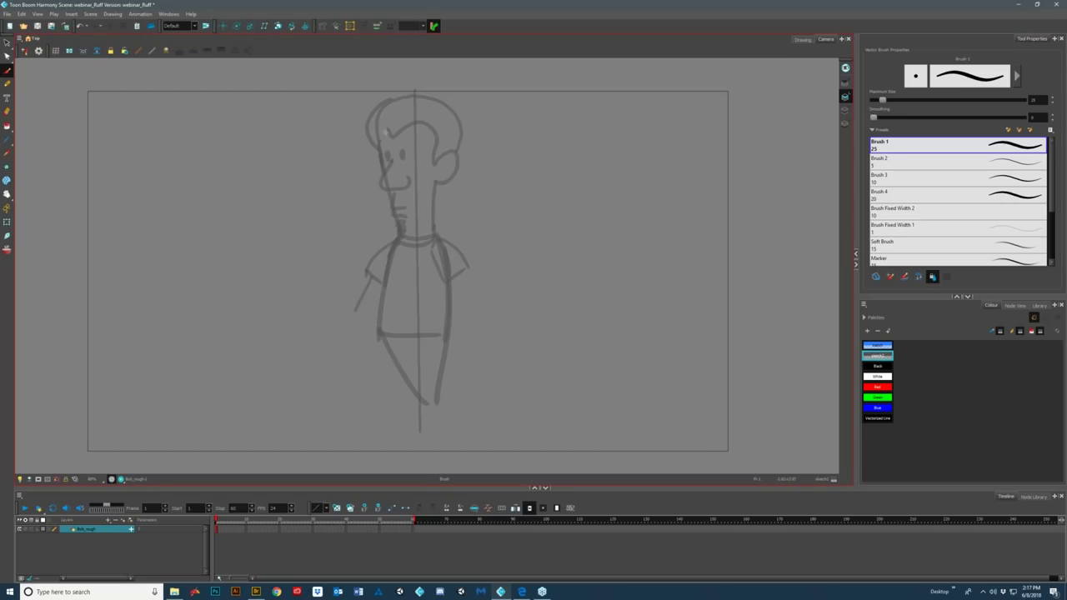
mouse_move(376, 143)
mouse_down()
mouse_move(359, 117)
mouse_move(399, 82)
mouse_move(451, 90)
mouse_move(470, 157)
mouse_move(438, 198)
mouse_up()
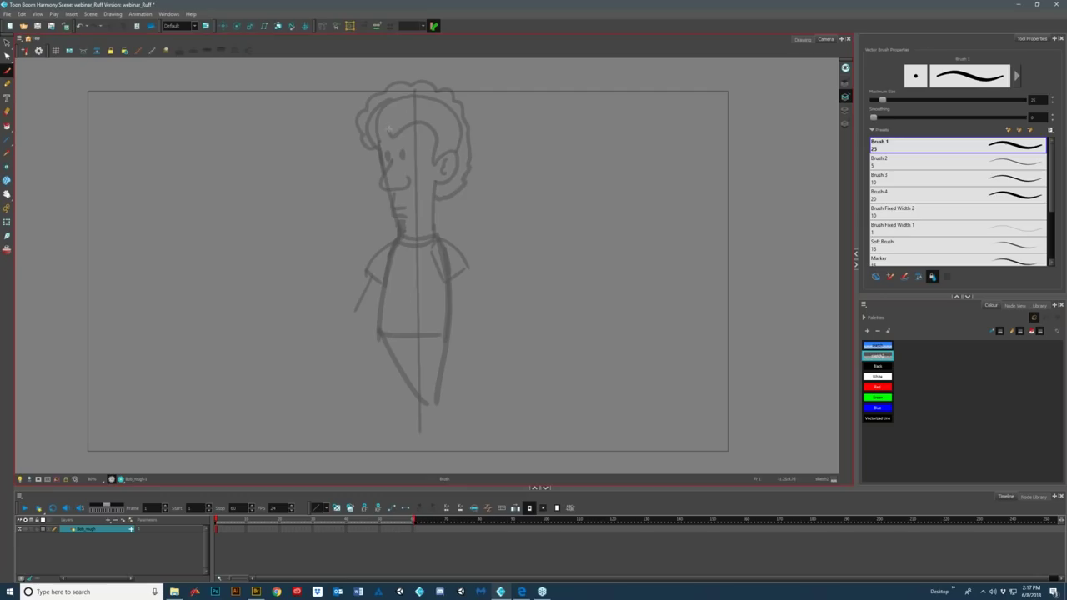
drag(362, 302, 342, 326)
- Draw an arrow pointing at the shoulder behind the face and delete the stroke inside that sleeve
mouse_move(510, 189)
mouse_down()
mouse_move(460, 239)
mouse_move(481, 222)
mouse_up()
key(alt+s)
click(437, 267)
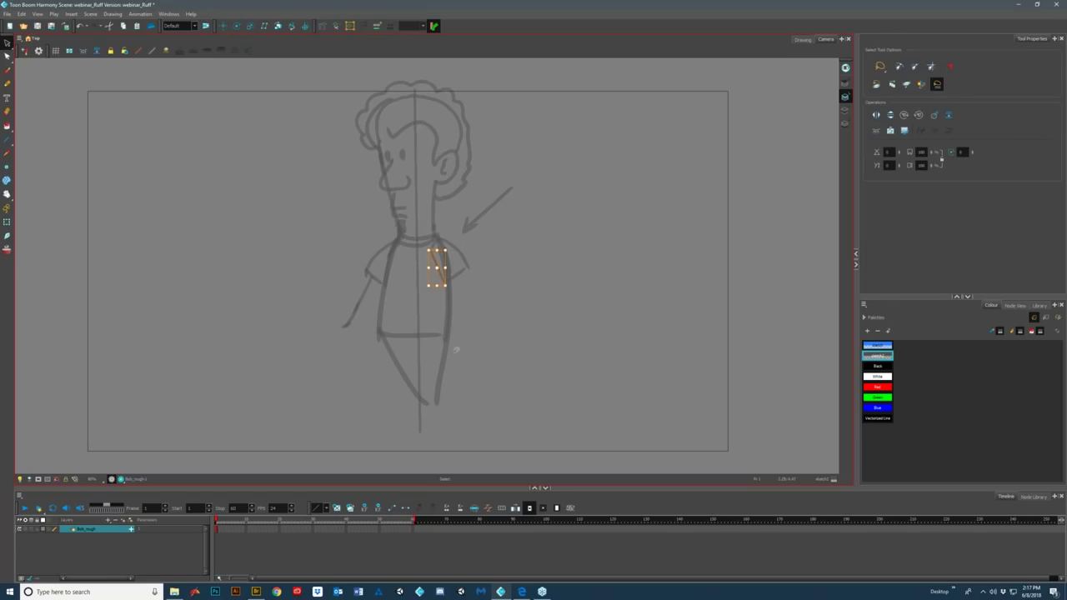
key(Delete)
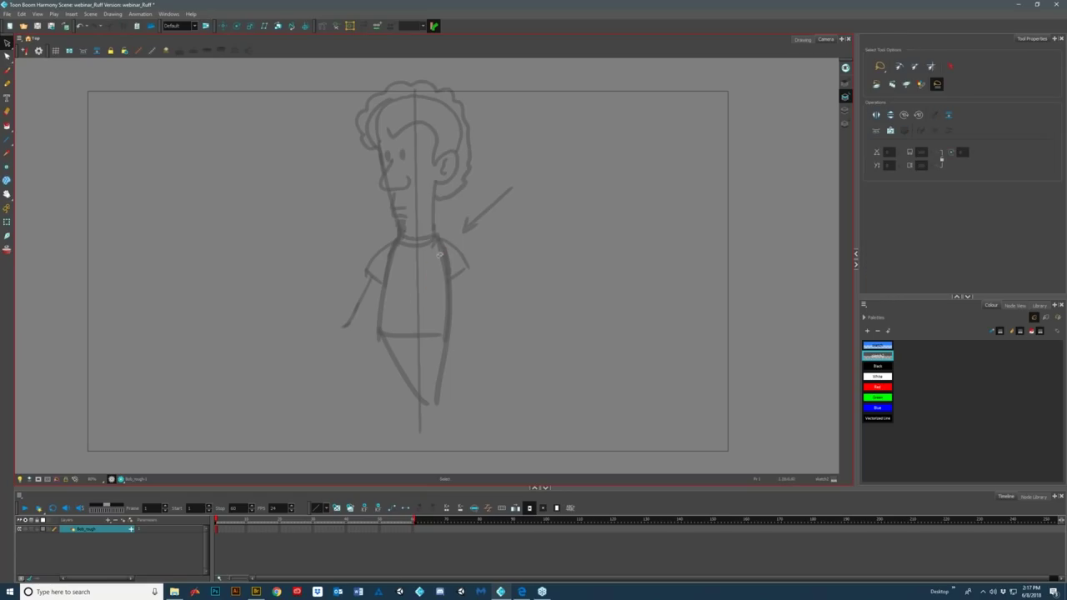
- Redraw the inner edge of the sleeve beside the arrow and sketch that arm and its hand with fingers
key(alt+b)
mouse_move(431, 247)
mouse_down()
mouse_move(439, 285)
mouse_move(482, 334)
mouse_up()
mouse_move(464, 271)
mouse_down()
mouse_move(496, 329)
mouse_move(492, 369)
mouse_move(517, 360)
mouse_move(496, 325)
mouse_up()
mouse_move(498, 364)
mouse_down()
mouse_move(511, 386)
mouse_move(514, 331)
mouse_move(486, 369)
mouse_move(480, 357)
mouse_move(485, 382)
mouse_move(517, 370)
mouse_up()
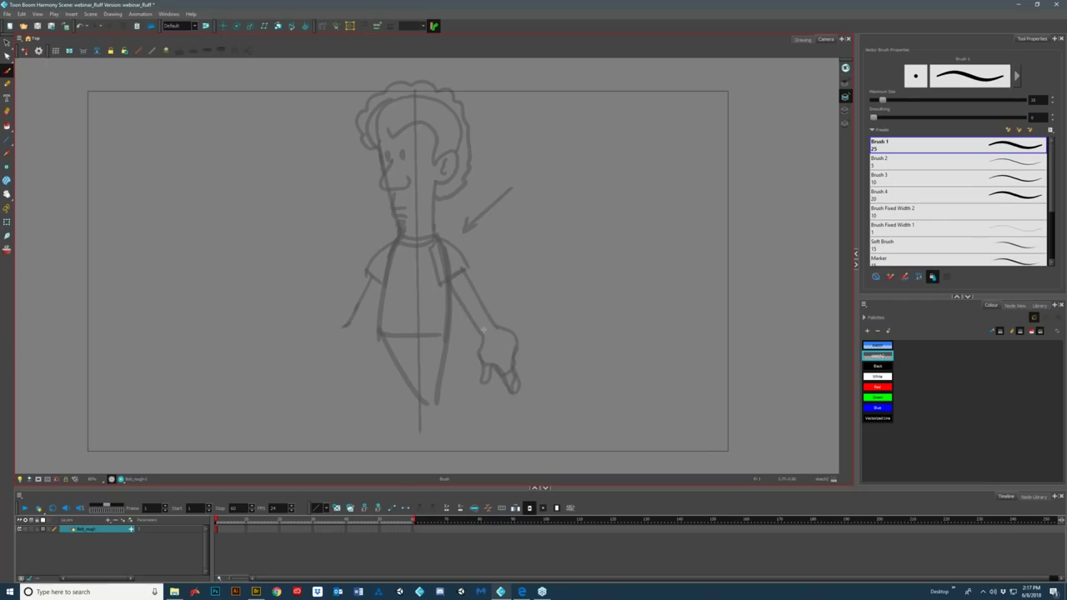
drag(484, 325, 497, 338)
key(alt+s)
key(alt+b)
- Sketch the hips, trouser legs and both shoes, and complete the other arm with its hand
drag(370, 278, 321, 354)
key(ctrl+z)
mouse_move(385, 338)
mouse_down()
mouse_move(444, 339)
mouse_move(418, 365)
mouse_move(390, 350)
mouse_move(430, 359)
mouse_move(386, 330)
mouse_move(398, 400)
mouse_move(350, 416)
mouse_move(425, 413)
mouse_up()
mouse_move(350, 413)
mouse_down()
mouse_move(411, 421)
mouse_move(437, 405)
mouse_move(494, 407)
mouse_up()
drag(415, 417, 492, 415)
drag(419, 412, 419, 383)
mouse_move(346, 329)
mouse_down()
mouse_move(301, 356)
mouse_move(319, 382)
mouse_move(350, 345)
mouse_up()
mouse_move(380, 287)
mouse_down()
mouse_move(345, 363)
mouse_move(306, 376)
mouse_up()
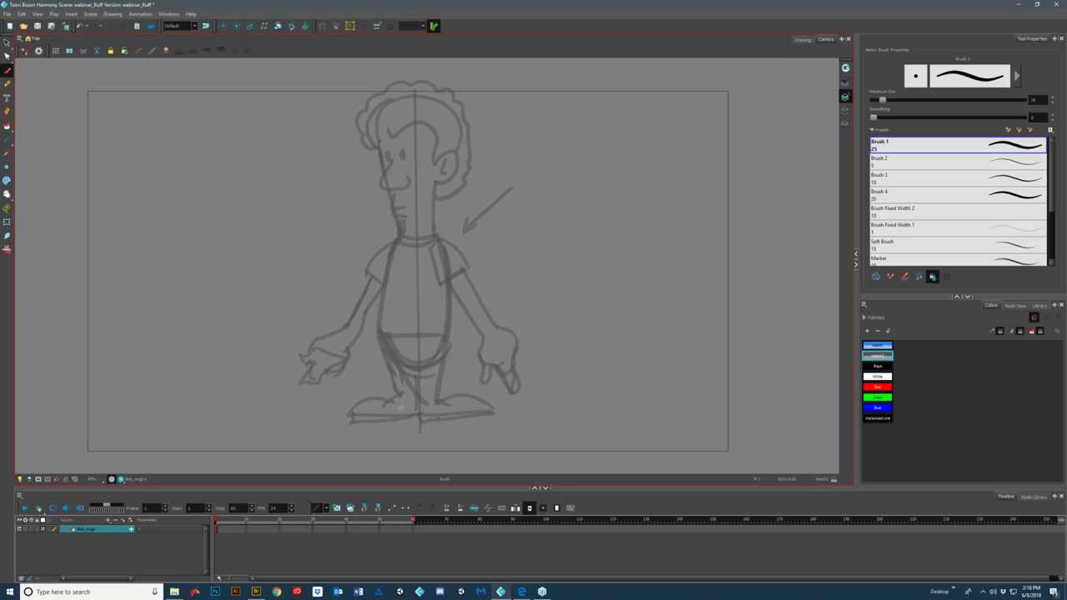
- Select the whole figure, scale it down and reposition it to fit inside the camera frame
key(alt+s)
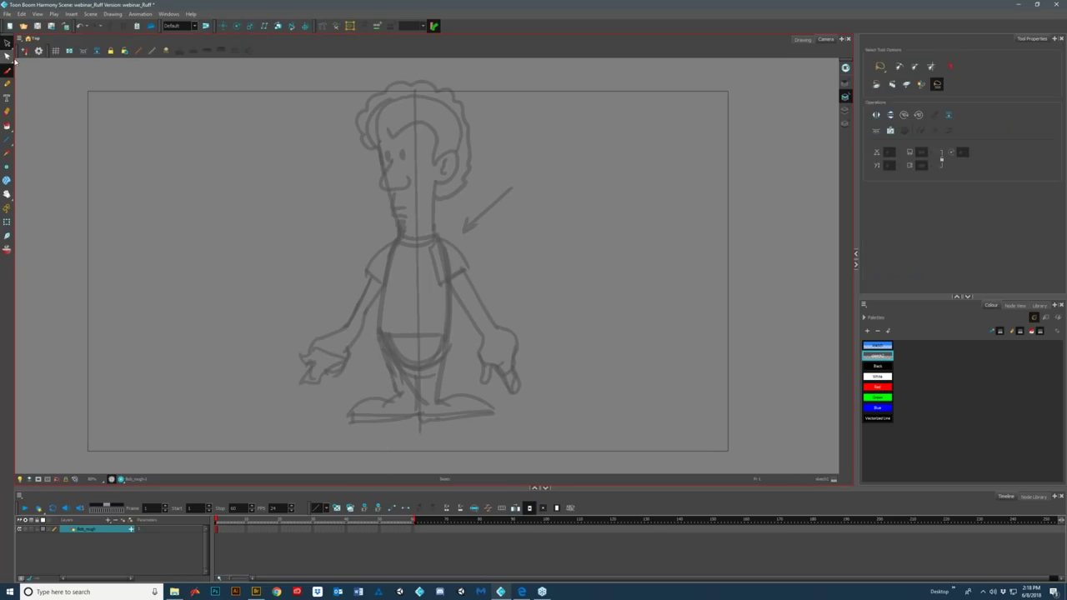
mouse_move(563, 130)
mouse_down()
mouse_move(336, 425)
mouse_move(431, 441)
mouse_up()
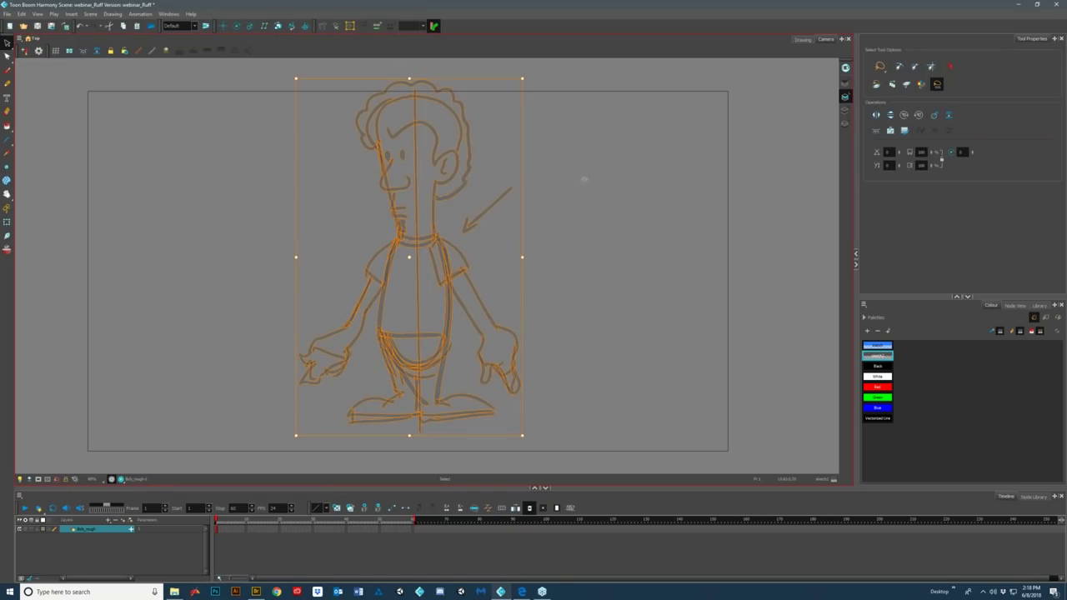
mouse_move(522, 79)
mouse_down()
mouse_move(484, 250)
mouse_move(467, 275)
mouse_move(471, 292)
mouse_move(491, 294)
mouse_up()
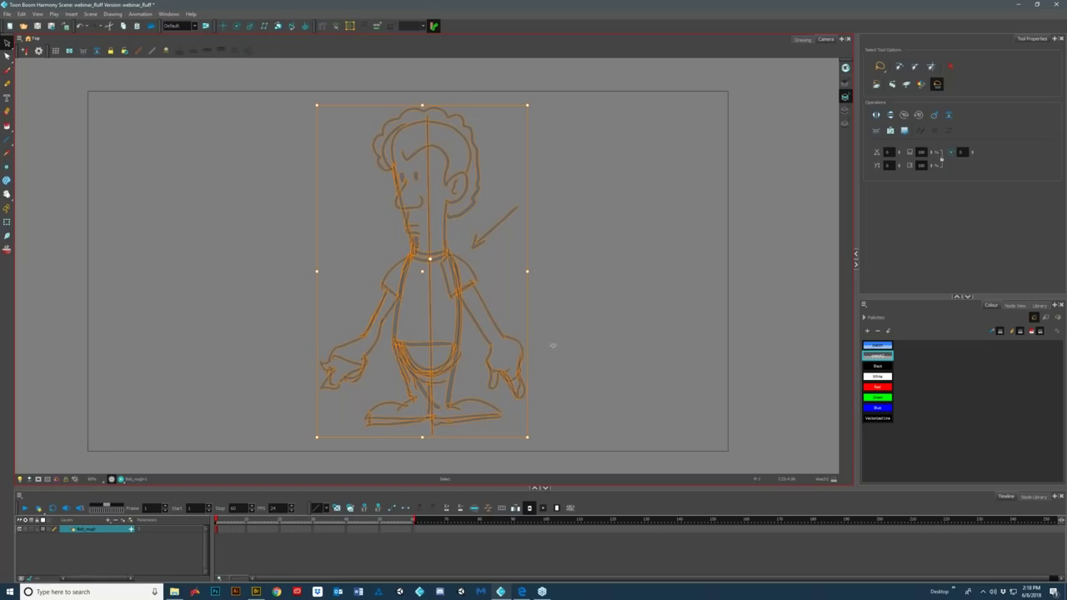
click(579, 279)
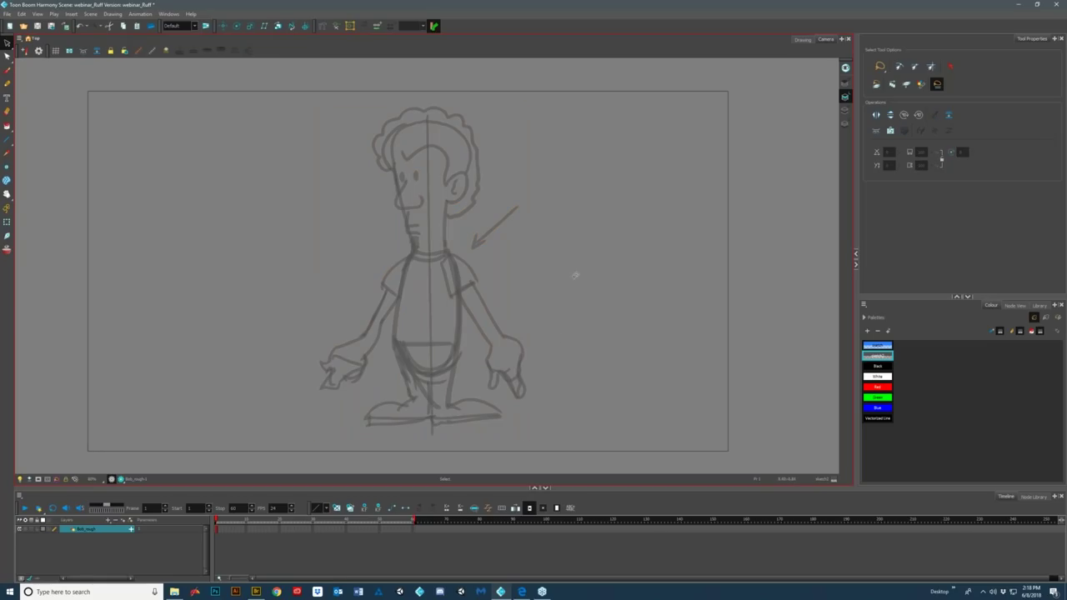
- Lower the alpha of the sketch2 swatch to lighten the figure's grey lines
key(ctrl+a)
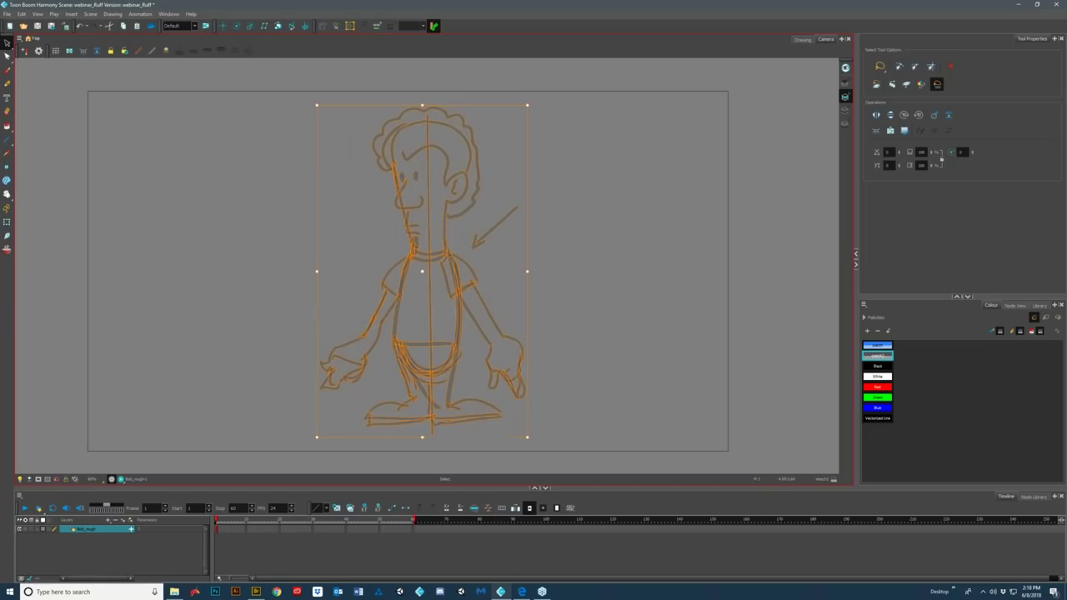
click(822, 344)
click(882, 357)
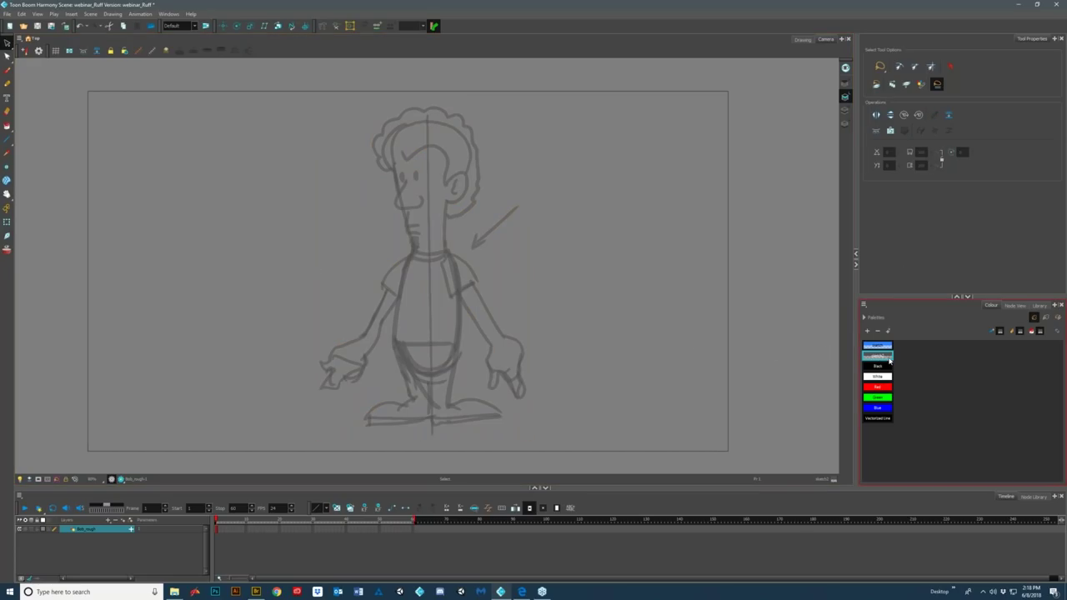
double_click(889, 359)
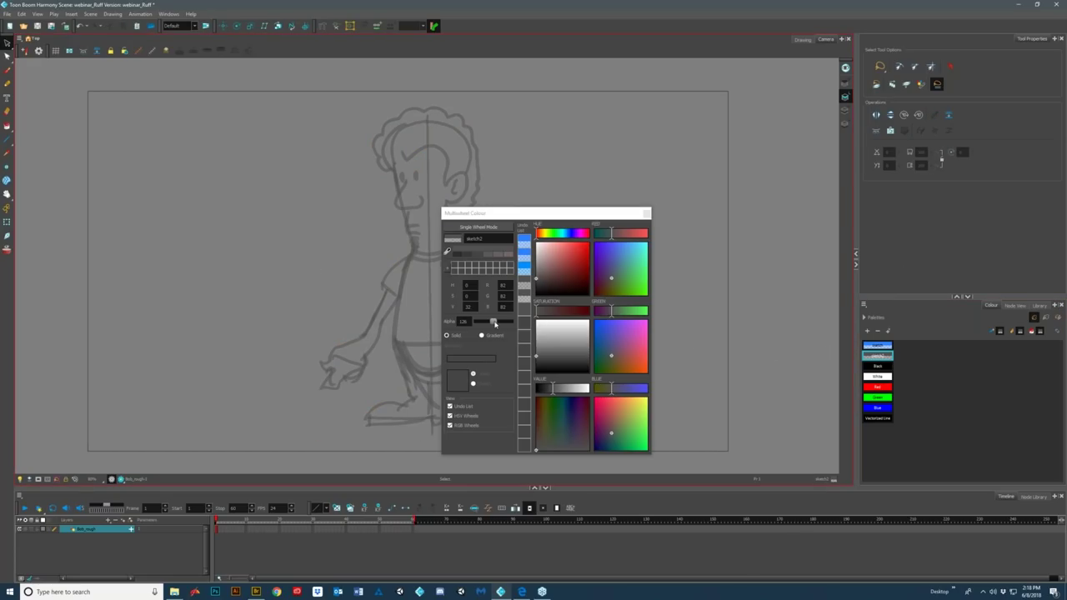
drag(495, 323, 491, 324)
click(647, 214)
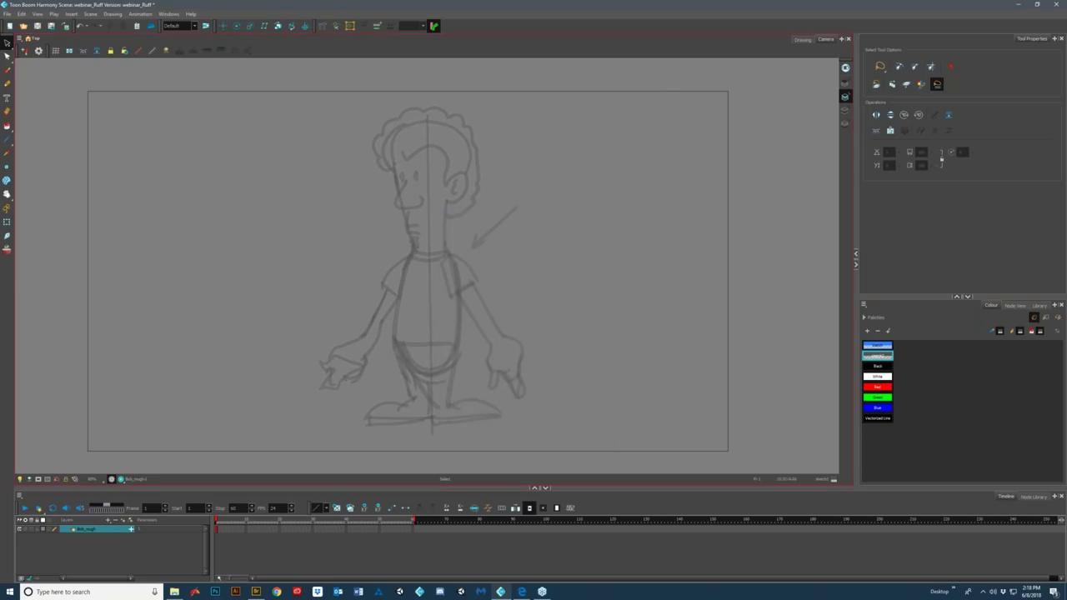
- Ink the front and top of the curly hair outline in black with Brush 1, following the sketch
click(880, 367)
click(6, 70)
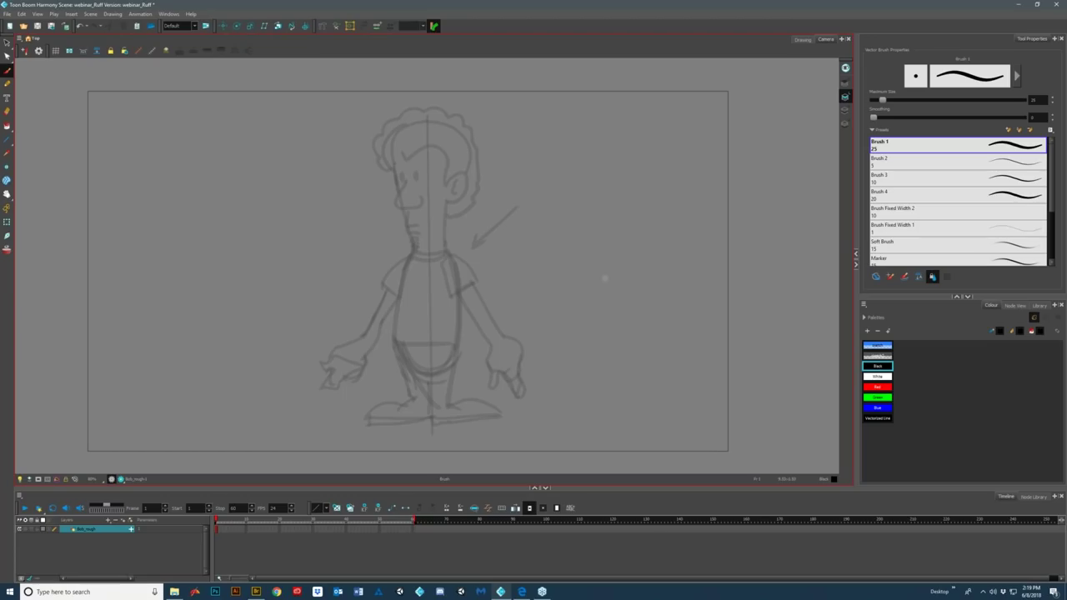
click(803, 40)
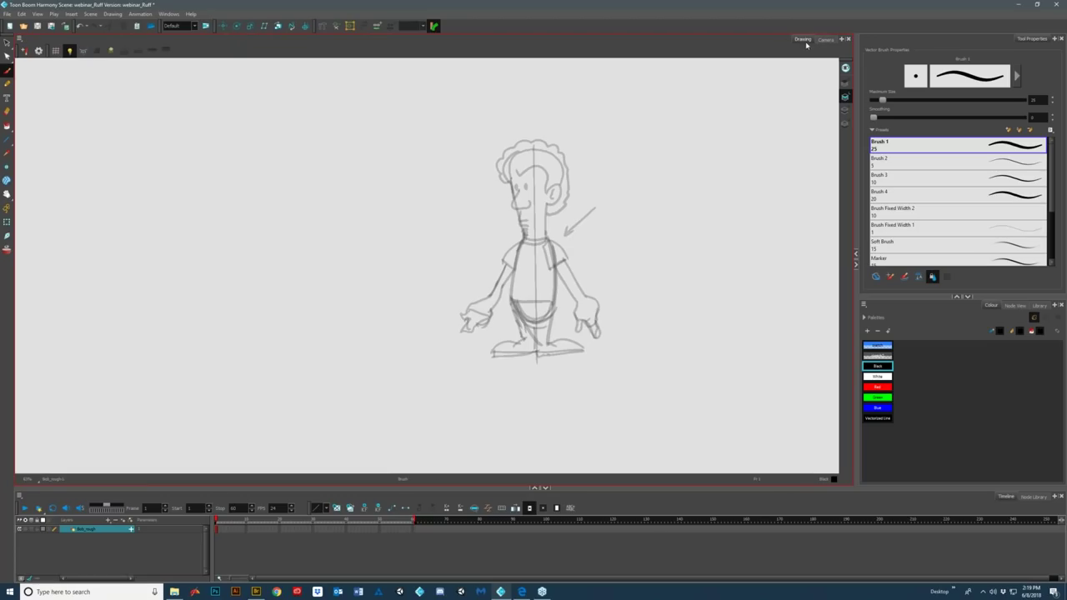
click(825, 40)
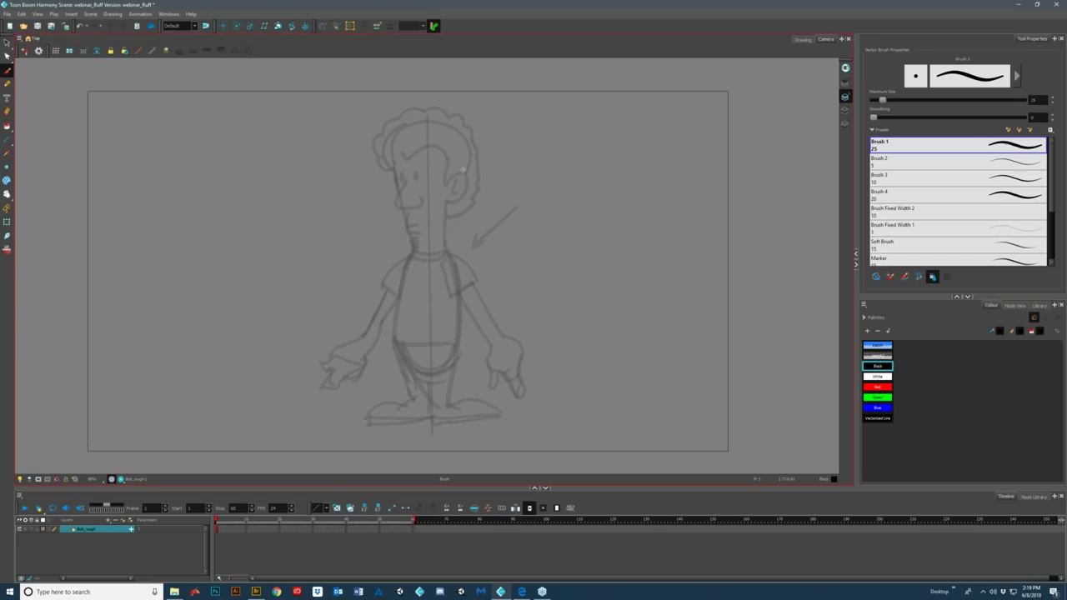
click(128, 530)
mouse_move(449, 115)
mouse_down()
mouse_move(420, 109)
mouse_move(384, 121)
mouse_move(379, 173)
mouse_move(397, 172)
mouse_up()
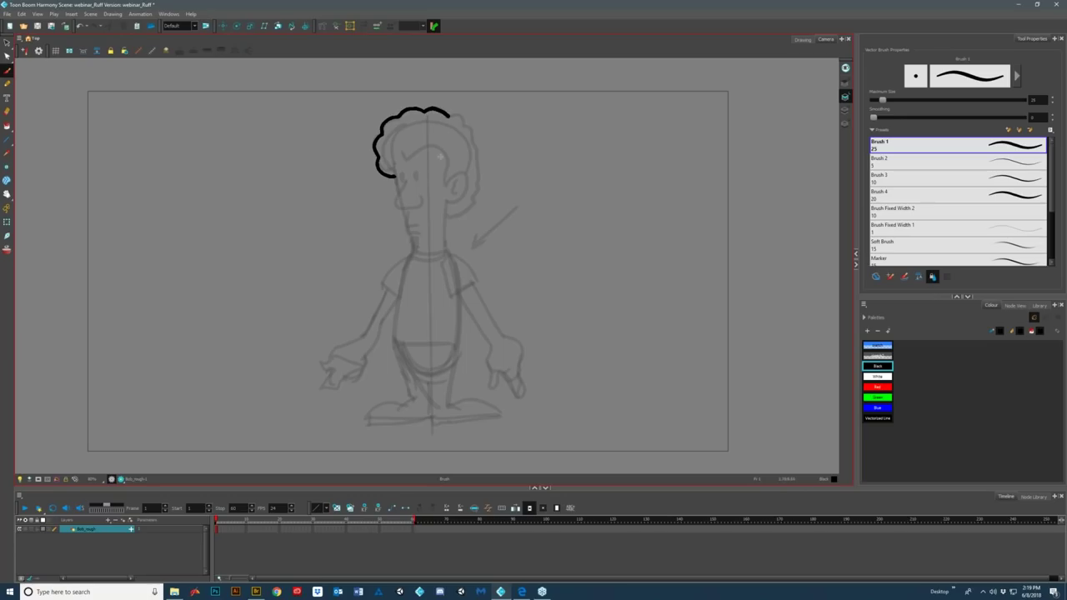
- Ink the hairline, ear, back of the hair, both sides of the face and neck, and the collar in black
mouse_move(392, 155)
mouse_down()
mouse_move(435, 146)
mouse_move(441, 185)
mouse_move(451, 181)
mouse_up()
mouse_move(448, 180)
mouse_down()
mouse_move(459, 175)
mouse_move(470, 192)
mouse_move(450, 204)
mouse_move(462, 198)
mouse_up()
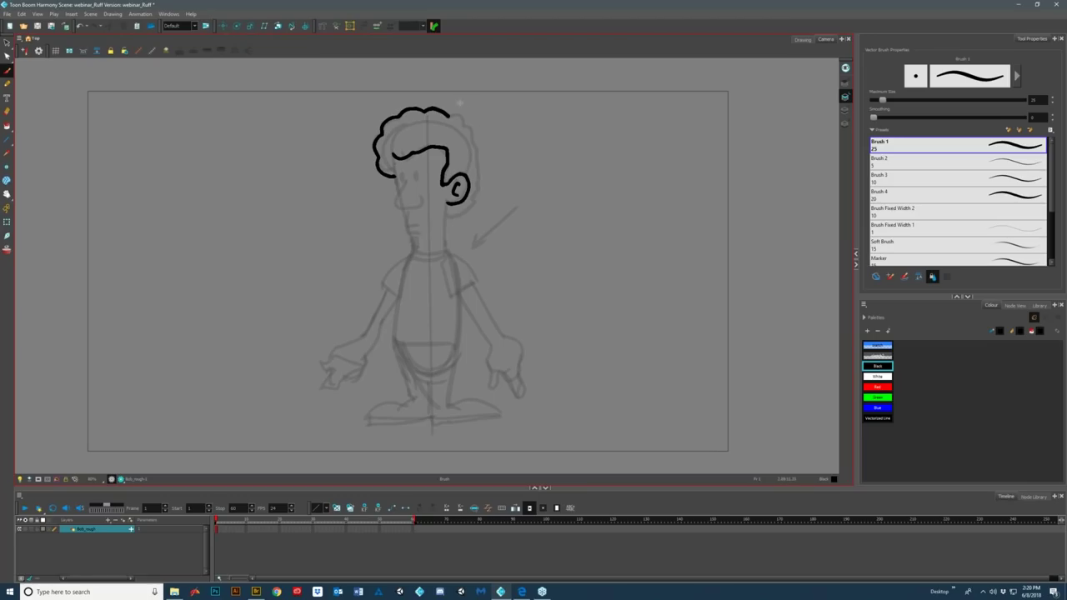
mouse_move(449, 114)
mouse_down()
mouse_move(462, 119)
mouse_move(482, 158)
mouse_move(475, 200)
mouse_move(445, 215)
mouse_move(443, 250)
mouse_up()
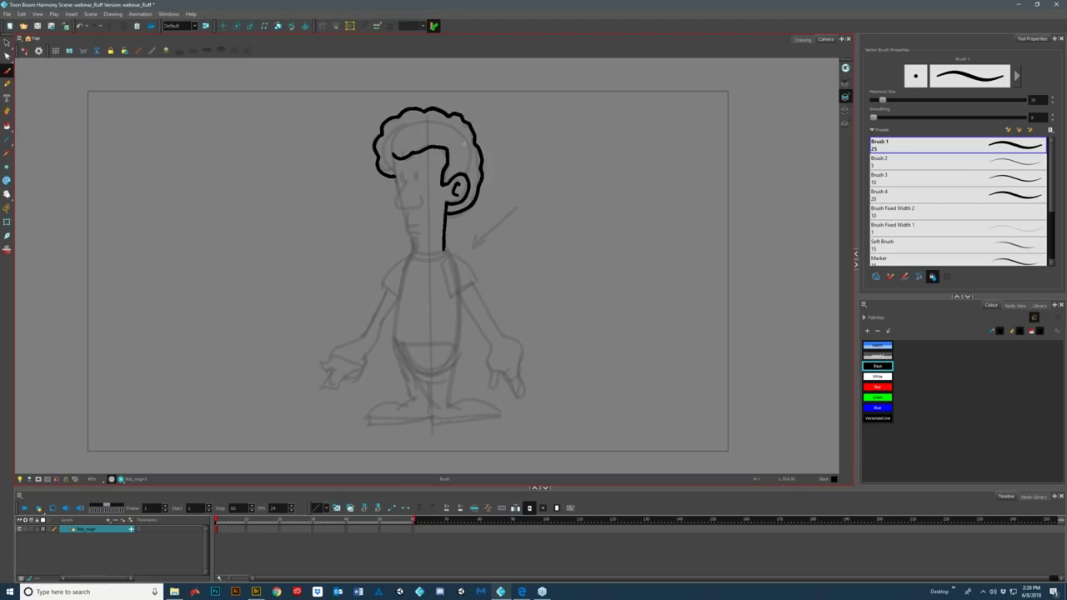
mouse_move(395, 157)
mouse_down()
mouse_move(416, 258)
mouse_move(433, 263)
mouse_move(445, 248)
mouse_move(422, 266)
mouse_move(451, 254)
mouse_move(444, 242)
mouse_up()
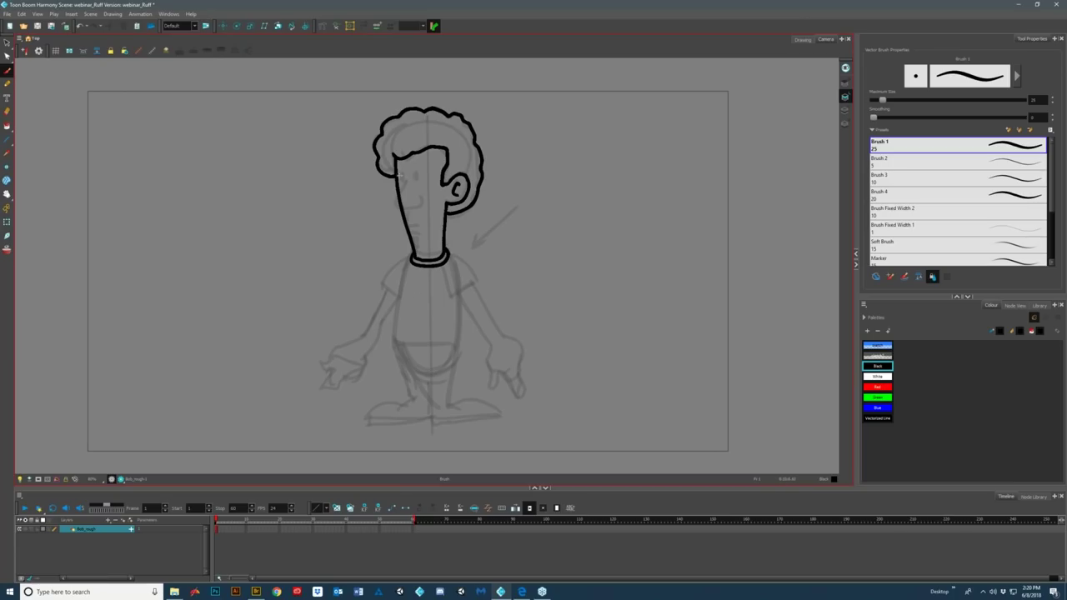
- Ink the eyes, nose and mouth, and try to cut away the face line running through the nose
mouse_move(401, 175)
mouse_down()
mouse_move(415, 175)
mouse_move(396, 196)
mouse_move(401, 215)
mouse_move(426, 197)
mouse_move(400, 234)
mouse_move(427, 242)
mouse_move(412, 255)
mouse_up()
drag(7, 44, 34, 55)
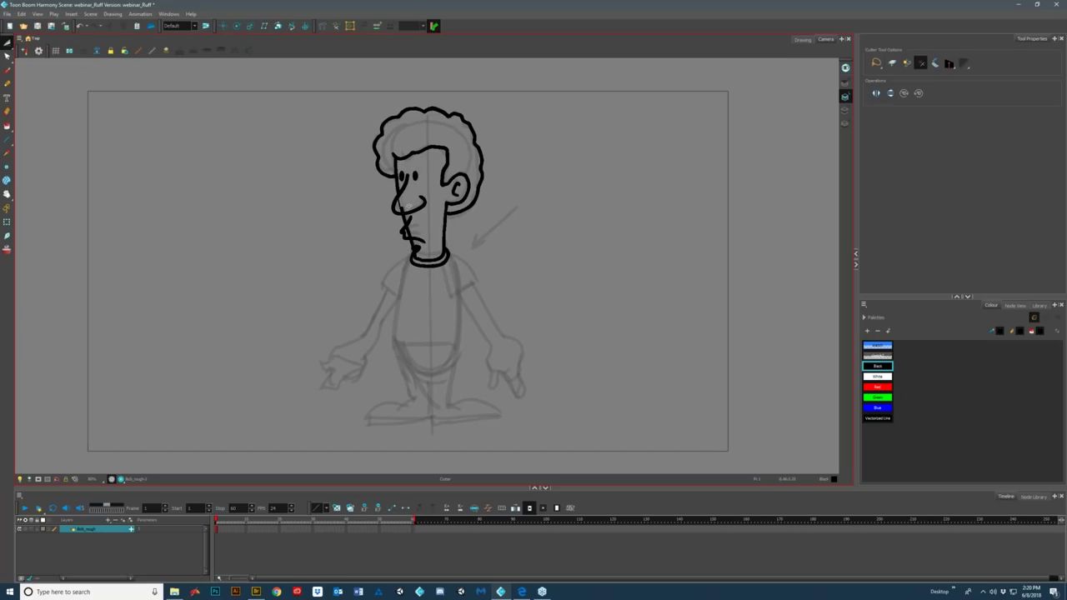
click(407, 201)
mouse_move(407, 192)
mouse_down()
mouse_move(397, 205)
mouse_move(407, 213)
mouse_move(411, 193)
mouse_up()
key(Delete)
- Undo the cut and the inked facial features
key(ctrl+z)
key(ctrl+z)
key(ctrl+z)
key(ctrl+z)
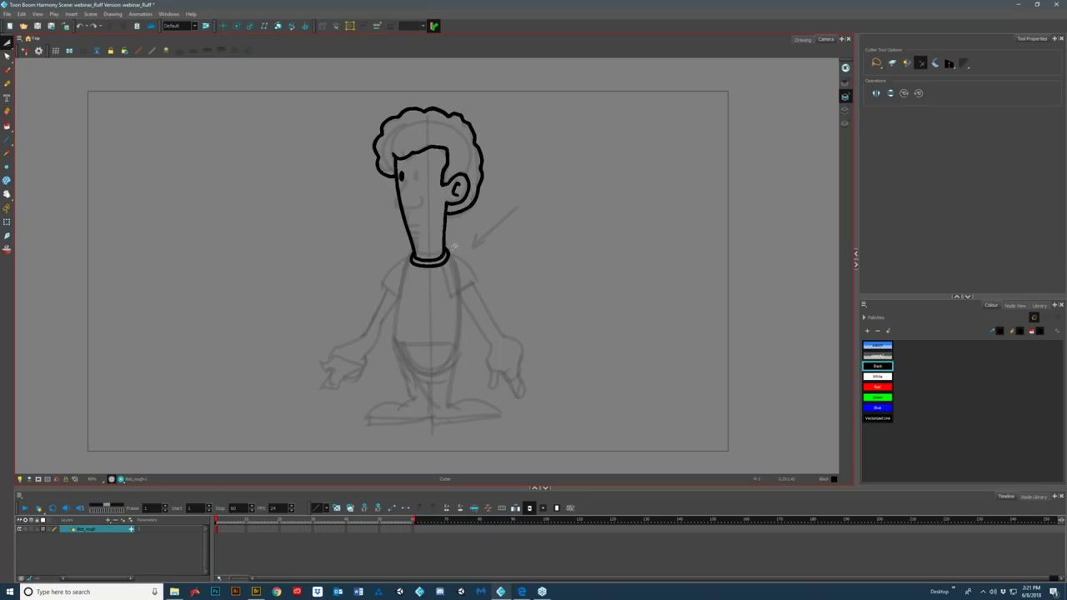
- Add a new swatch to the palette, place it directly below White and name it Flesh
click(8, 43)
click(35, 44)
click(892, 386)
click(868, 330)
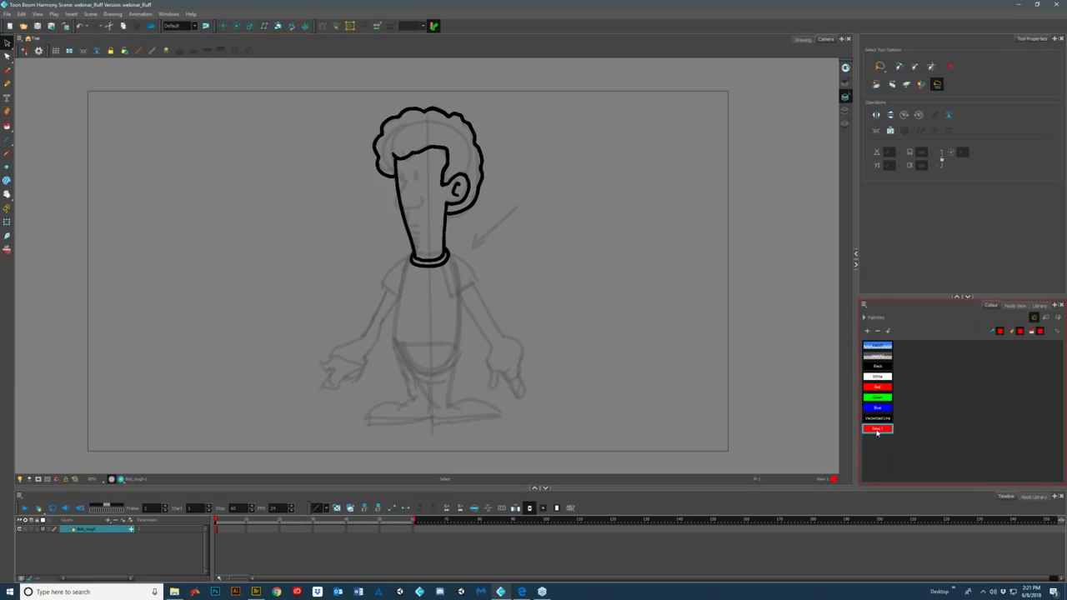
drag(874, 430, 880, 388)
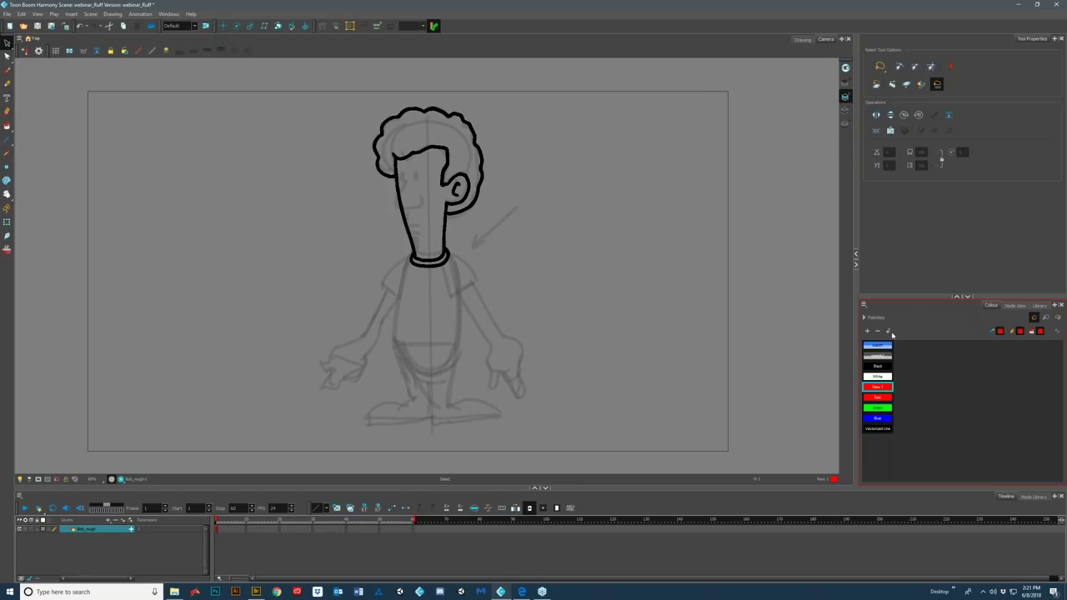
double_click(879, 390)
text(Ski)
key(Return)
- Change the Flesh swatch's colour to a light pink
double_click(877, 387)
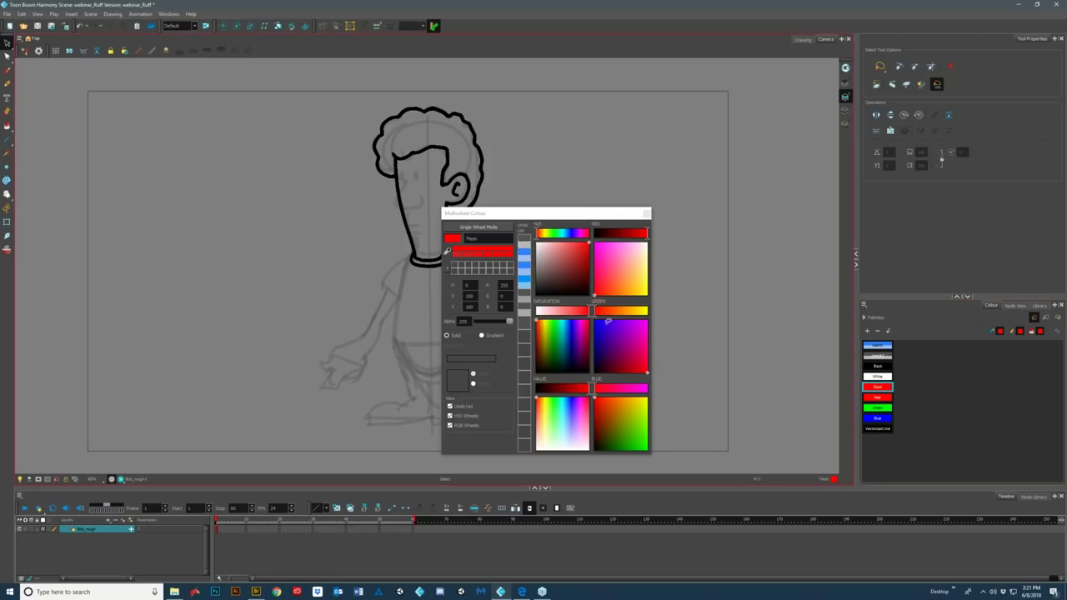
drag(621, 265, 630, 262)
click(647, 214)
- Try to fill the face with the Flesh colour while the sketch lines cross it, and undo the fill
click(8, 125)
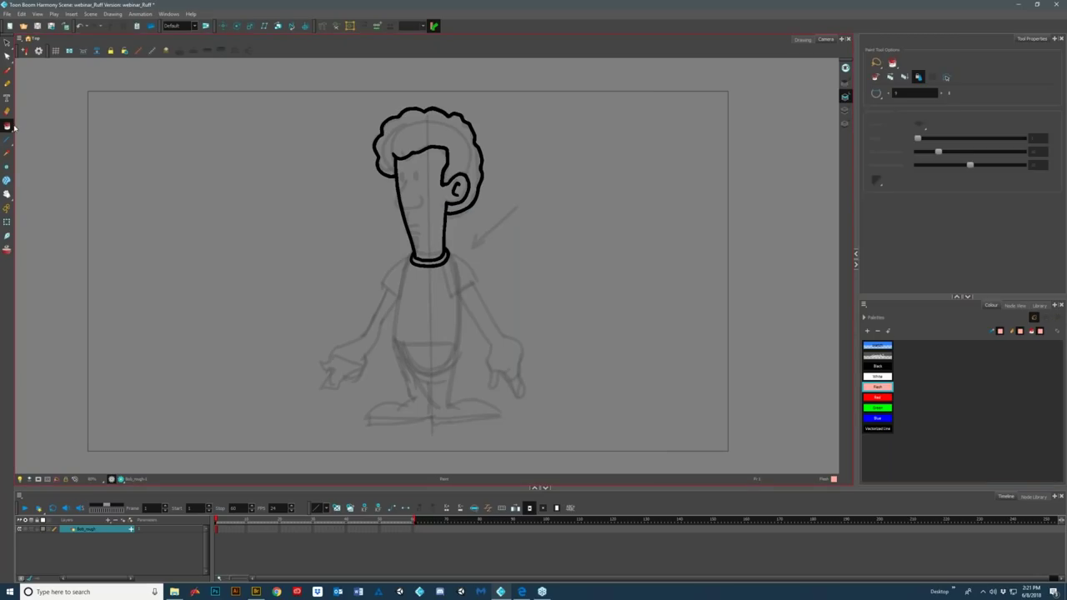
click(437, 242)
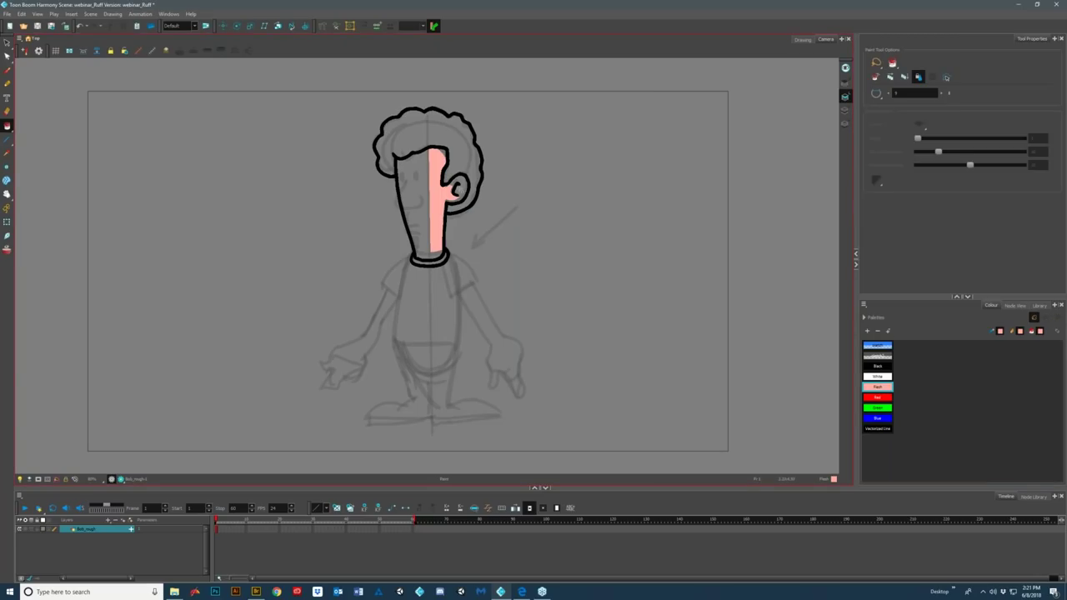
click(7, 42)
key(ctrl+z)
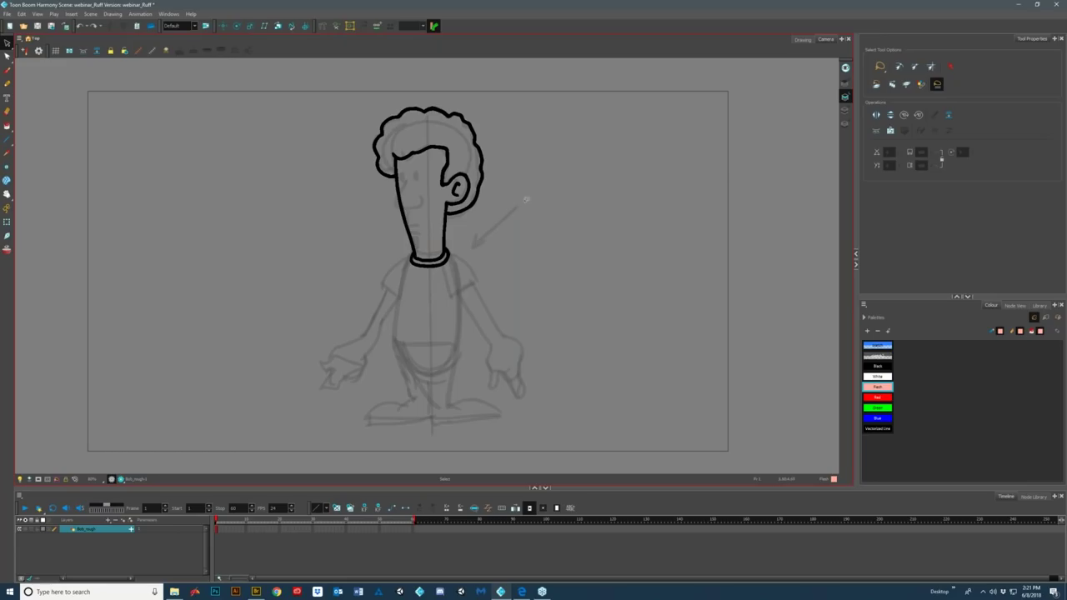
- Move the grey sketch clear of the inked head, and fill the face and ear with the Flesh colour
key(ctrl+a)
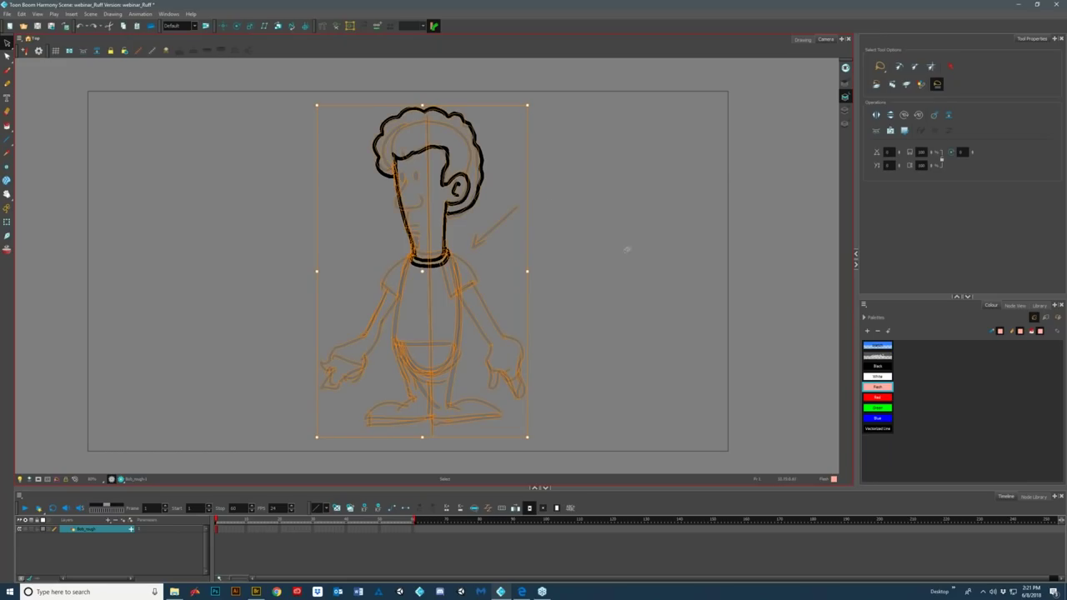
drag(478, 250, 697, 248)
key(ctrl+z)
drag(499, 225, 715, 243)
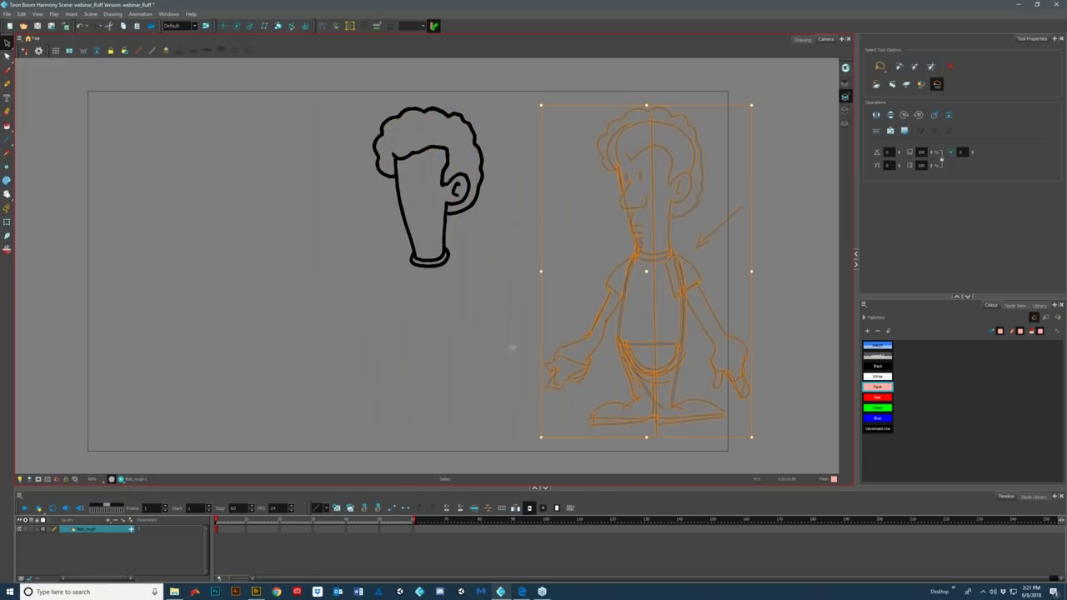
click(442, 368)
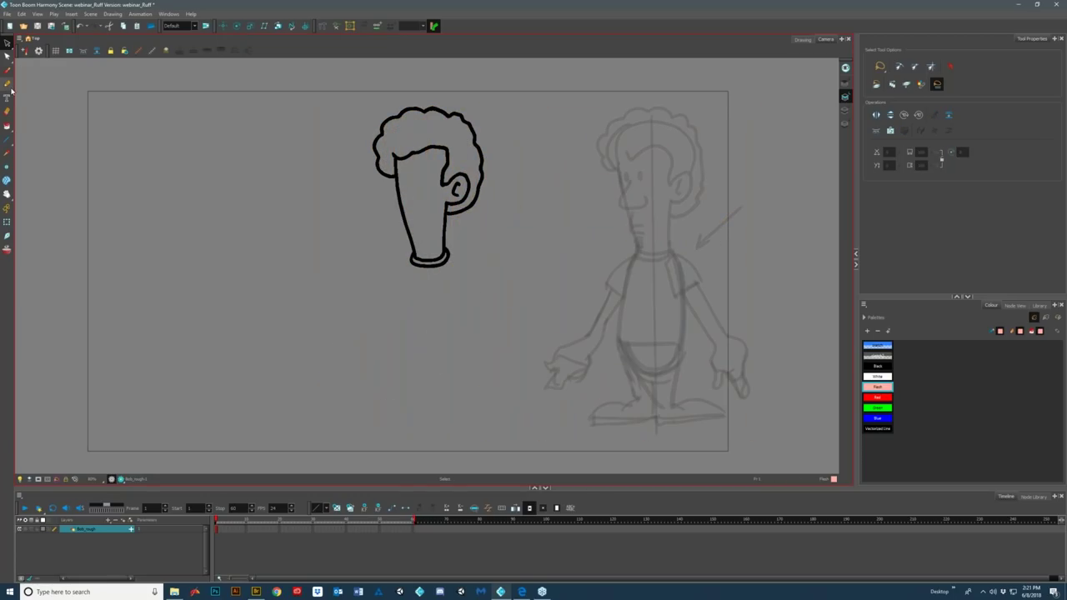
click(7, 125)
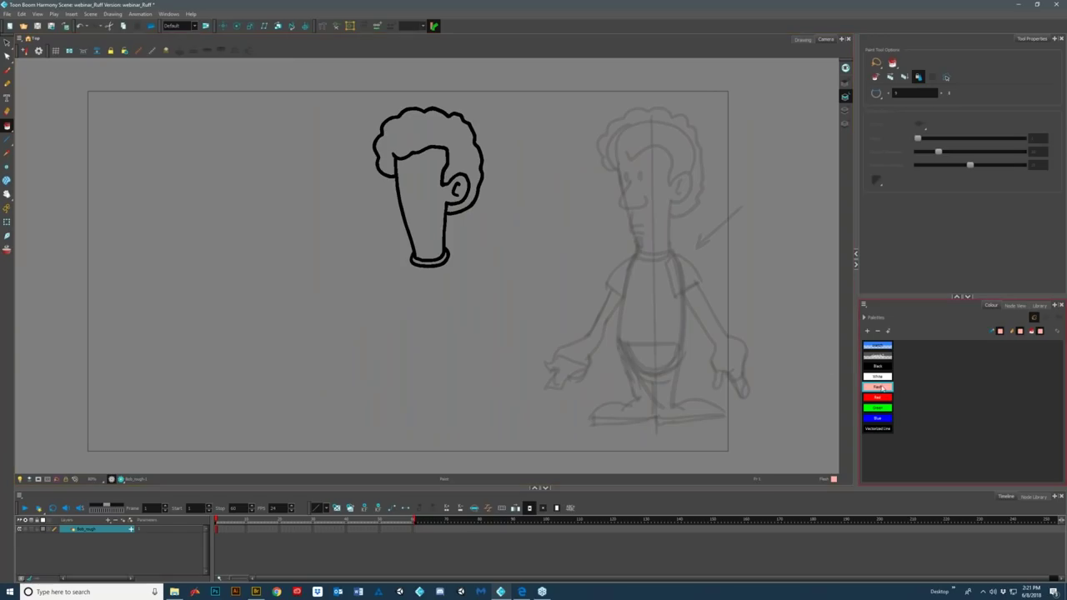
click(433, 219)
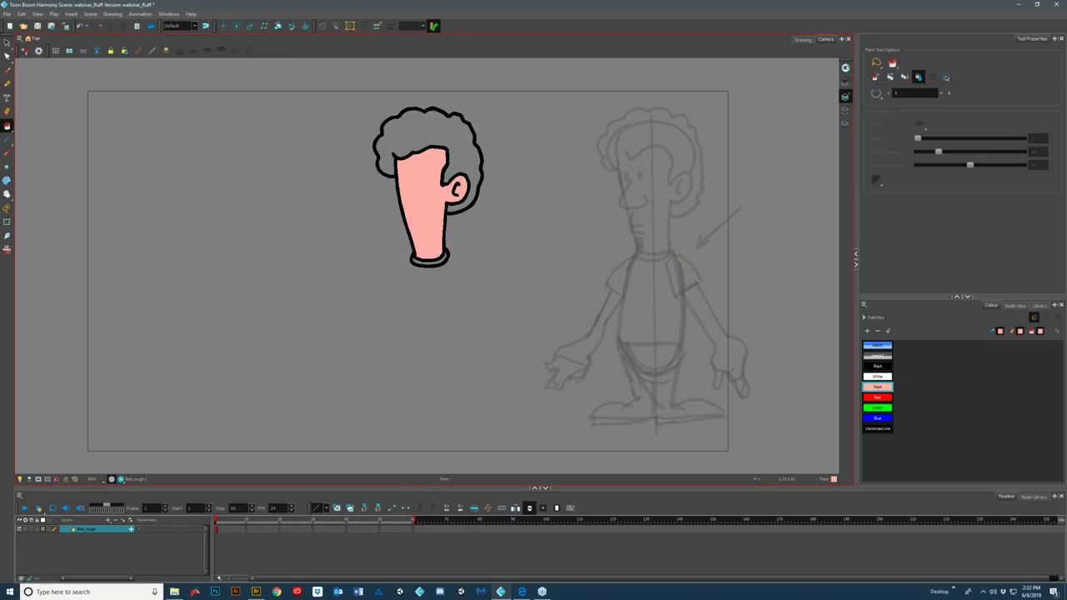
- Add another swatch based on Black and change its colour to a dark brown
click(880, 366)
click(867, 332)
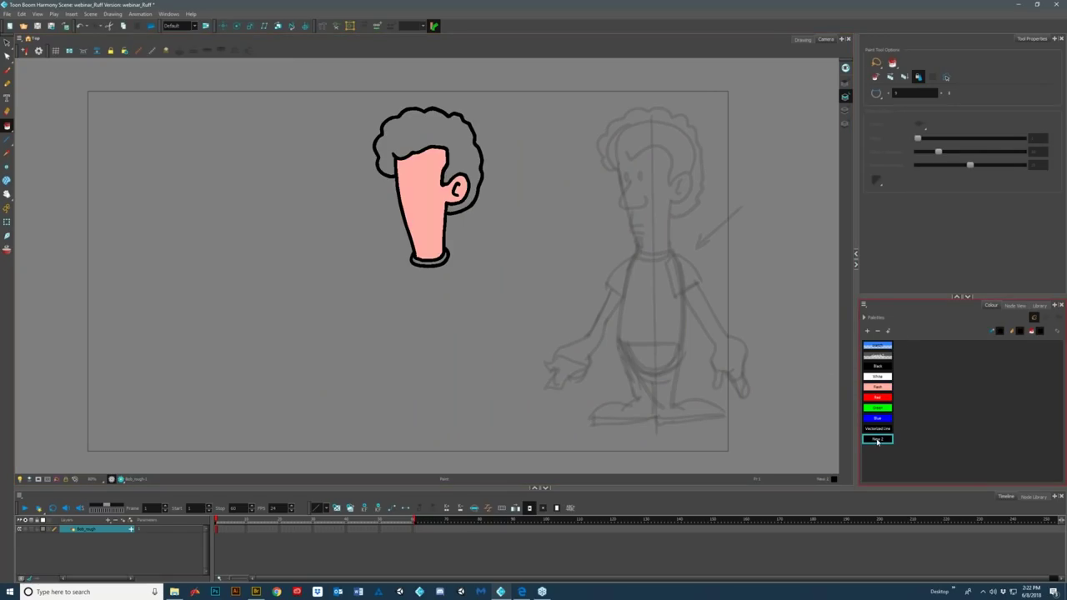
double_click(887, 442)
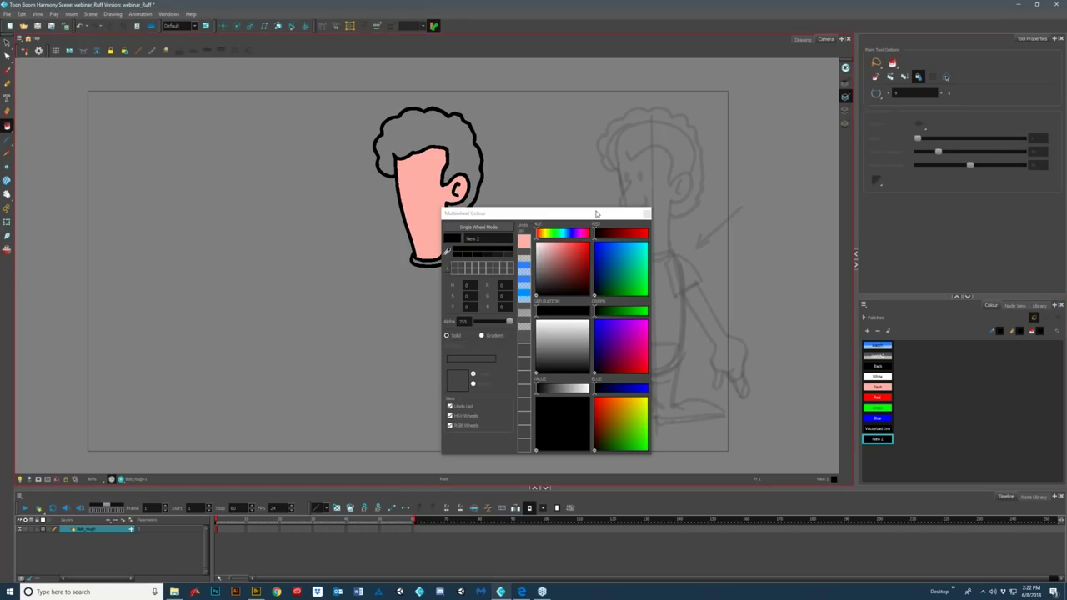
click(552, 234)
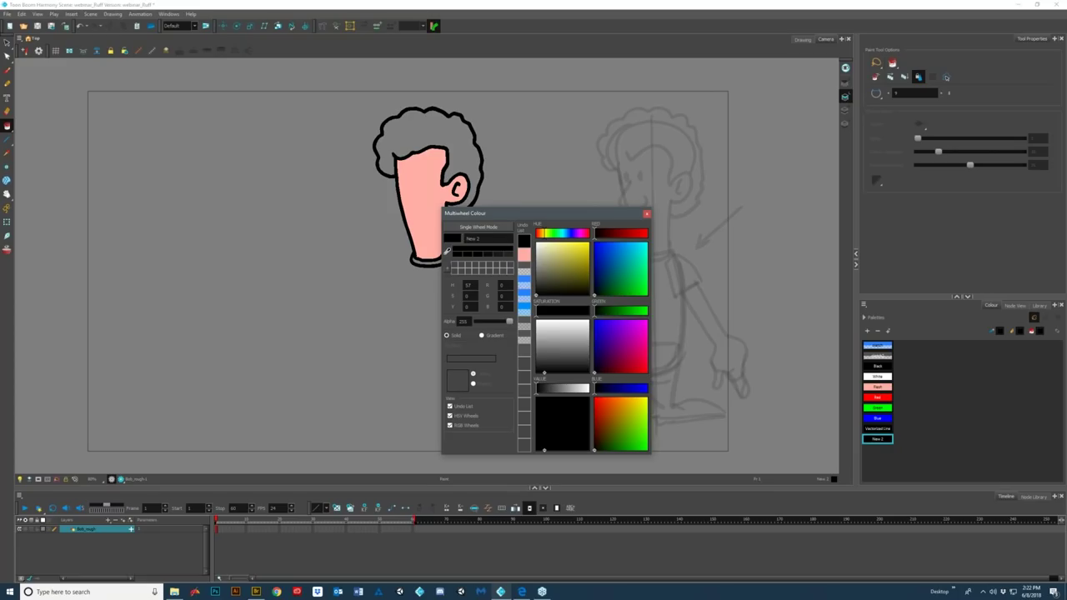
drag(561, 239, 542, 234)
click(573, 272)
drag(573, 272, 570, 274)
click(646, 217)
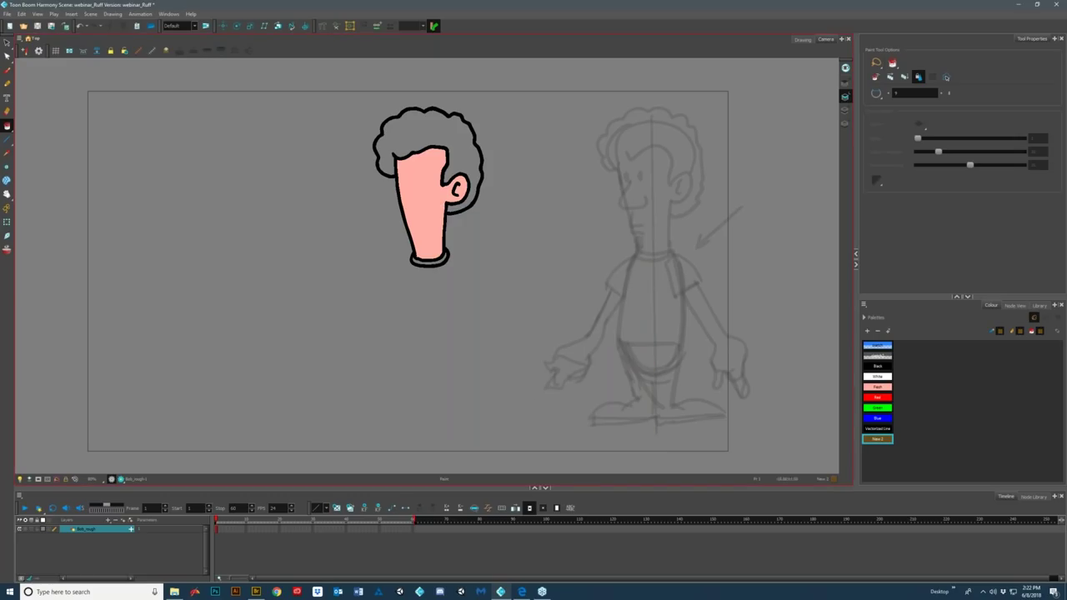
- Fill the hair with the brown swatch and the collar with White
click(6, 125)
click(461, 155)
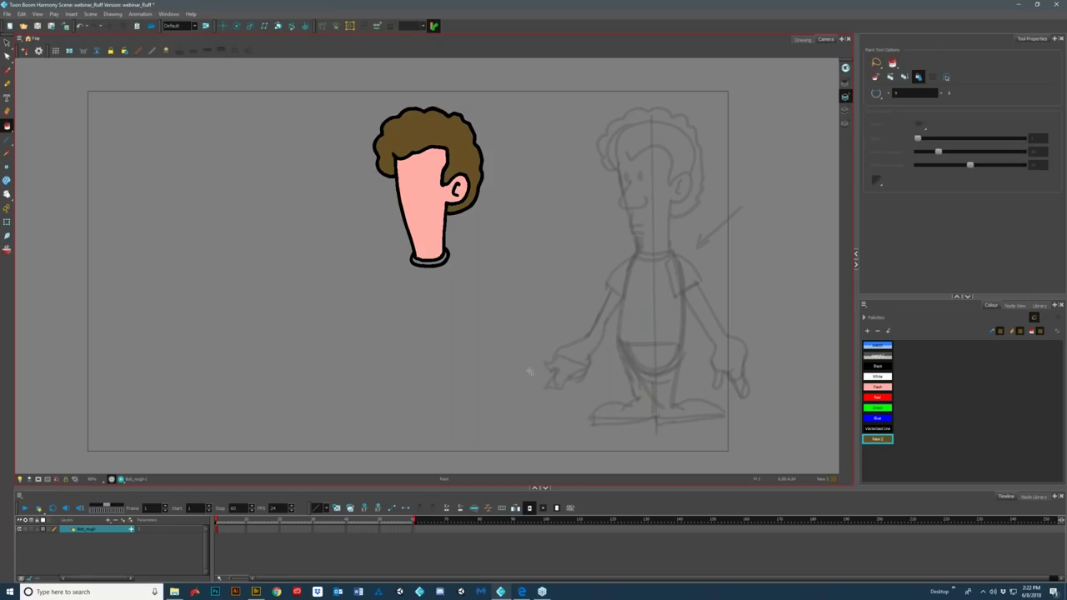
click(6, 43)
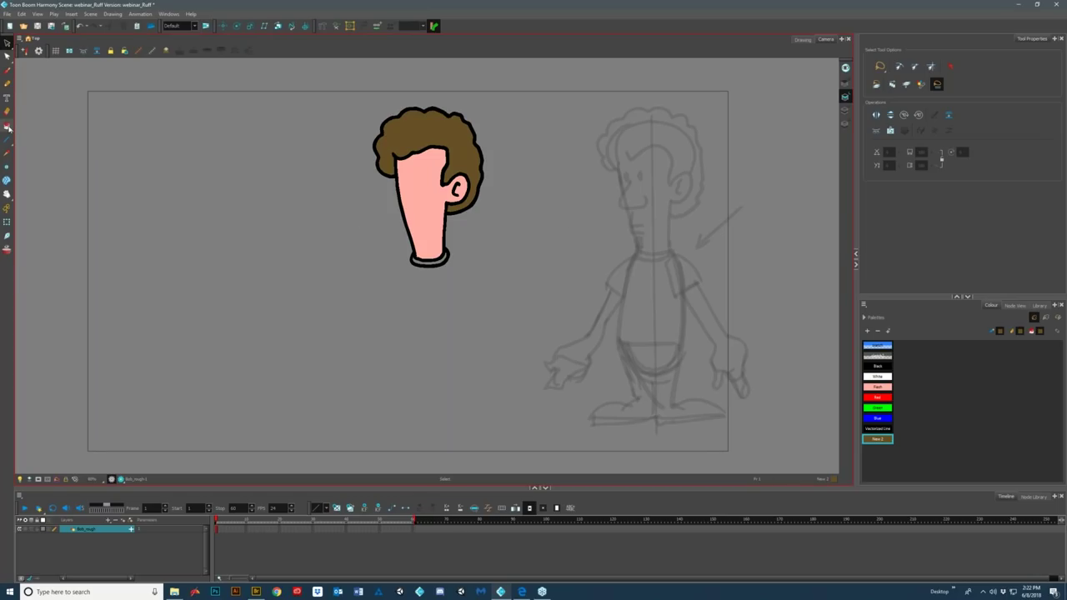
click(7, 126)
click(877, 376)
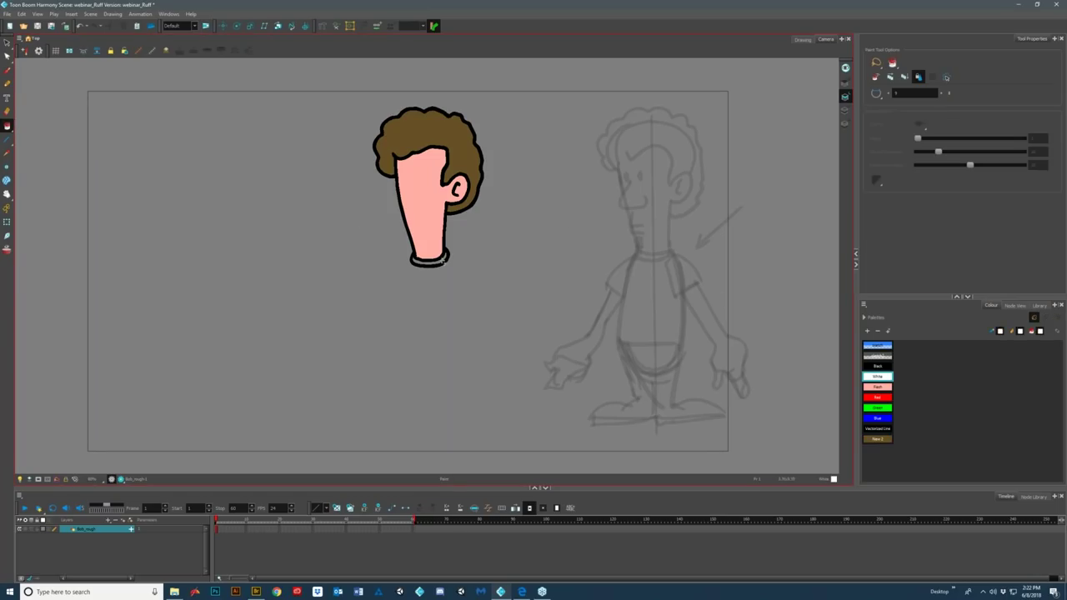
click(444, 262)
click(7, 42)
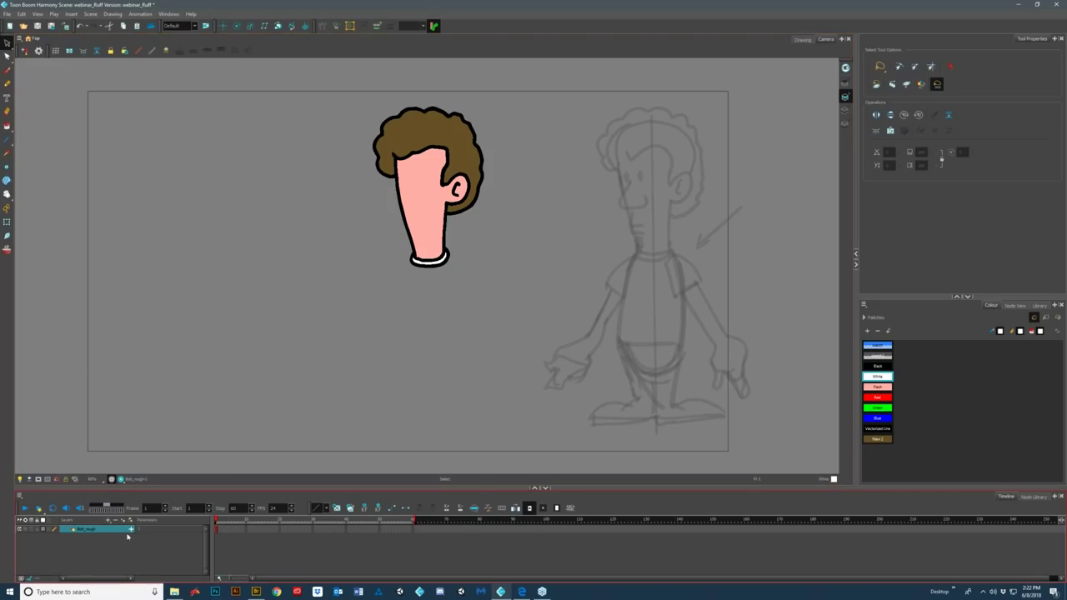
click(90, 540)
click(91, 532)
click(106, 520)
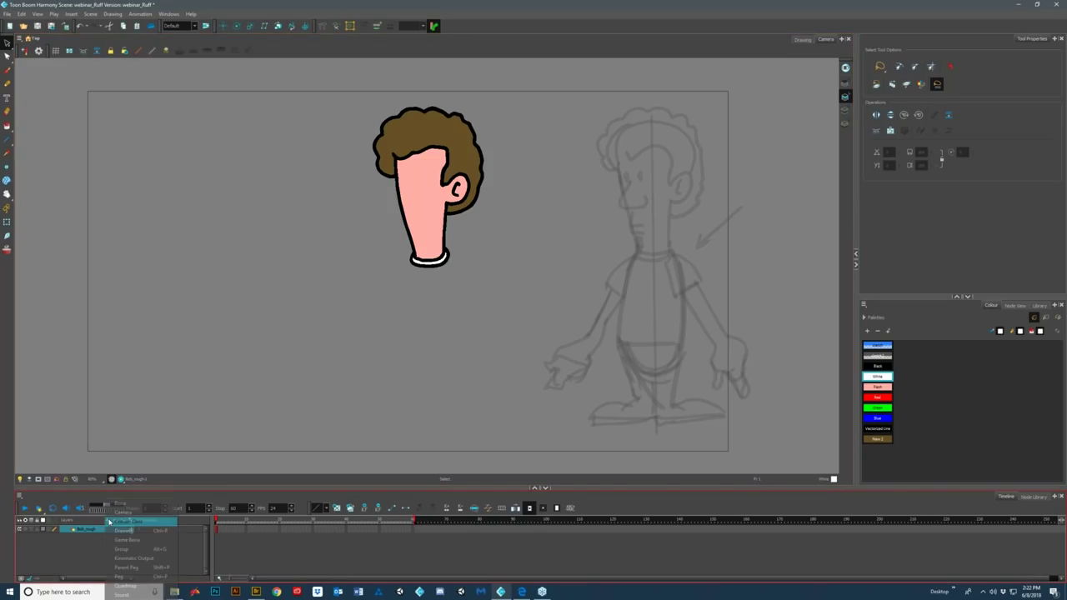
click(108, 525)
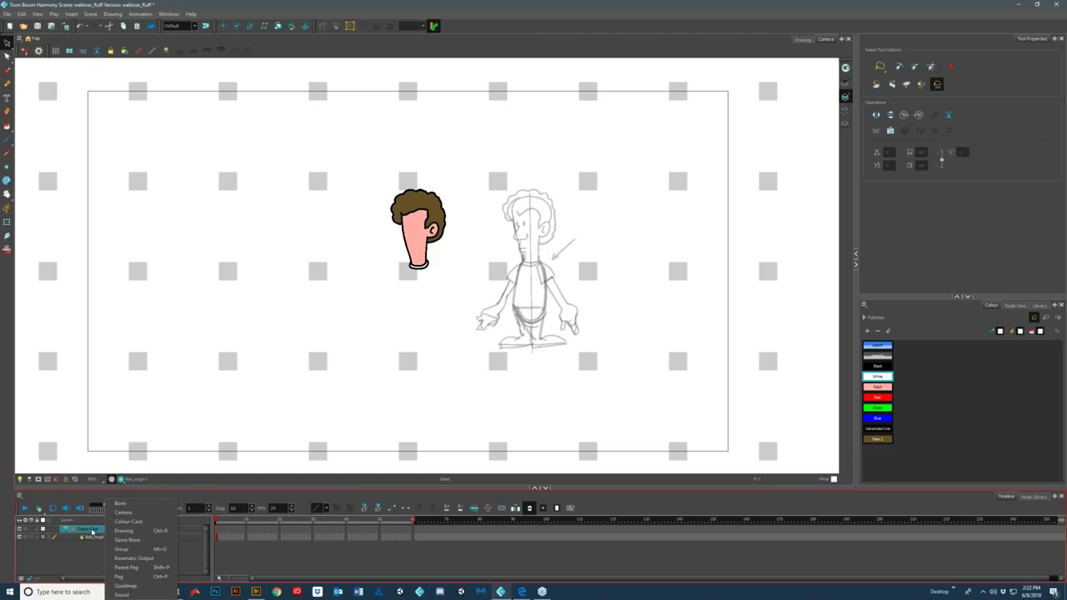
double_click(89, 529)
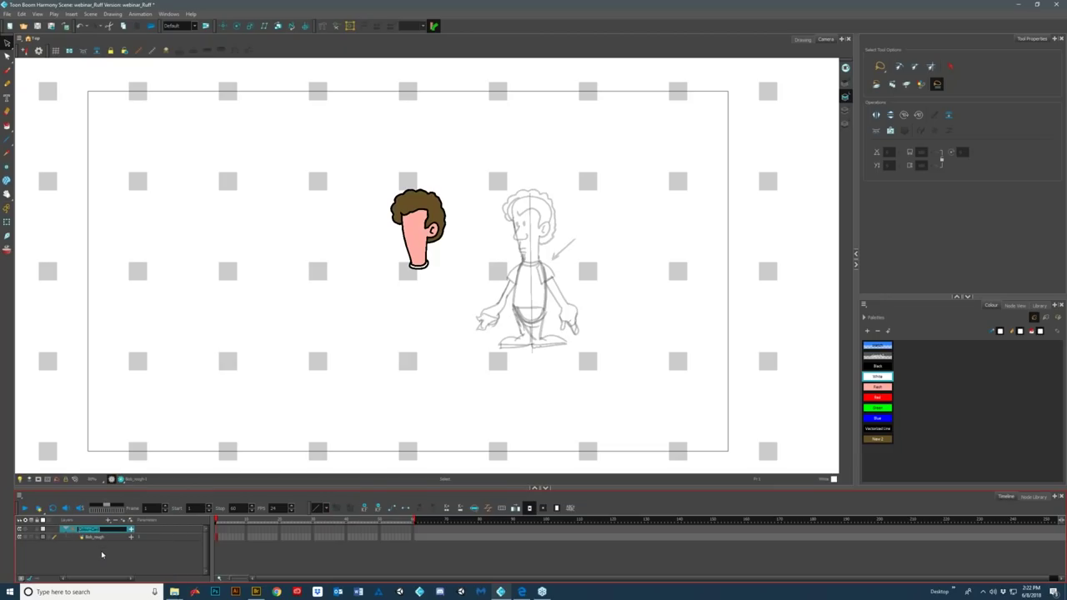
key(ctrl+z)
click(83, 530)
right_click(84, 529)
click(107, 526)
- Add a drawing layer named Nose and activate the Brush tool on it
click(106, 520)
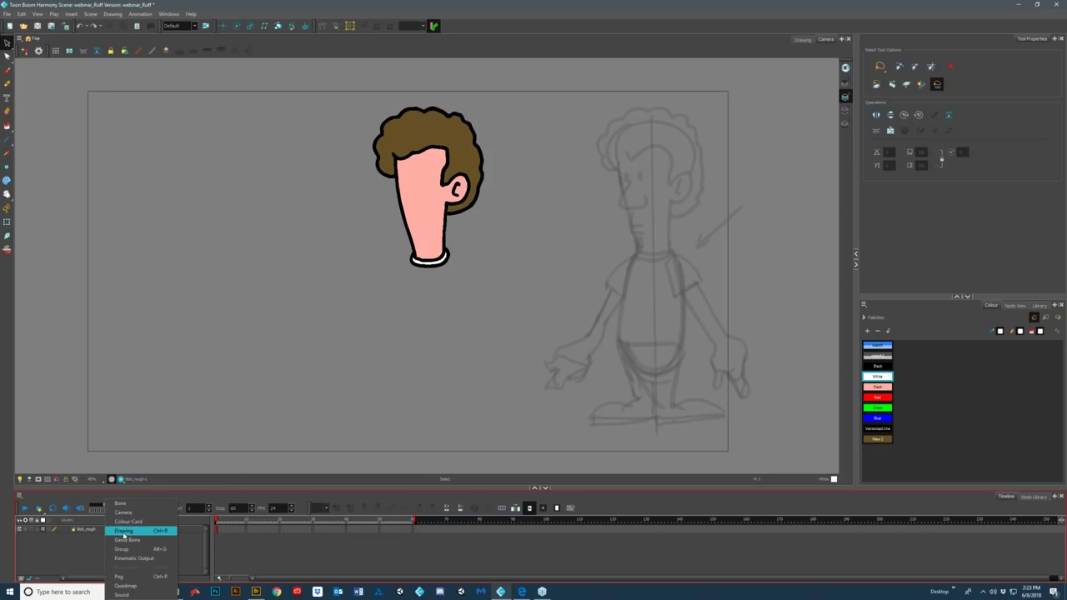
click(124, 532)
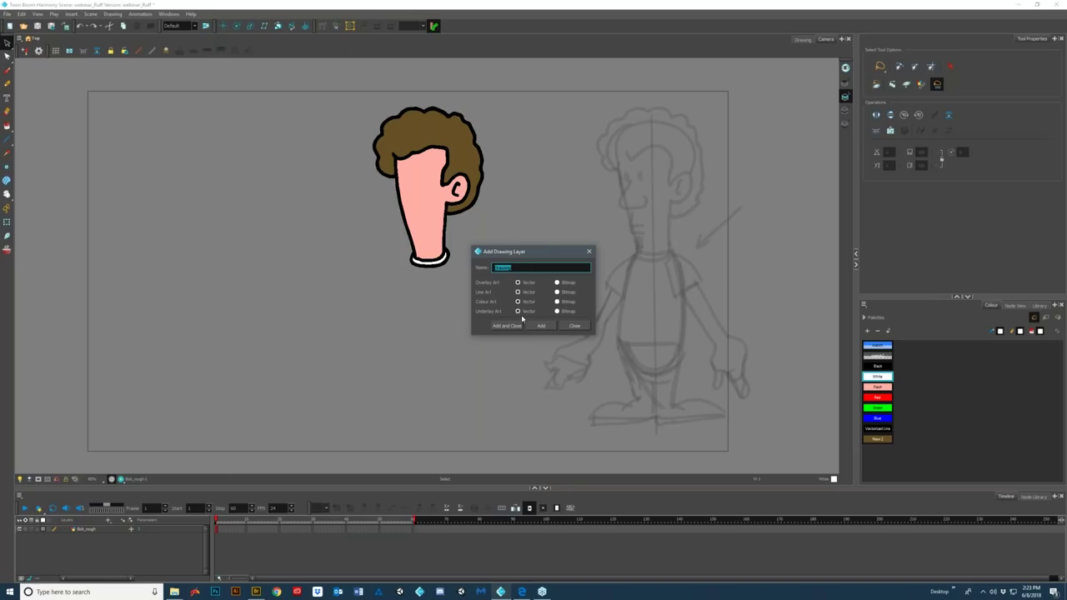
text(h)
click(509, 325)
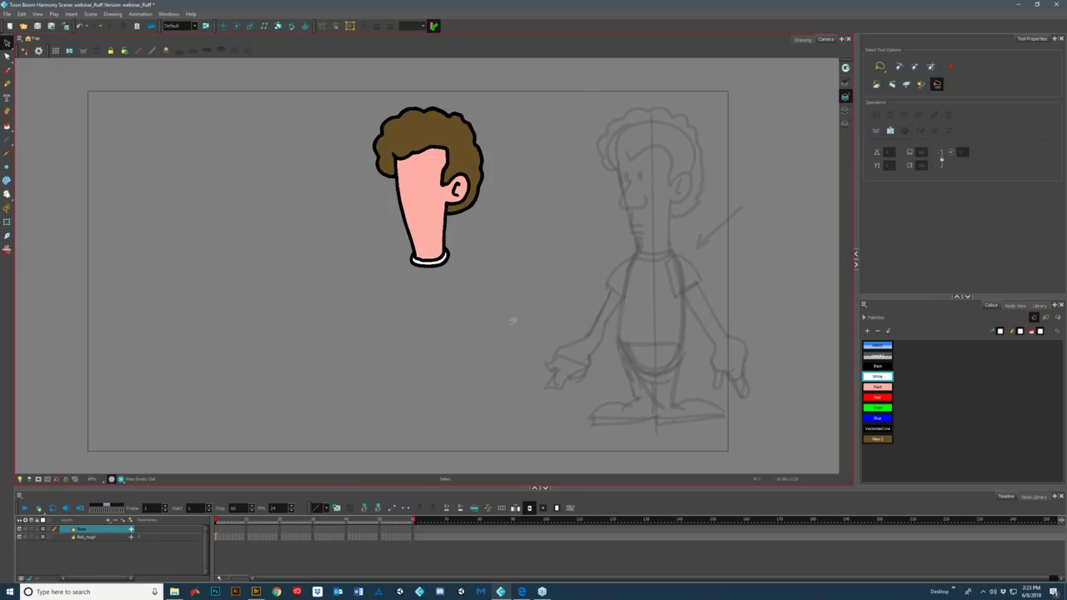
key(alt+b)
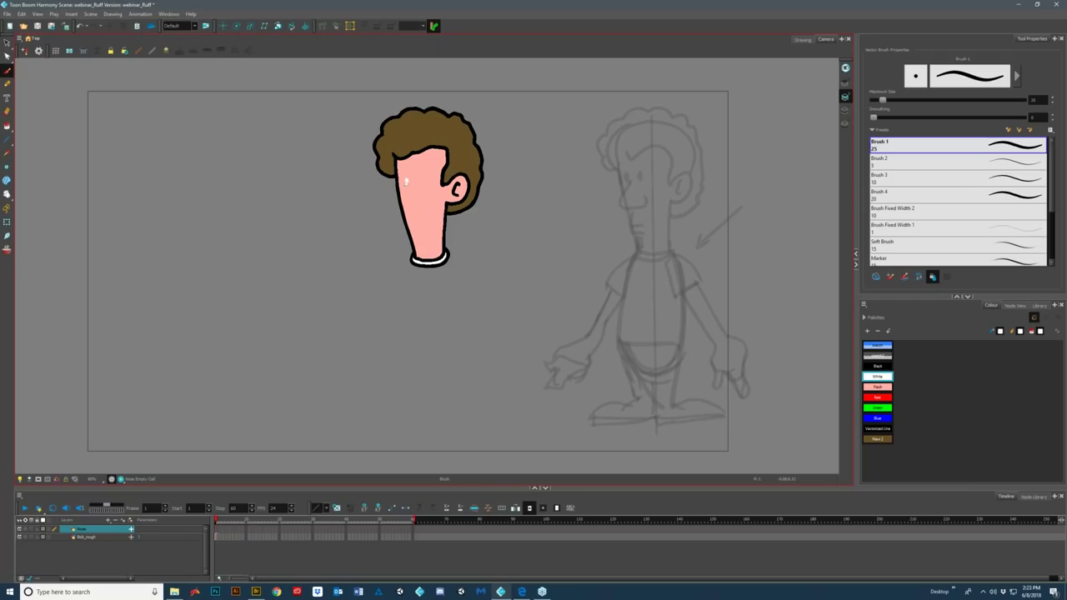
- Brush the nose outline in Black over the front edge of the face on the Nose layer
click(877, 366)
mouse_move(407, 179)
mouse_down()
mouse_move(397, 213)
mouse_move(423, 214)
mouse_up()
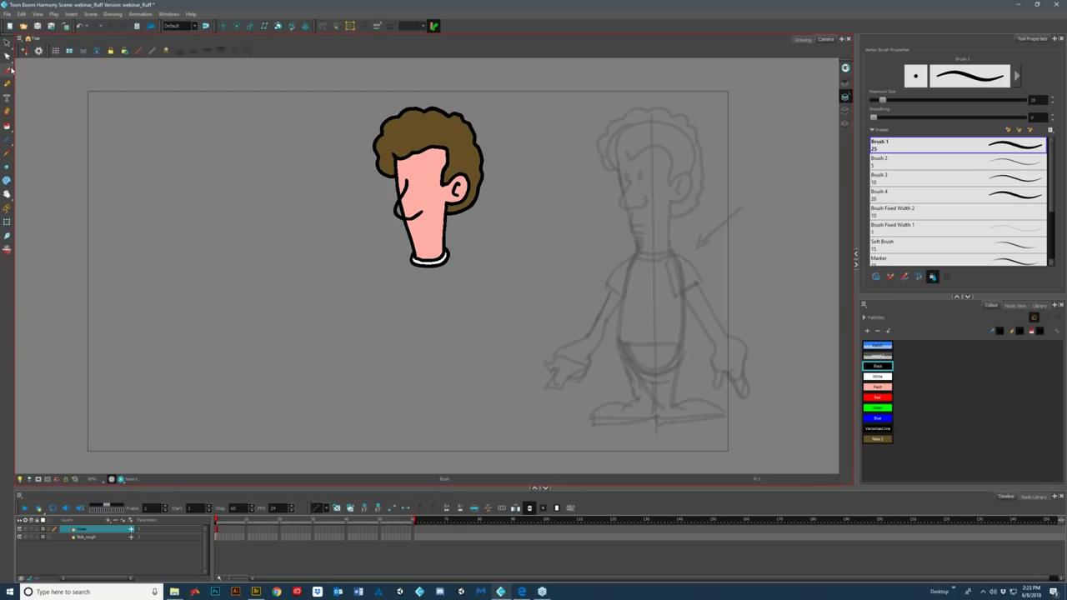
- Hide the head's layer and close the open side of the nose outline with an invisible Stroke line, with Flesh as the current colour
click(877, 388)
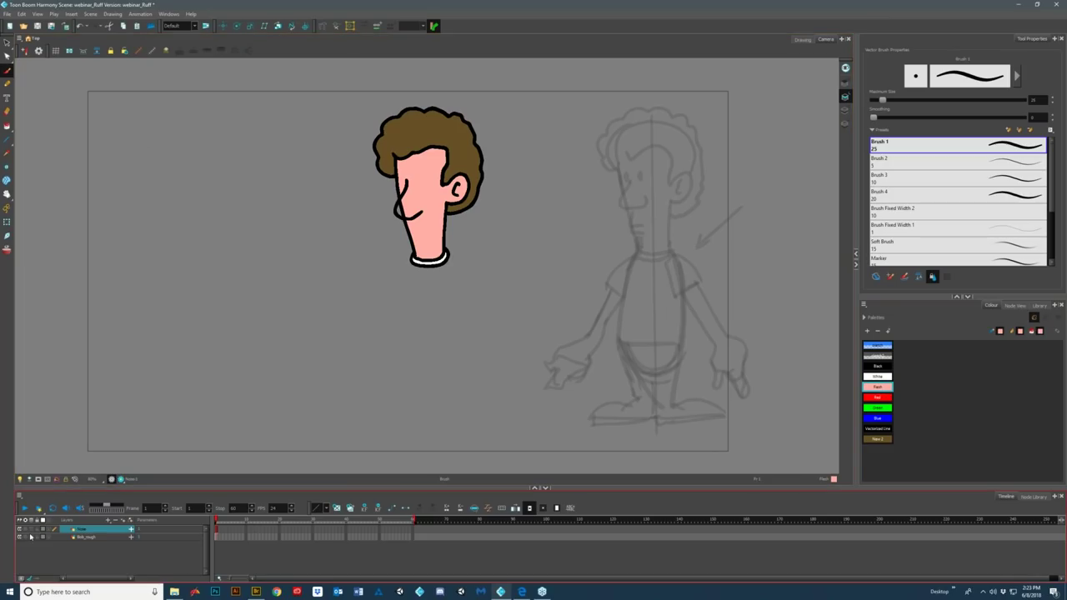
click(26, 532)
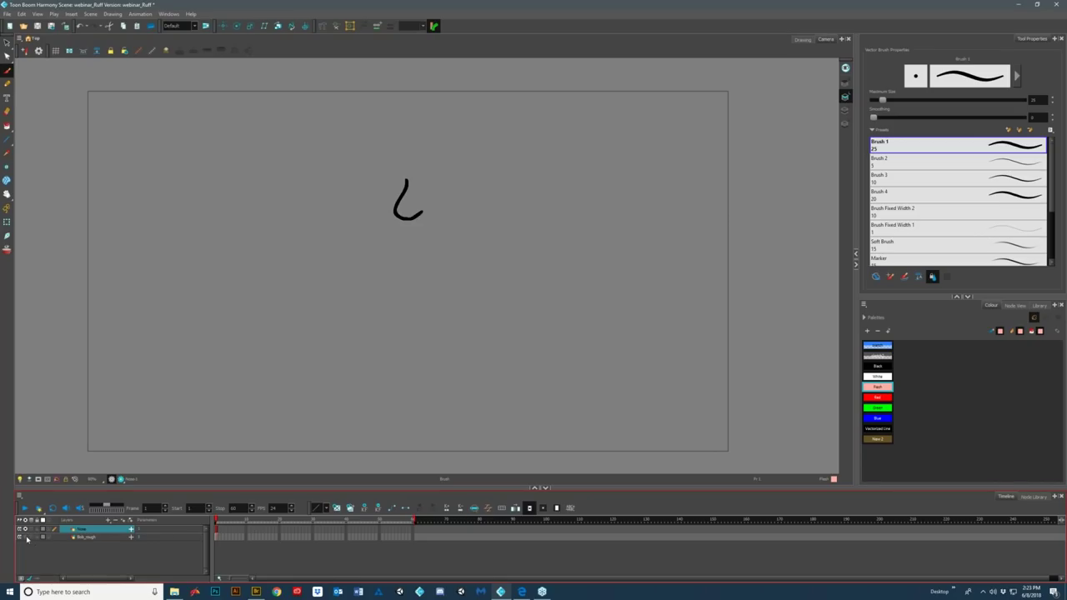
click(27, 539)
click(27, 538)
click(7, 126)
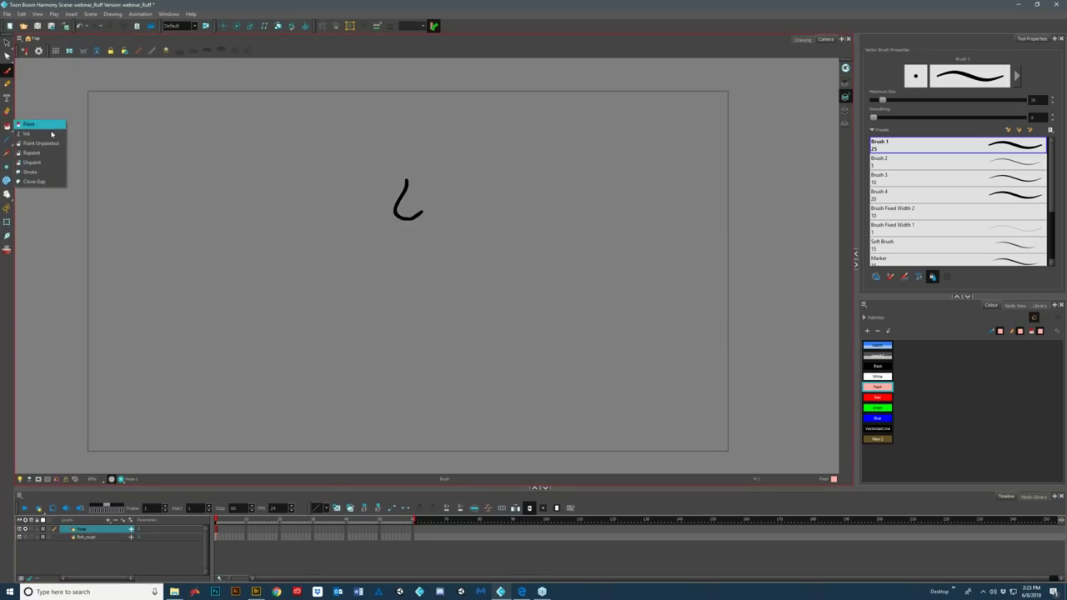
click(31, 172)
mouse_move(397, 203)
mouse_down()
mouse_move(410, 177)
mouse_move(420, 209)
mouse_move(410, 219)
mouse_up()
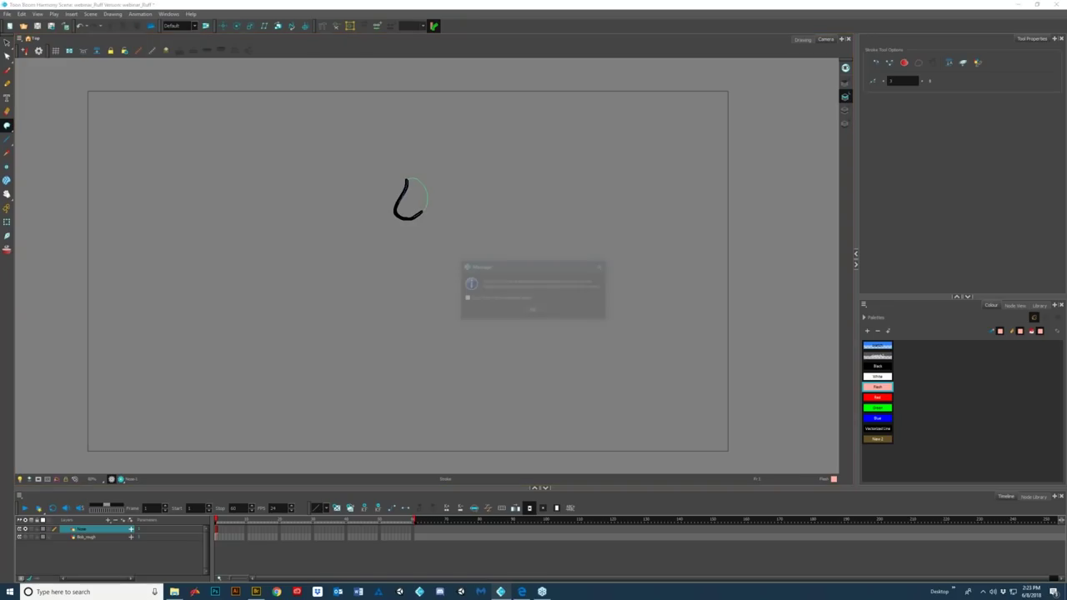
click(538, 313)
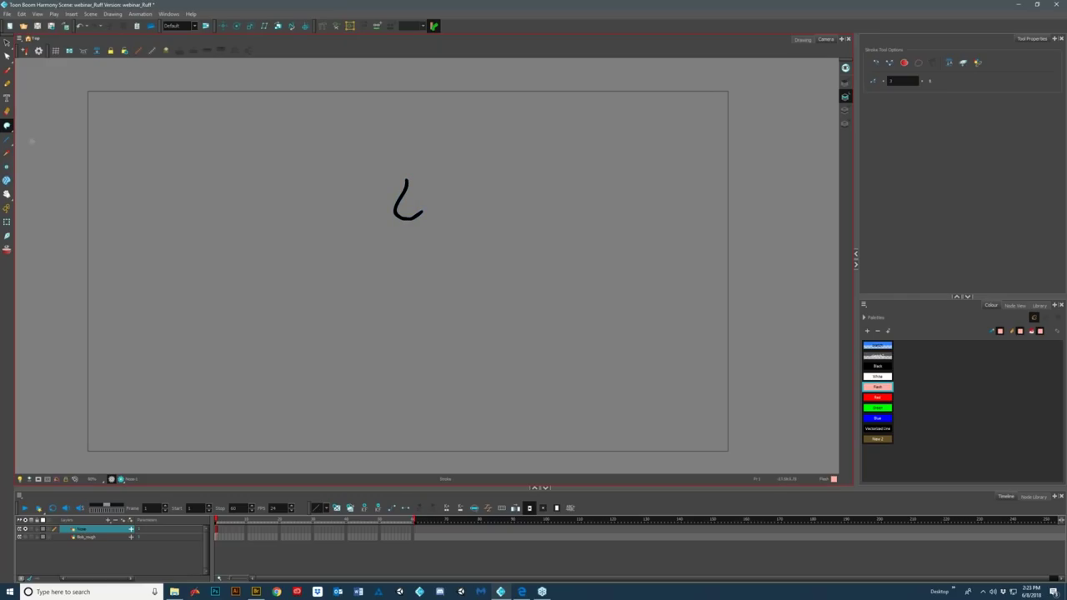
- Fill the closed nose shape with Flesh and show the head's layer again
mouse_move(6, 125)
mouse_down()
mouse_move(35, 152)
mouse_move(29, 124)
mouse_up()
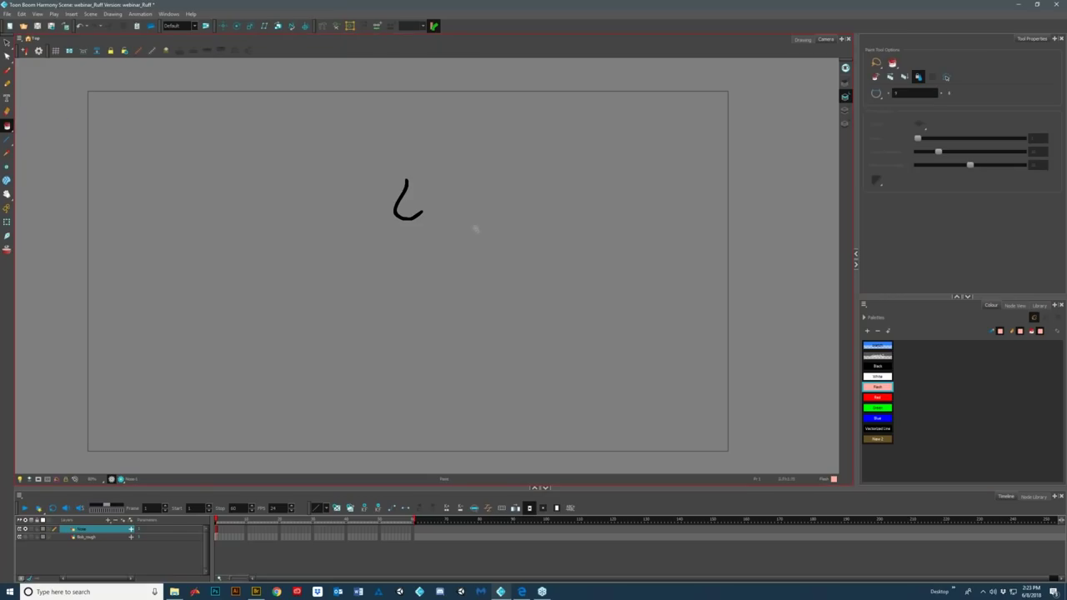
click(400, 235)
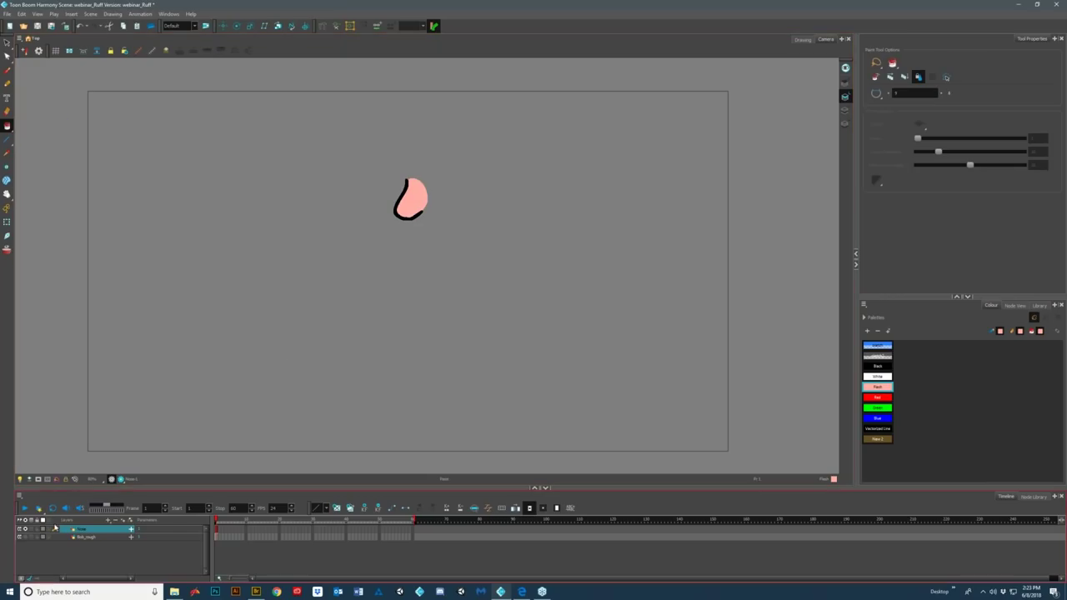
click(52, 581)
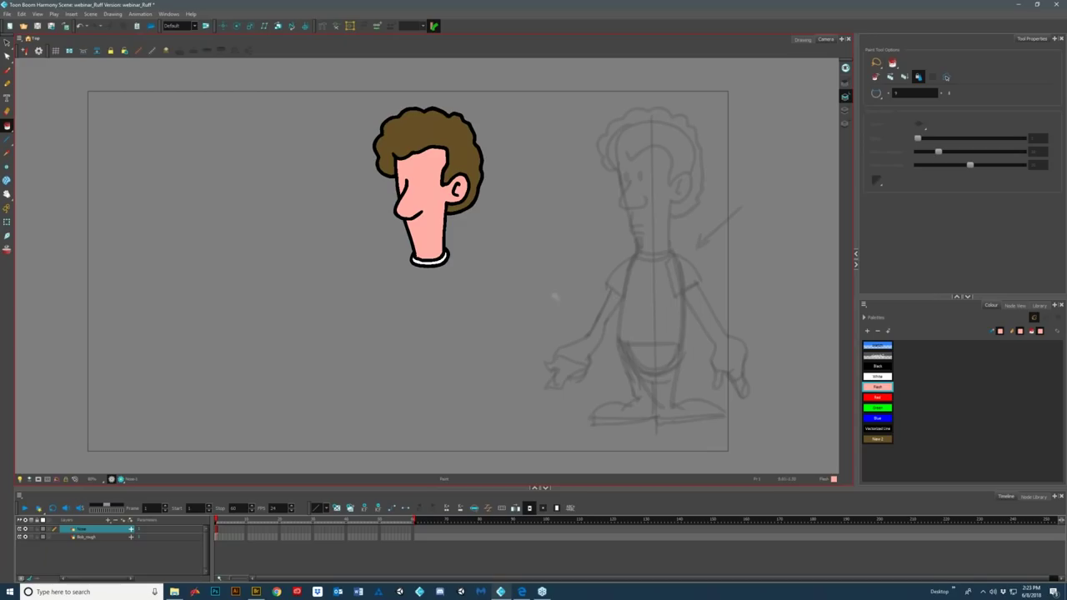
click(25, 538)
click(27, 539)
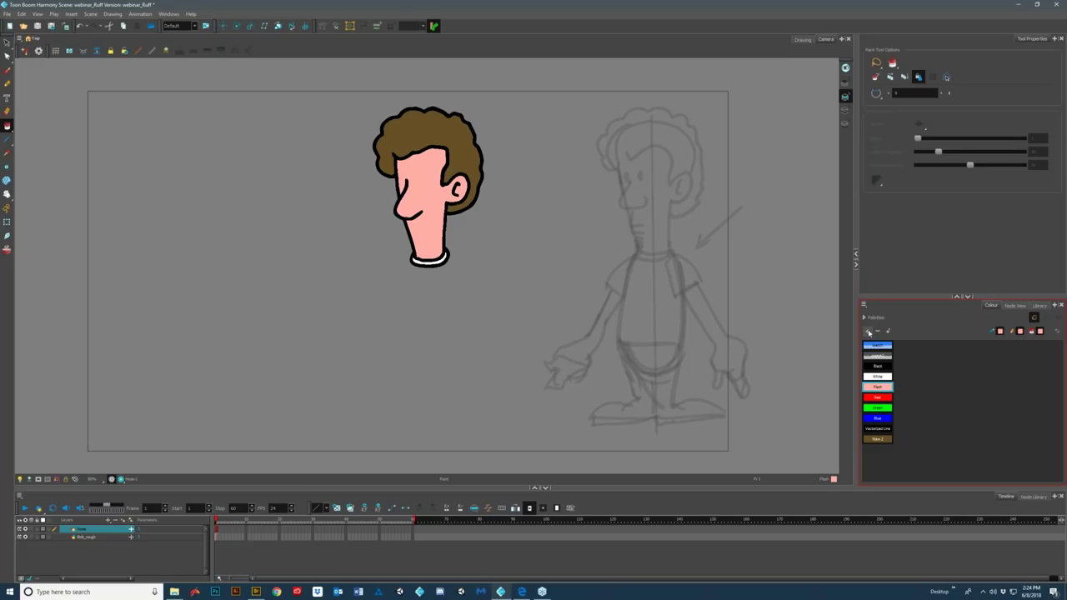
- Add a swatch based on Flesh and change it to a semi-transparent black
click(868, 332)
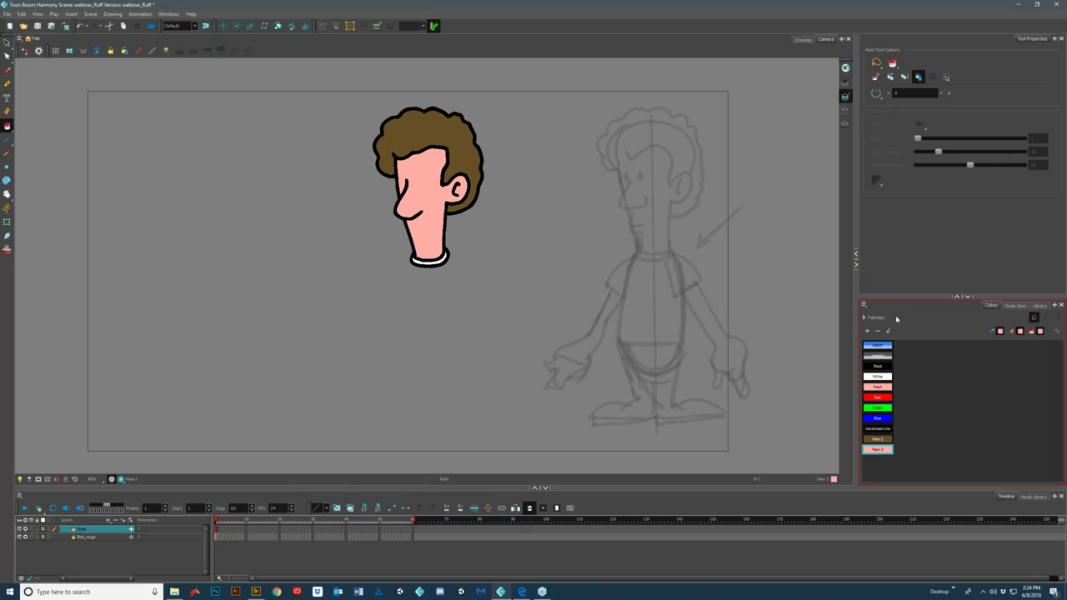
double_click(876, 450)
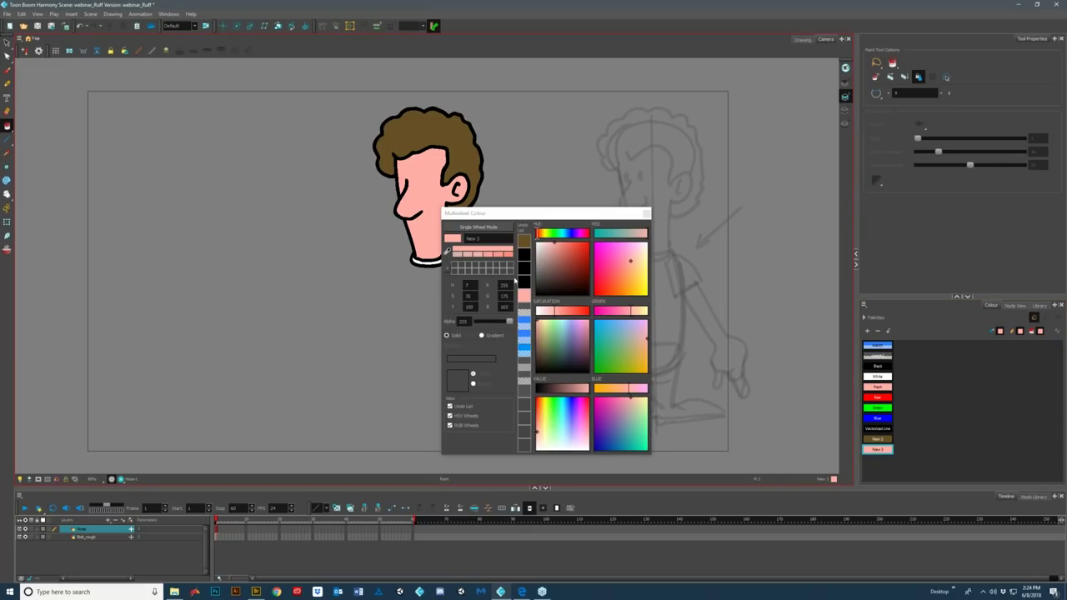
mouse_move(551, 246)
mouse_down()
mouse_move(537, 294)
mouse_move(481, 329)
mouse_up()
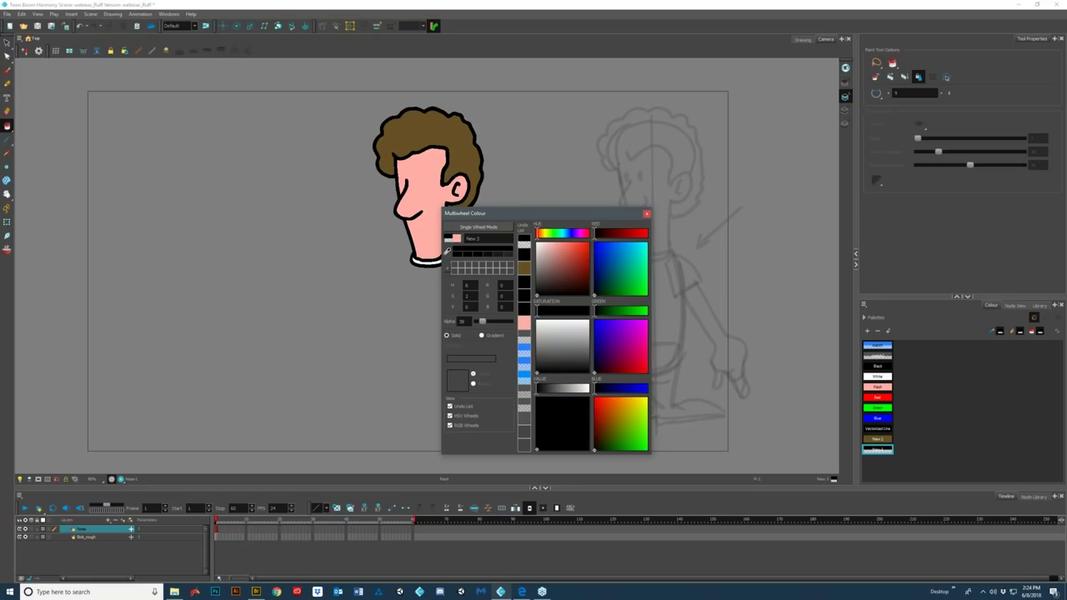
click(647, 215)
- Brush a shadow down the ear side of the face with the semi-transparent black swatch
mouse_move(6, 126)
mouse_down()
mouse_move(29, 127)
mouse_move(40, 173)
mouse_up()
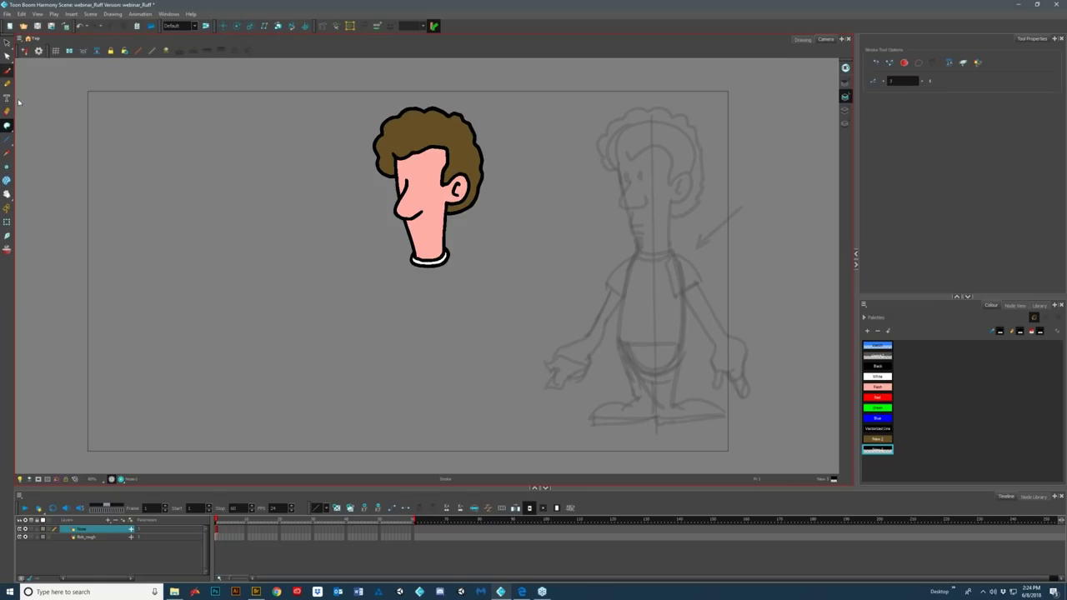
key(alt+b)
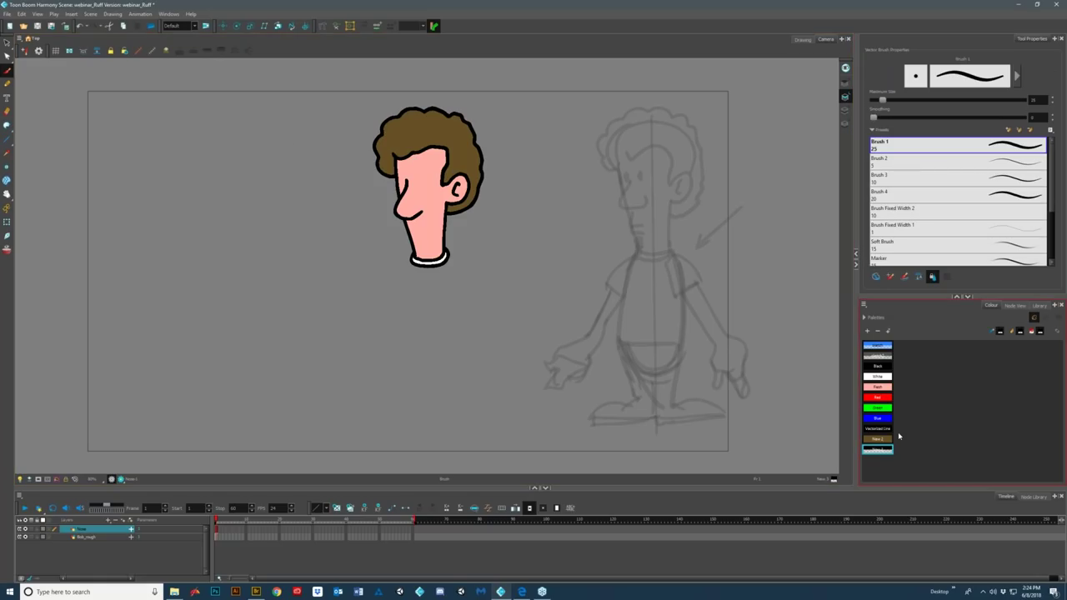
mouse_move(427, 155)
mouse_down()
mouse_move(436, 242)
mouse_move(430, 158)
mouse_move(436, 226)
mouse_up()
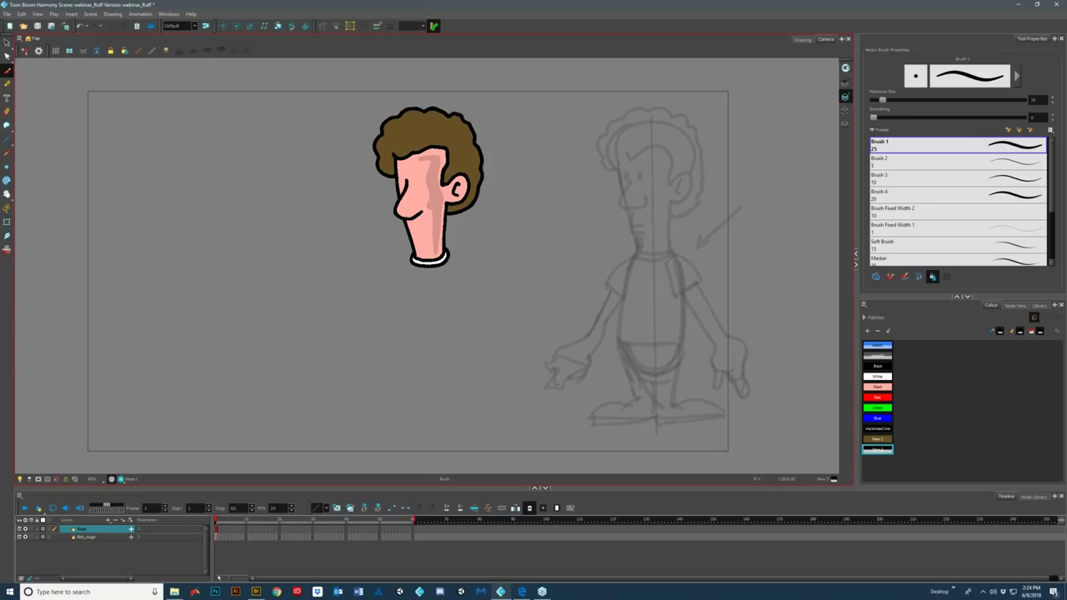
- Remove the semi-transparent shadow stroke from the face
click(8, 44)
click(443, 246)
click(445, 305)
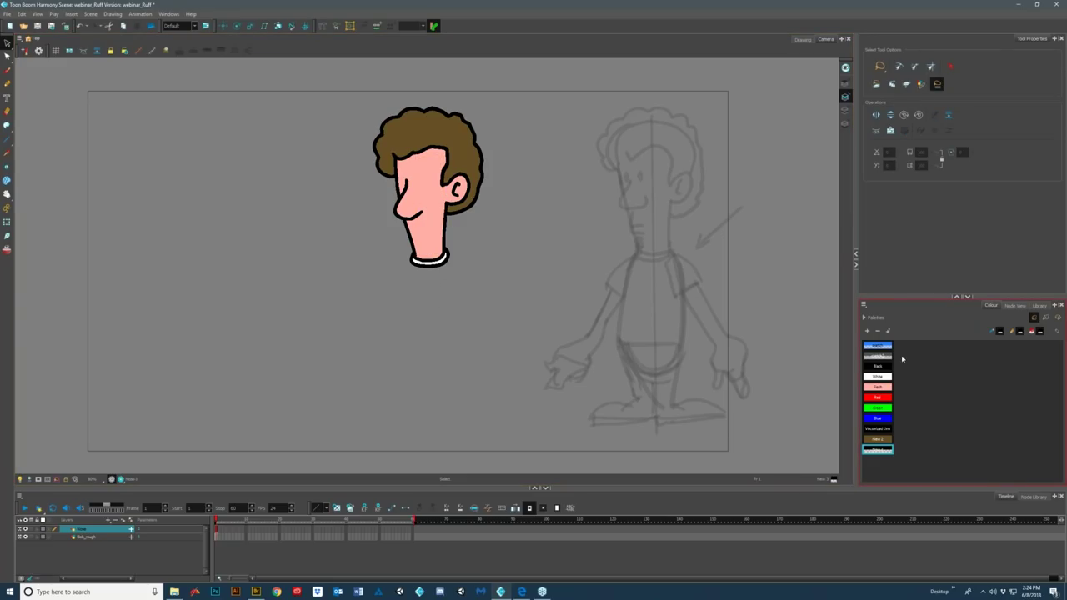
- Add a swatch based on Flesh, place it directly below Flesh and name it Flesh_D
click(878, 388)
double_click(885, 389)
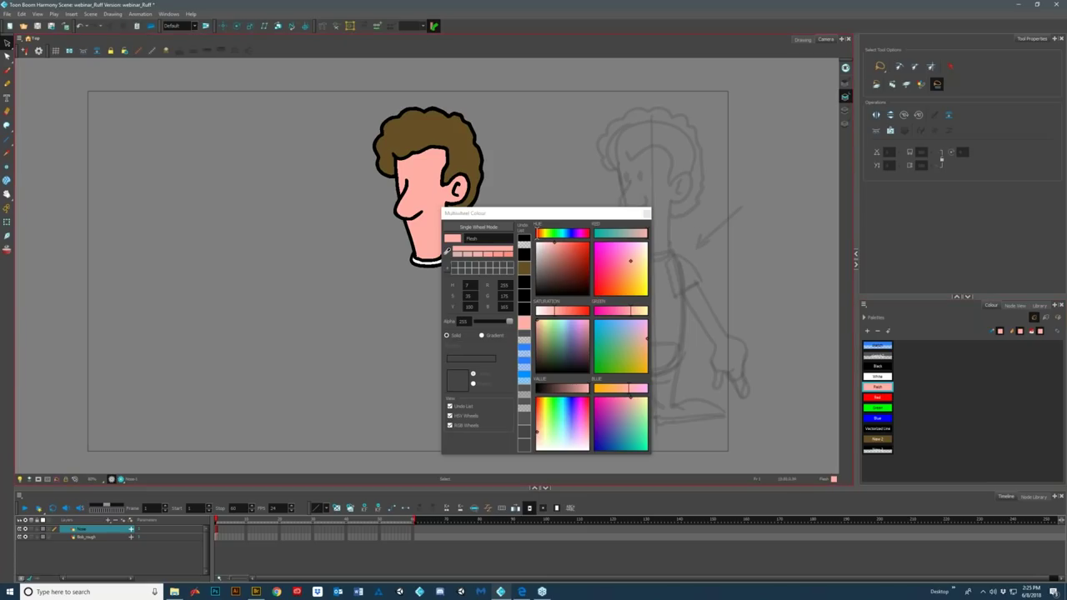
click(867, 331)
drag(880, 453, 882, 400)
double_click(882, 400)
key(BackSpace)
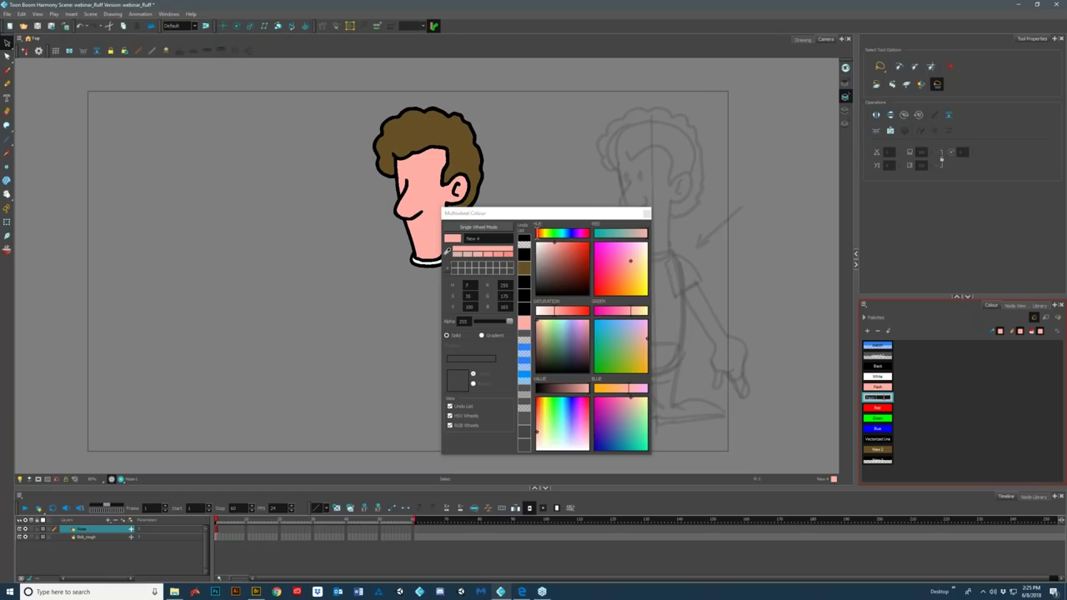
key(Return)
- Add a second swatch based on Flesh, place it directly above Flesh and name it Flesh_L
click(867, 331)
drag(920, 336, 884, 387)
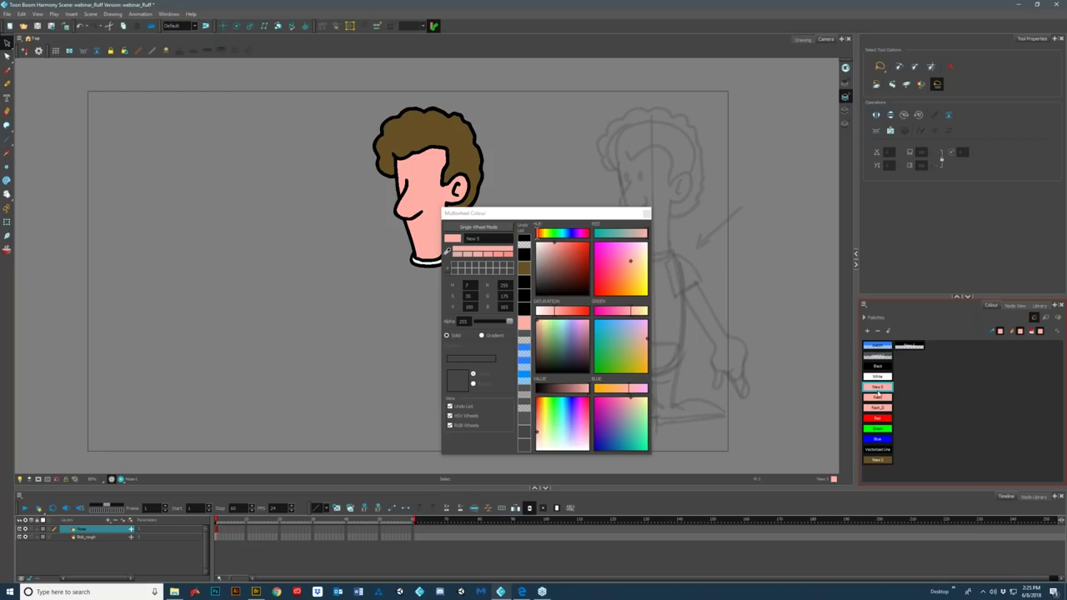
double_click(884, 387)
key(BackSpace)
text(Flesh_L)
key(Return)
- Try out pink shades for the Flesh_L swatch by adjusting its hue and brightness
mouse_move(630, 261)
mouse_down()
mouse_move(633, 250)
mouse_move(585, 233)
mouse_up()
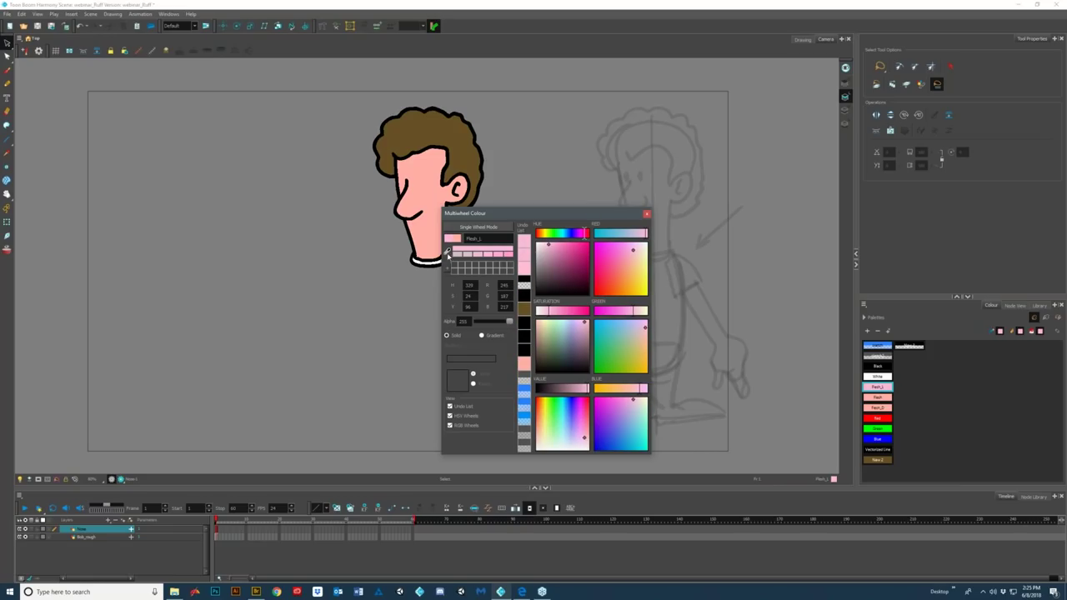
click(447, 252)
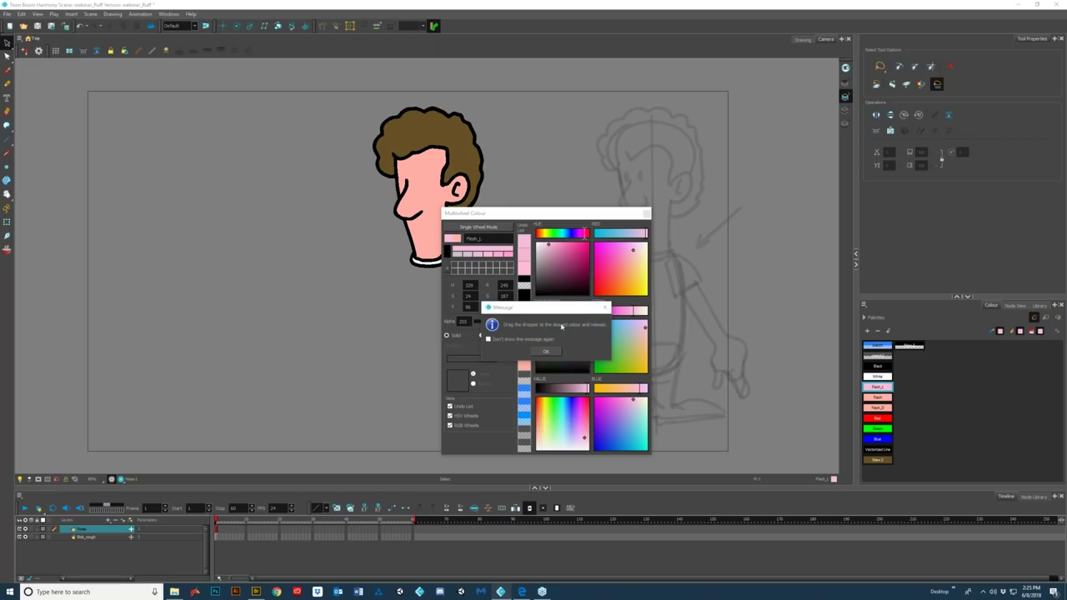
click(546, 351)
click(585, 234)
drag(625, 255, 624, 249)
drag(585, 389, 590, 389)
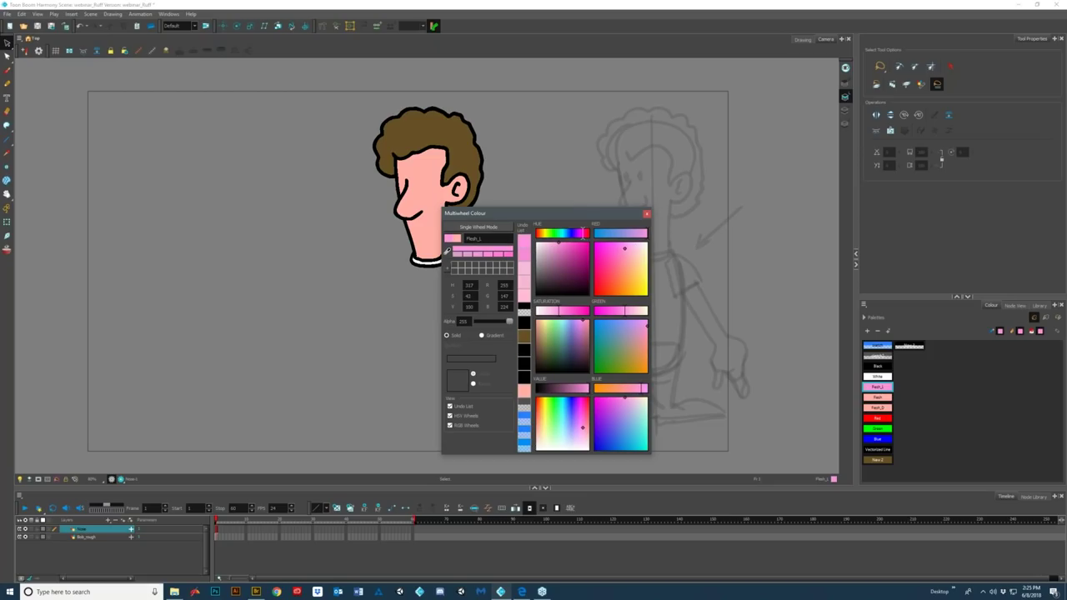
- Switch the colour picker to single wheel mode and set Flesh_L to a pale pink
click(495, 229)
drag(506, 249, 530, 252)
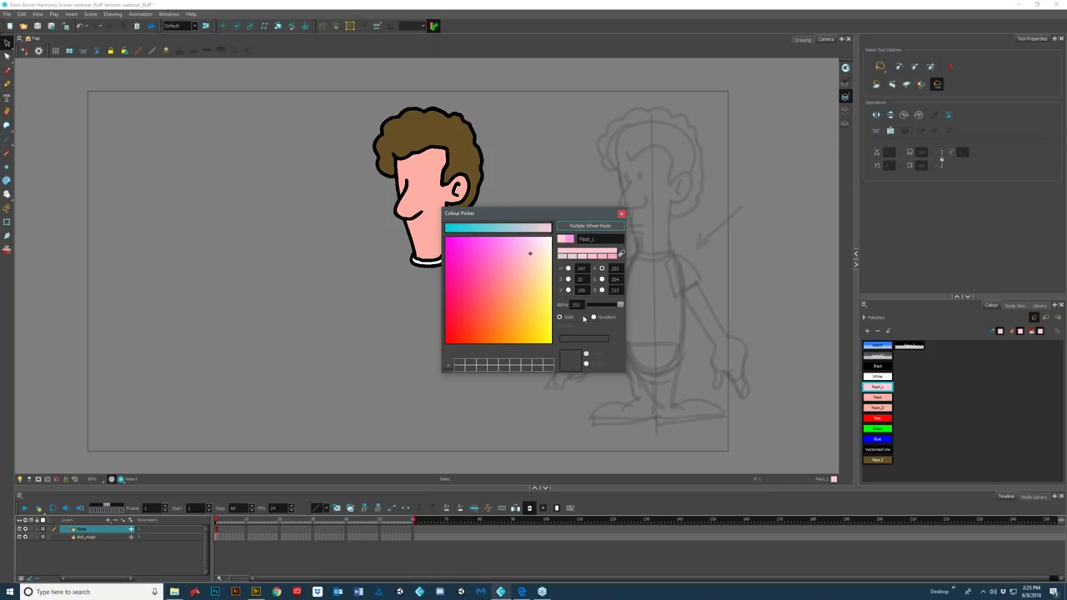
click(567, 290)
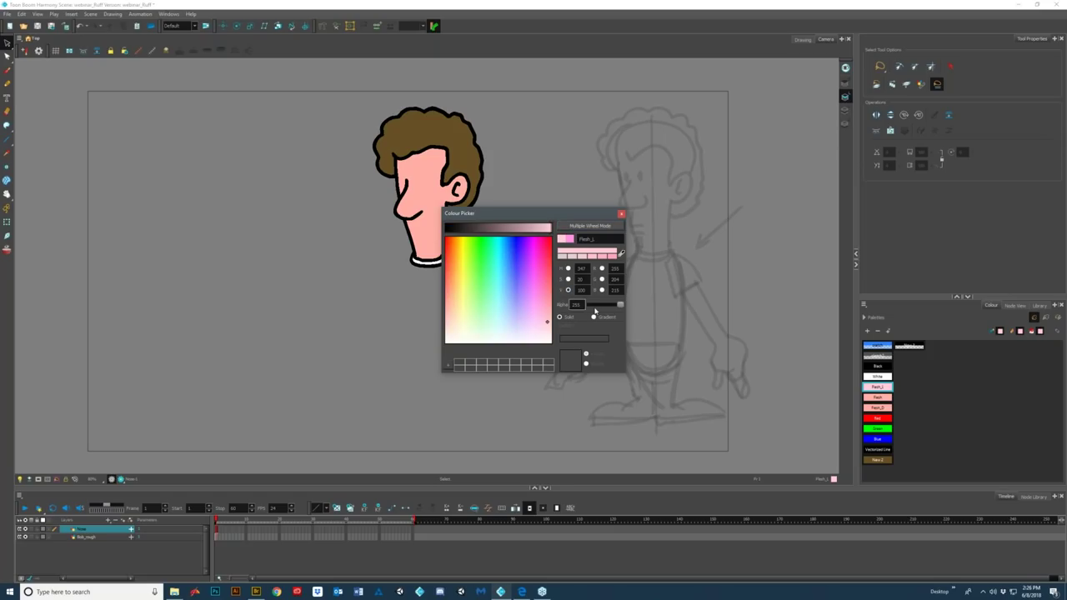
- Change the Flesh_D swatch to a darker, more saturated flesh tone and close the colour picker
click(880, 408)
drag(446, 306, 445, 301)
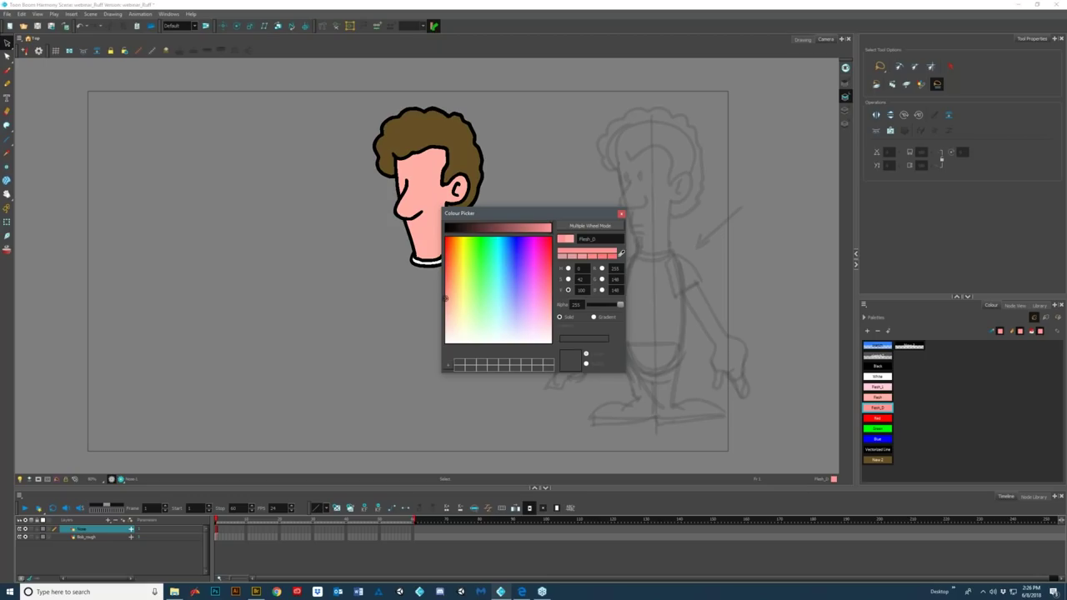
click(549, 228)
drag(550, 228, 542, 229)
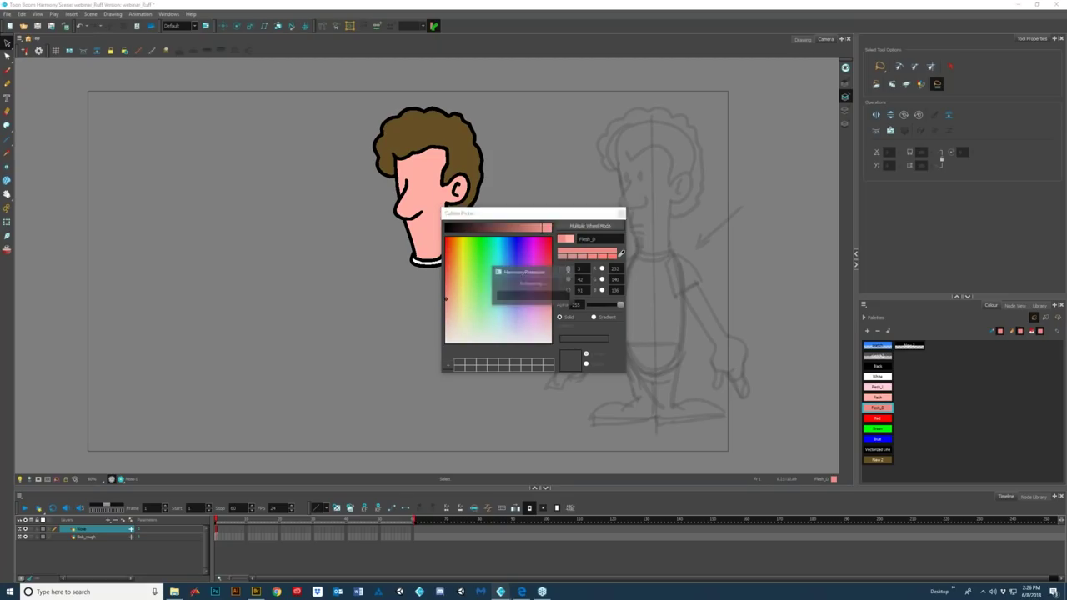
click(621, 215)
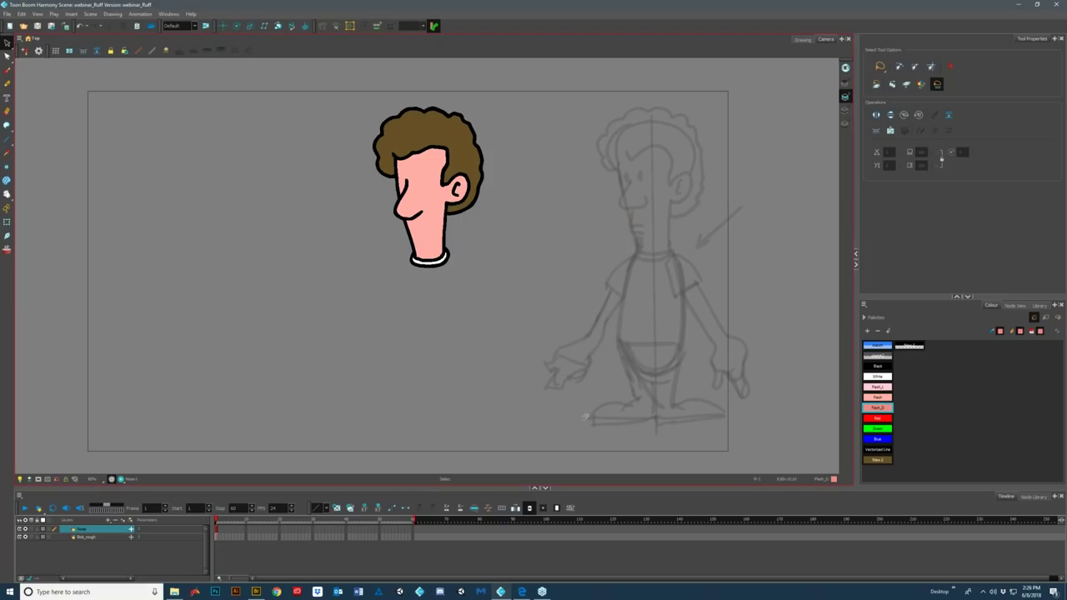
- On the head's layer, outline a shadow area down the ear side of the face with an invisible Stroke line
key(alt+b)
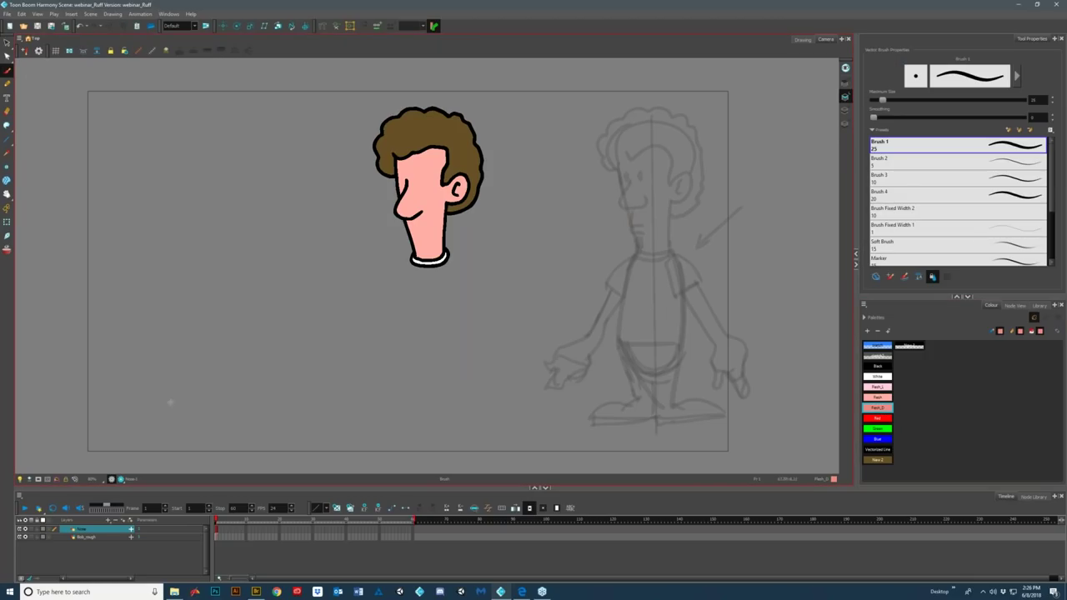
click(216, 537)
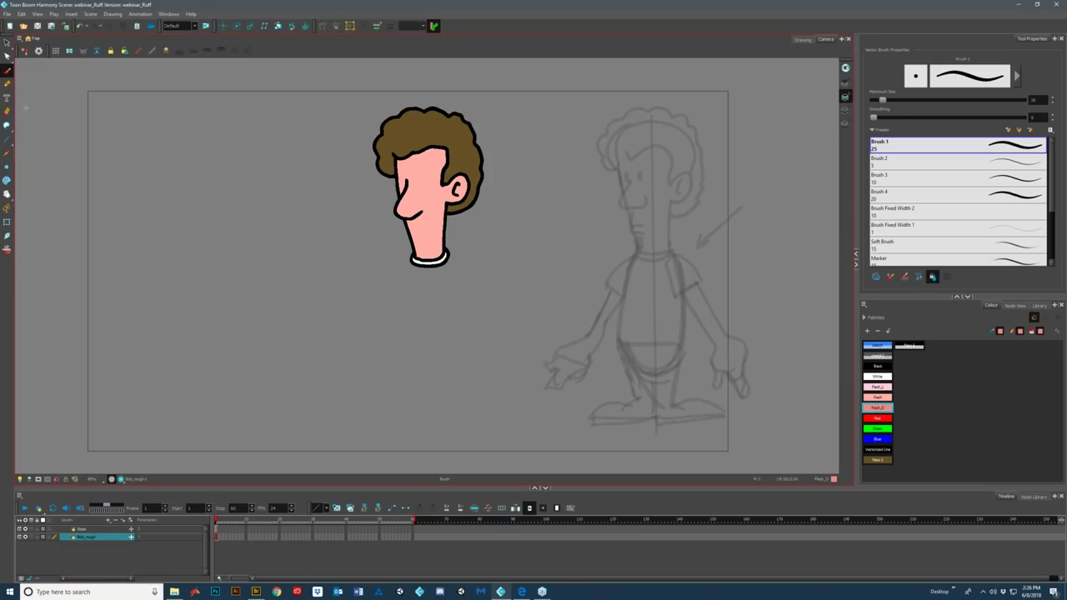
click(880, 409)
drag(10, 125, 33, 173)
mouse_move(417, 164)
mouse_down()
mouse_move(433, 250)
mouse_move(439, 155)
mouse_up()
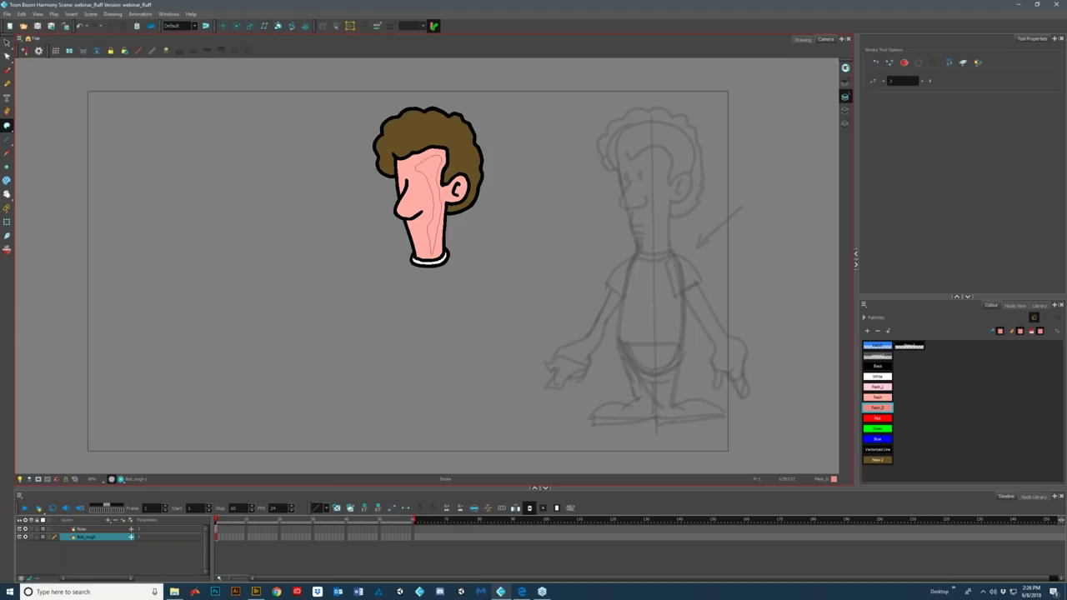
click(536, 310)
- Fill the outlined shadow area on the face with Flesh_D using the Paint tool
click(880, 408)
click(13, 129)
click(27, 123)
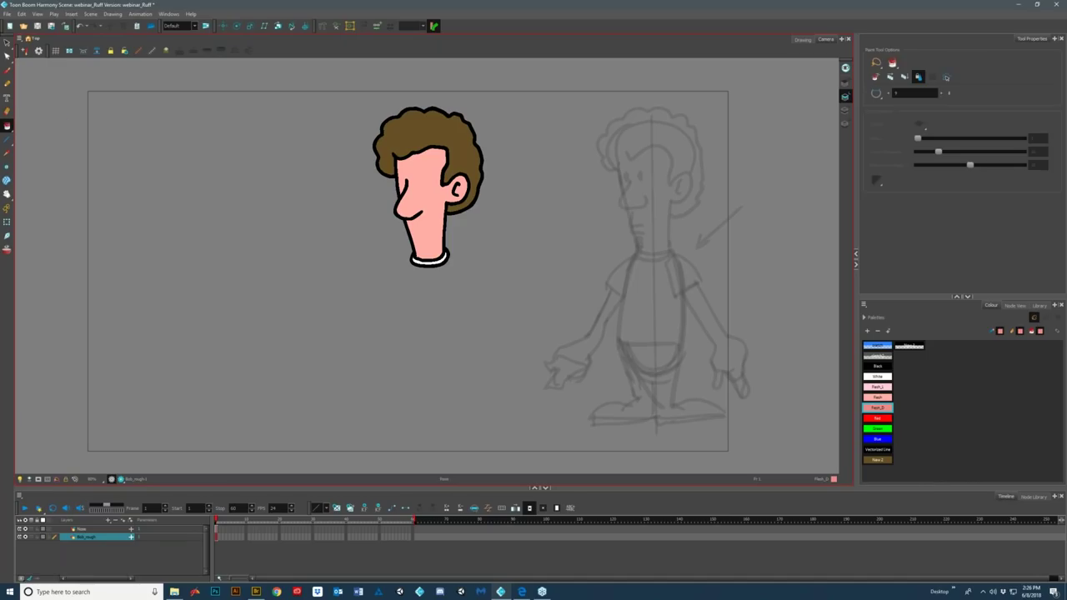
click(427, 200)
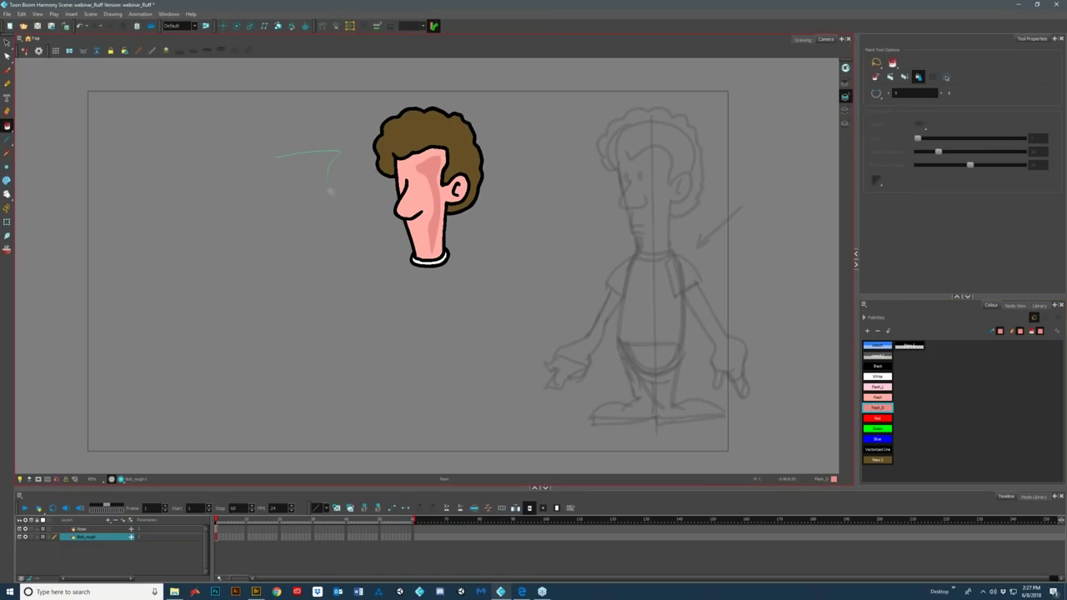
- Select the Flesh_D shadow area on the face, delete it, and undo the deletion
click(7, 127)
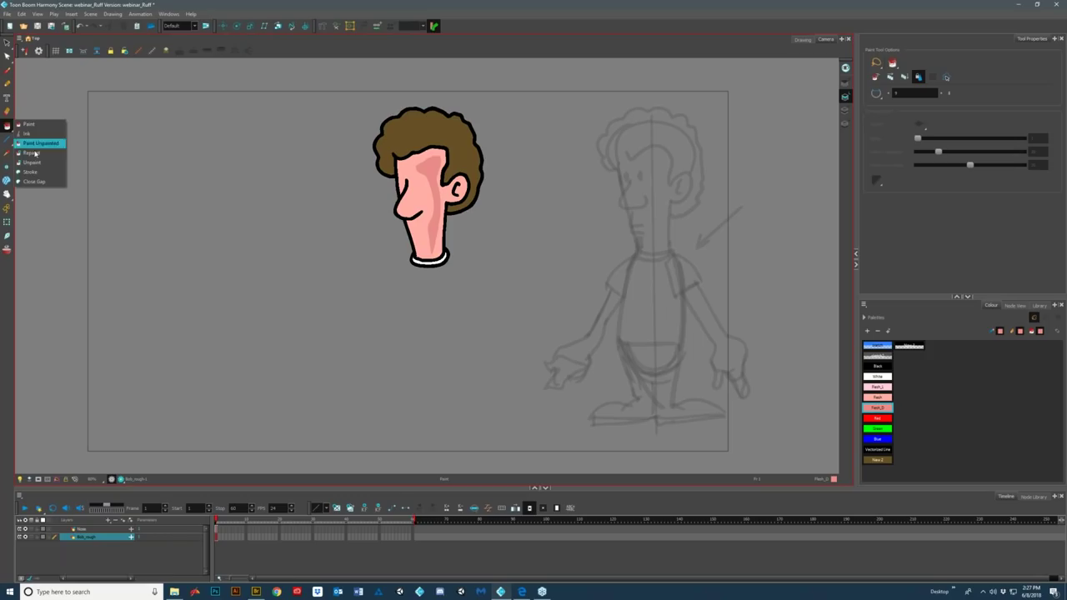
click(877, 355)
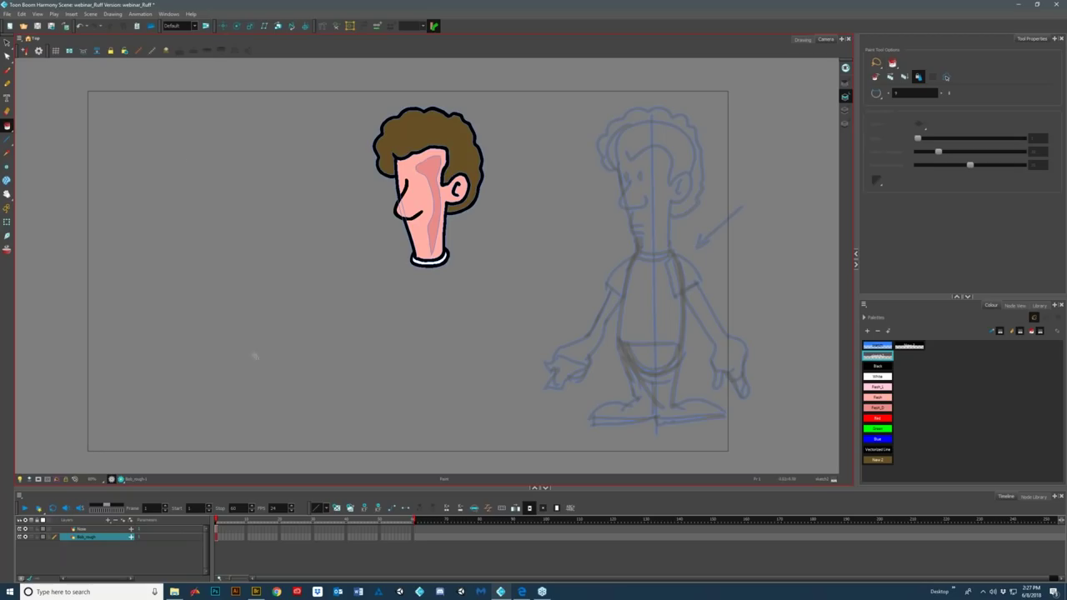
click(8, 43)
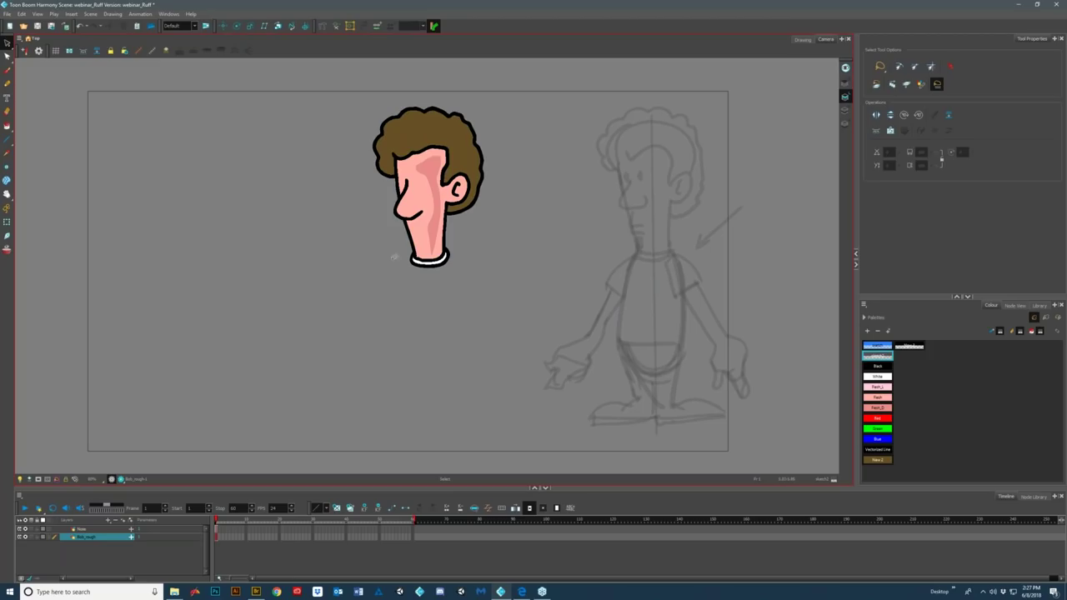
click(439, 185)
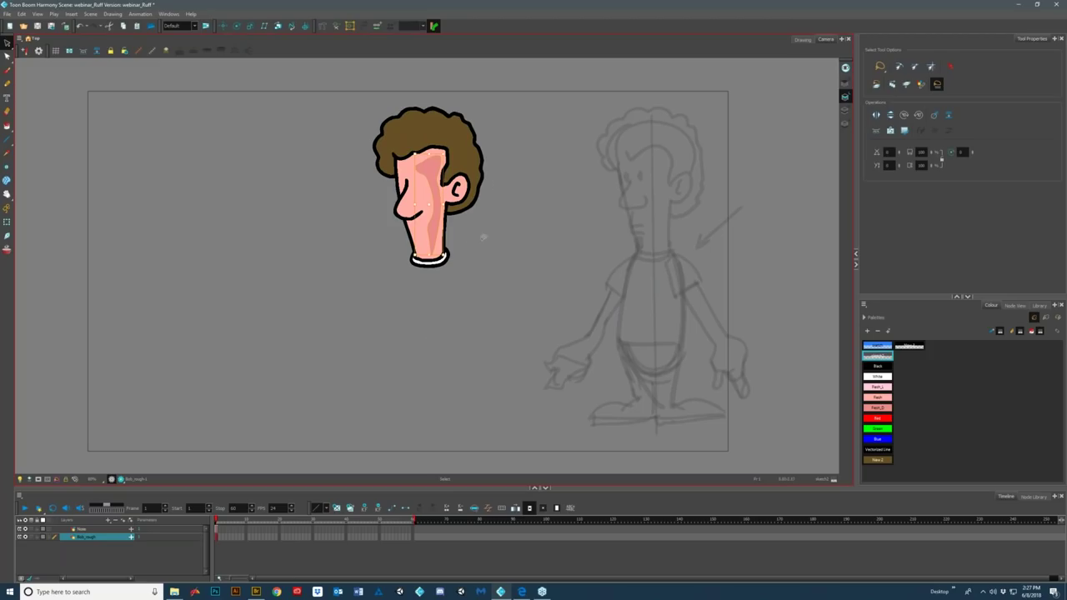
key(Delete)
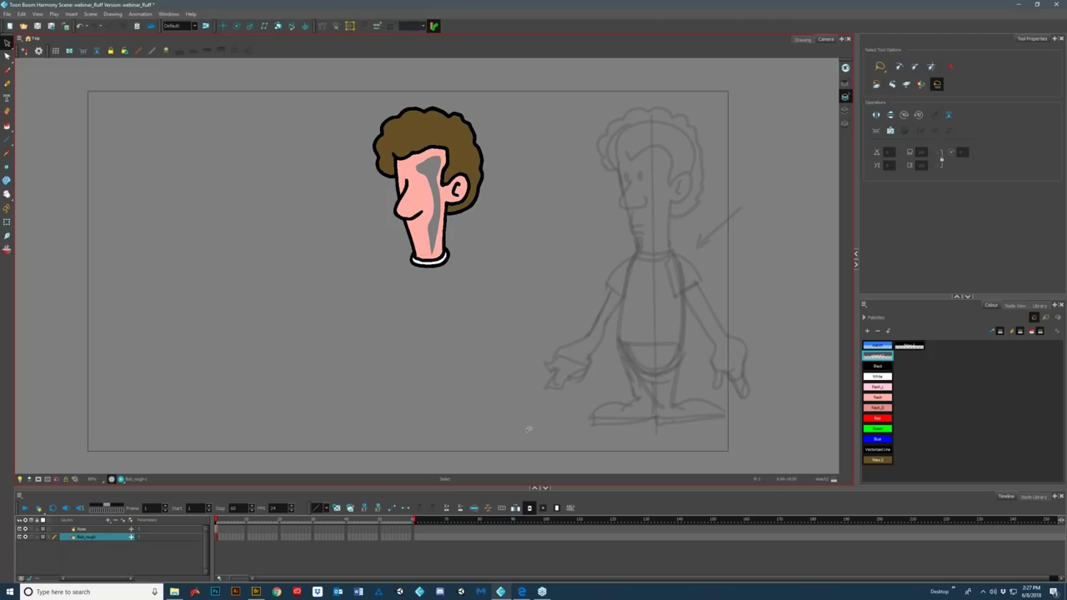
key(ctrl+z)
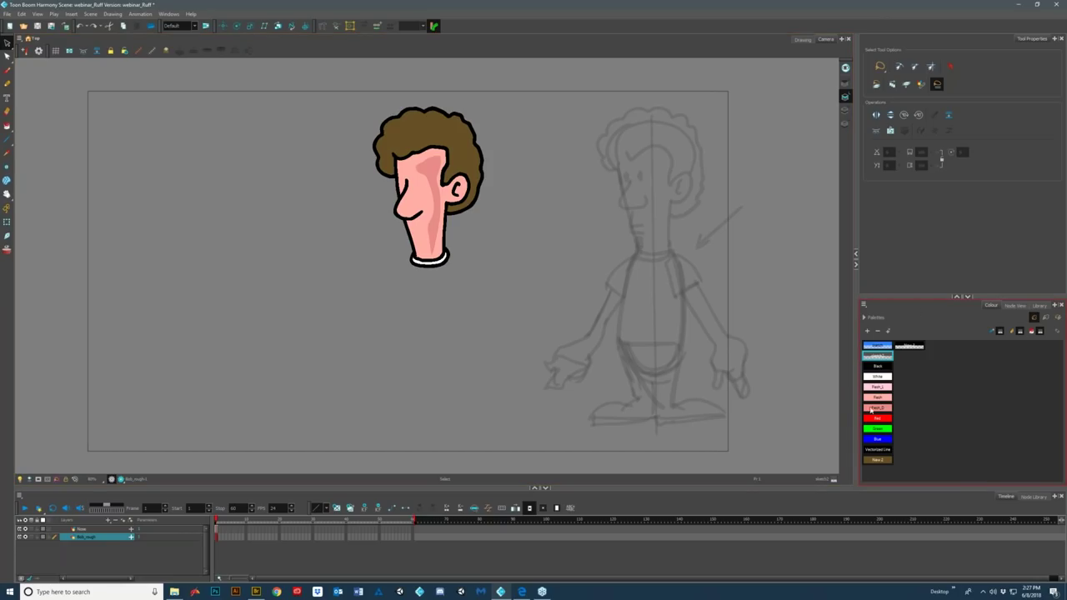
- Add two vector drawing layers named eyes and mouth above the nose layer
key(alt+b)
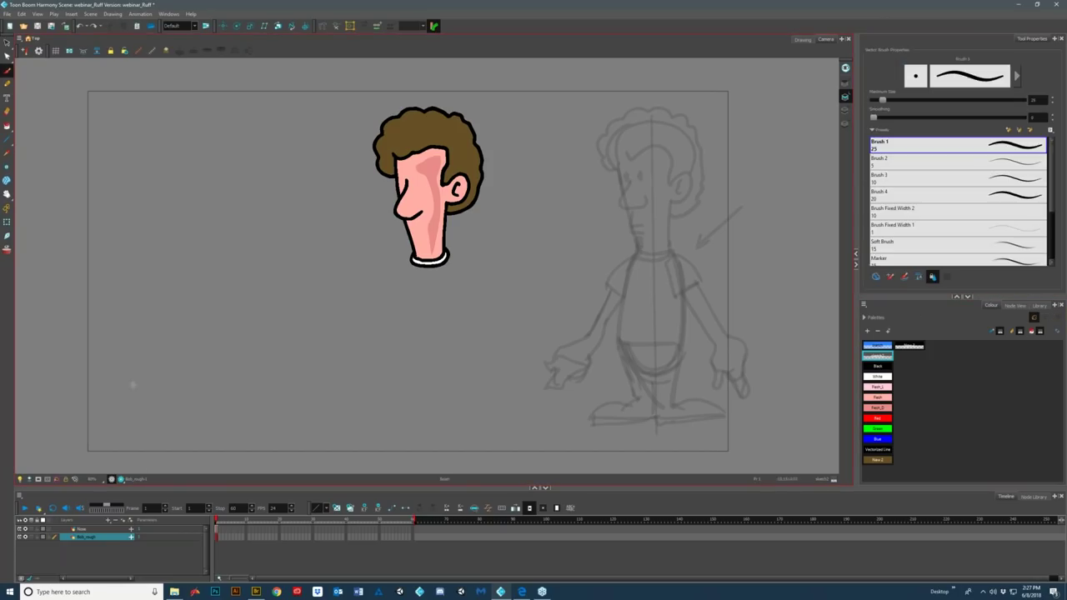
click(105, 530)
click(109, 520)
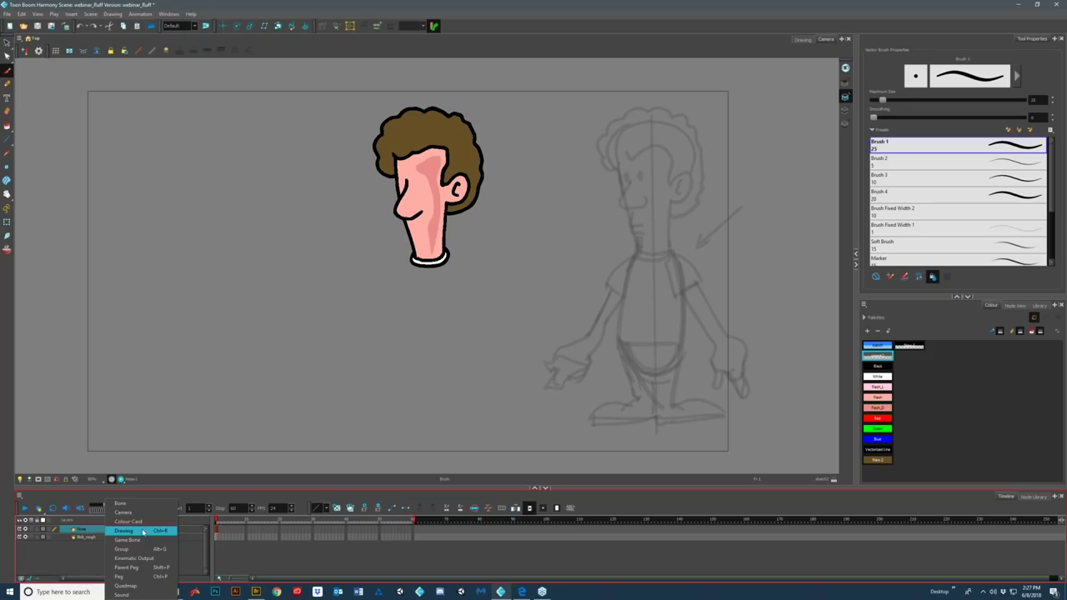
click(143, 531)
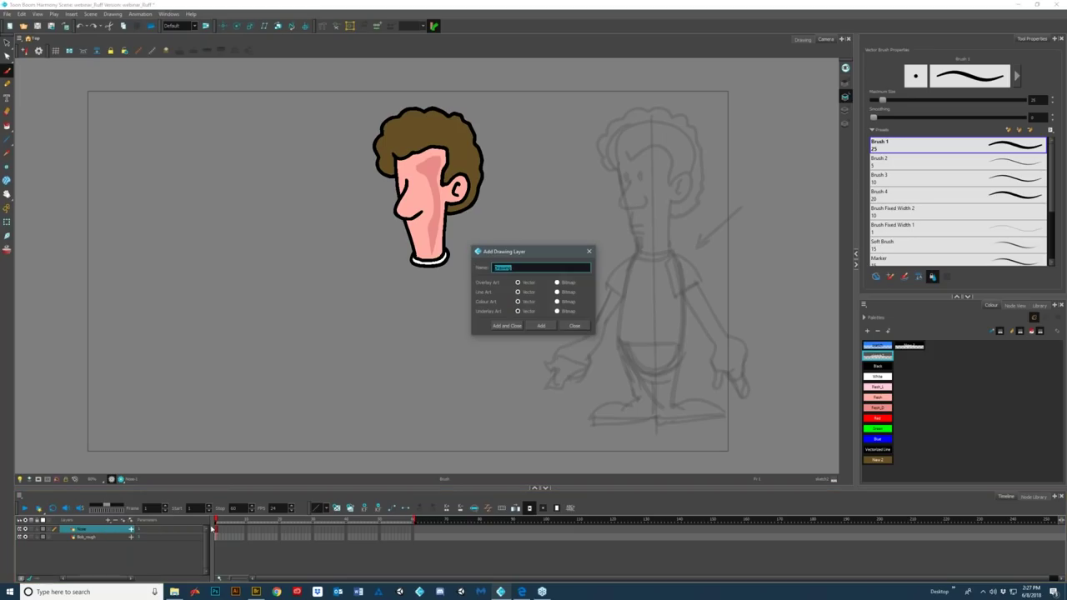
text(eyes)
click(541, 325)
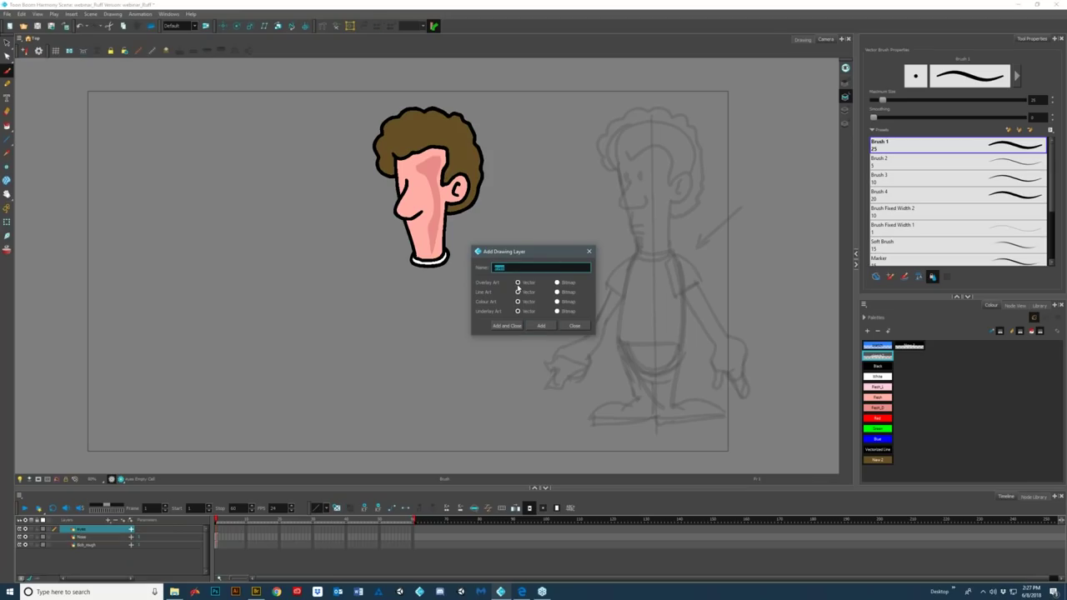
text(mouth)
click(514, 325)
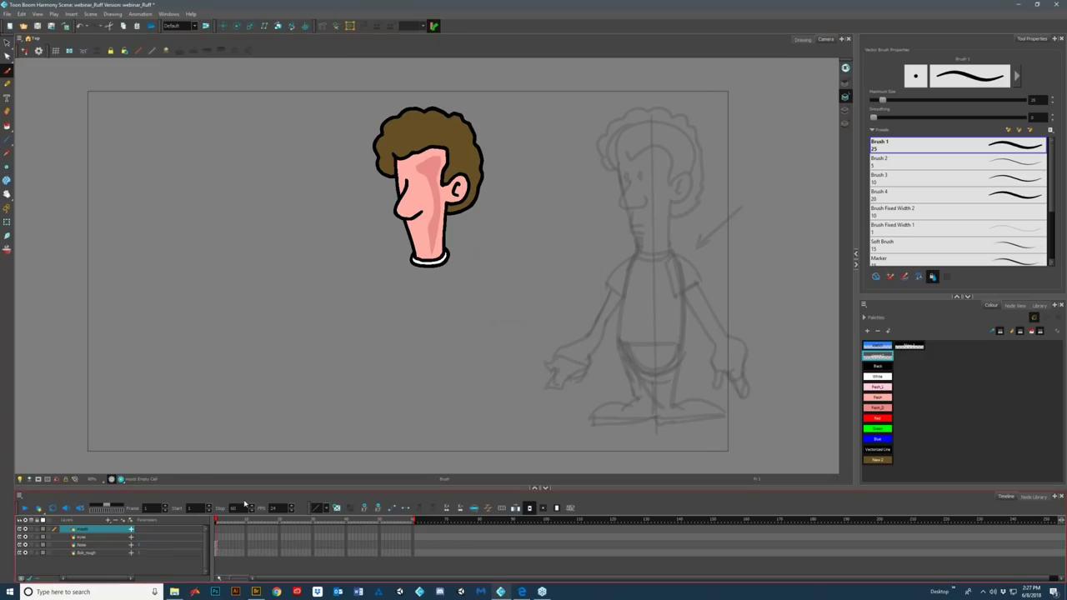
- Add a swatch based on Flesh_D, place it directly below Flesh_D, and darken it to a reddish brown
click(877, 366)
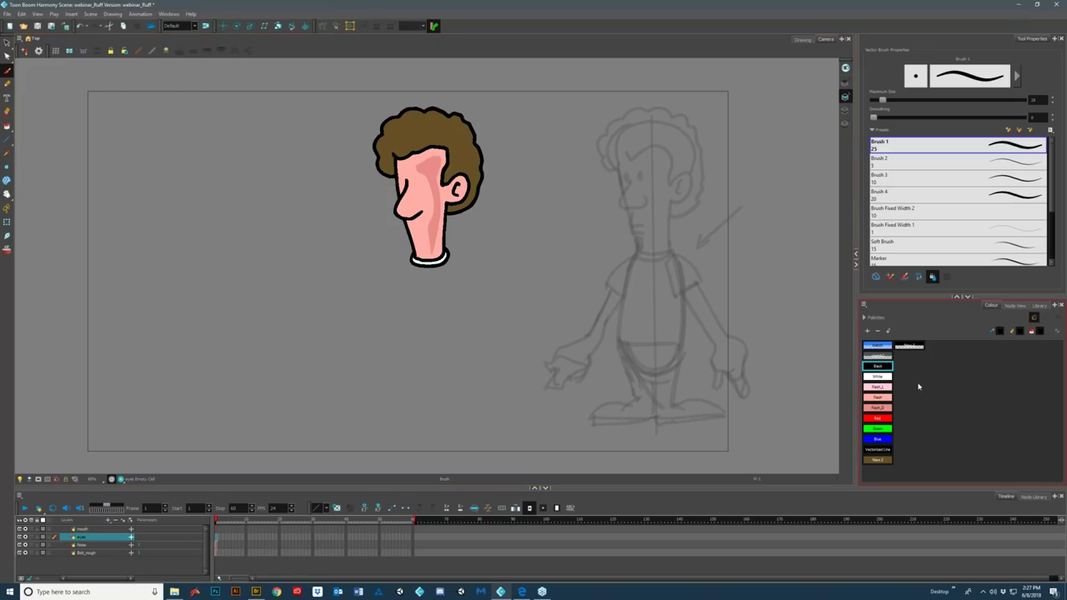
click(887, 461)
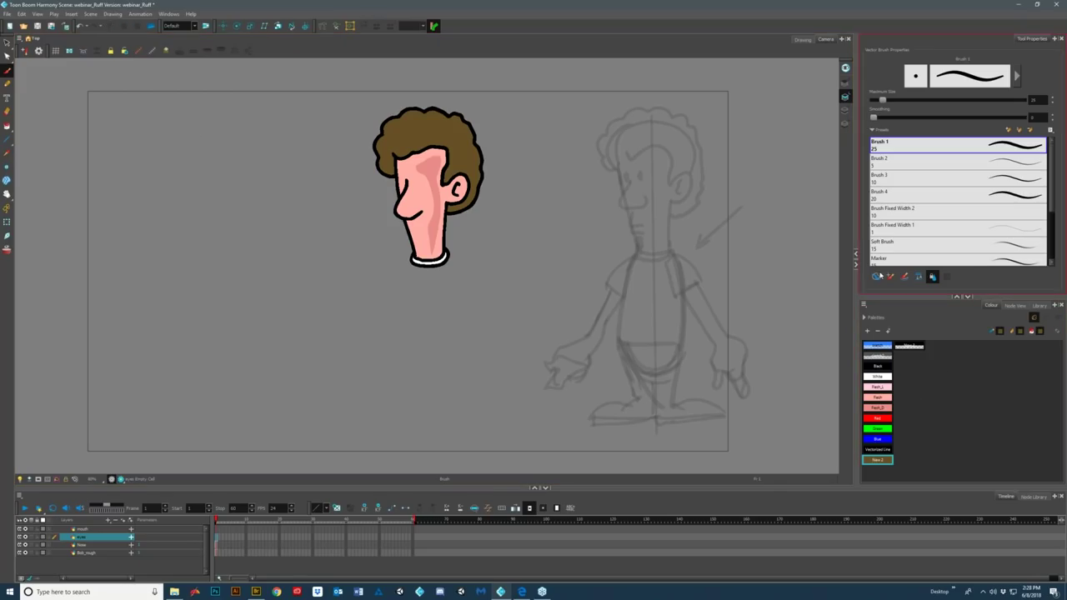
click(883, 409)
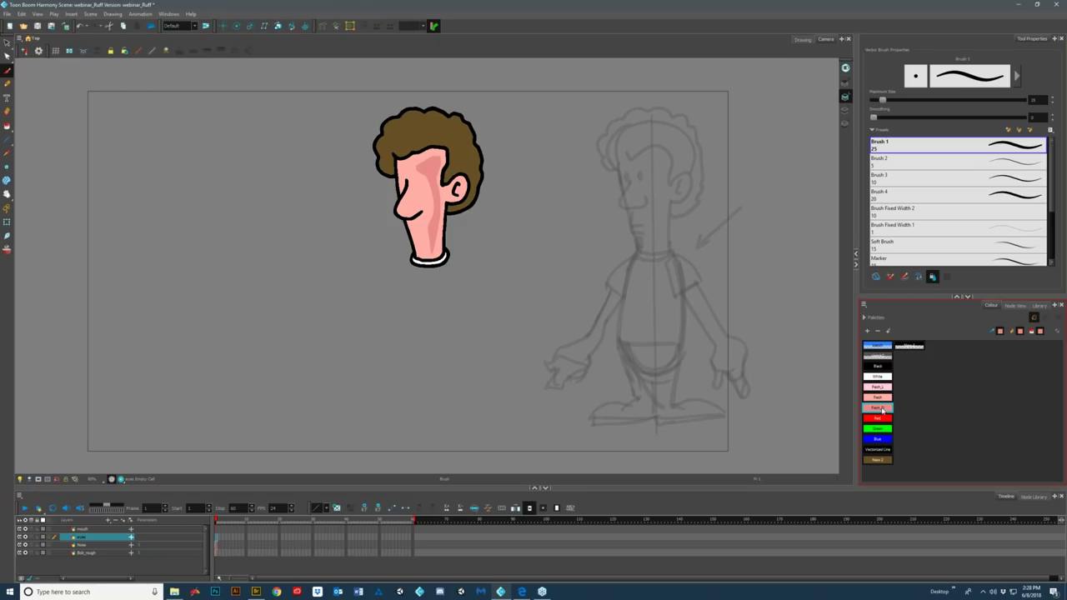
click(867, 331)
drag(909, 356, 886, 429)
double_click(881, 419)
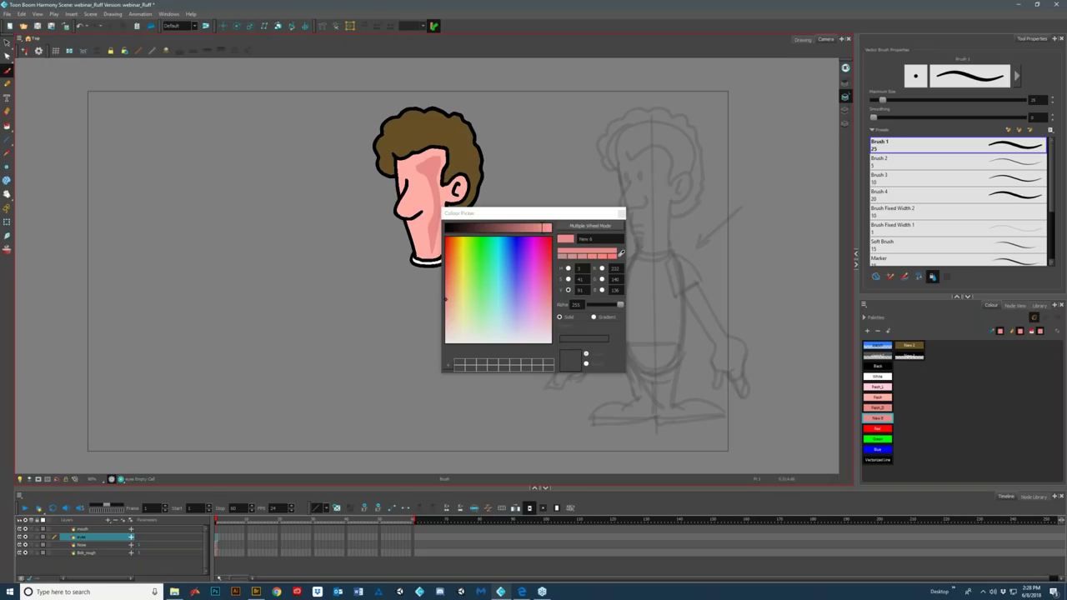
drag(543, 228, 511, 231)
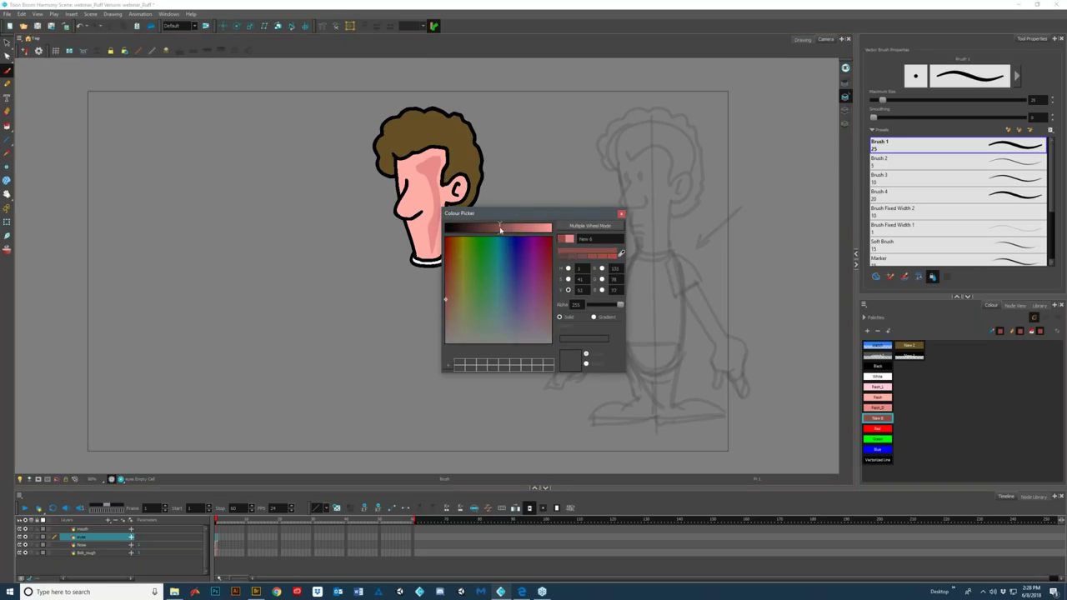
key(Escape)
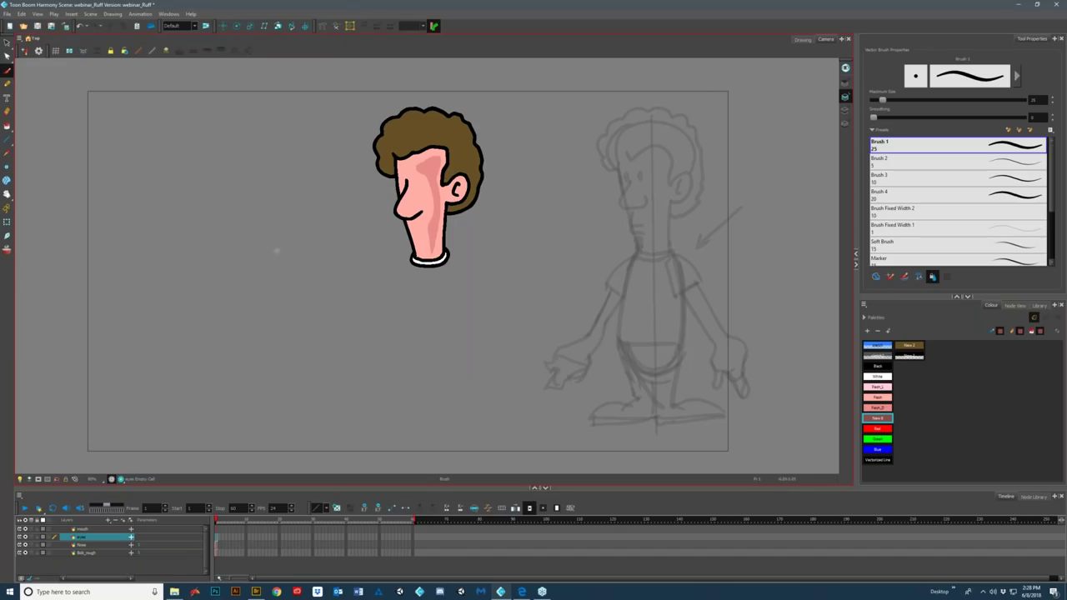
- Brush a closed torso-like shape beside the head in the new reddish brown and fill it with Flesh_D
mouse_move(219, 185)
mouse_down()
mouse_move(217, 246)
mouse_move(236, 309)
mouse_move(263, 317)
mouse_move(293, 245)
mouse_move(294, 177)
mouse_move(219, 192)
mouse_up()
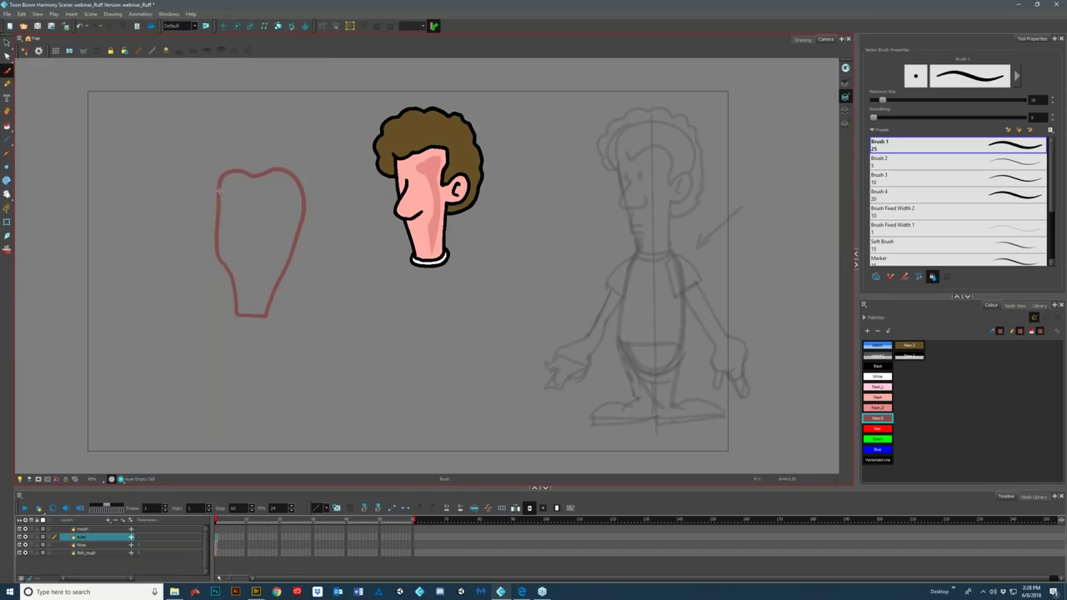
click(6, 125)
click(877, 408)
click(251, 253)
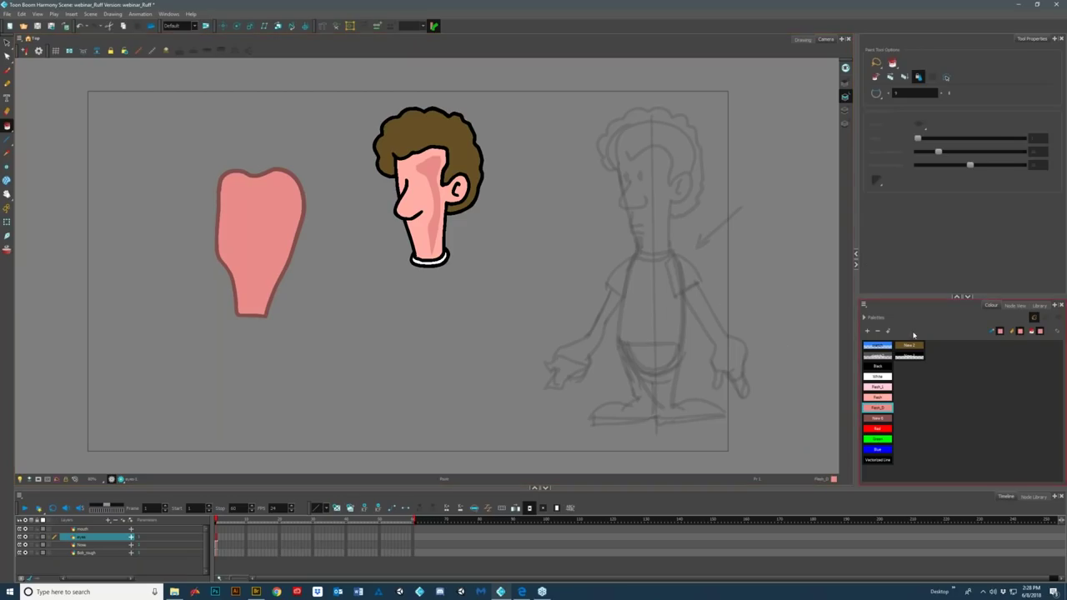
- Delete the reddish-brown outline of the torso-like shape and select its Flesh_D fill
key(alt+s)
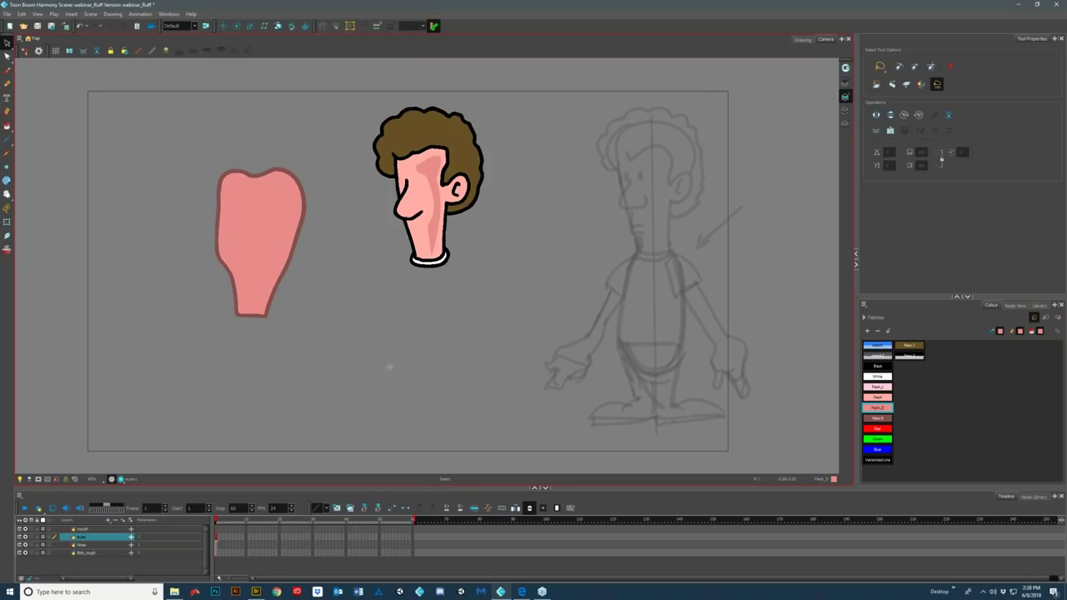
click(305, 193)
key(Delete)
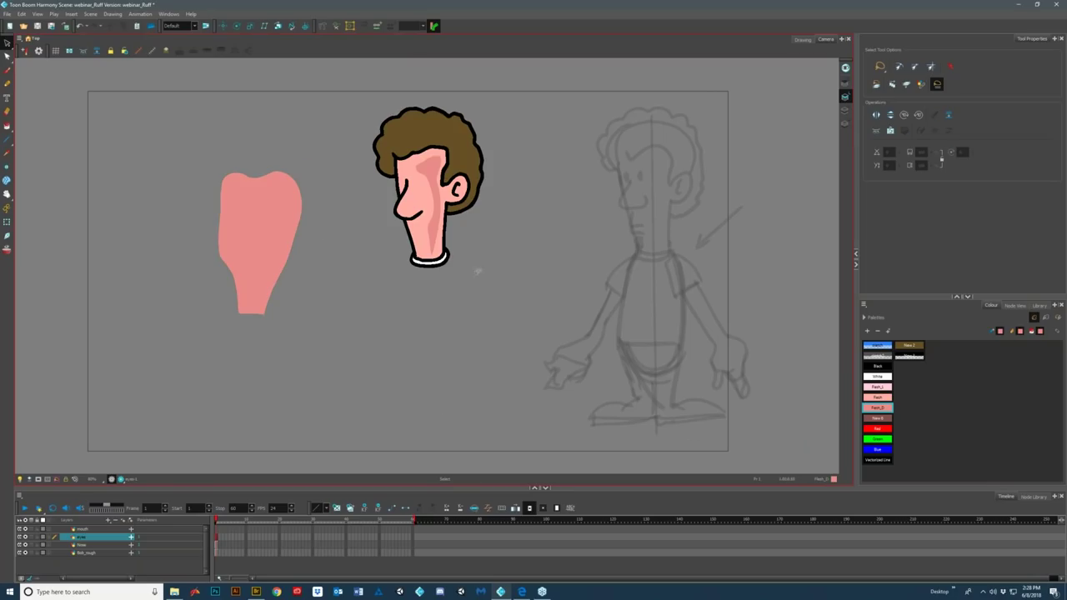
click(277, 219)
- Draw a closed invisible outline beside the filled shape with the No Stroke pencil preset and fill it with Flesh
click(7, 126)
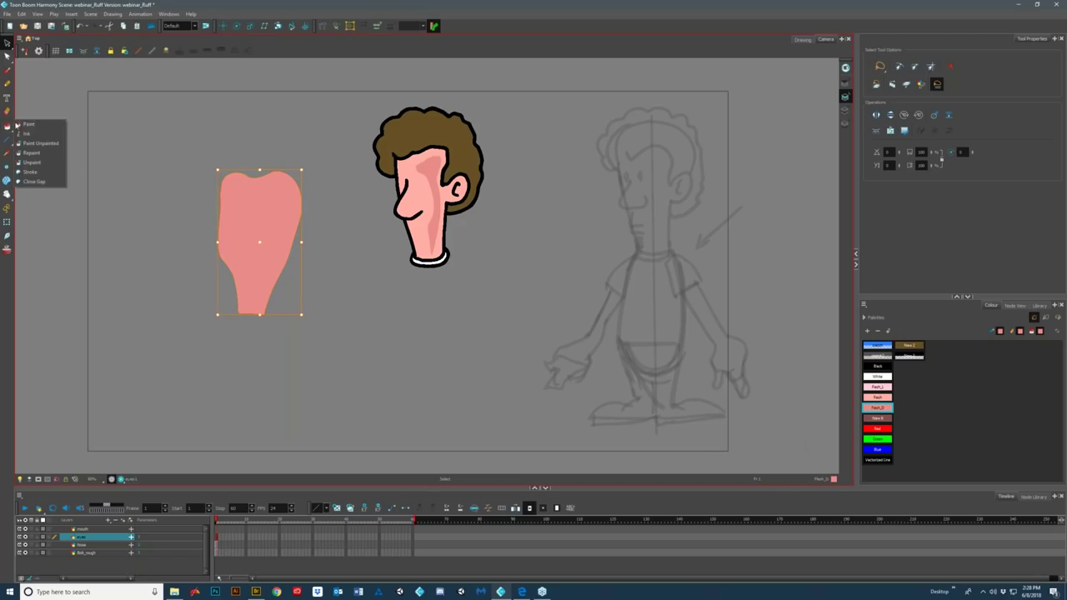
click(34, 172)
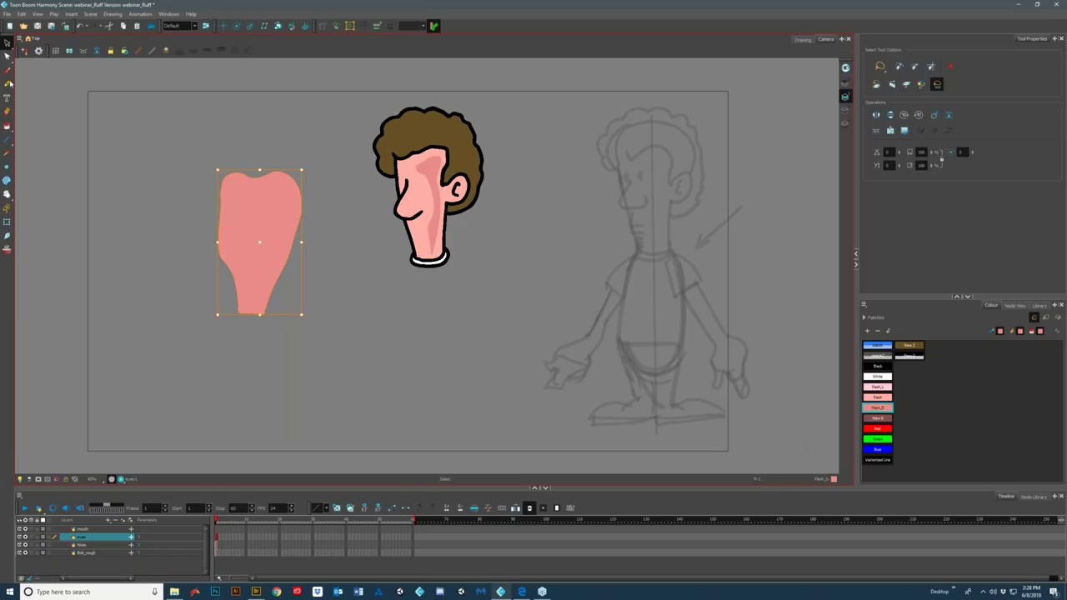
click(6, 84)
scroll(1050, 234, down, 3)
scroll(1050, 234, down, 3)
click(884, 245)
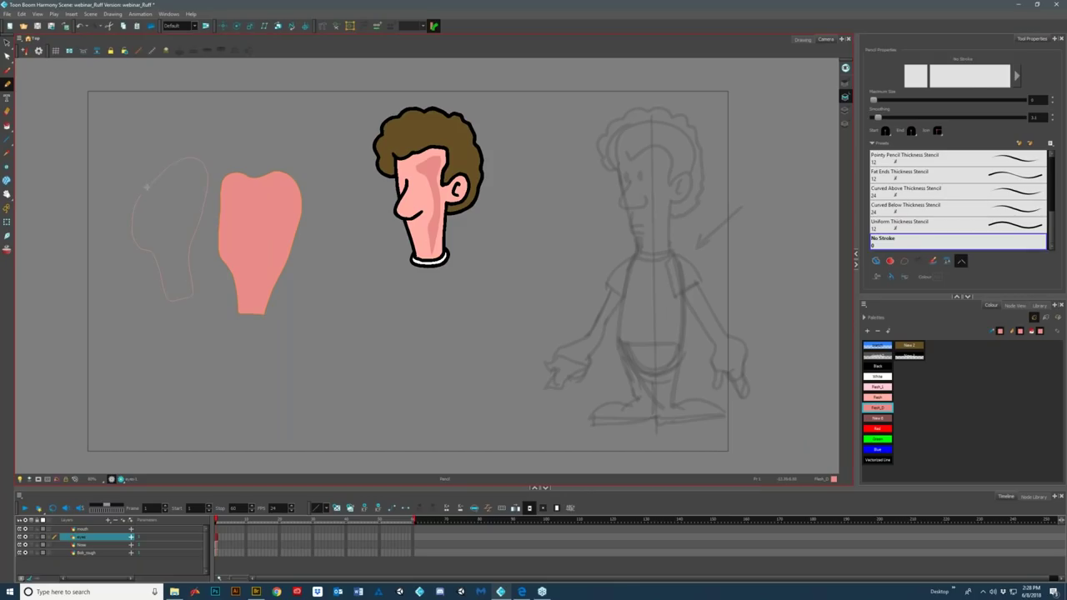
key(alt+i)
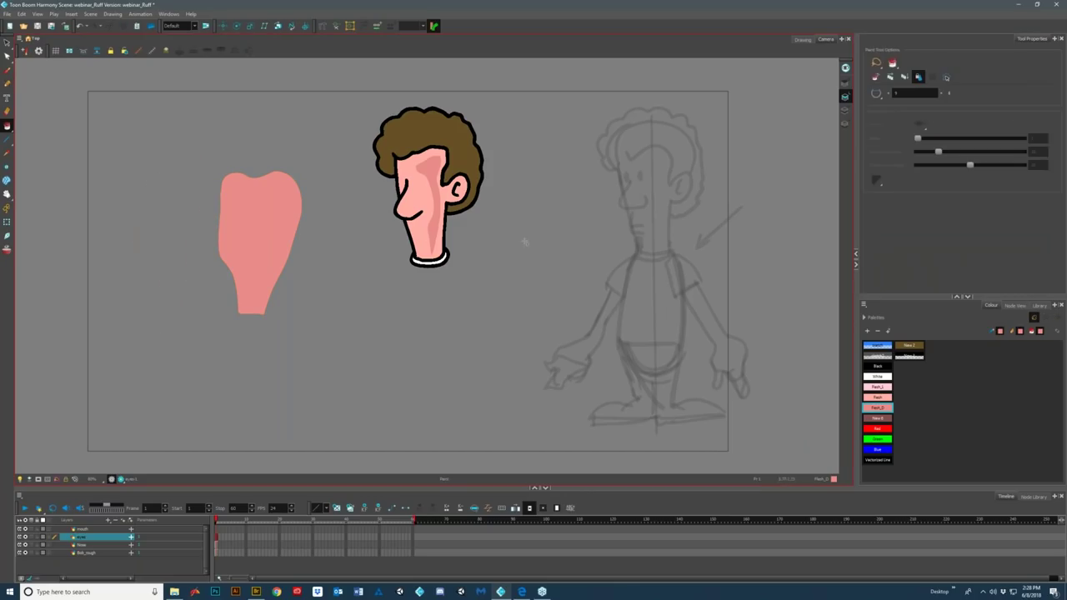
click(877, 398)
click(171, 225)
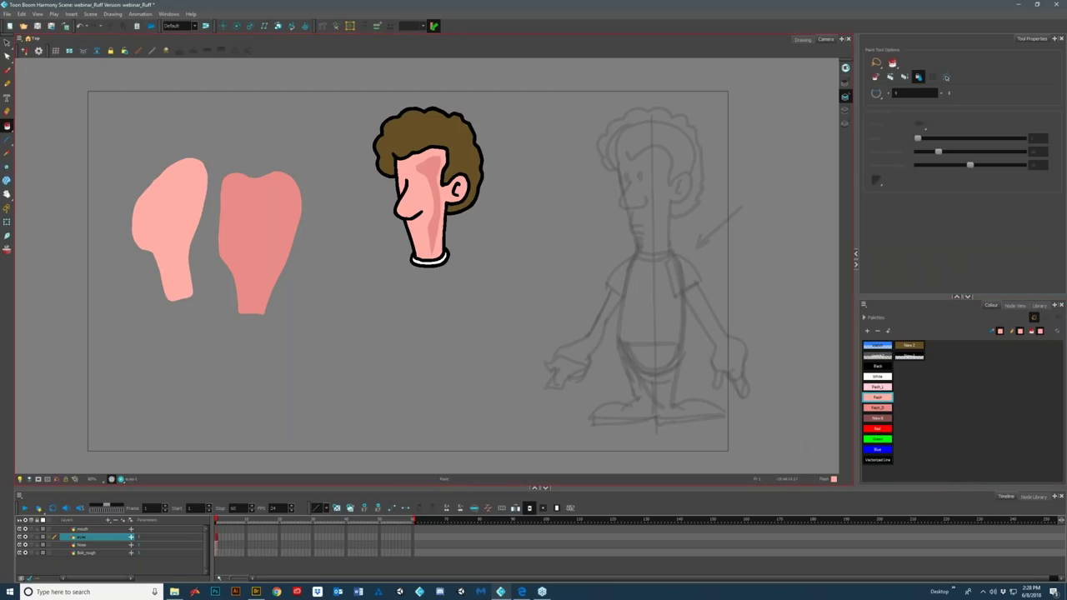
- Select both filled sample shapes beside the head and delete them
click(7, 43)
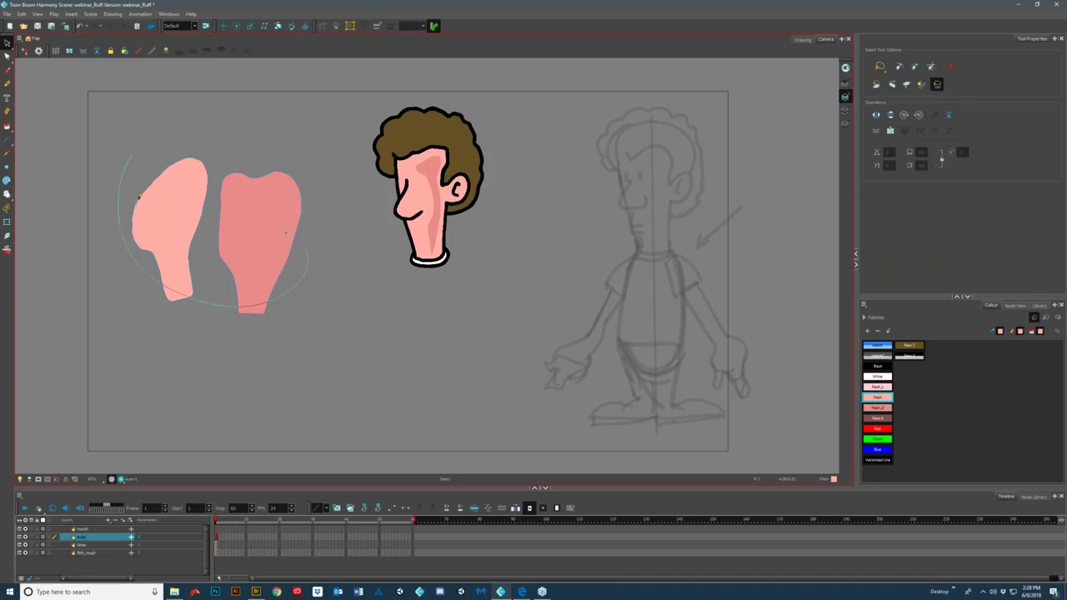
click(140, 197)
key(Delete)
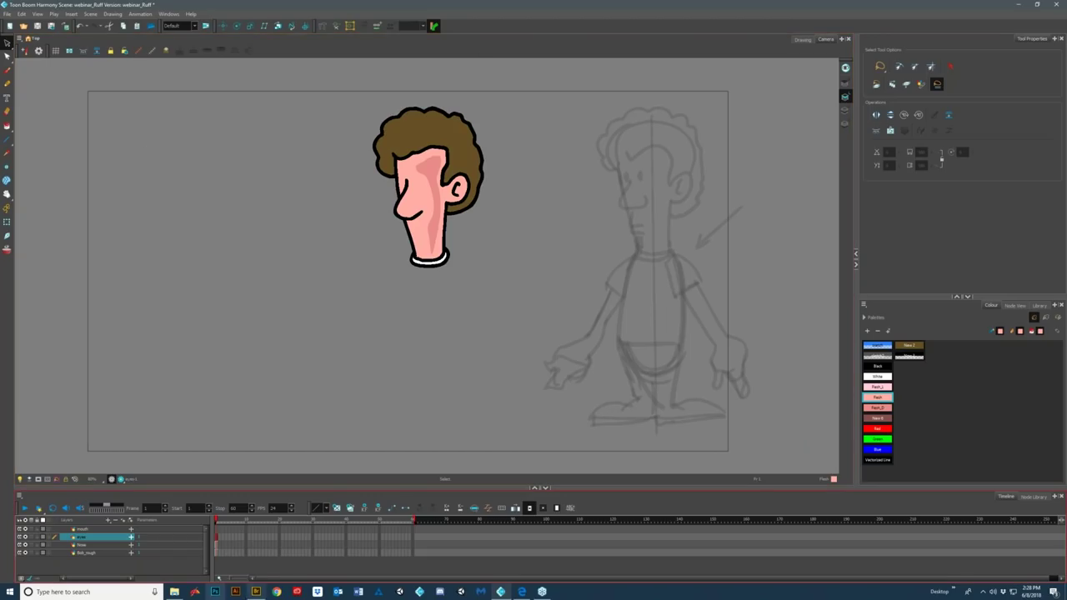
- Switch to Adobe Bridge, open the Harmony scene in the Viking folder, and bring the Viking scene window forward
click(256, 592)
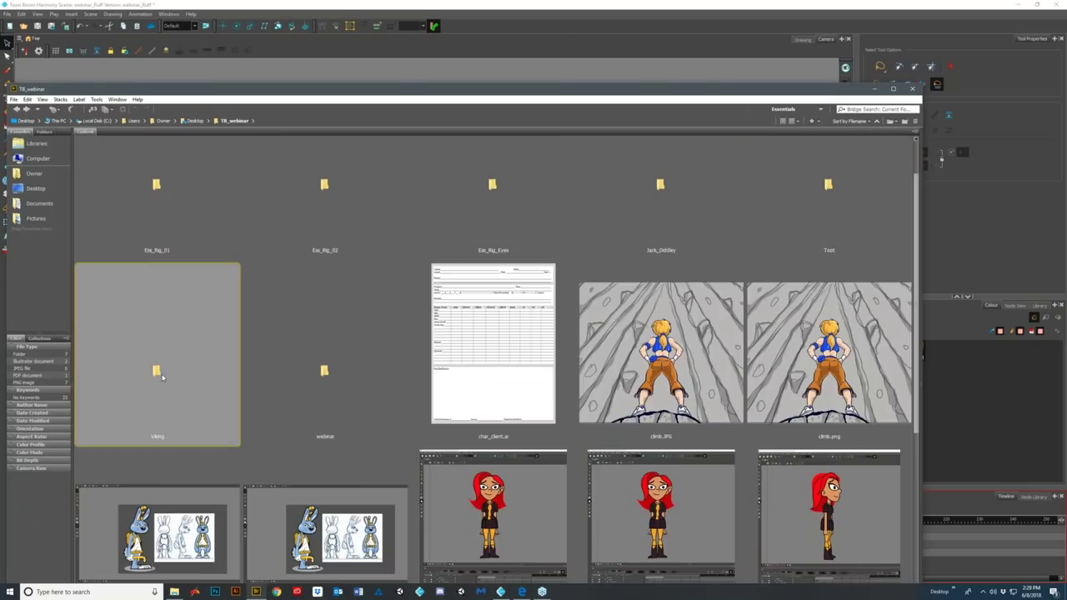
double_click(156, 349)
click(325, 556)
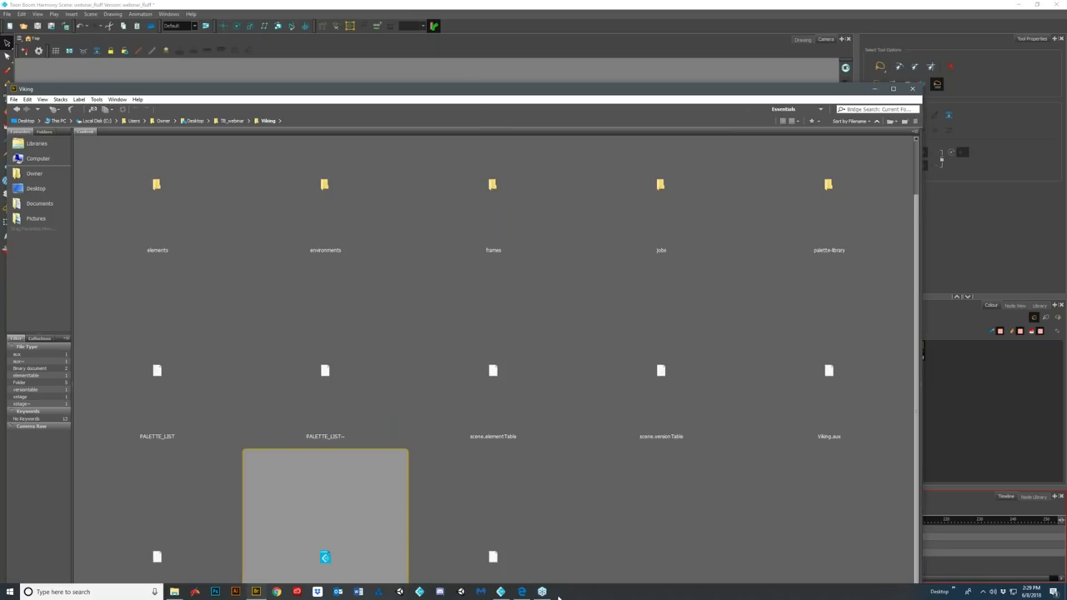
mouse_move(499, 594)
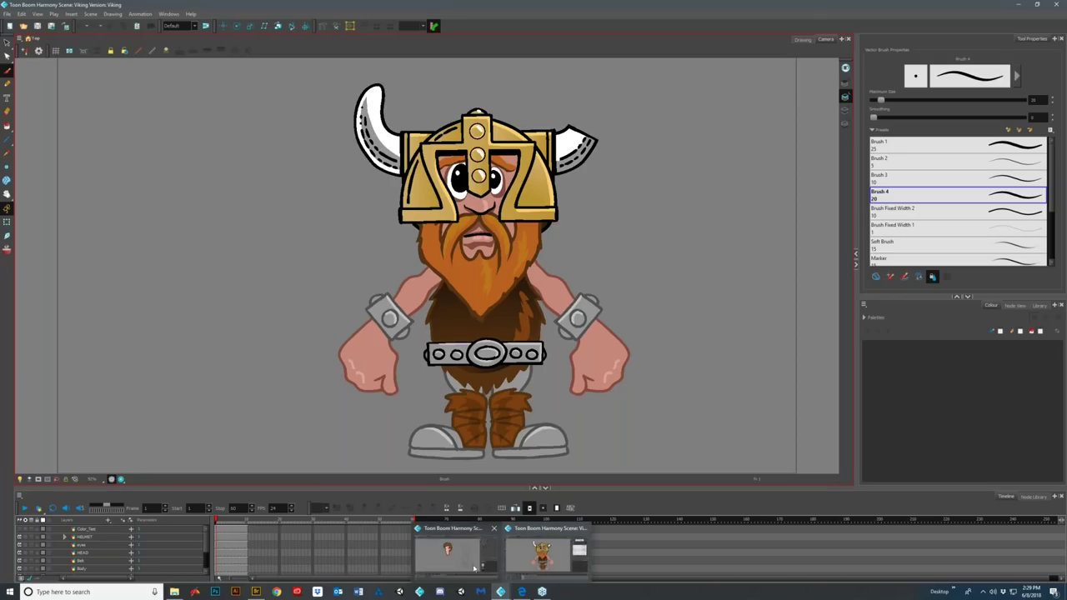
click(474, 569)
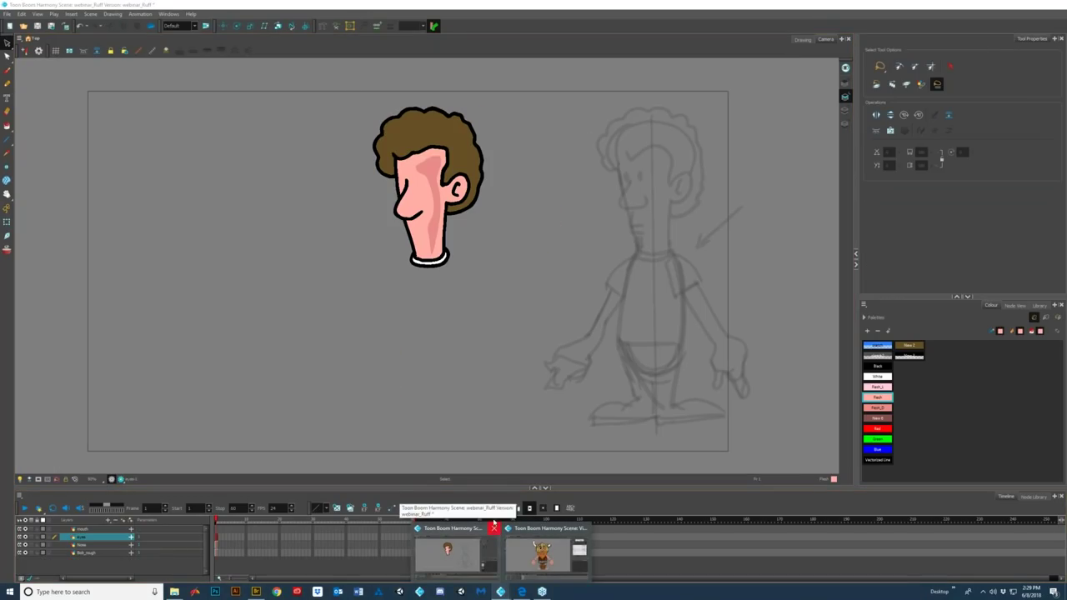
click(542, 555)
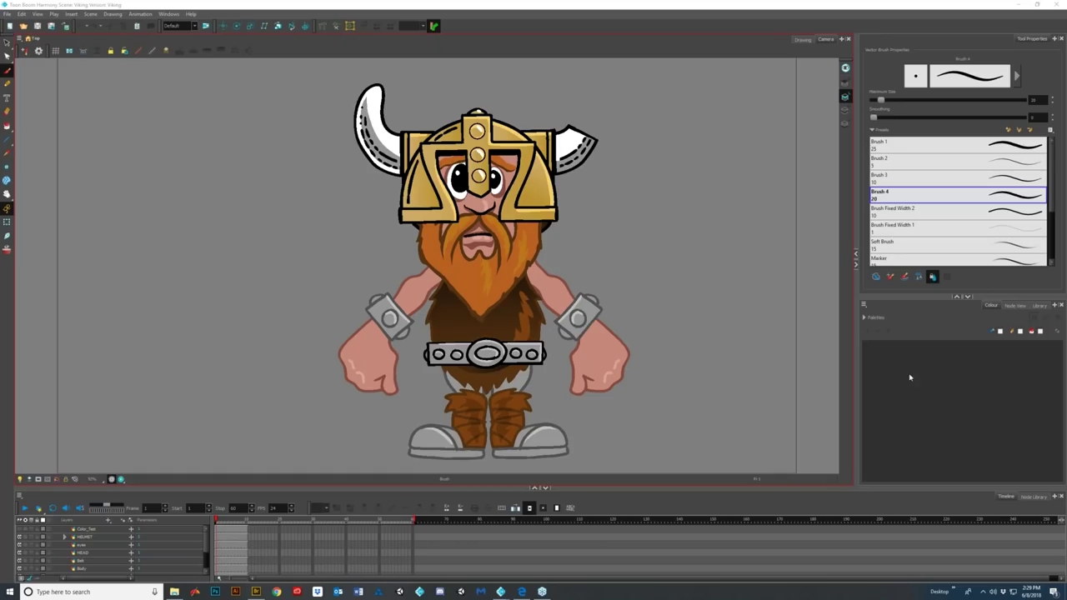
- Expand the palette list so the Viking scene's palette and colour swatches can be viewed with the Select tool active
click(7, 42)
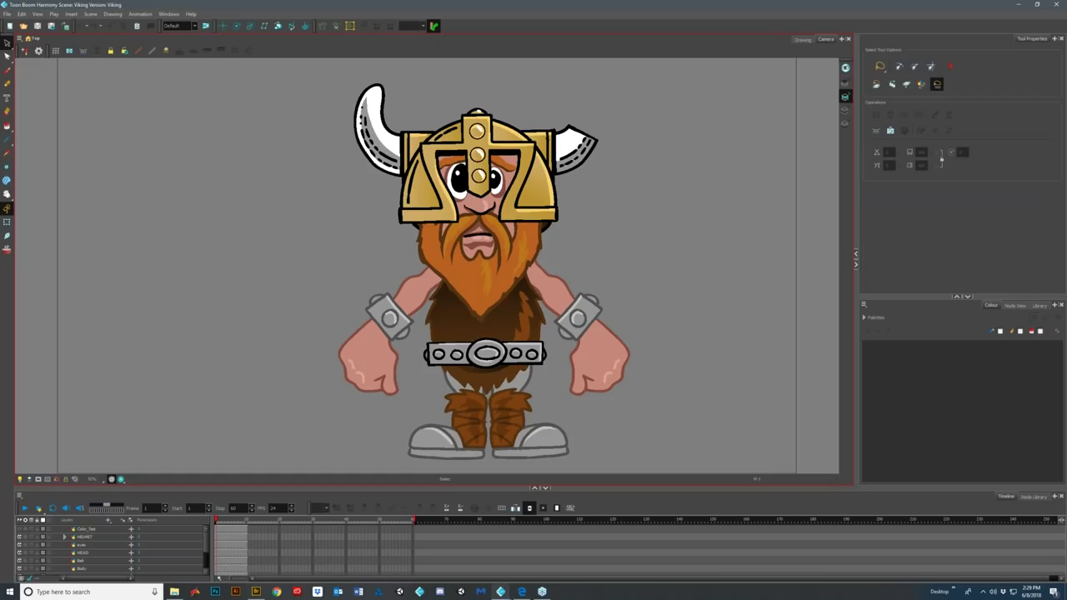
click(7, 153)
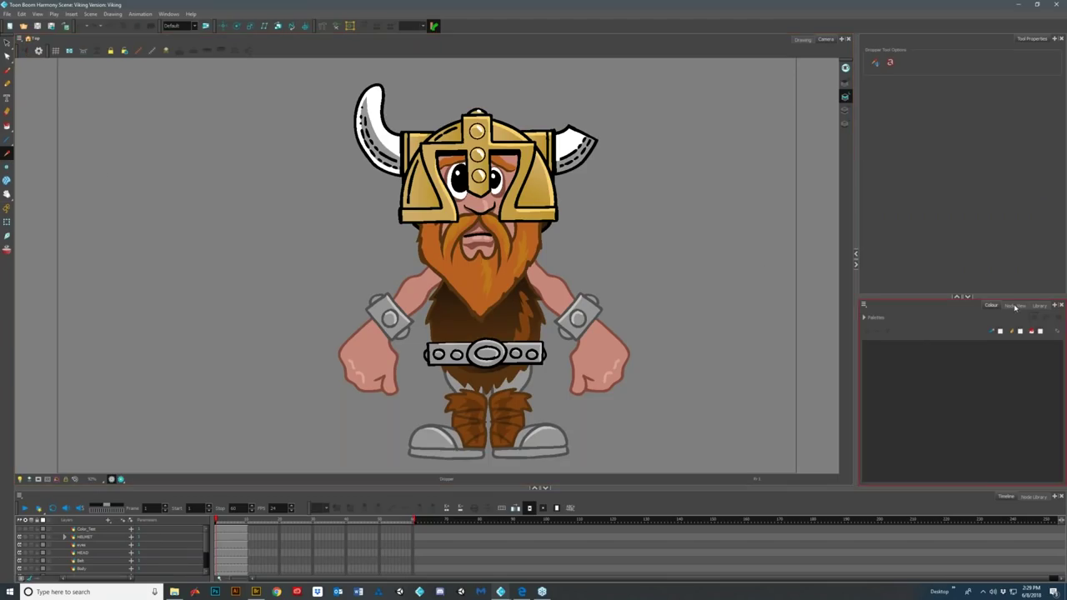
click(7, 42)
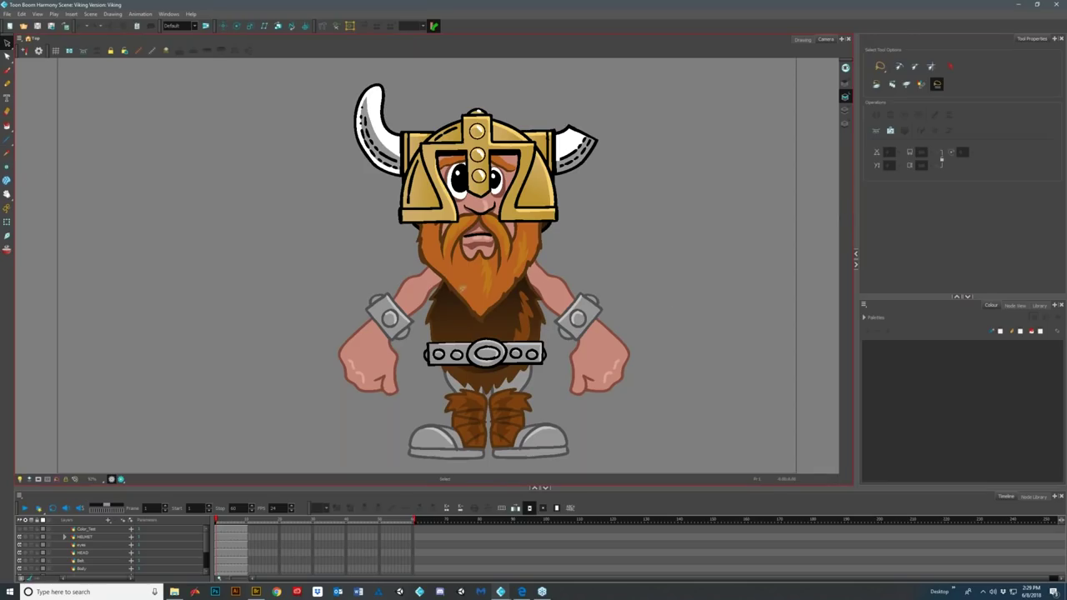
click(864, 318)
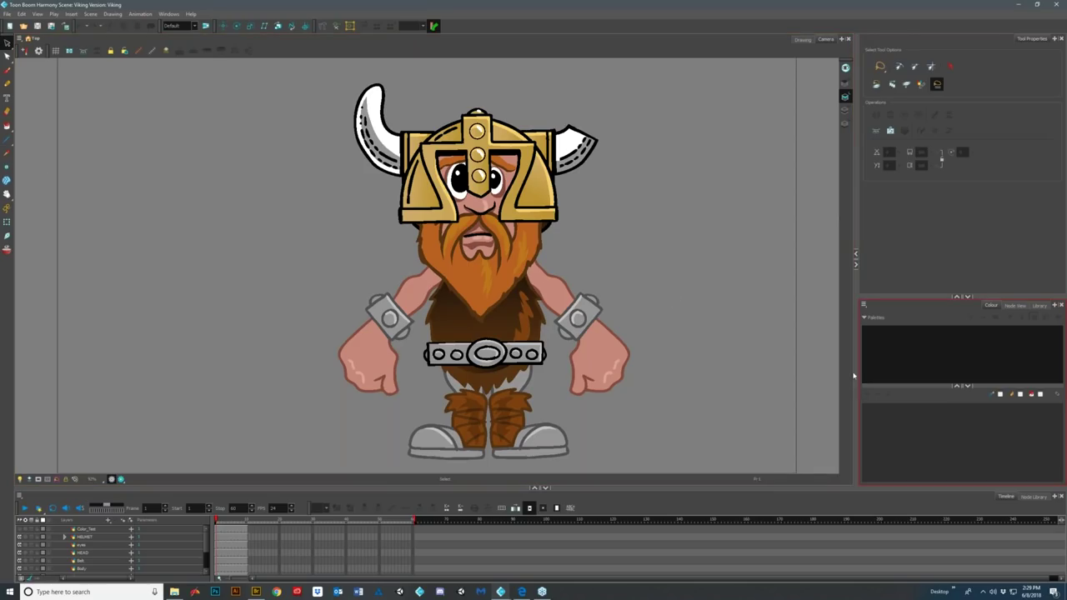
click(6, 154)
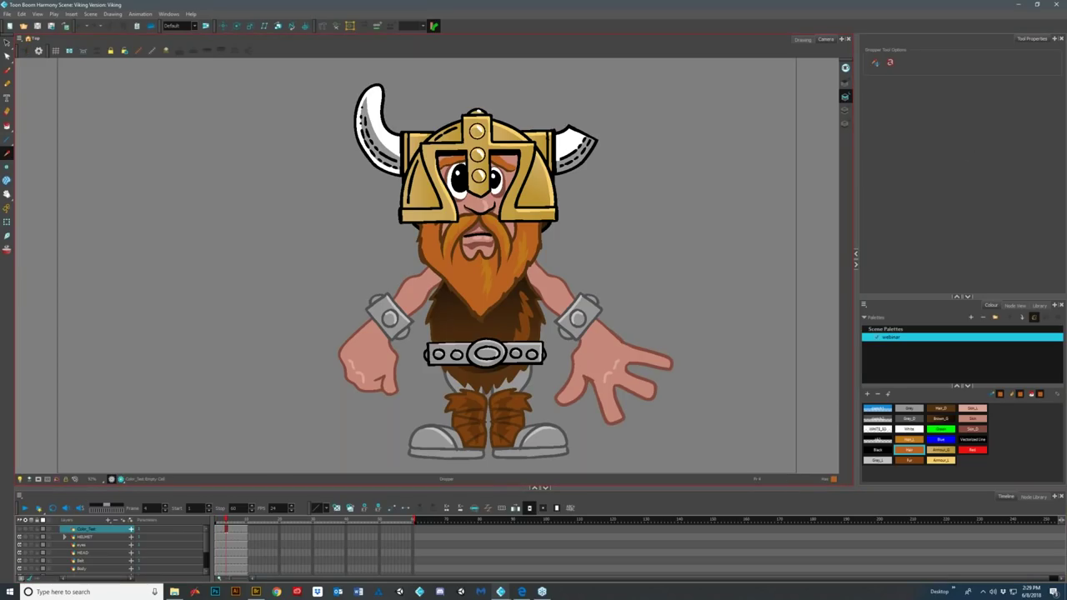
click(7, 42)
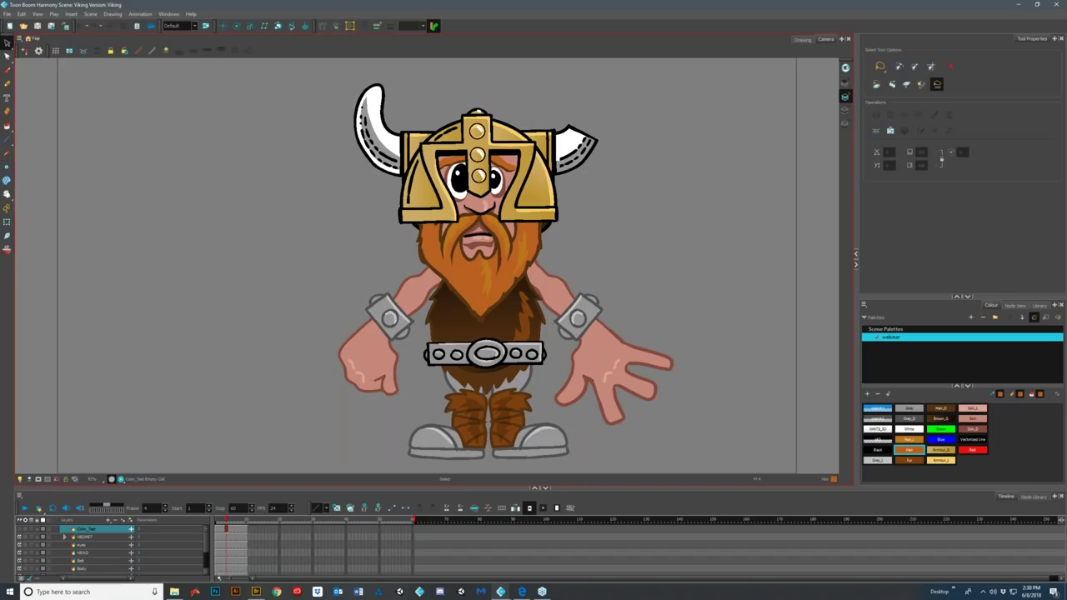
scroll(715, 386, down, 2)
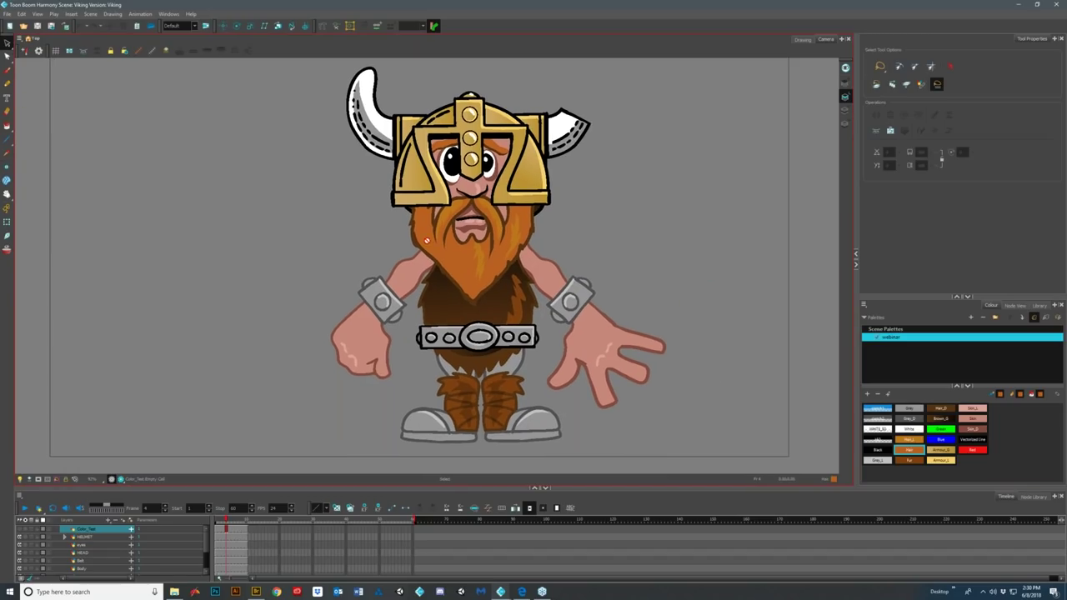
- Return the playhead to frame 1 and enlarge the timeline to fit all of the Viking's layers
click(224, 550)
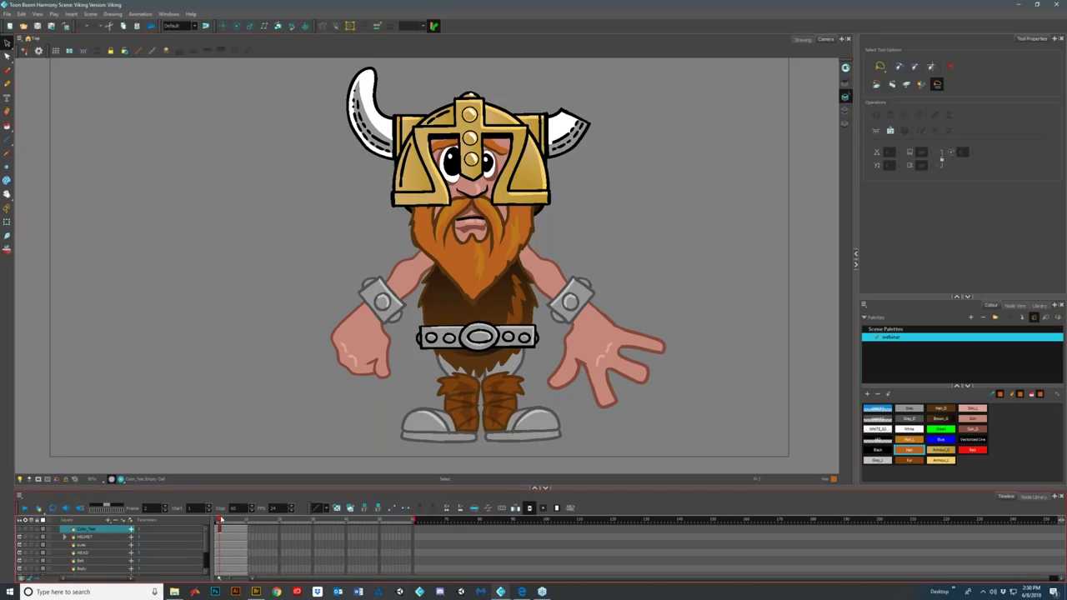
mouse_move(219, 520)
mouse_down()
mouse_move(233, 523)
mouse_move(218, 522)
mouse_up()
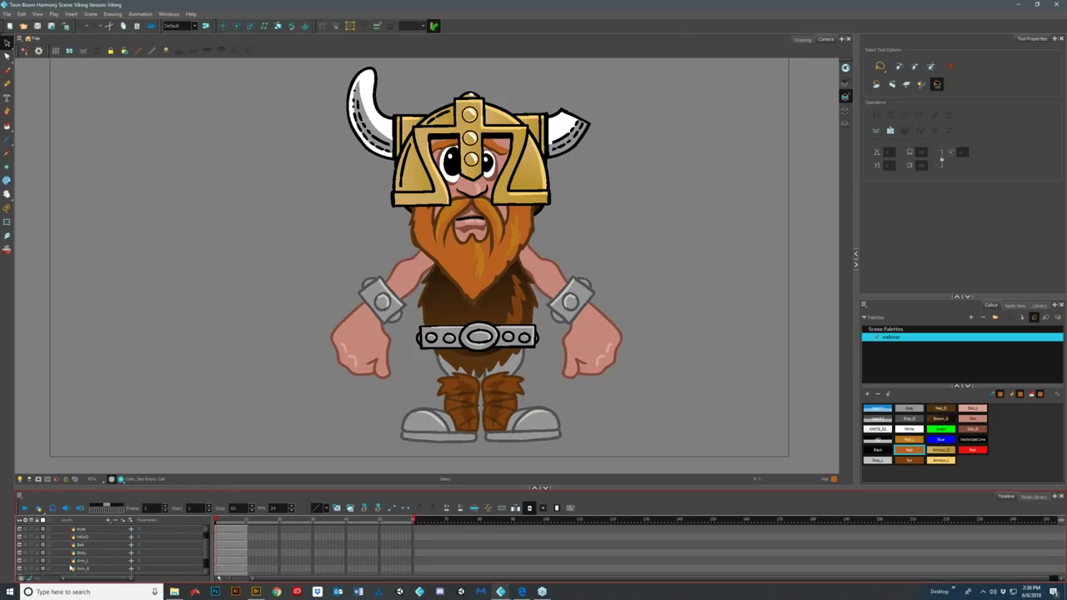
scroll(122, 536, down, 2)
drag(226, 488, 226, 429)
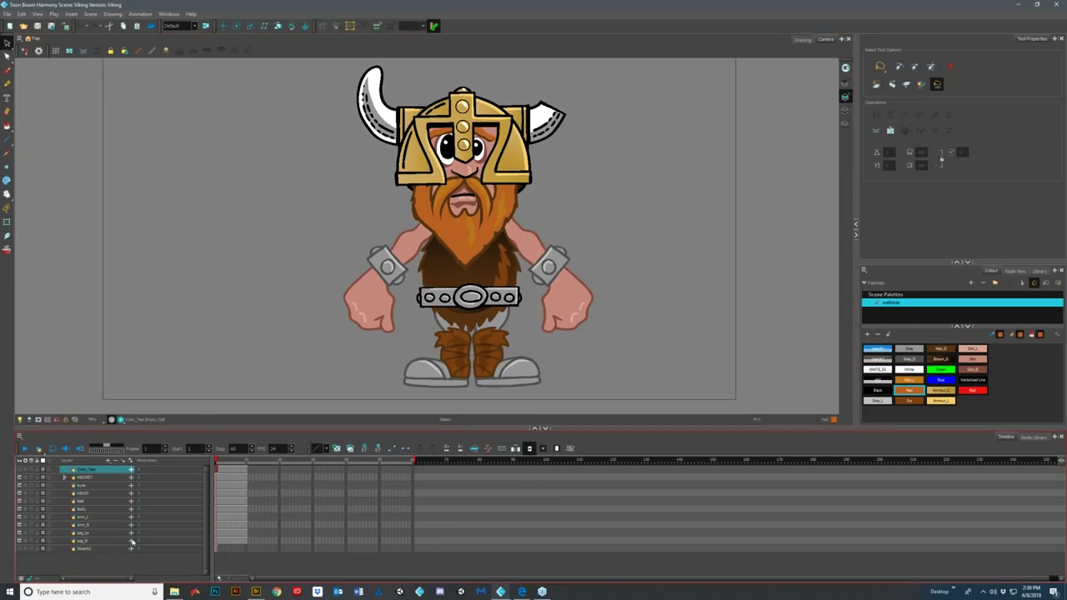
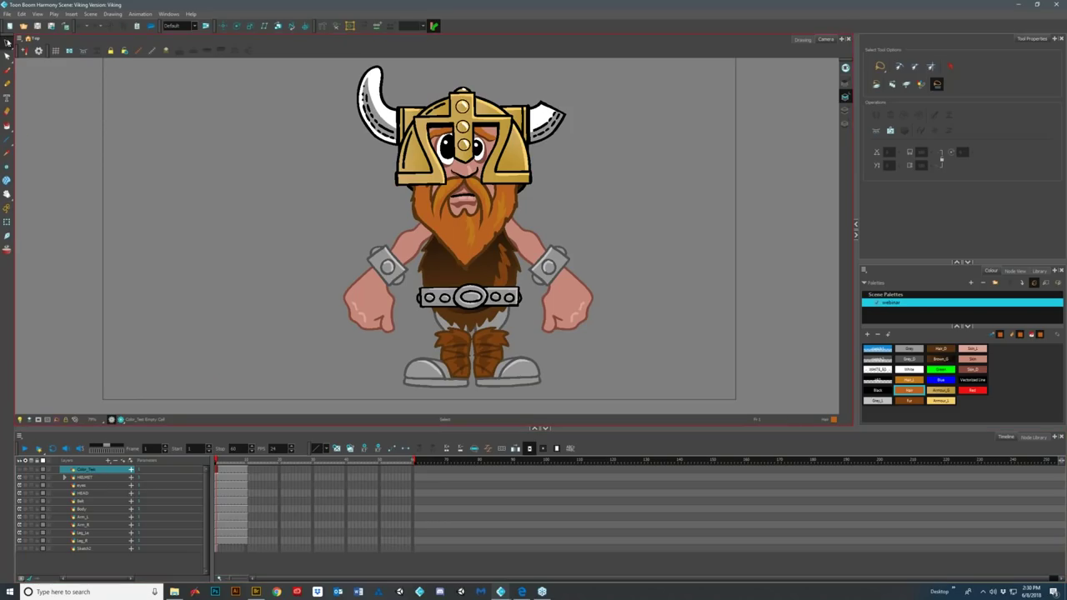
- Select the HEAD layer and the Arm_L layer, and solo Arm_L briefly to view that arm on its own
click(8, 42)
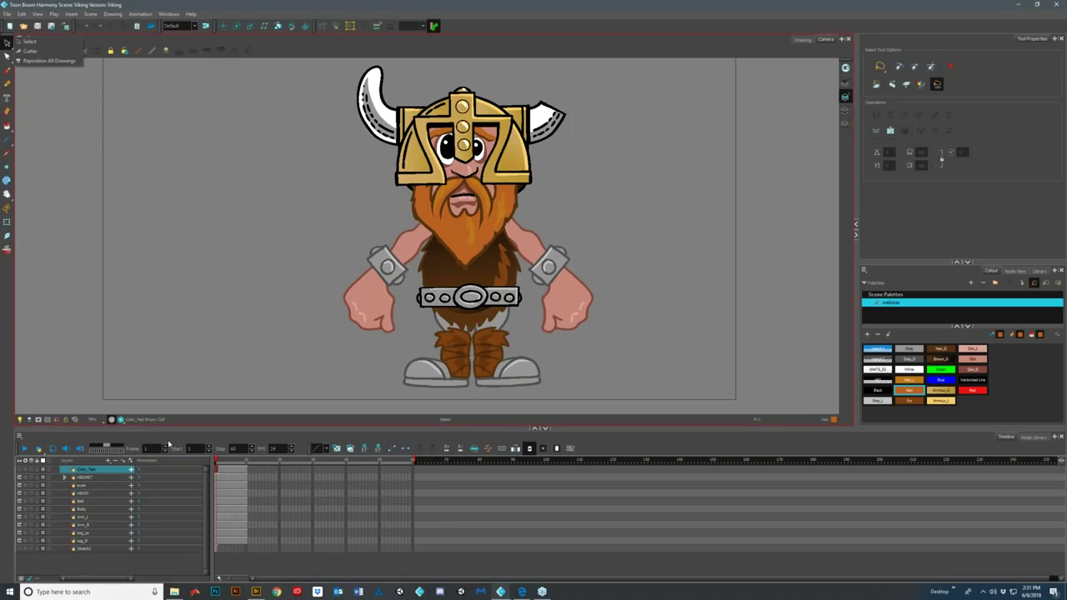
click(98, 493)
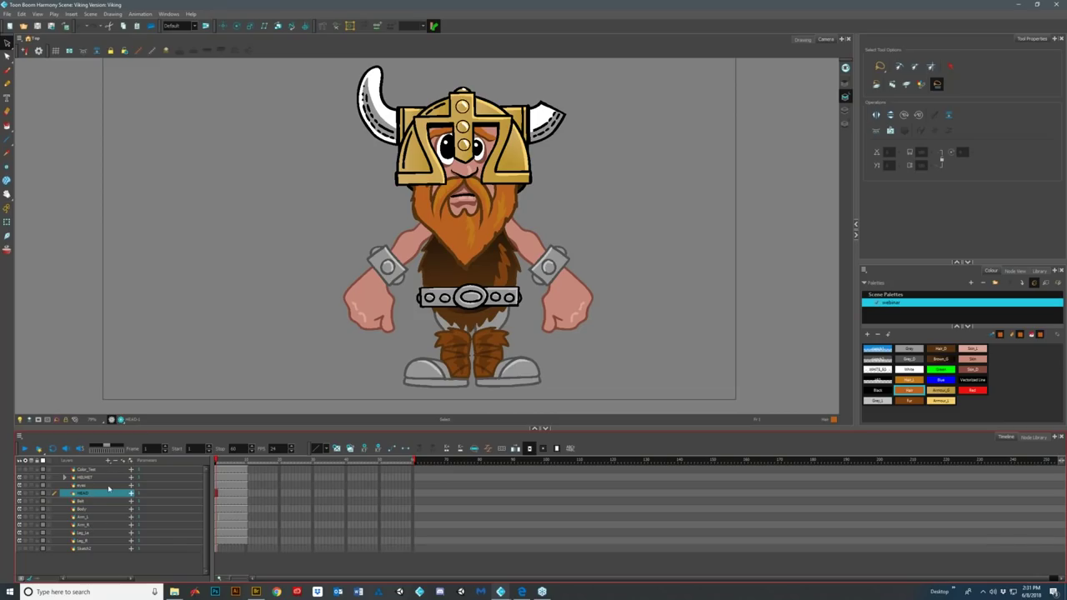
click(85, 518)
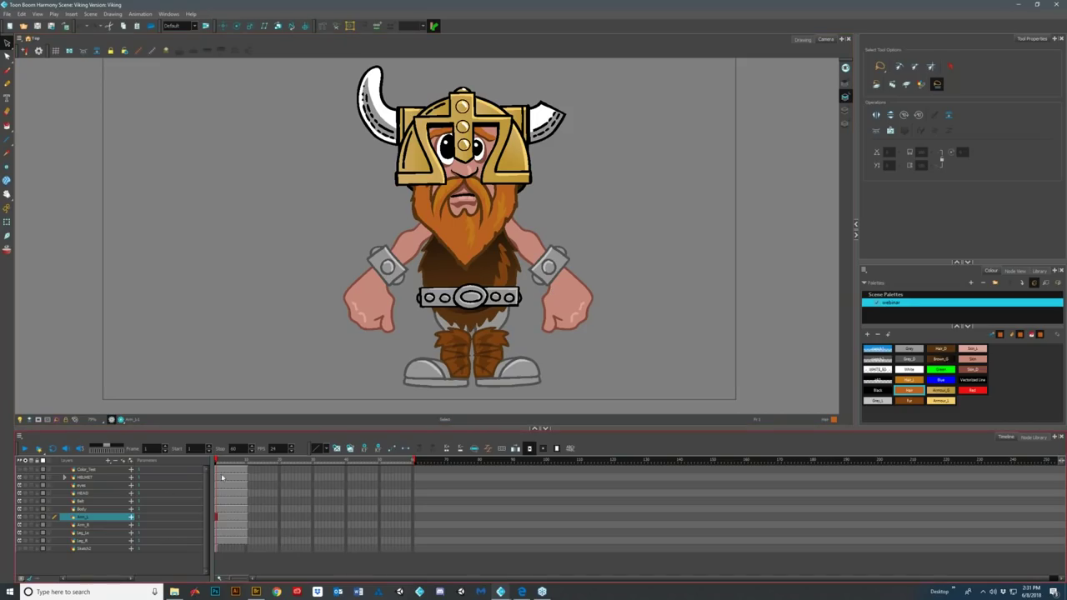
click(25, 517)
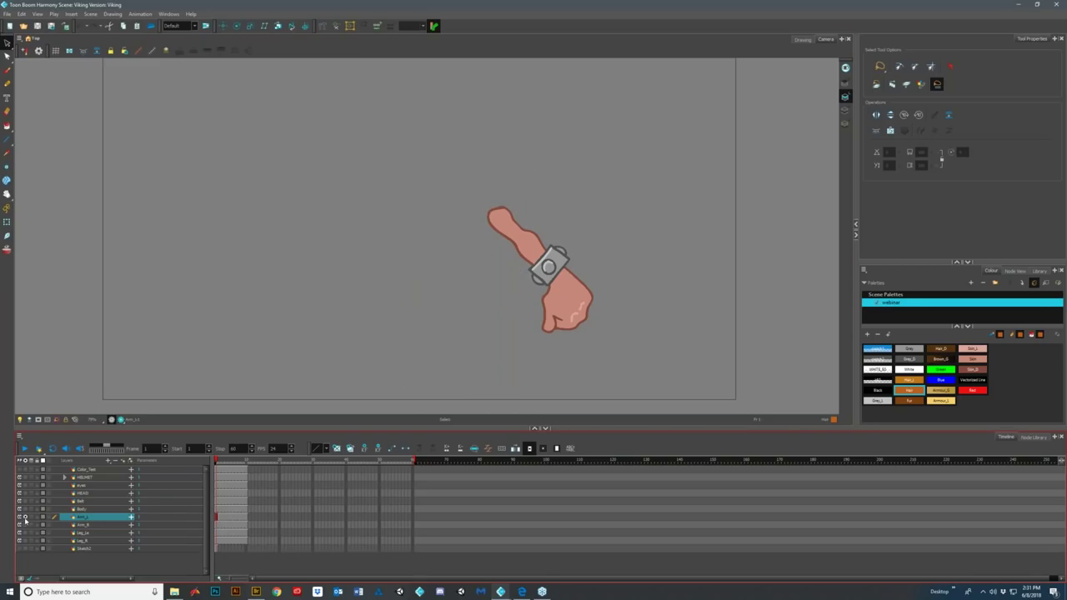
click(25, 518)
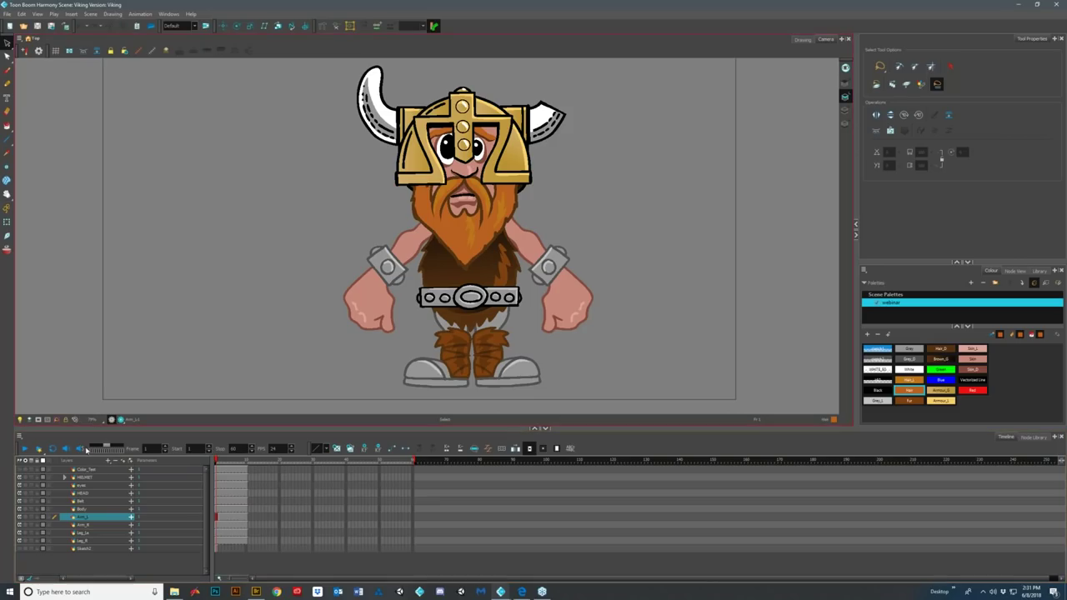
- Activate the Rotate tool and highlight the artwork of the HELMET and eyes layers one after another
click(94, 478)
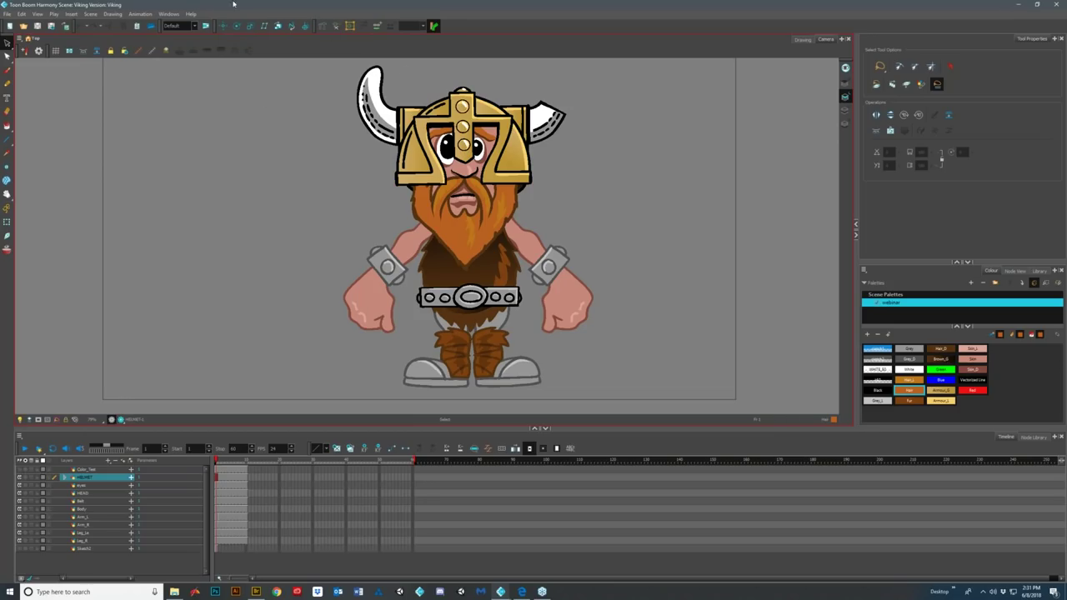
click(237, 26)
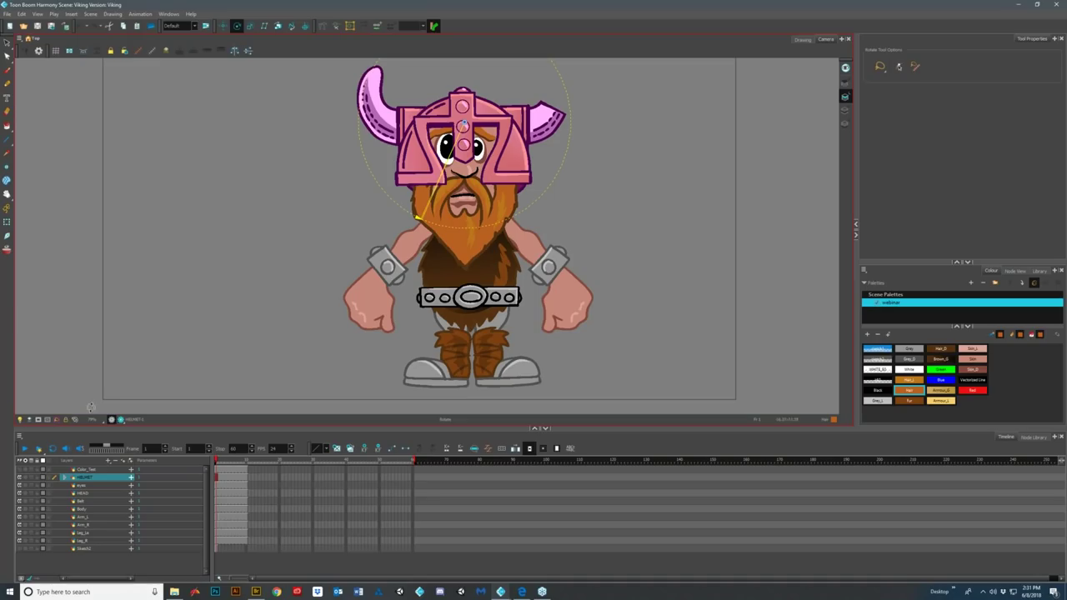
click(85, 485)
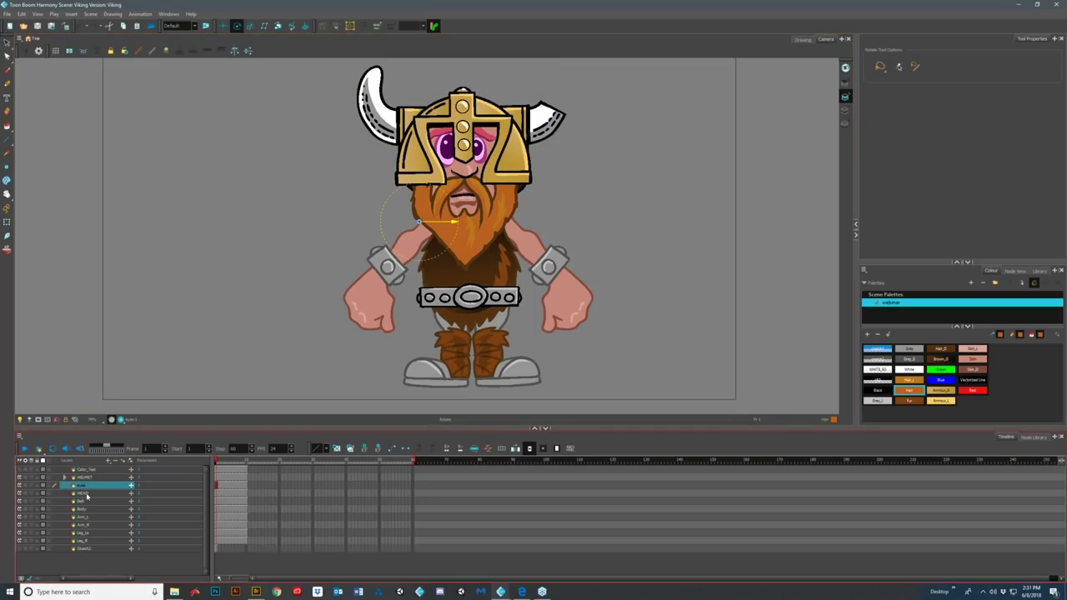
- Reposition the rotation pivot of the eyes layer, and move the HEAD layer's pivot beside the mouth
drag(427, 221, 408, 225)
click(95, 492)
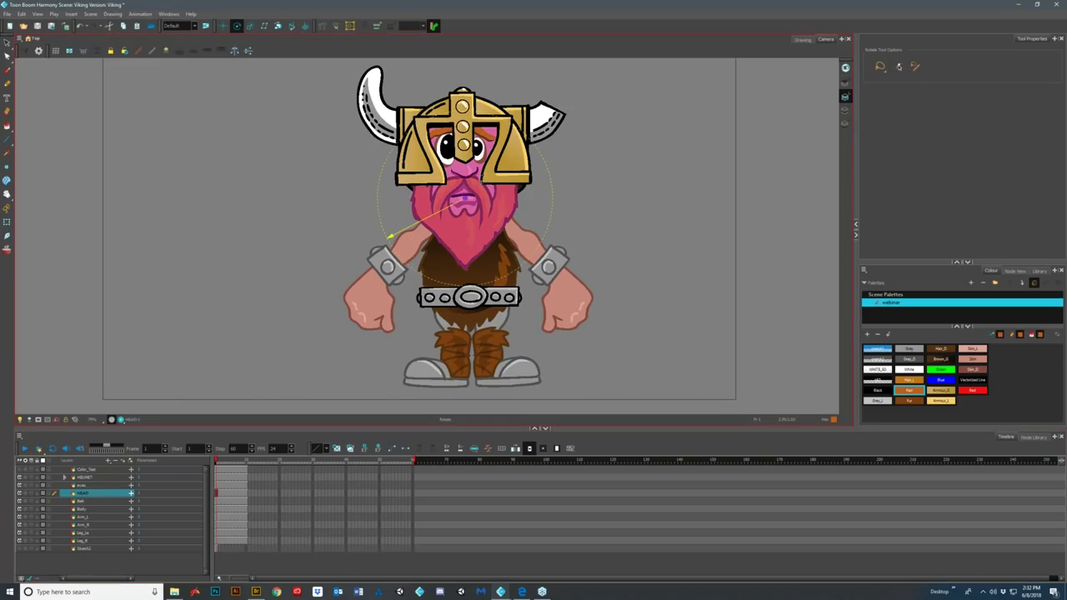
drag(466, 200, 491, 218)
- Check the Belt and Body pivots, and nudge the Arm_L layer's rotation pivot slightly outward near the shoulder
click(87, 500)
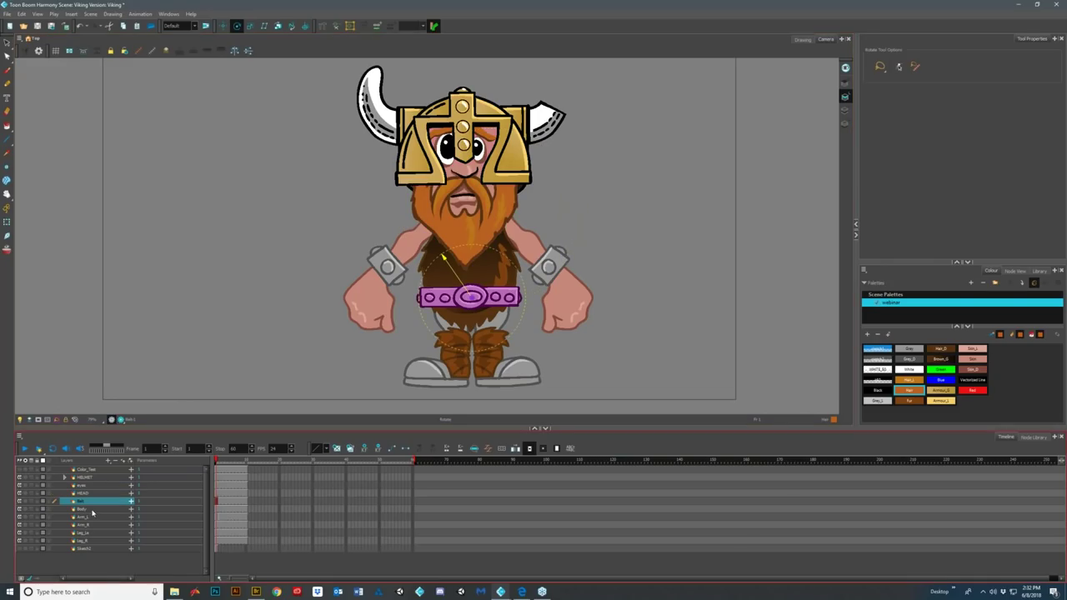
click(92, 509)
click(93, 518)
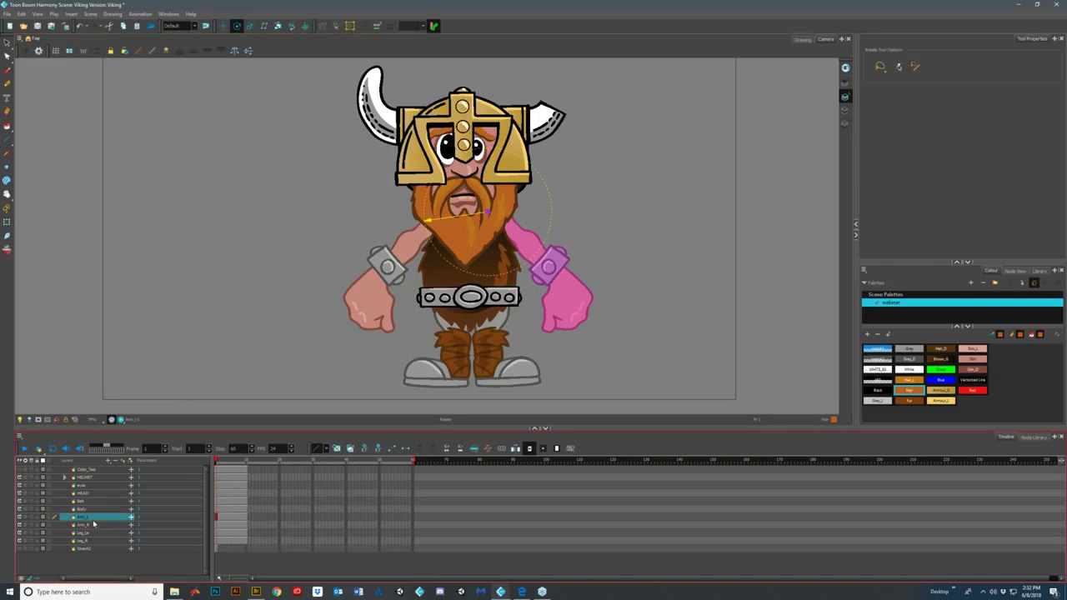
drag(489, 214, 495, 213)
- Examine the pivots of the Arm_R layer, both leg layers and the sketch layer in turn
click(92, 526)
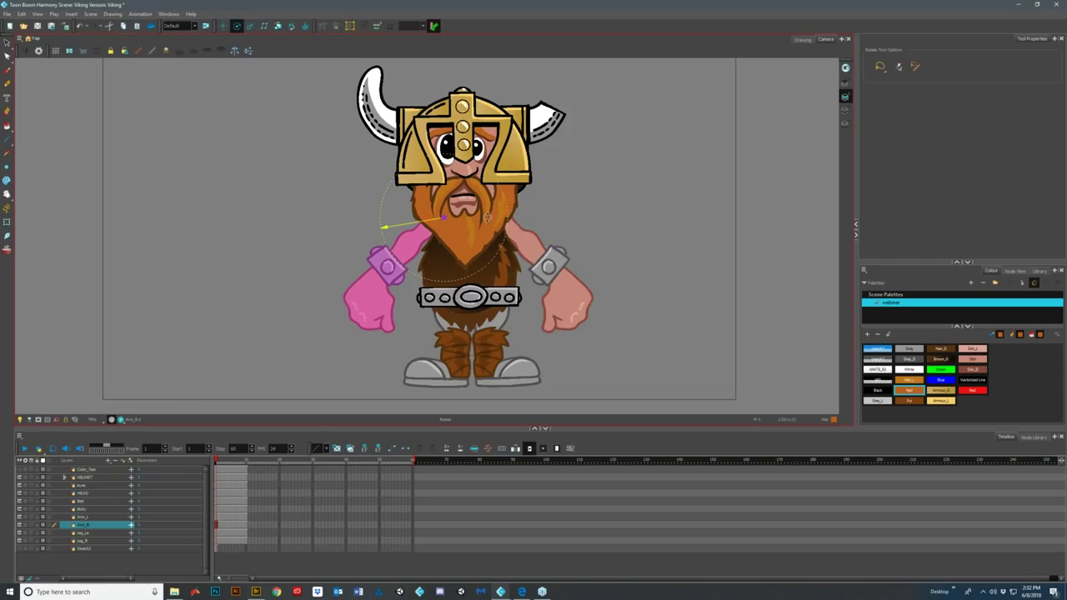
click(97, 534)
click(90, 542)
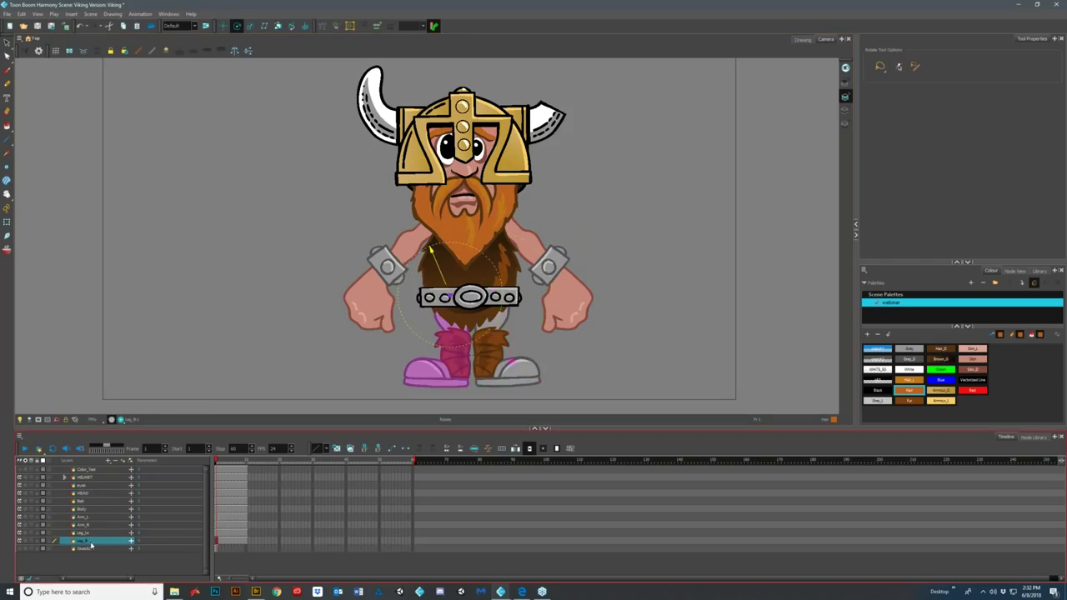
click(92, 551)
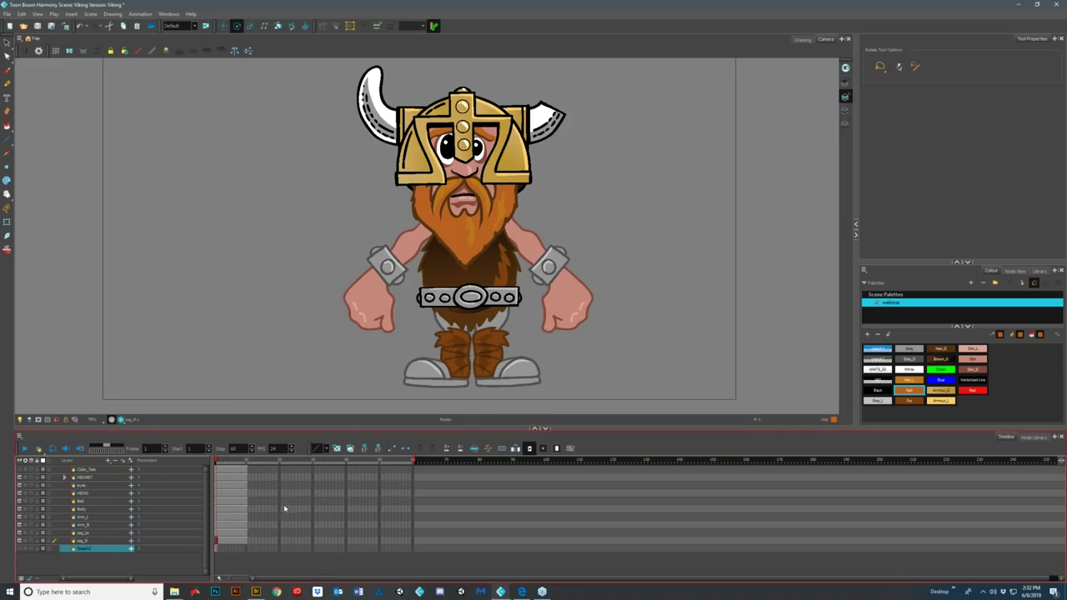
- Move the HEAD layer's rotation pivot up to the bridge of the nose with the Rotate tool
click(104, 493)
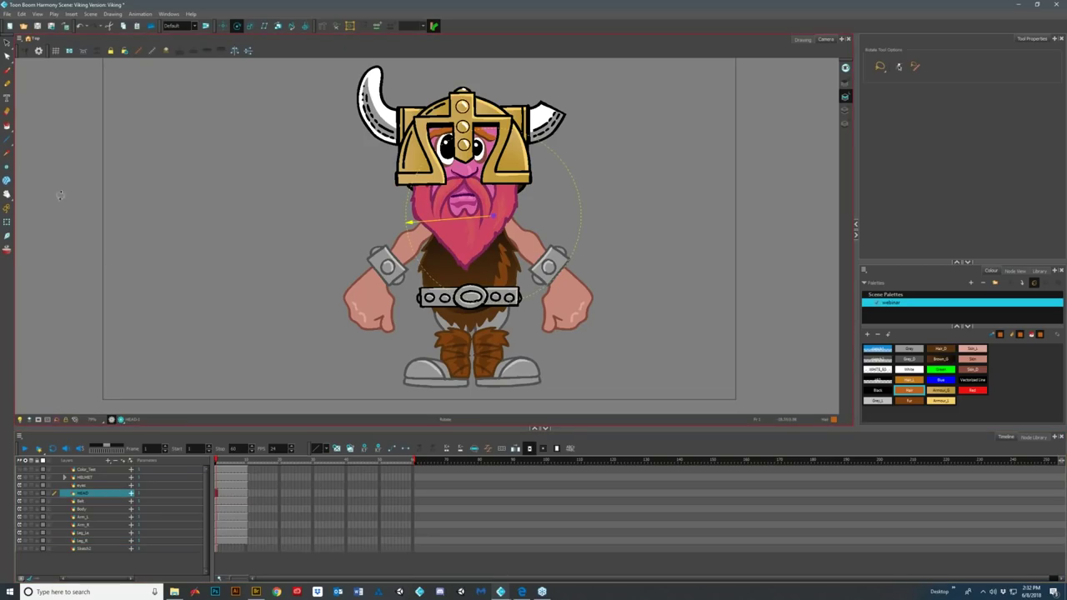
click(8, 222)
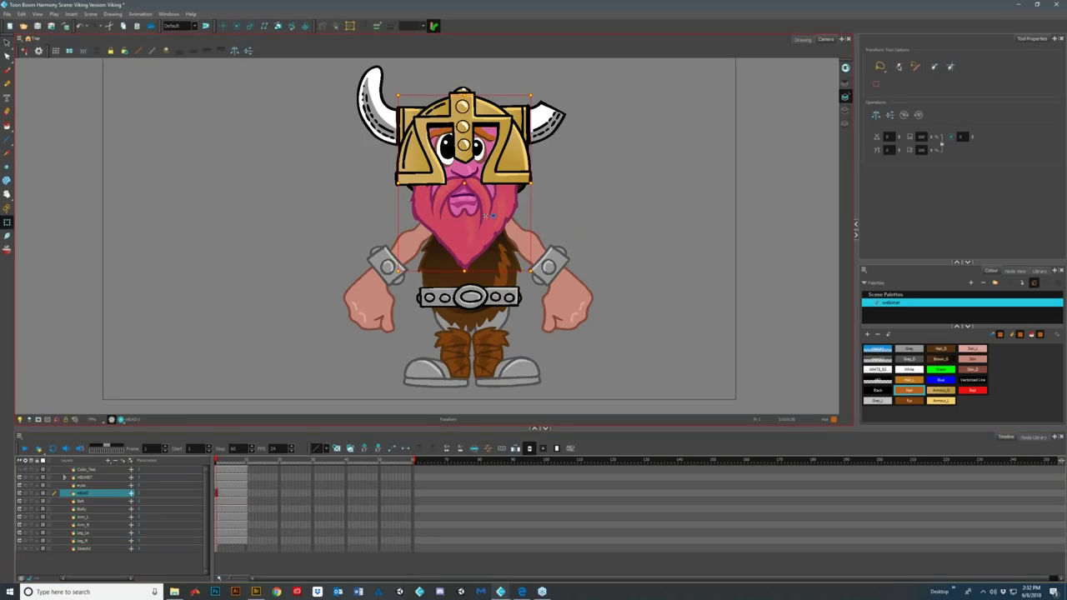
click(237, 26)
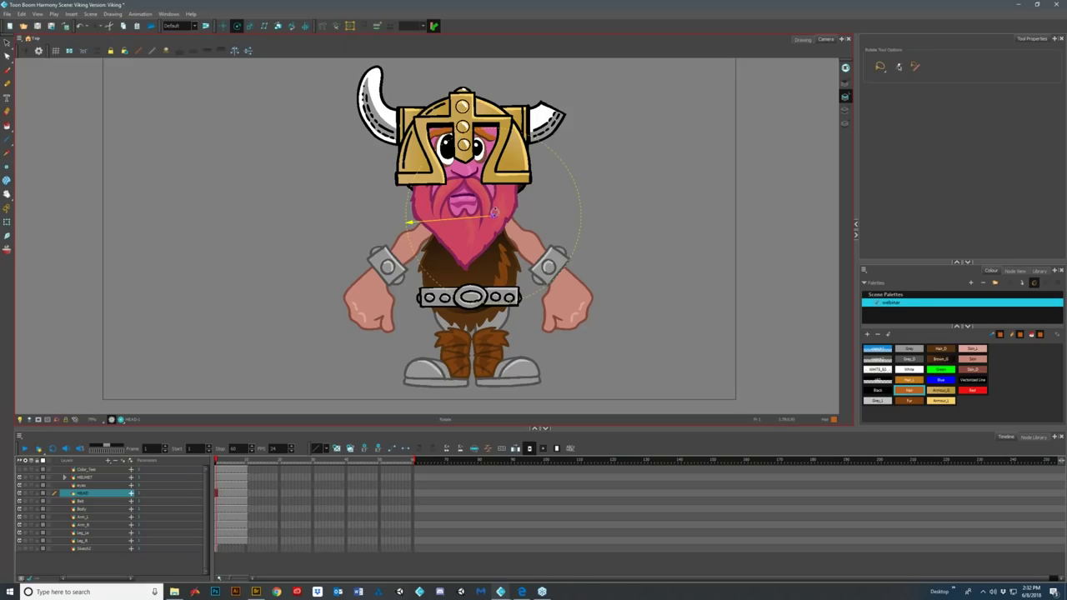
drag(492, 217, 465, 163)
- Try rotating the HEAD layer around its new pivot with the Transform tool
key(shift+t)
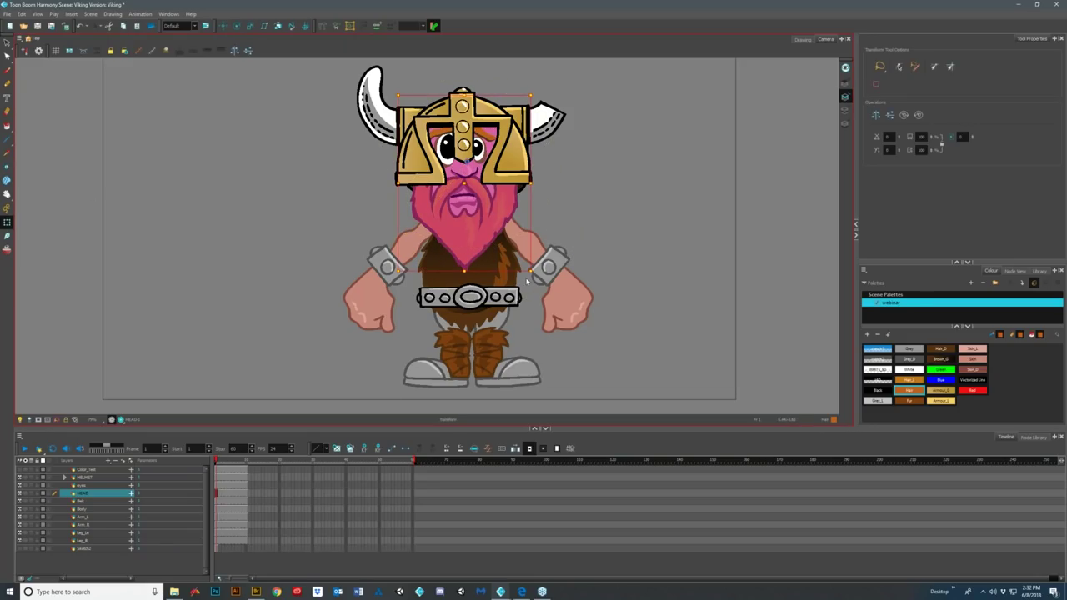
drag(528, 280, 527, 282)
key(ctrl+z)
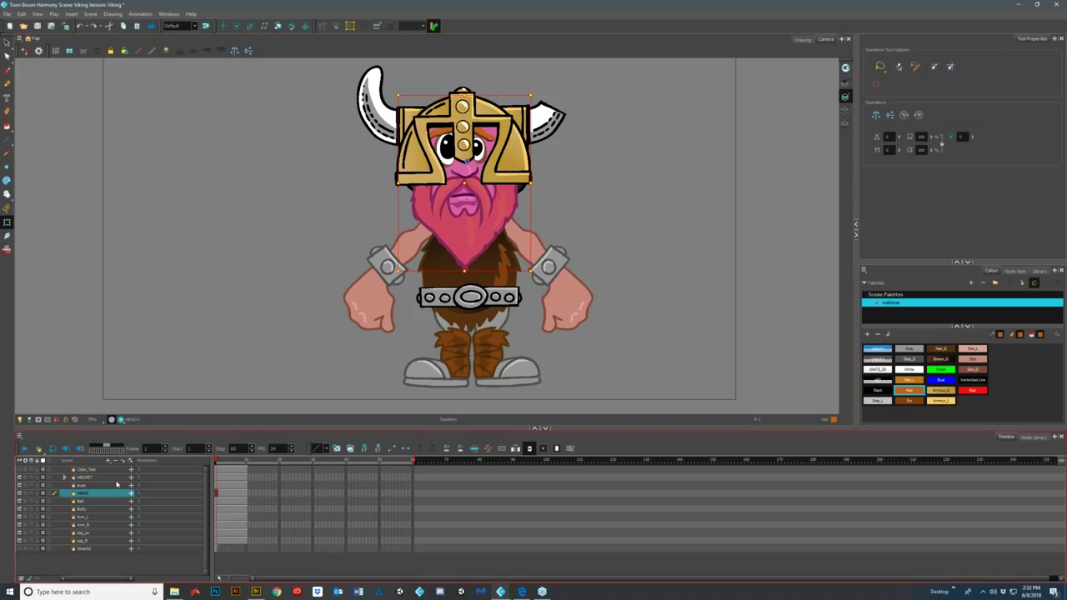
- Try rotating the HELMET layer slightly back and forth around its pivot
click(97, 478)
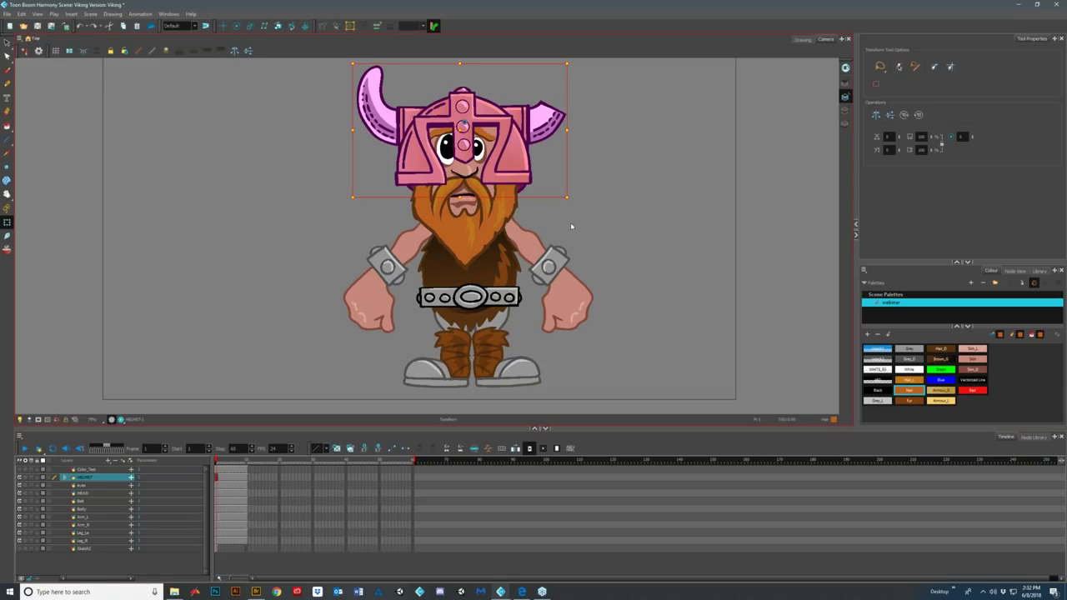
mouse_move(575, 202)
mouse_down()
mouse_move(581, 212)
mouse_move(587, 199)
mouse_up()
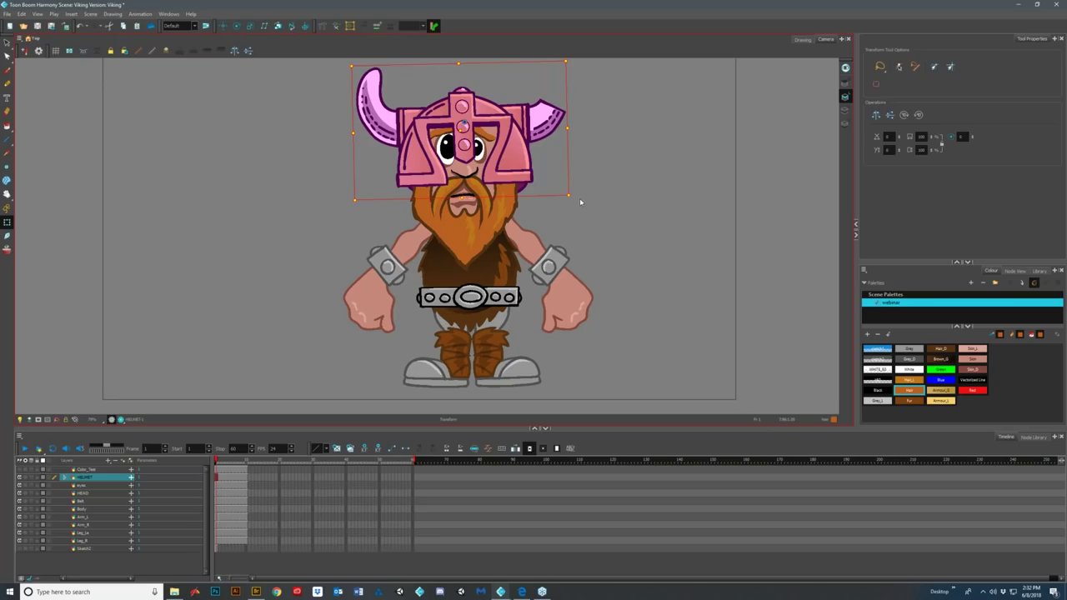
drag(577, 202, 574, 208)
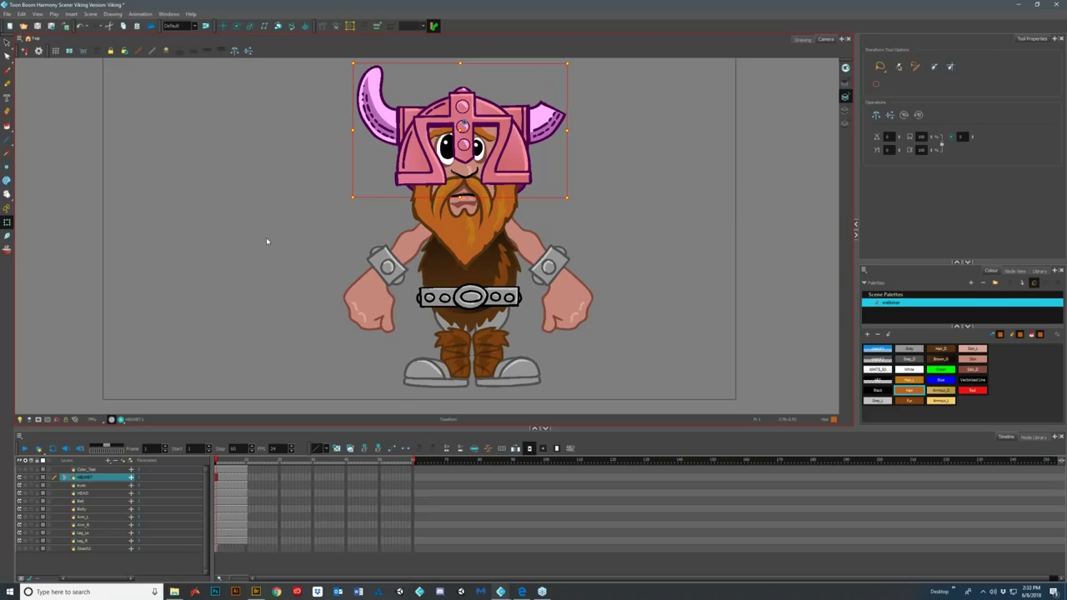
- Flip the HELMET layer horizontally back and forth several times
key(4)
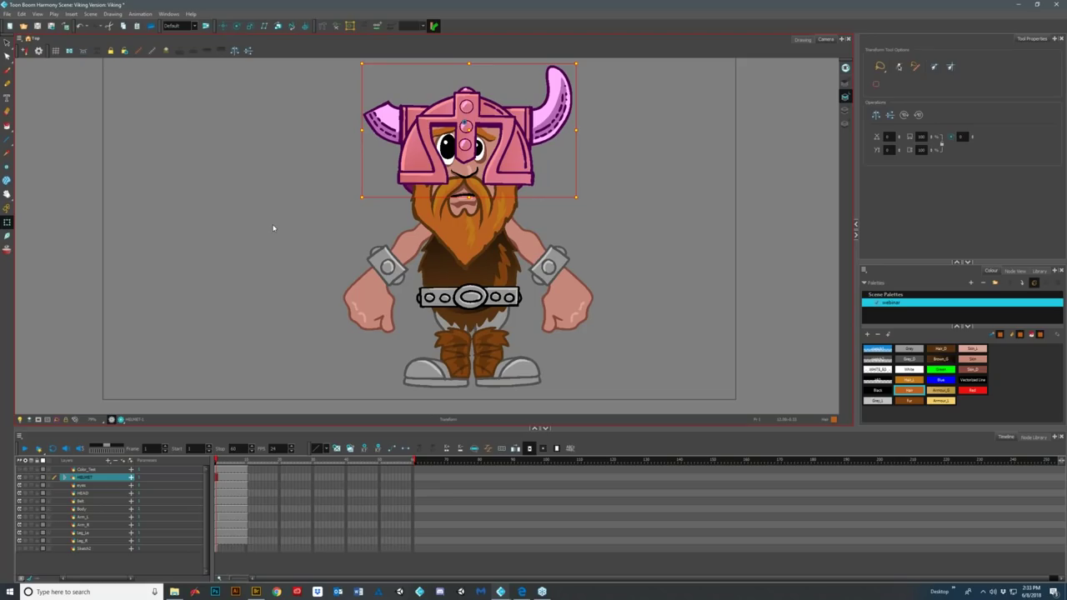
key(4)
key(4)
key(4)
key(4)
key(4)
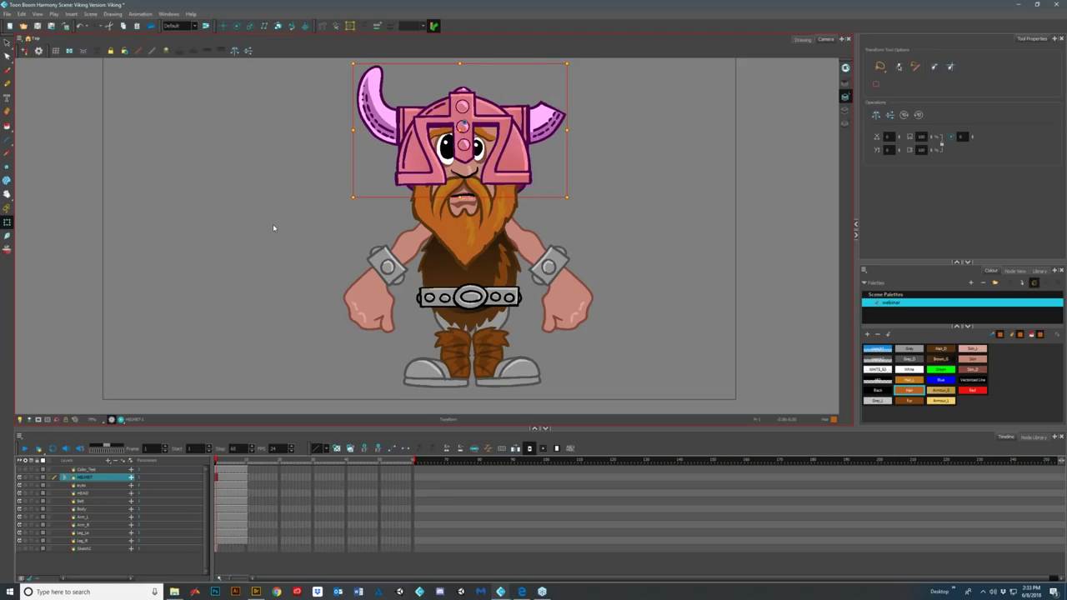
key(4)
key(4)
key(4)
key(4)
- Flip the HELMET layer vertically back and forth, ending in its upright orientation
key(5)
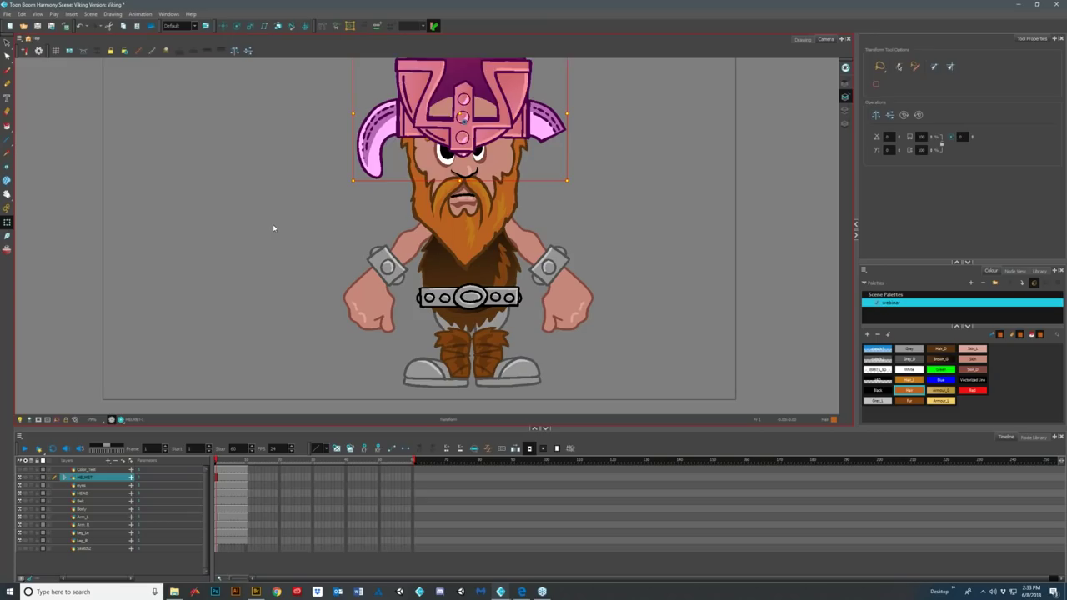
key(5)
key(5)
key(5)
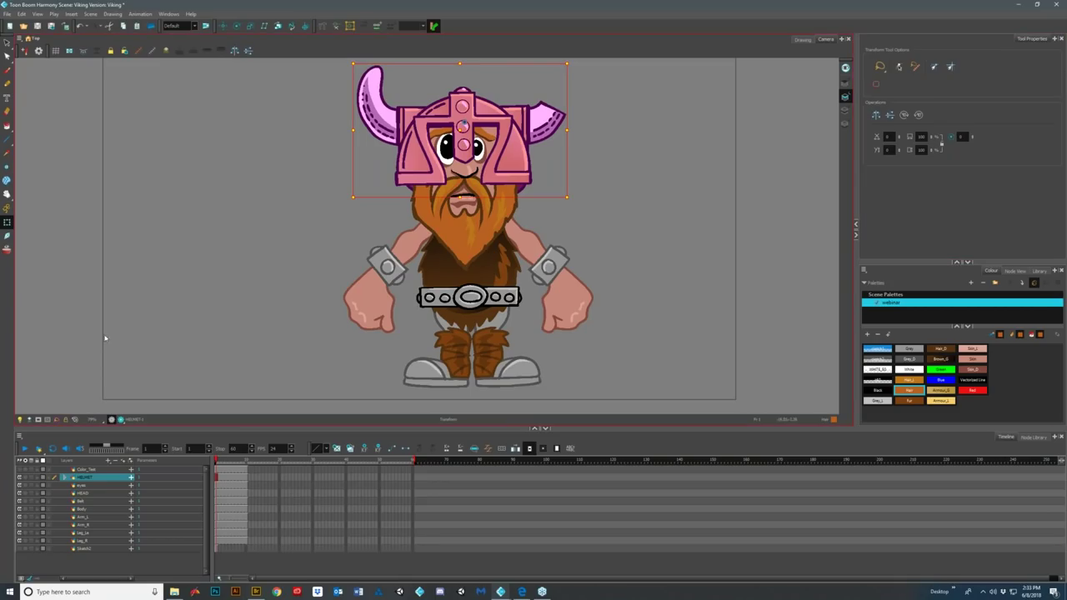
- Try flipping the Arm_L drawing horizontally with the Select tool and Flip Horizontal
click(89, 519)
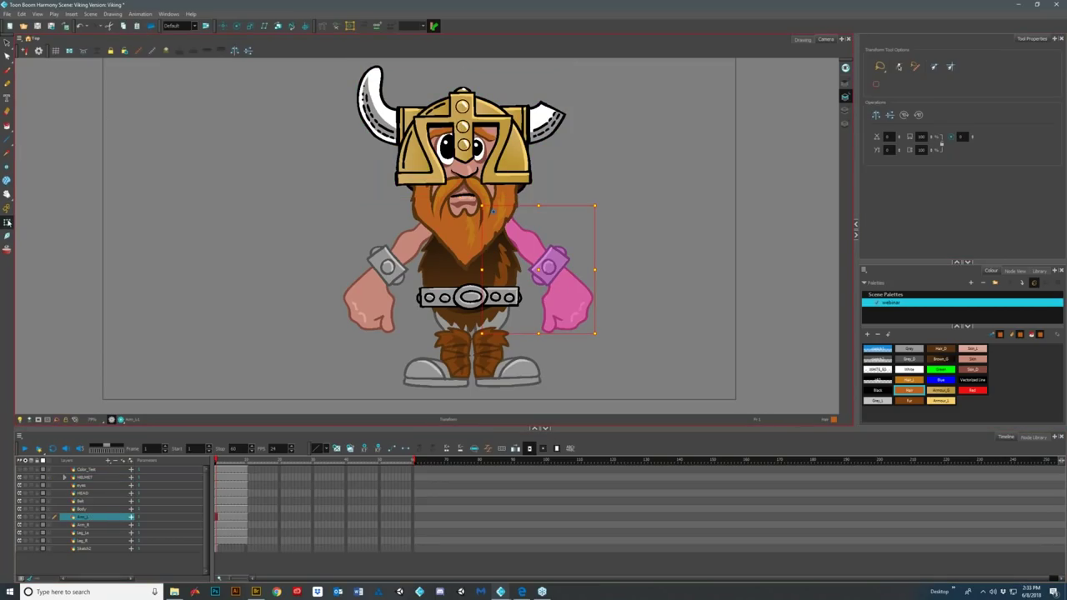
key(alt+s)
key(Escape)
mouse_move(642, 243)
mouse_down()
mouse_move(551, 228)
mouse_move(536, 309)
mouse_move(548, 339)
mouse_move(605, 339)
mouse_move(646, 276)
mouse_move(663, 317)
mouse_up()
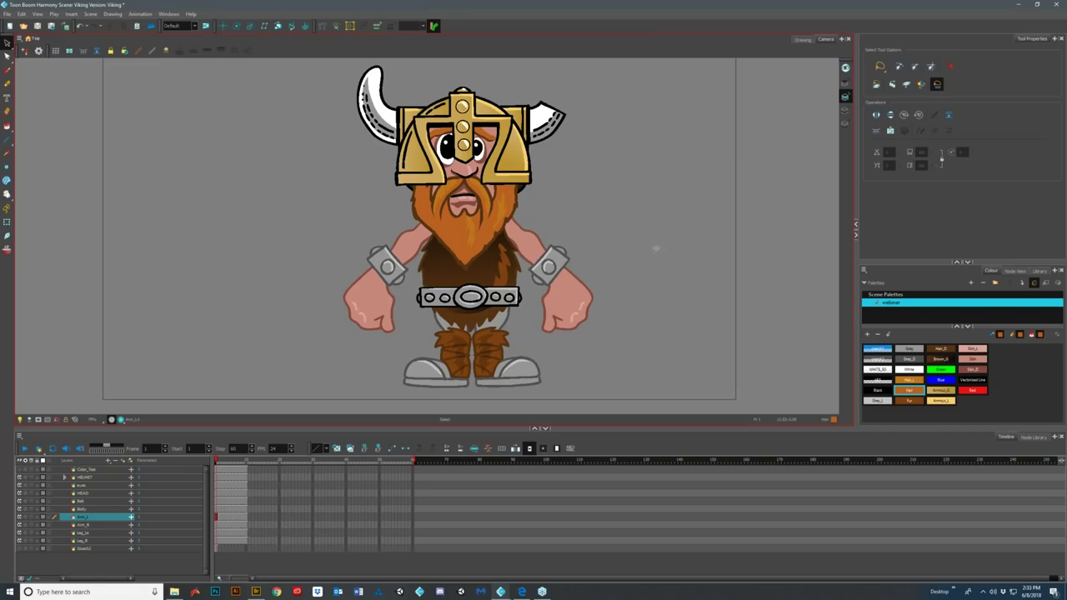
click(552, 248)
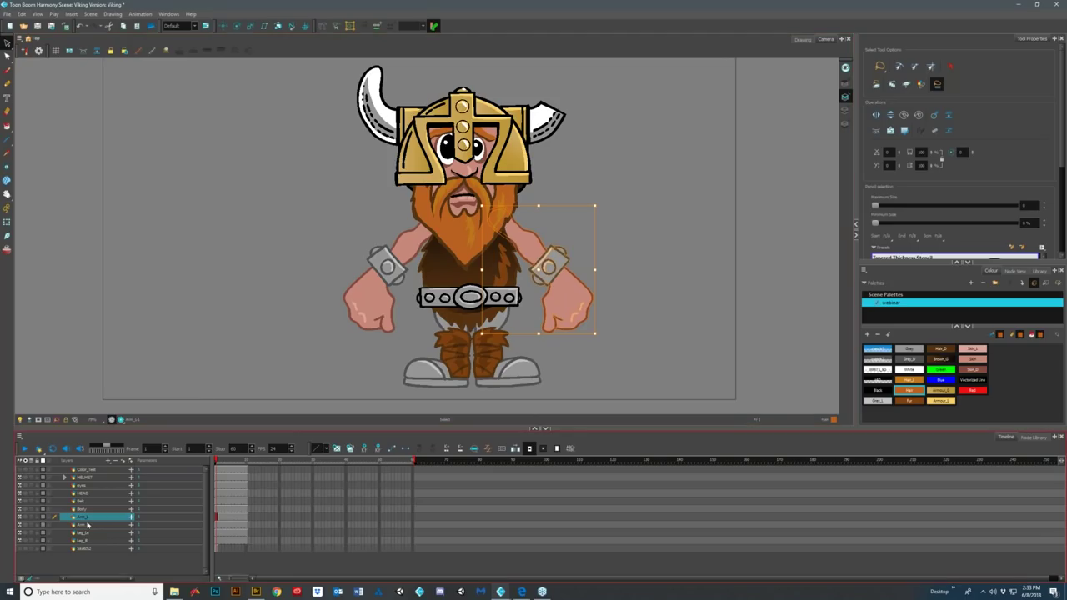
right_click(561, 291)
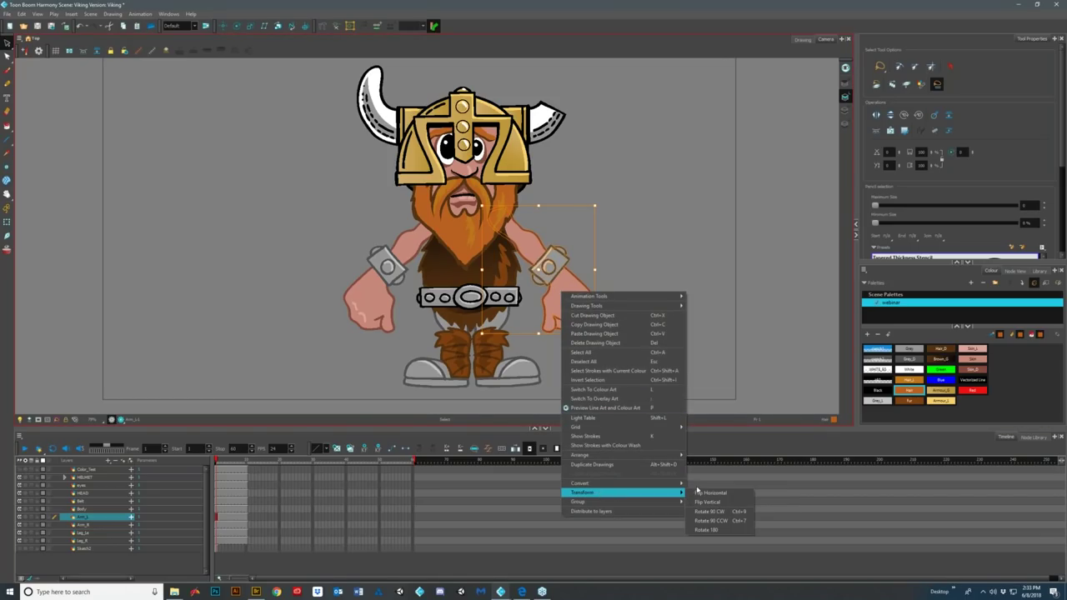
click(710, 493)
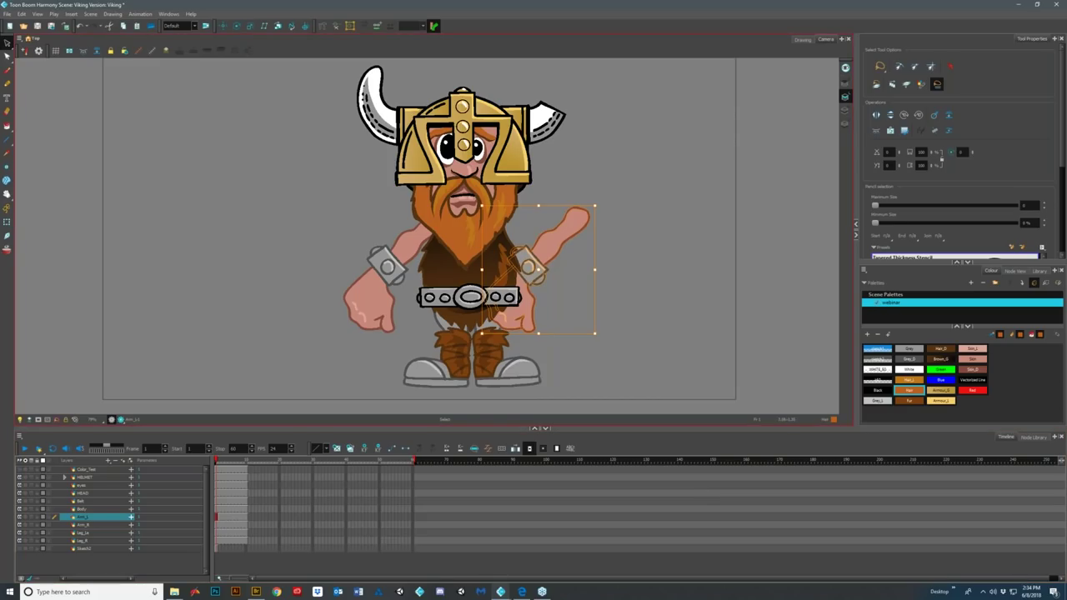
key(ctrl+z)
click(667, 237)
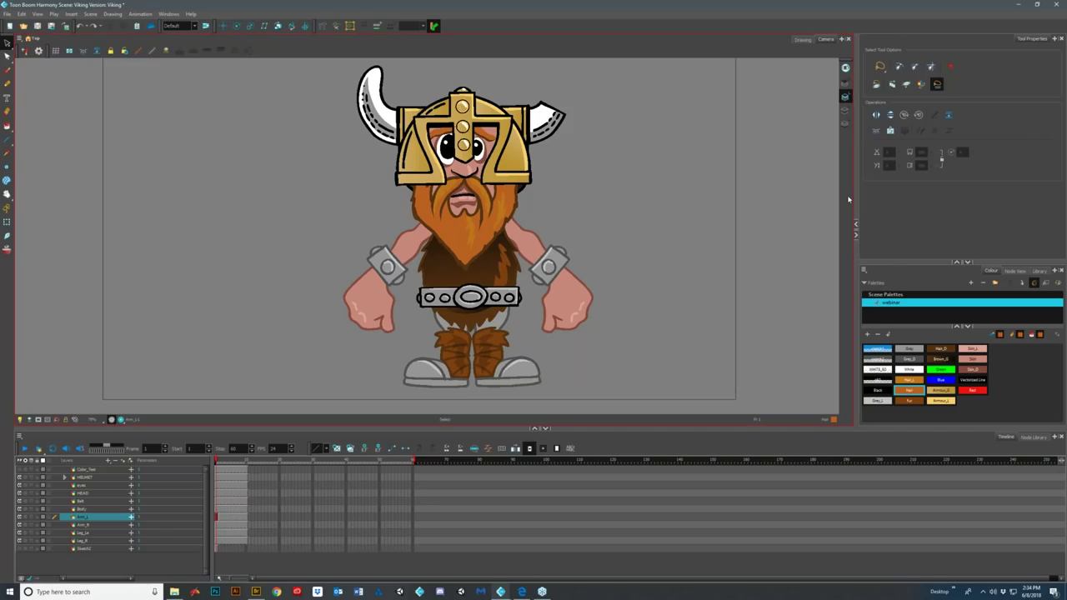
click(7, 71)
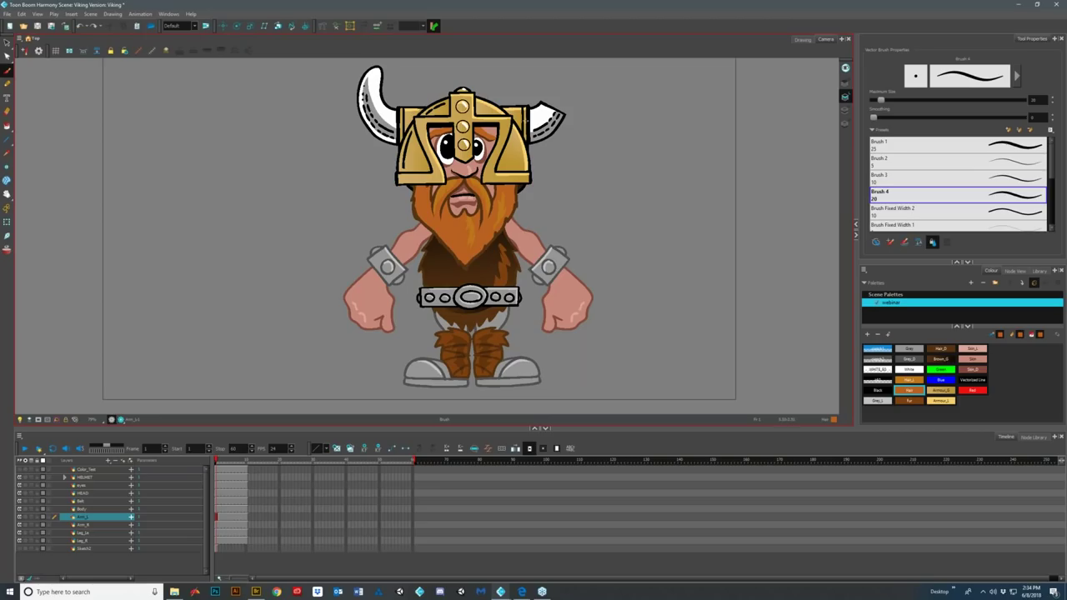
key(alt+s)
mouse_move(371, 60)
mouse_down()
mouse_move(311, 326)
mouse_move(492, 404)
mouse_move(650, 148)
mouse_move(634, 116)
mouse_up()
click(685, 234)
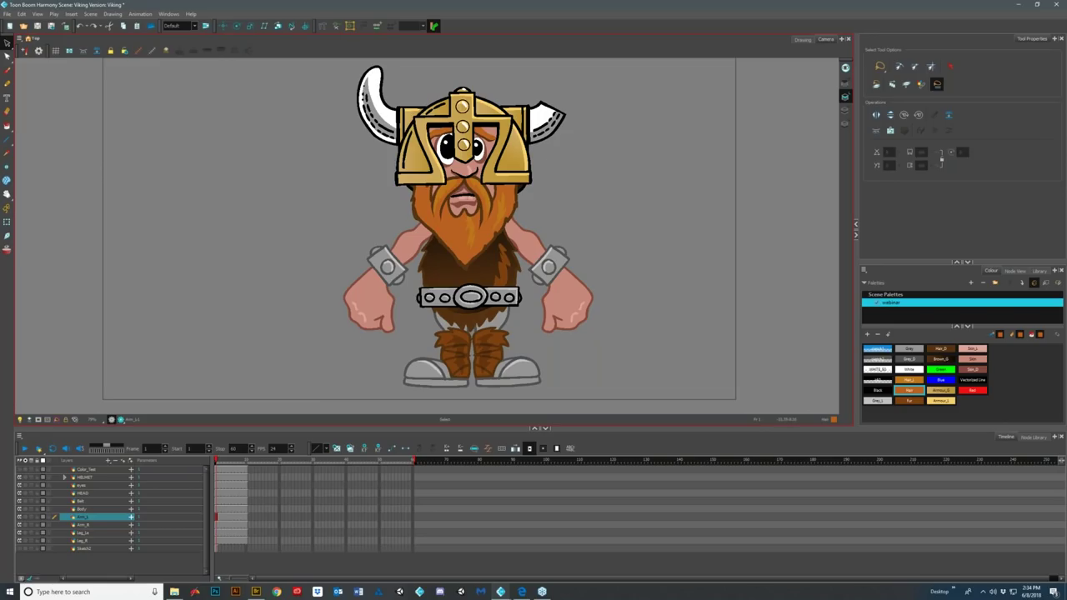
- Paint four horizontal blue strokes across the character on the Arm_L drawing with the Brush 4 preset
click(8, 71)
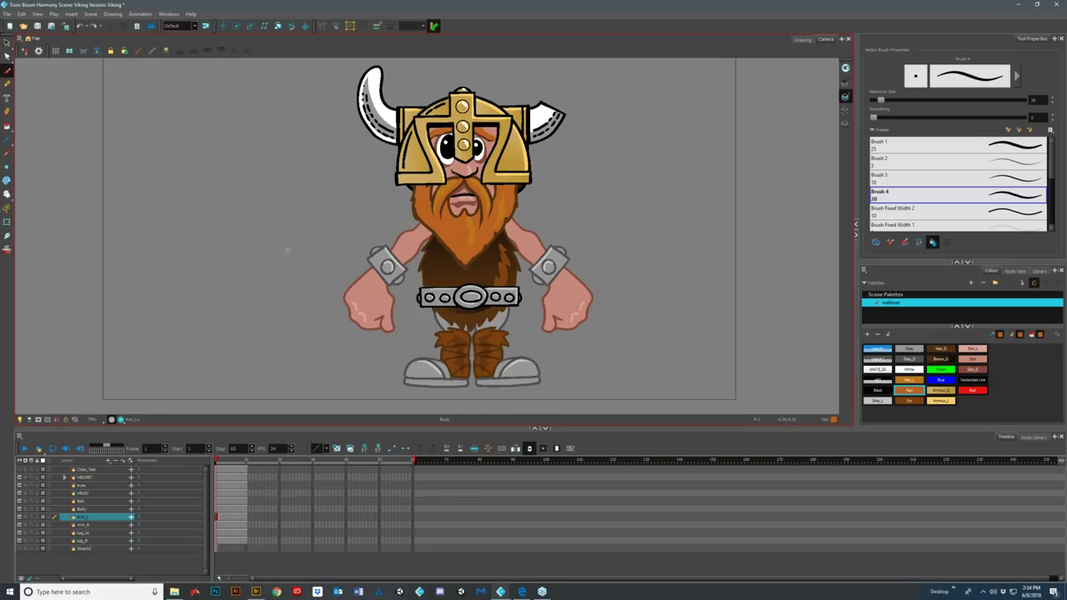
click(877, 349)
drag(164, 90, 654, 84)
drag(109, 186, 737, 185)
drag(175, 267, 709, 265)
mouse_move(172, 250)
mouse_down()
mouse_move(407, 235)
mouse_move(732, 249)
mouse_up()
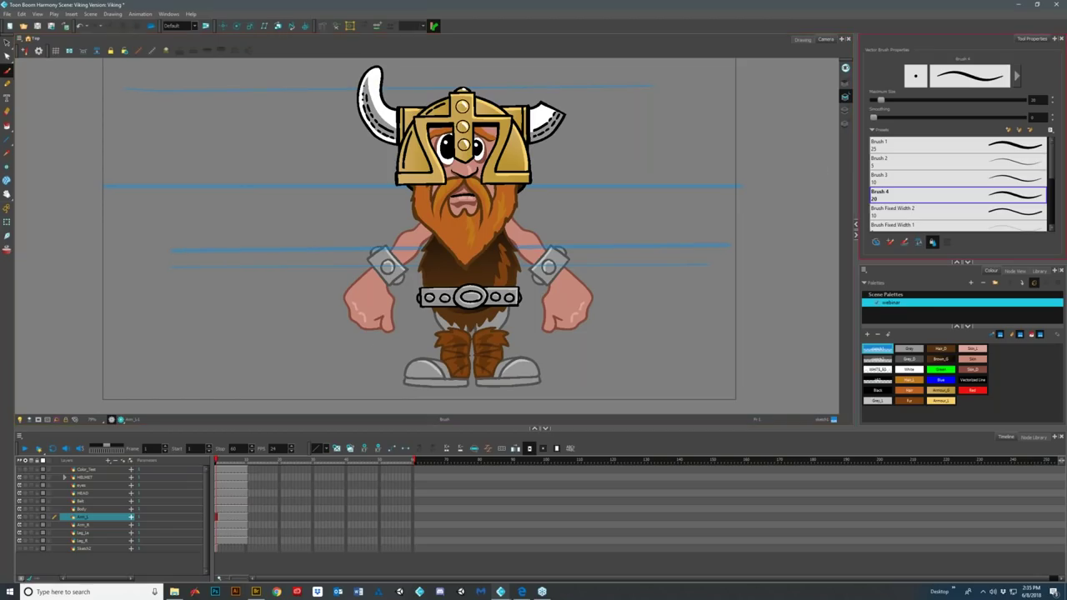
- Select all the blue brush strokes on the Arm_L drawing and delete them
click(7, 43)
mouse_move(93, 73)
mouse_down()
mouse_move(132, 123)
mouse_move(350, 275)
mouse_up()
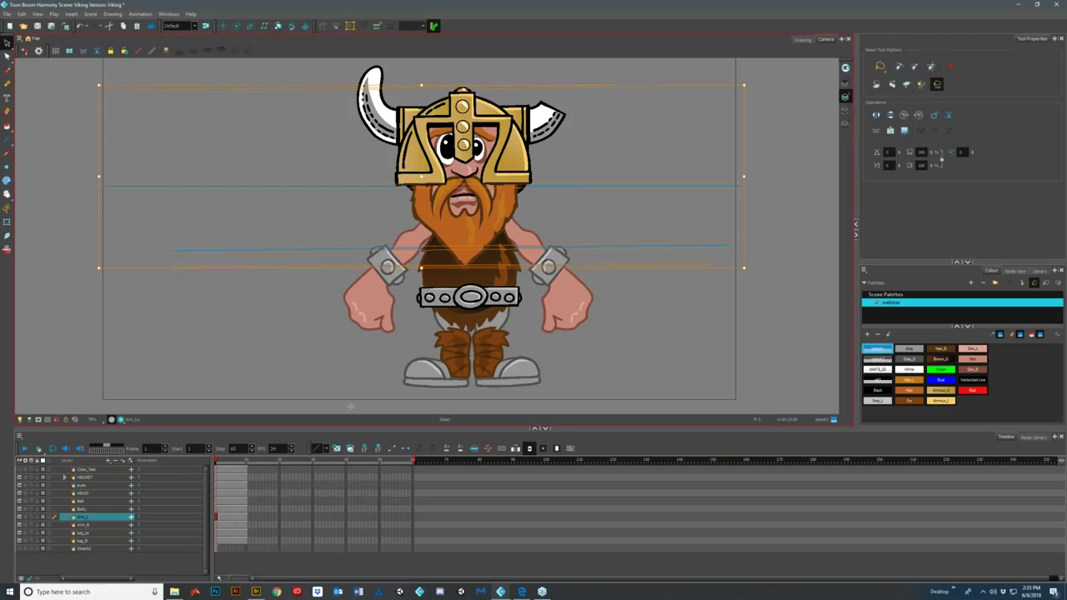
key(Delete)
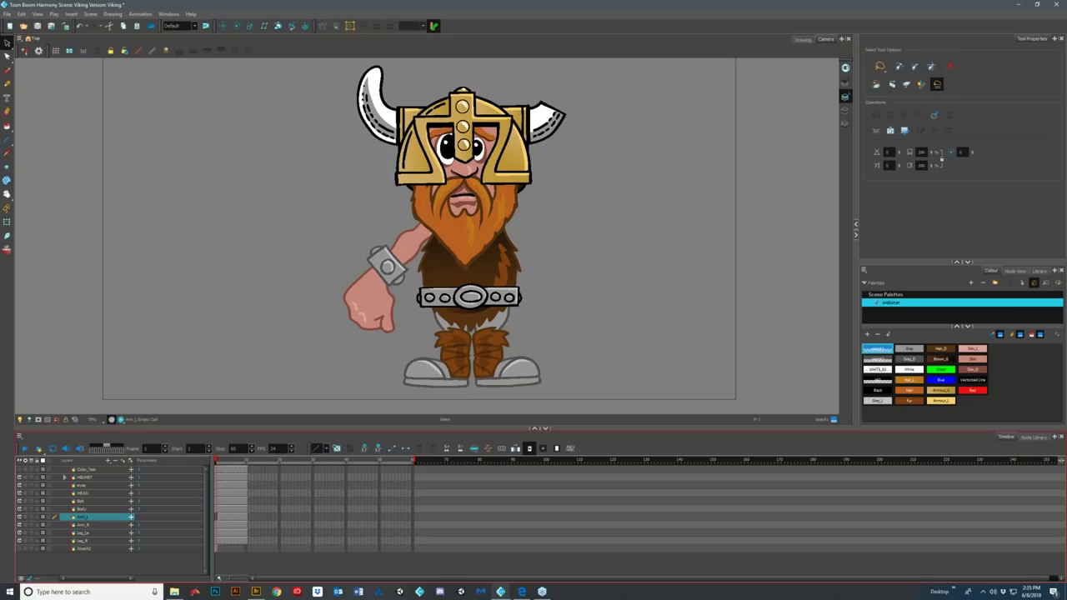
- Show the open-hand drawing on frame 1 of the Arm_L layer, and go to that layer's frame 2
click(219, 519)
click(217, 517)
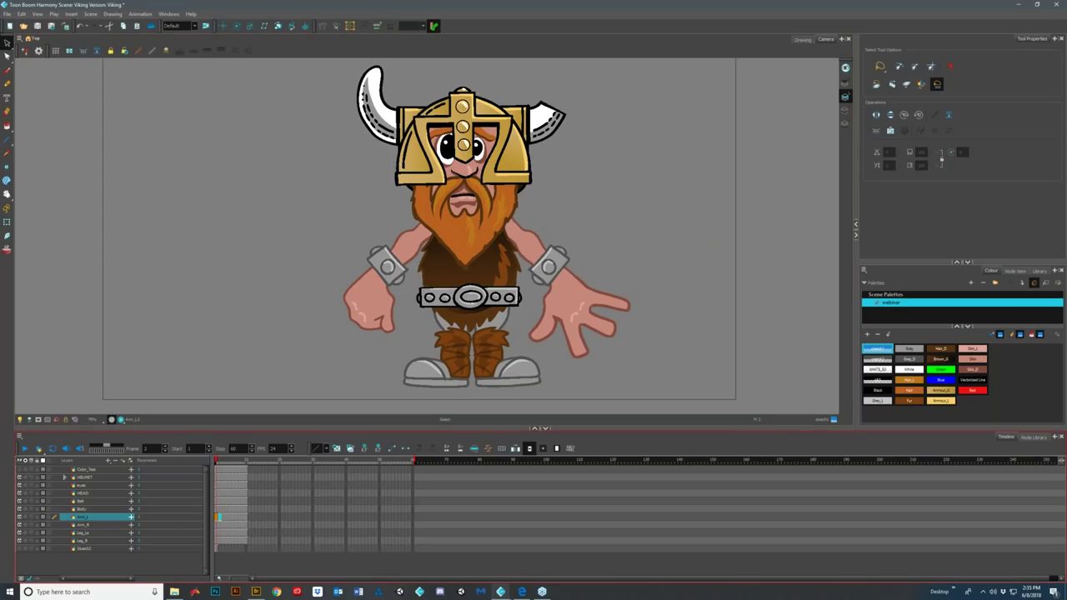
click(219, 517)
click(221, 518)
- Solo the HELMET, eyes and HEAD layers, and activate the Transform tool
click(25, 478)
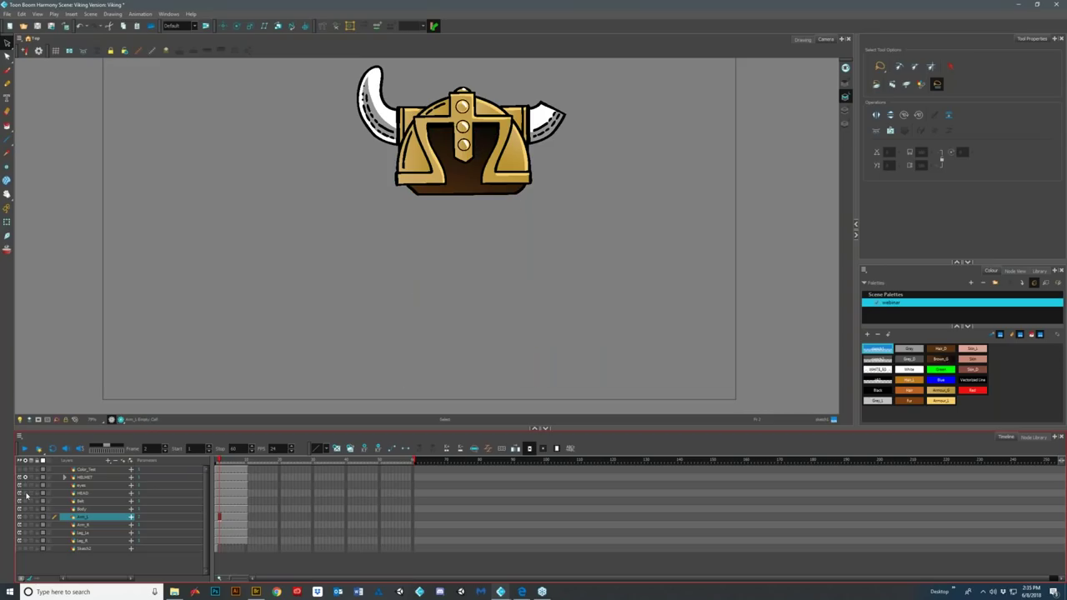
click(25, 486)
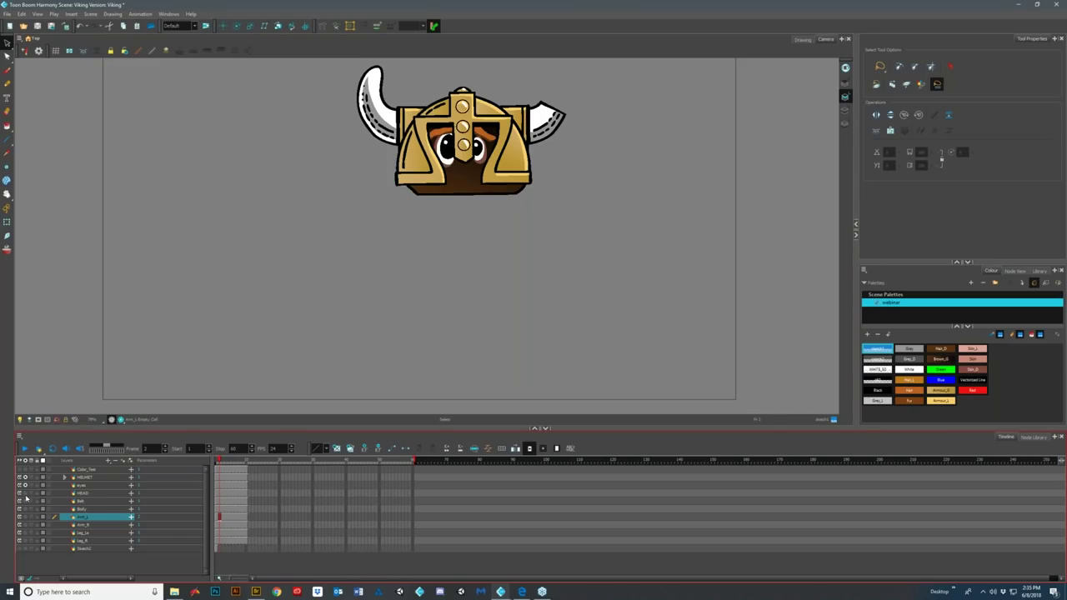
click(25, 493)
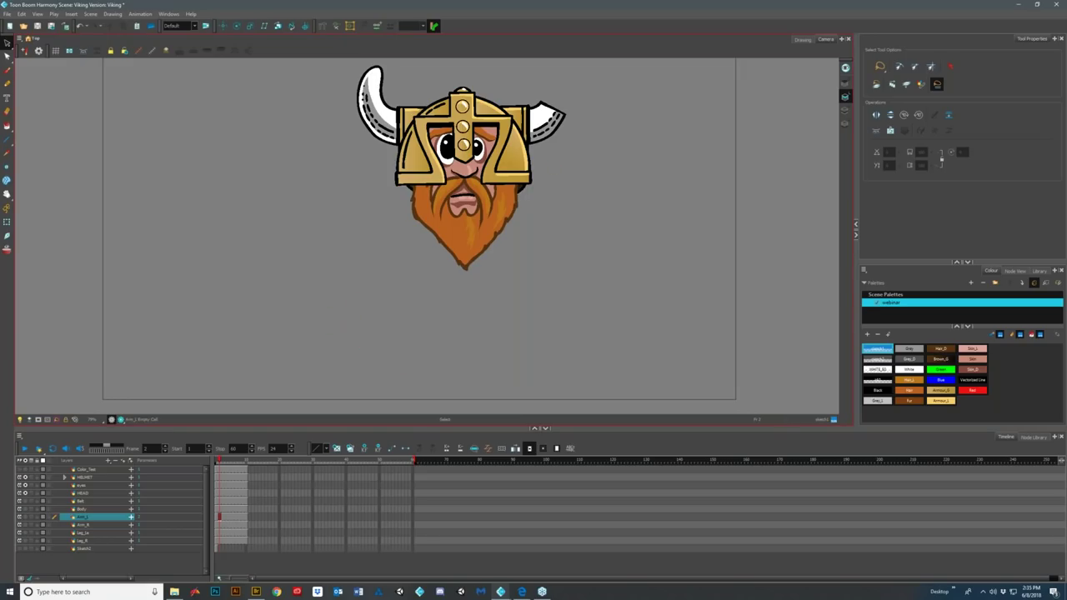
click(7, 223)
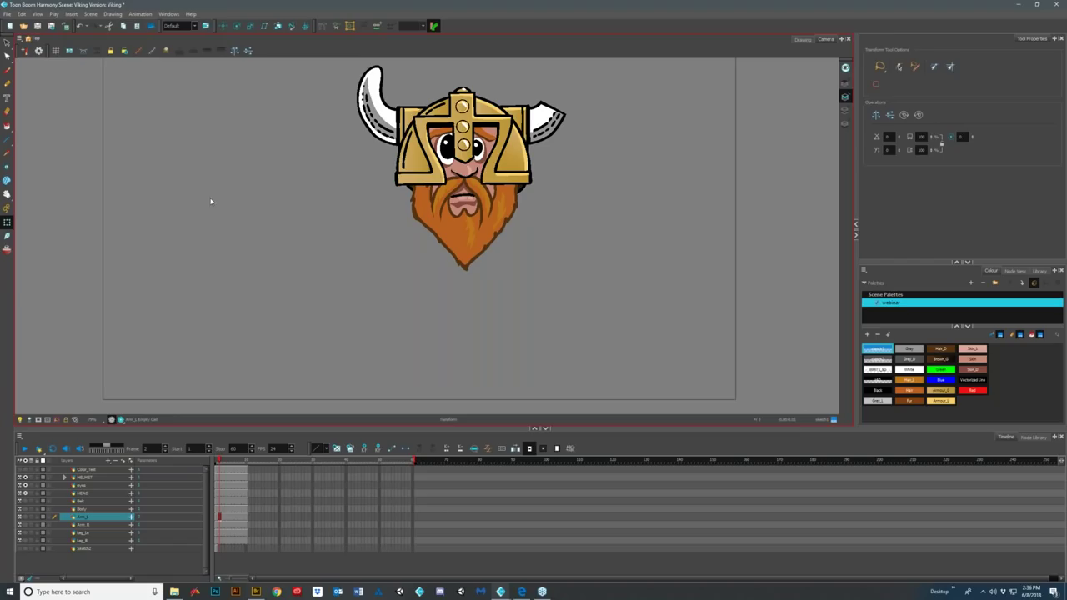
- Turn the HELMET layer's solo off and back on, and move the helmet up to just above the head
click(25, 477)
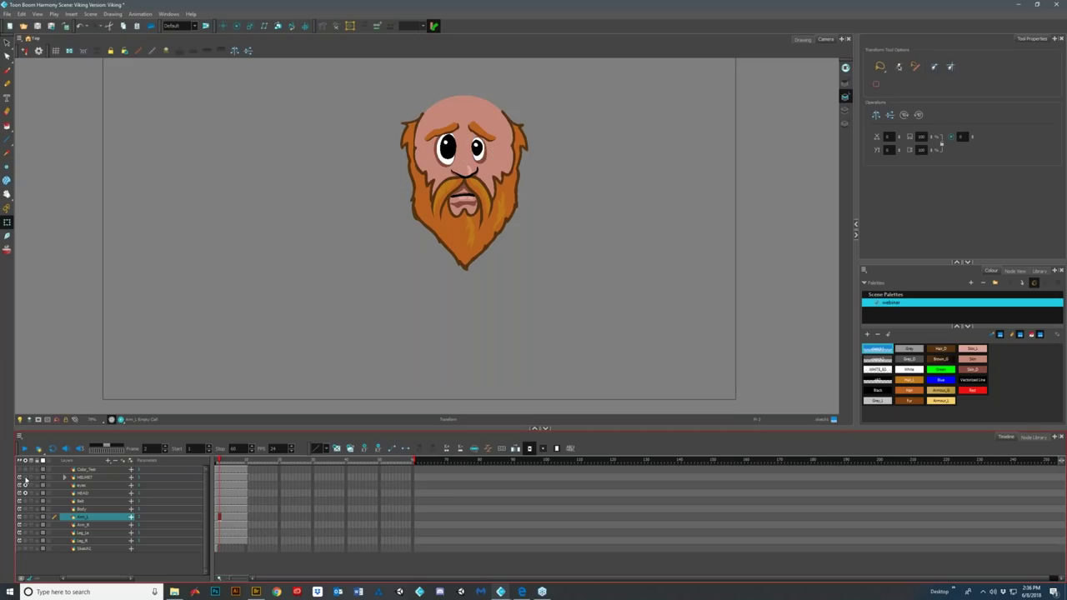
click(25, 477)
drag(423, 168, 642, 169)
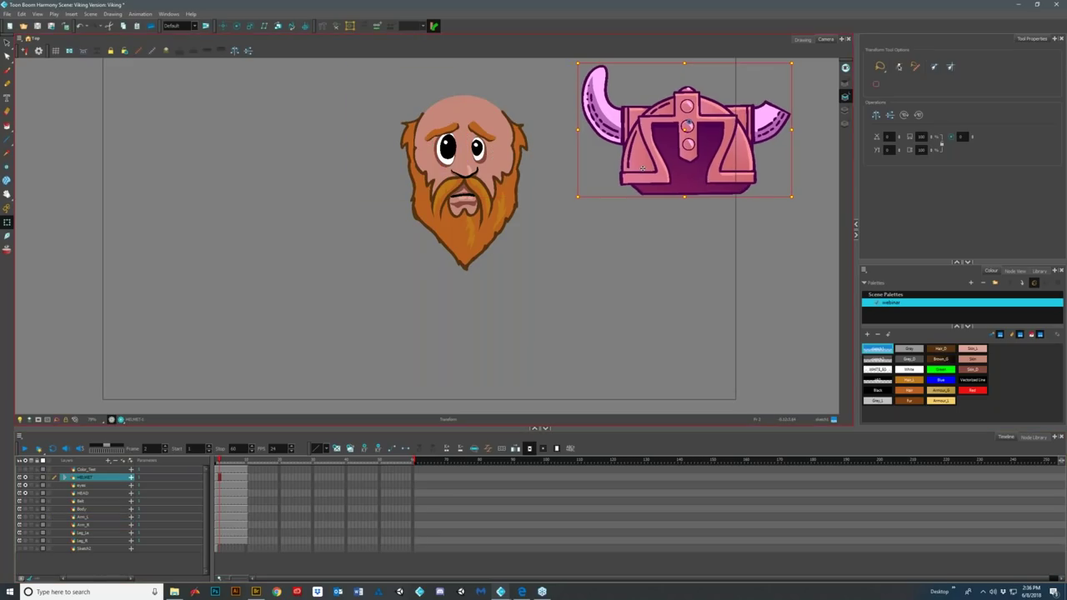
drag(747, 167, 489, 83)
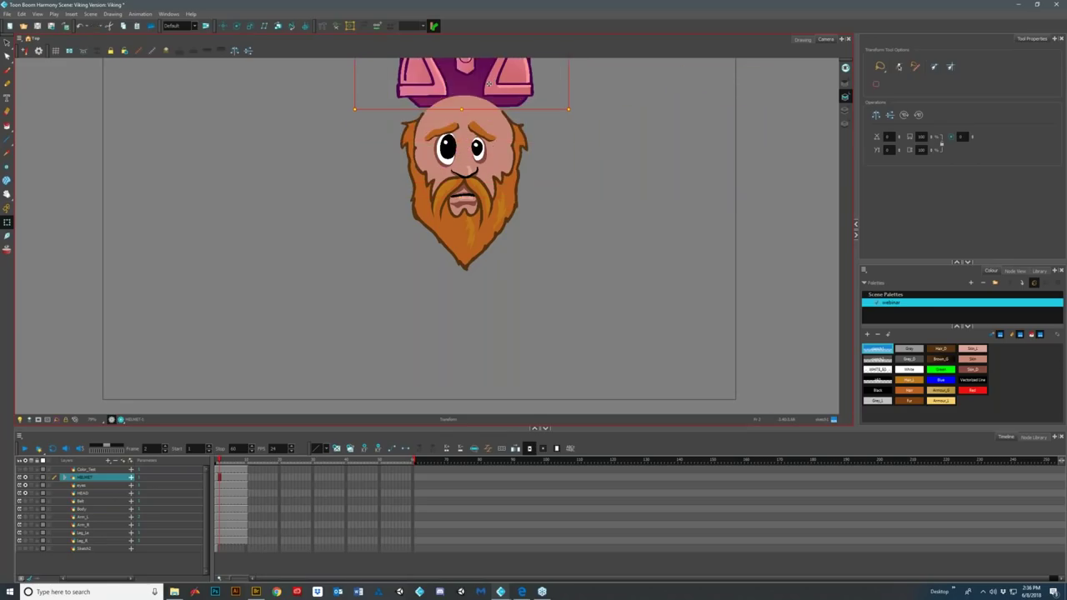
click(592, 180)
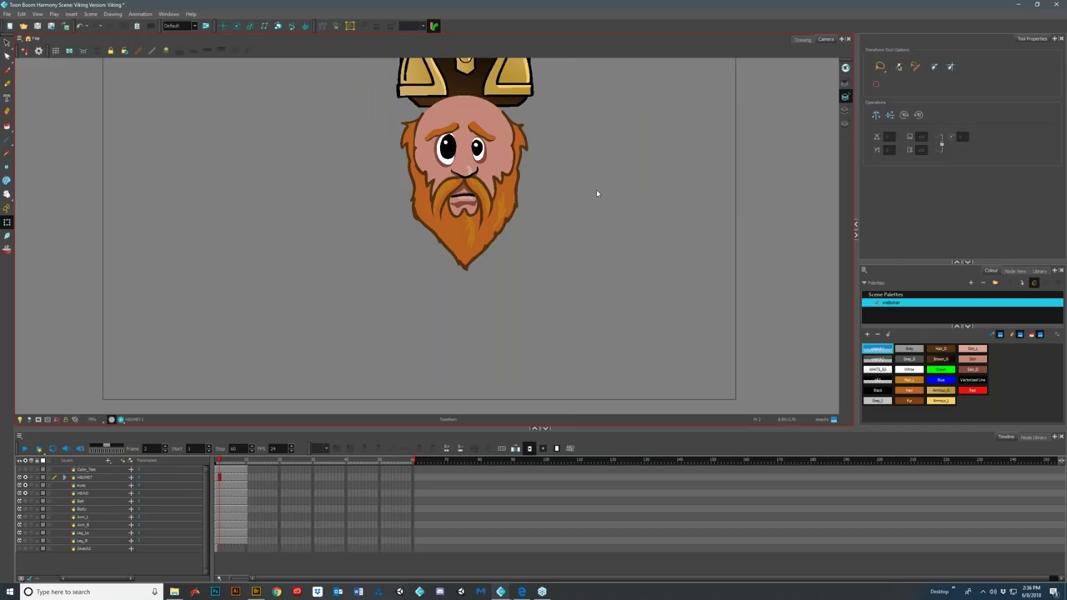
- Expand the HELMET layer and highlight its Colour-Art and Line-Art sublayers in turn, then clear the selection
scroll(482, 200, up, 1)
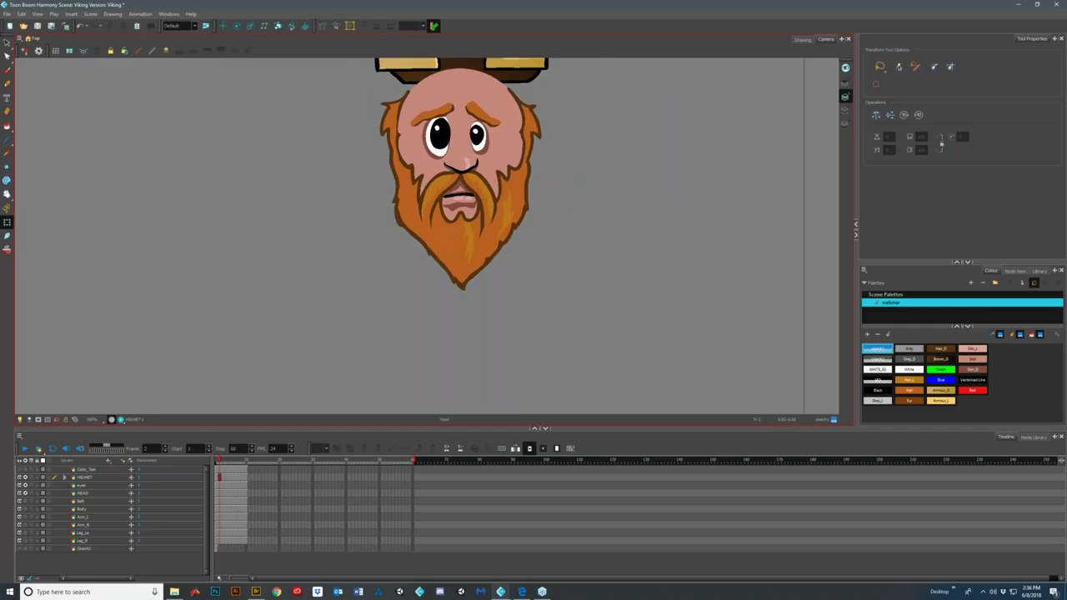
scroll(591, 241, up, 4)
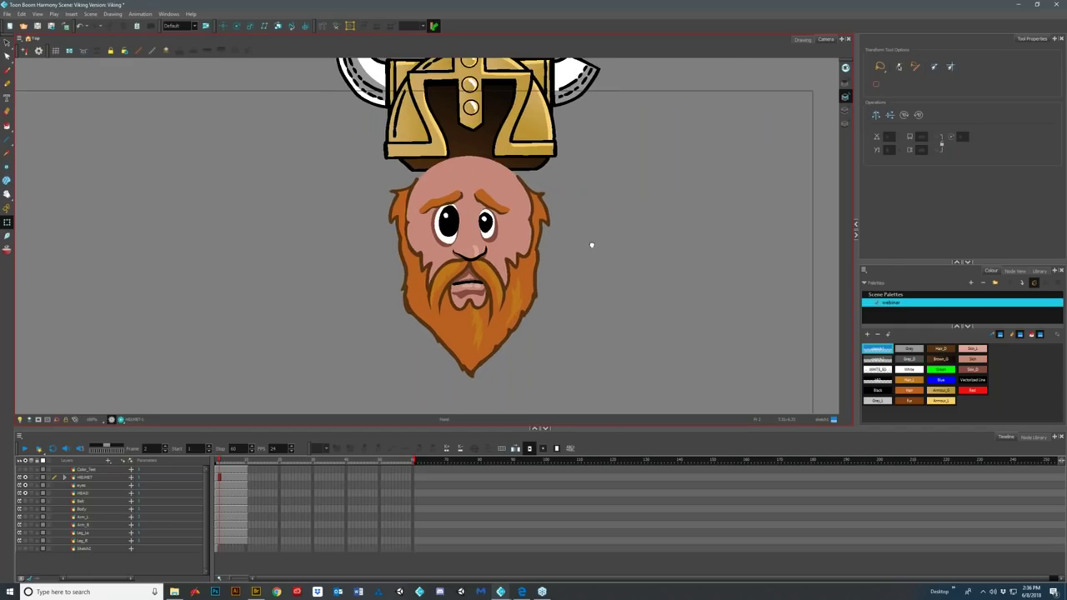
scroll(626, 217, up, 1)
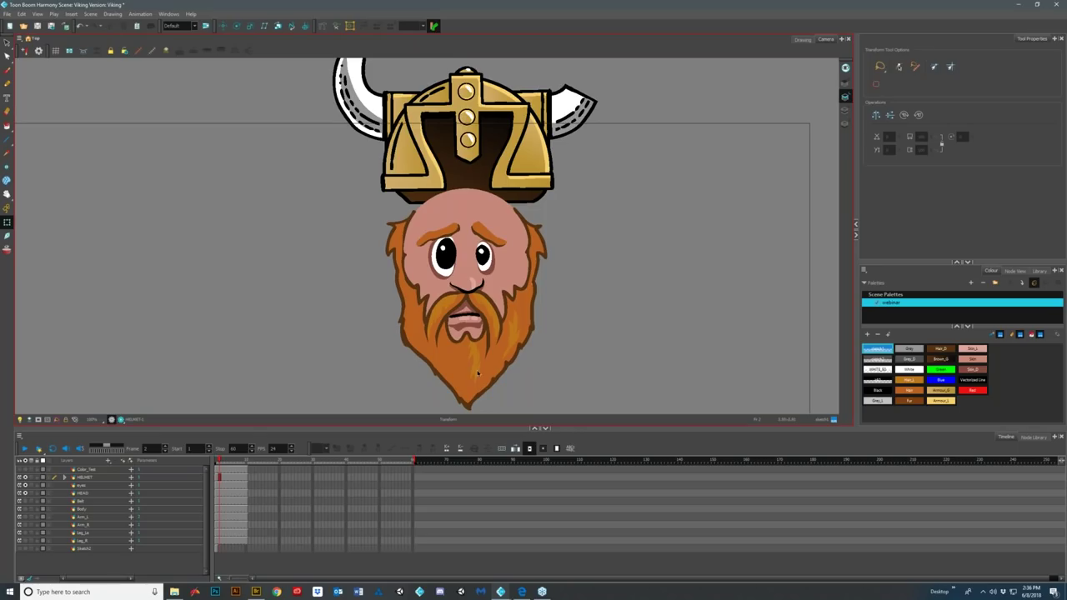
click(65, 477)
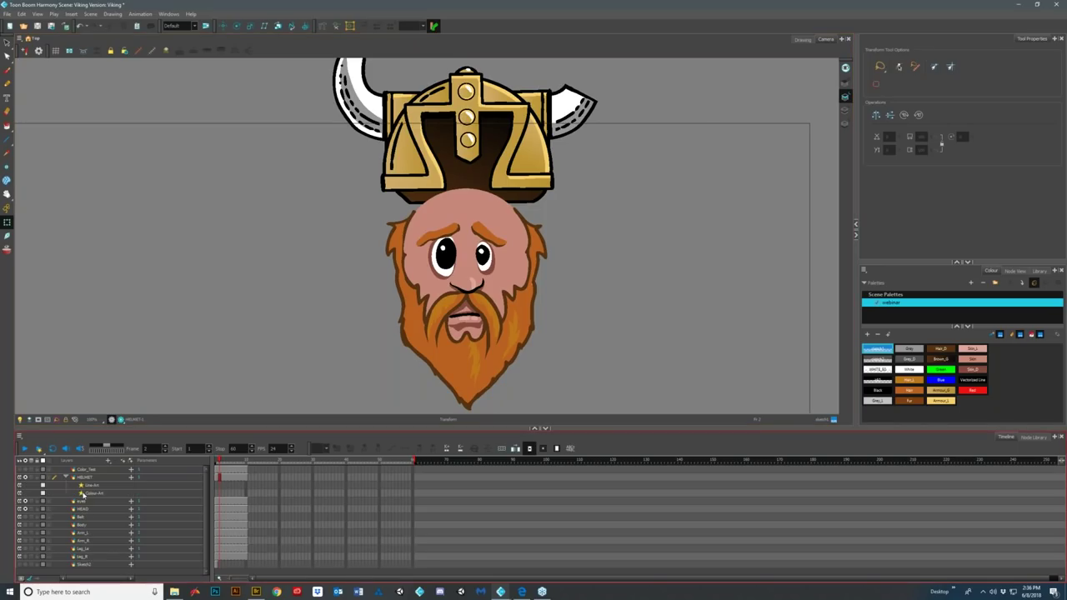
click(93, 493)
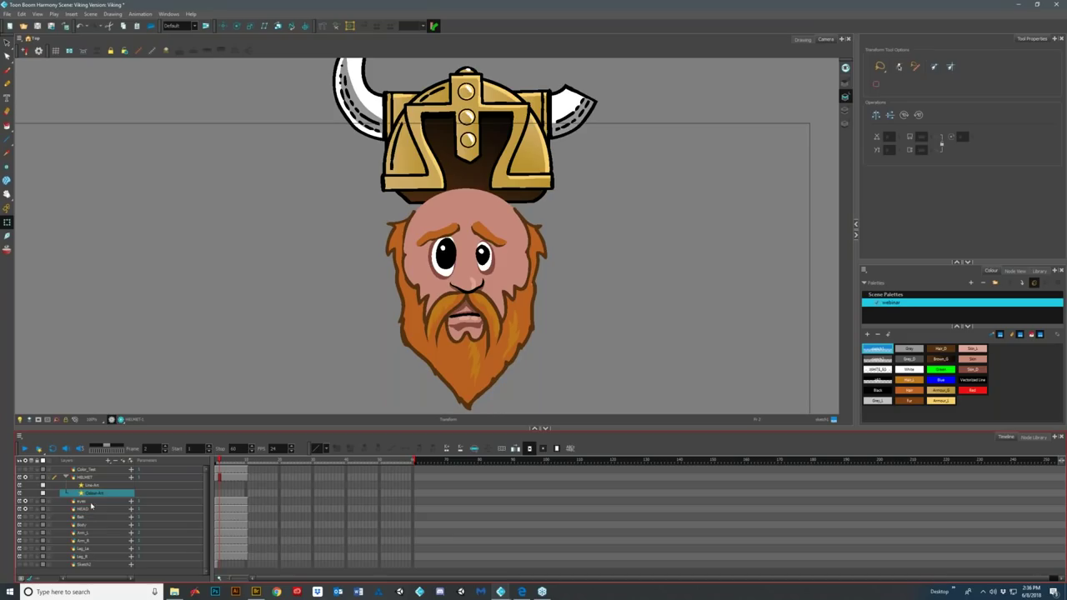
click(91, 485)
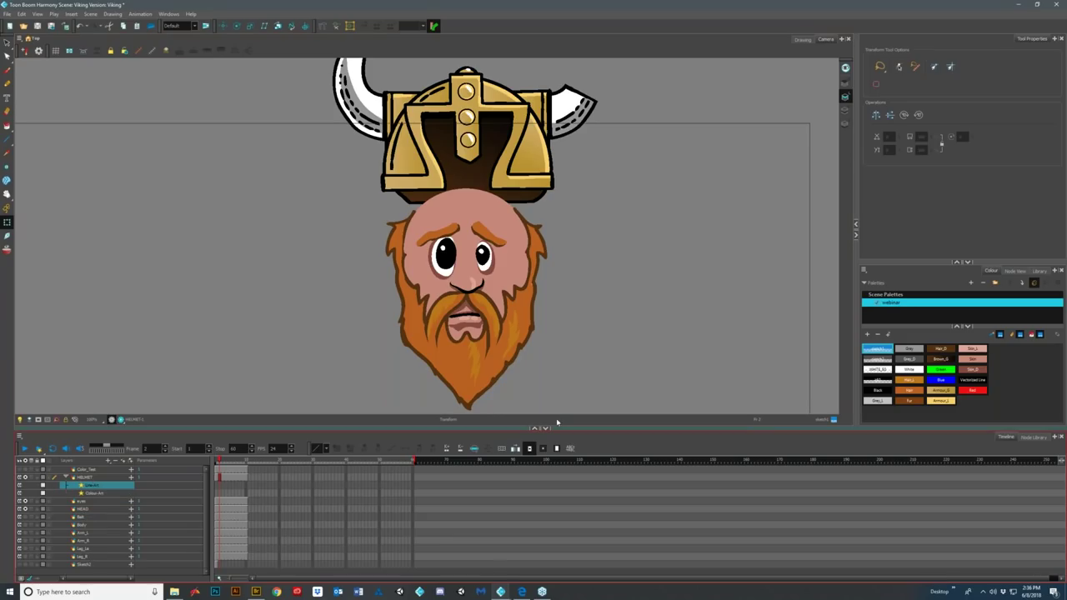
click(536, 198)
click(604, 315)
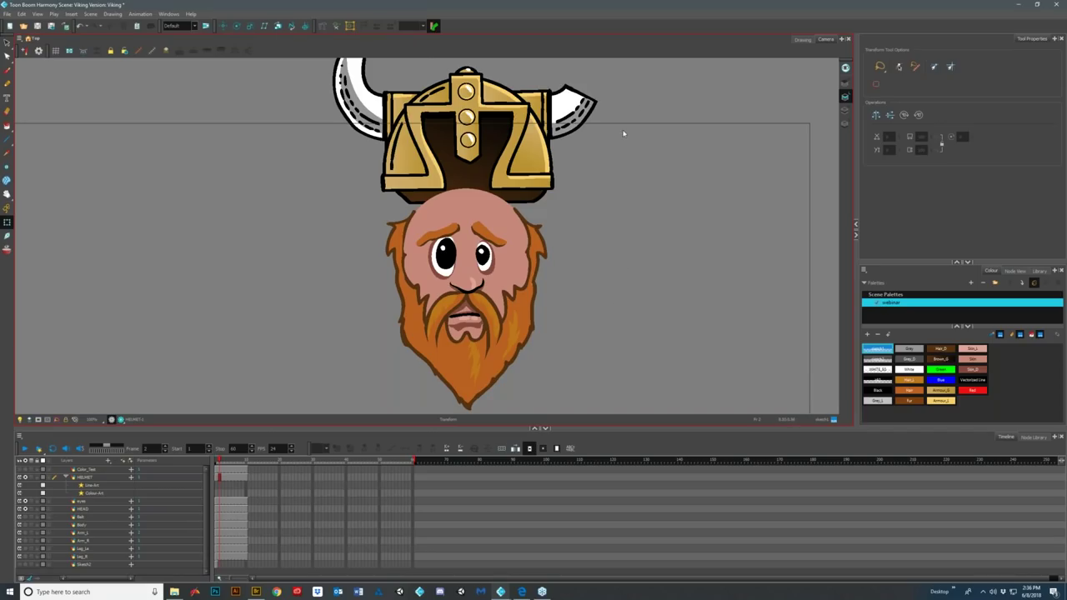
- Try a slight rotation of the helmet, undo the rotation and the helmet's move above the head, and deselect it
click(530, 170)
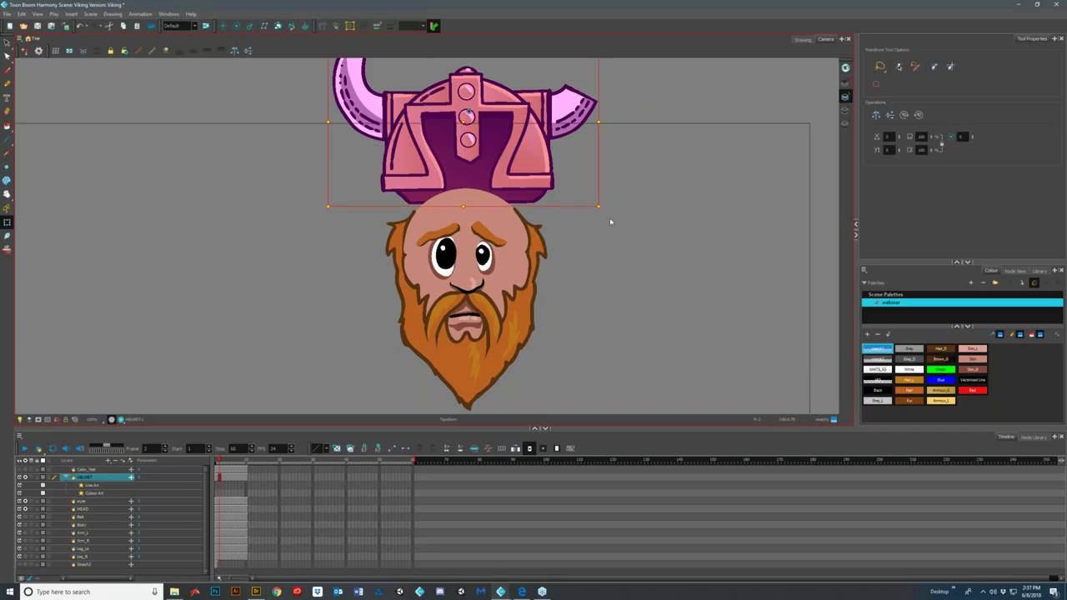
mouse_move(601, 207)
mouse_down()
mouse_move(550, 234)
mouse_move(599, 198)
mouse_move(605, 171)
mouse_move(604, 196)
mouse_move(612, 170)
mouse_move(604, 217)
mouse_up()
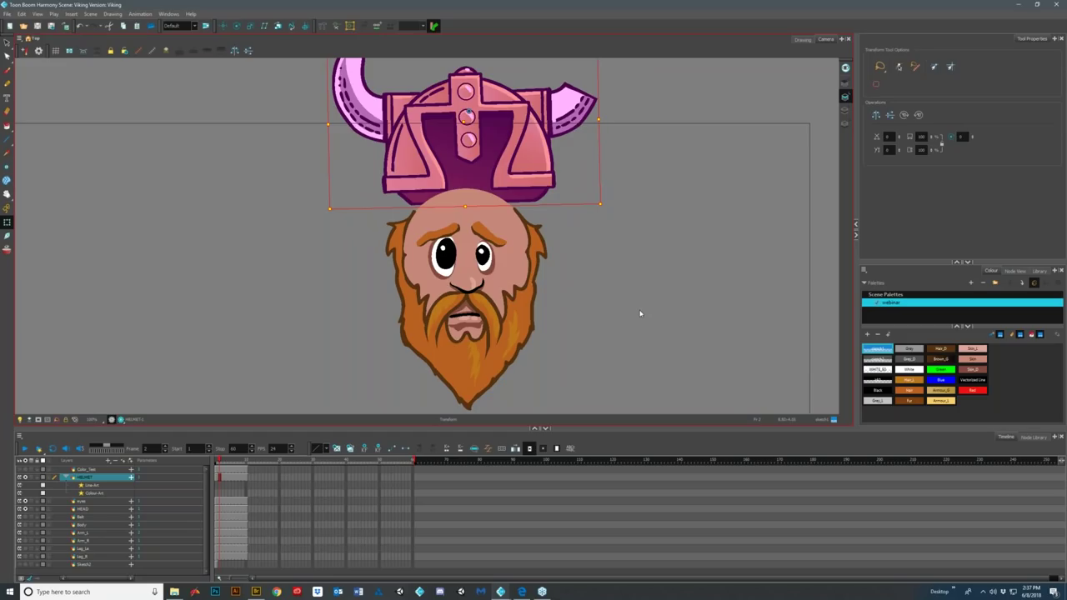
key(ctrl+z)
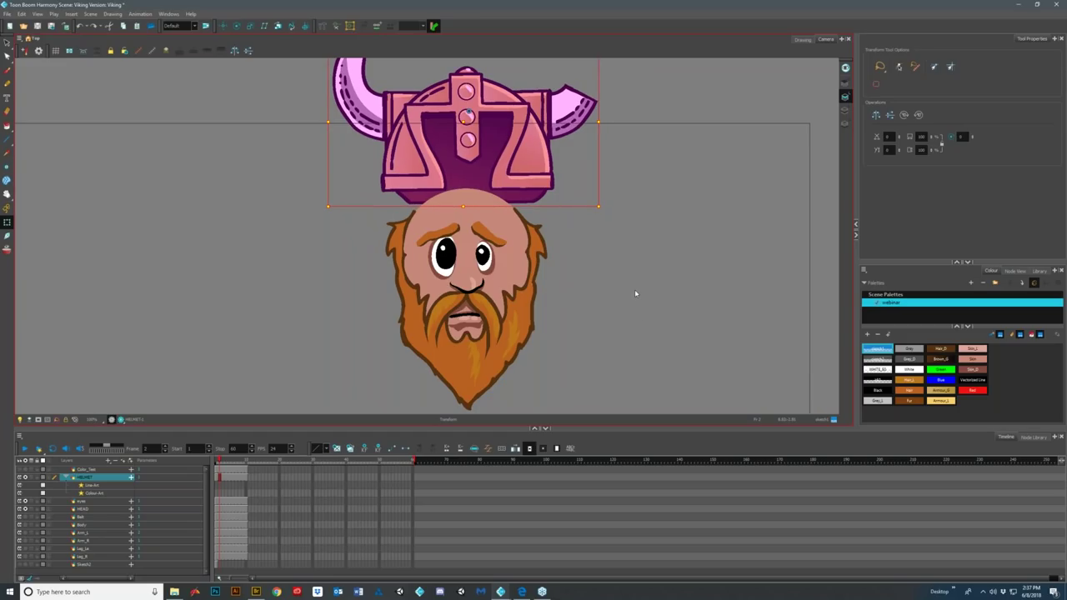
key(ctrl+z)
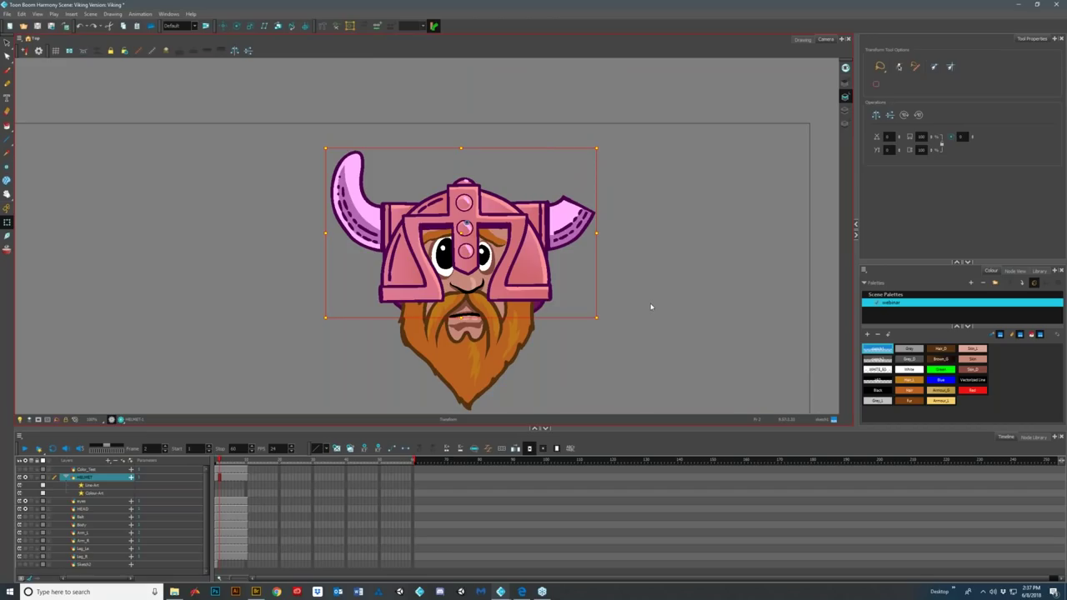
click(651, 305)
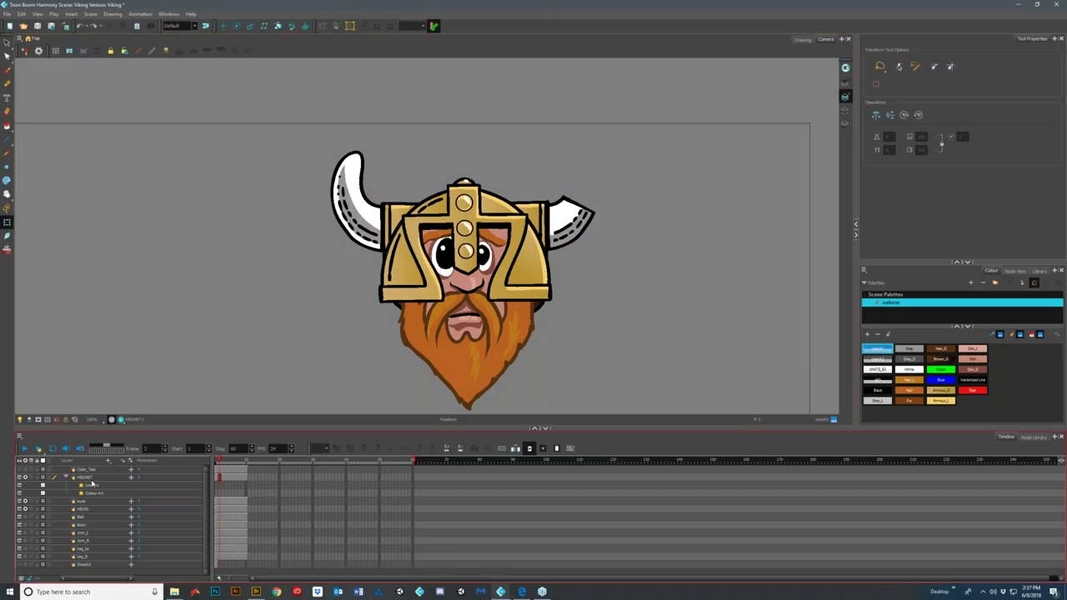
- Select the HELMET layer for transforming
click(90, 479)
mouse_move(603, 147)
mouse_down()
mouse_move(620, 163)
mouse_move(607, 148)
mouse_move(618, 154)
mouse_move(621, 140)
mouse_move(603, 130)
mouse_move(616, 137)
mouse_move(598, 160)
mouse_move(614, 138)
mouse_up()
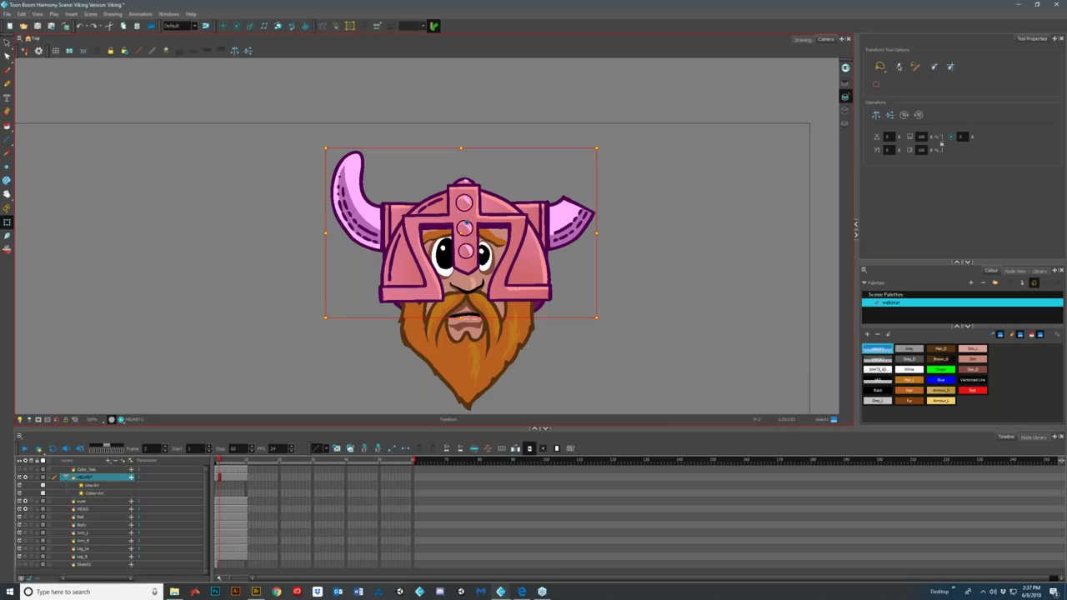
key(space)
drag(691, 322, 668, 252)
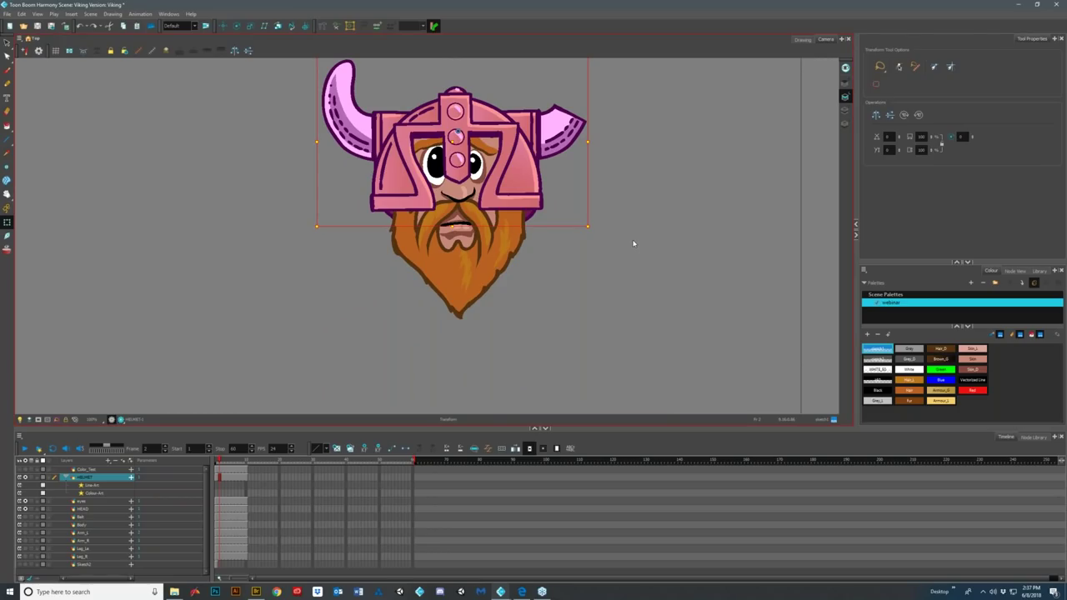
scroll(633, 239, down, 2)
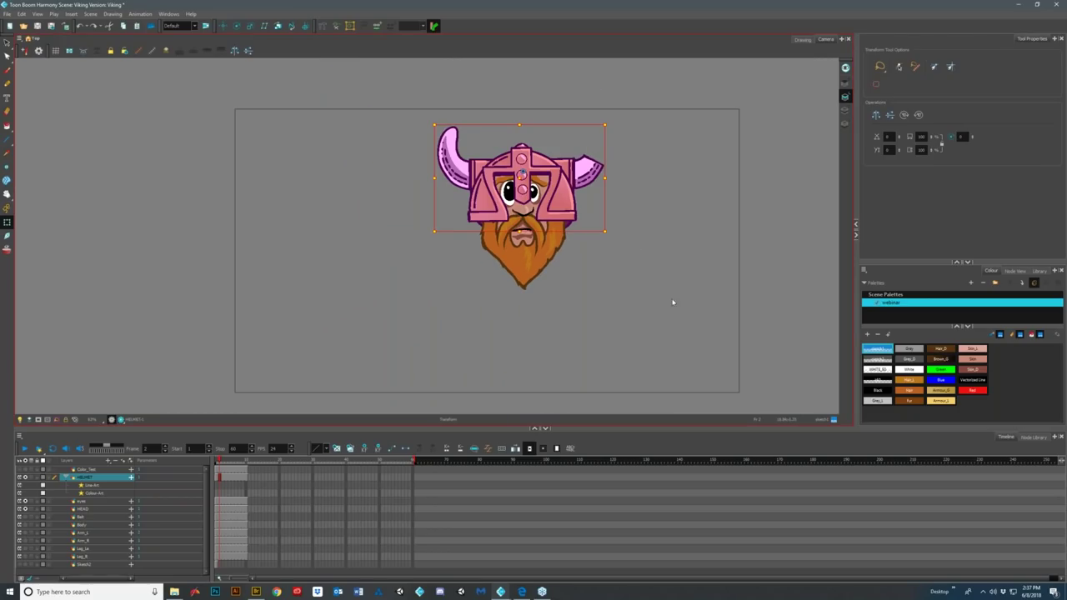
drag(664, 300, 589, 292)
- Switch to the Select tool and turn off solo for the HELMET, eyes and HEAD layers
key(alt+s)
click(60, 243)
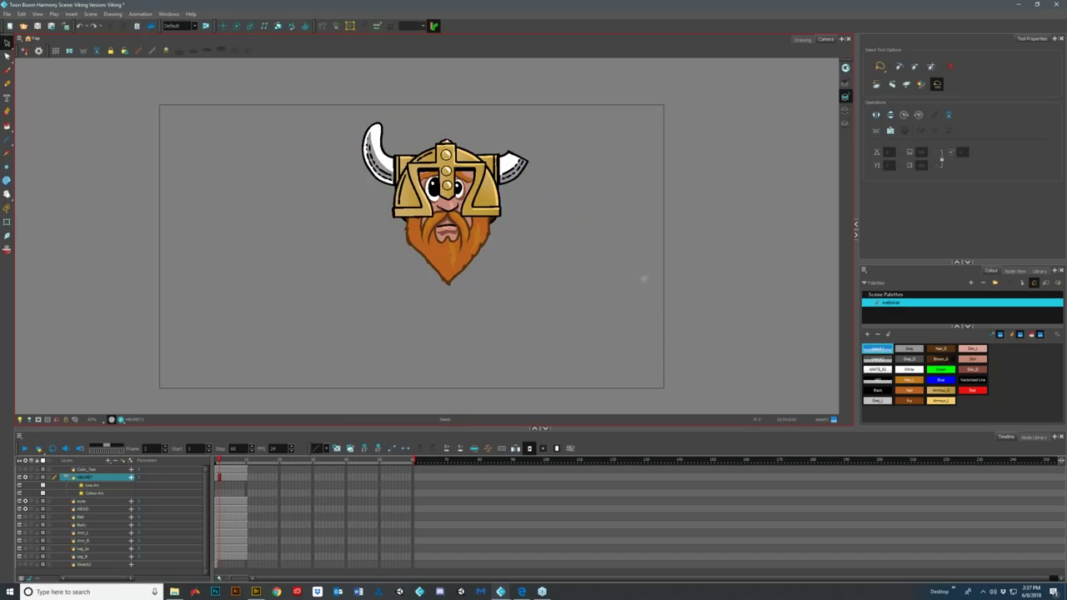
click(25, 490)
click(63, 419)
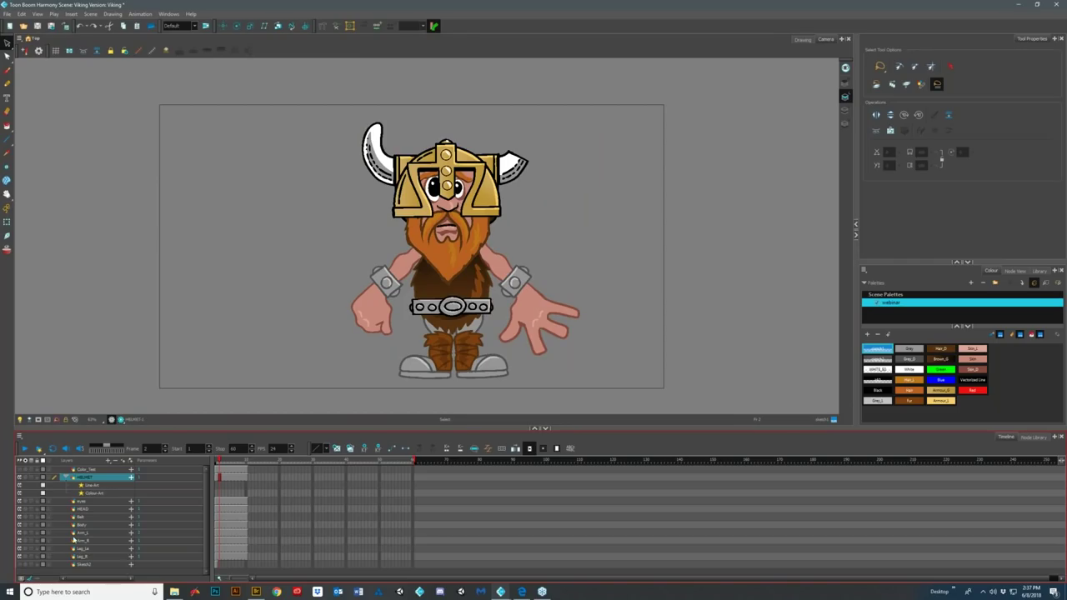
- Solo the Arm_L layer and select its frame 1
click(216, 533)
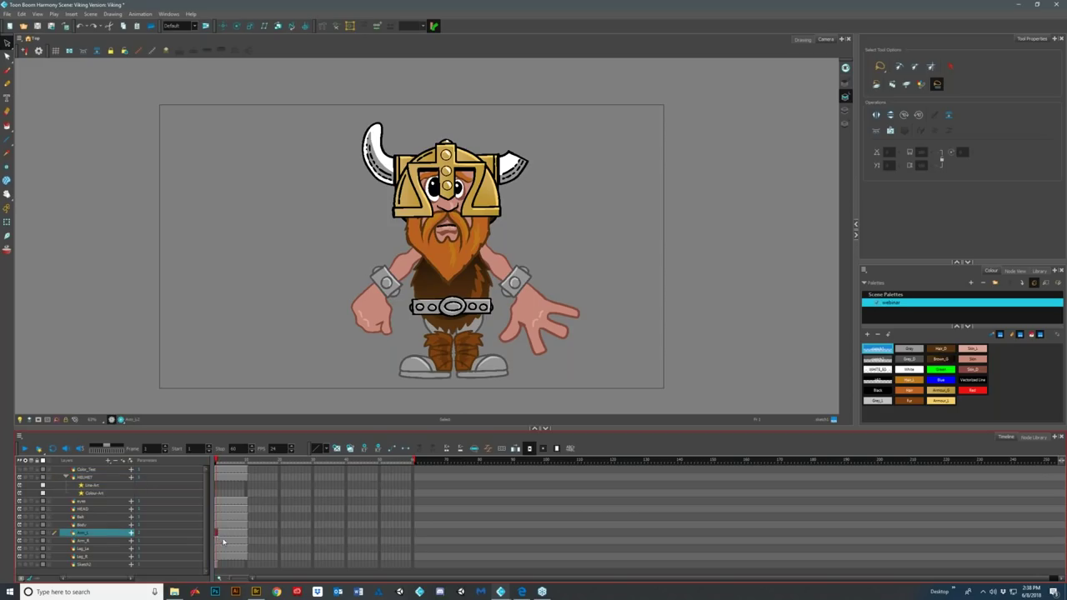
click(25, 534)
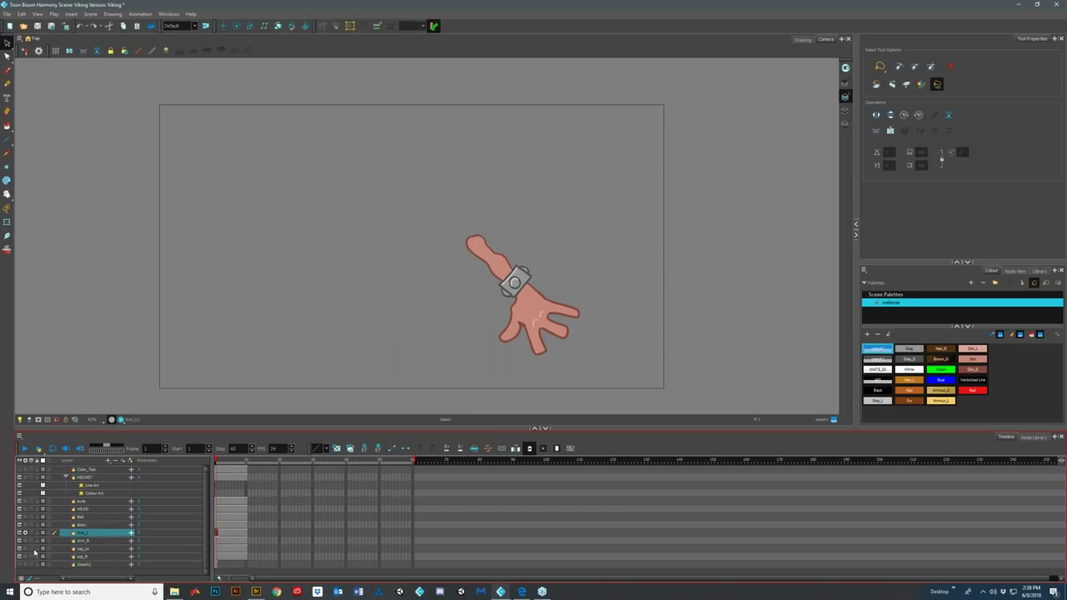
click(25, 534)
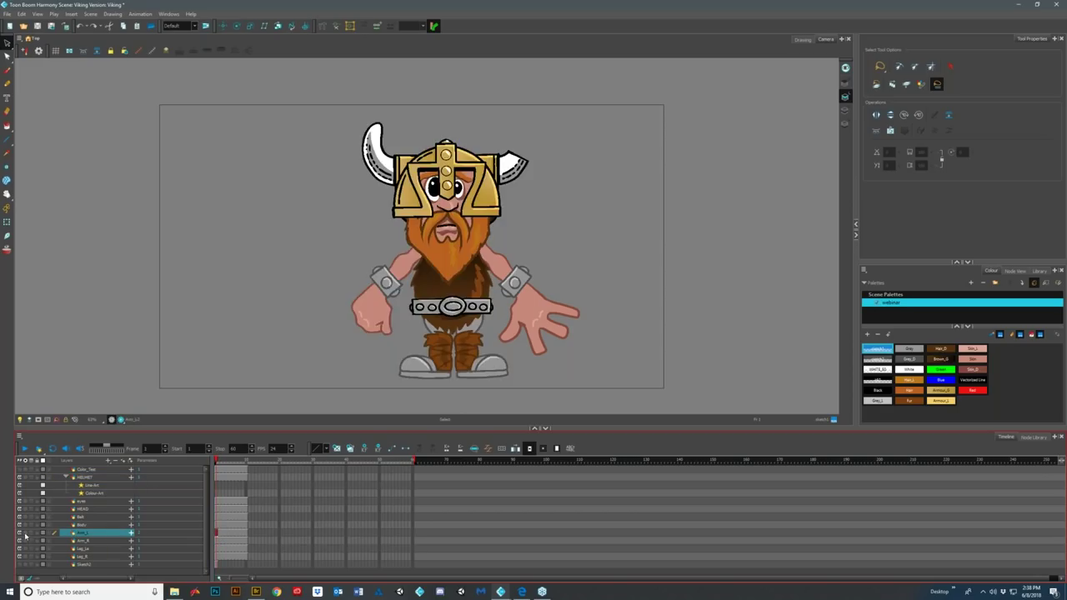
click(220, 533)
key(F6)
click(26, 533)
click(217, 533)
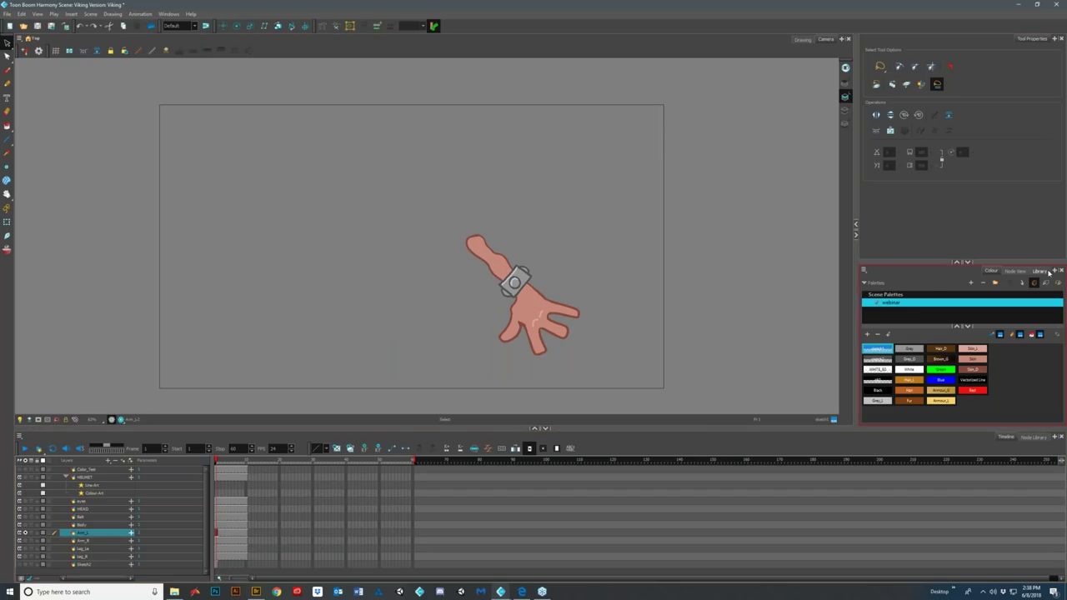
- Use the Library's drawing substitutions to show the open-hand drawing 2 on frame 1 of the Arm_L layer
click(1040, 271)
click(905, 363)
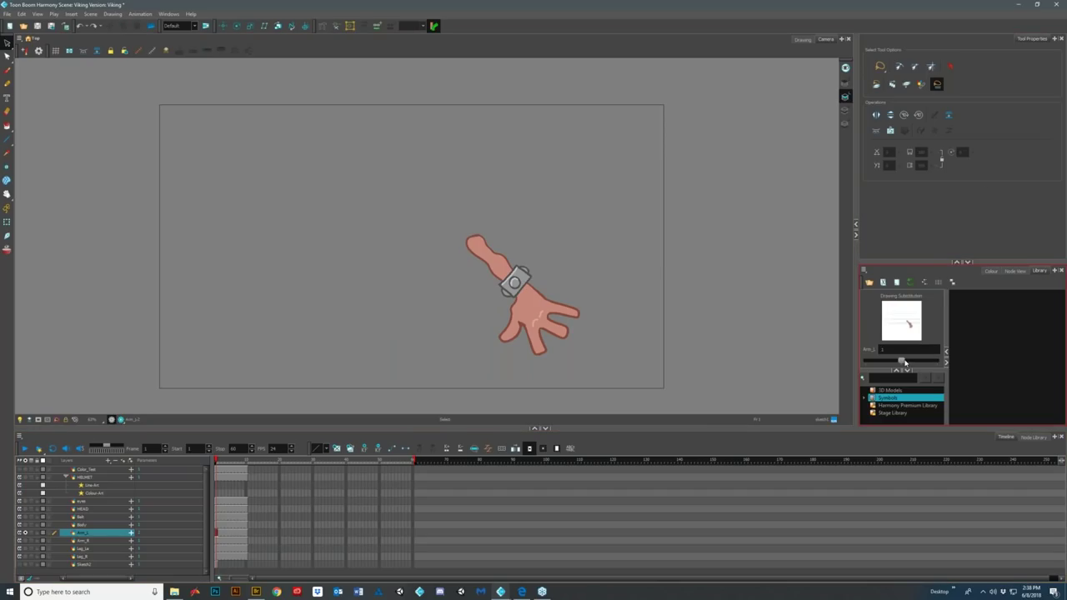
mouse_move(386, 345)
mouse_down()
mouse_move(349, 146)
mouse_move(292, 250)
mouse_up()
key(Delete)
click(940, 364)
click(938, 363)
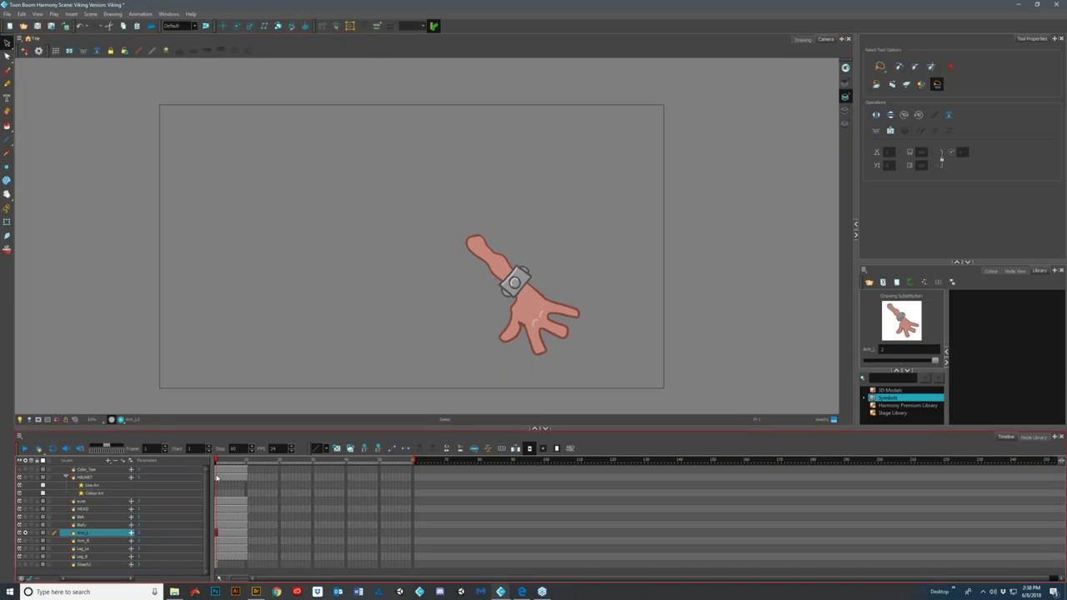
- Extend the exposure of the HELMET layer from frame 10 to frame 30
drag(216, 478, 245, 475)
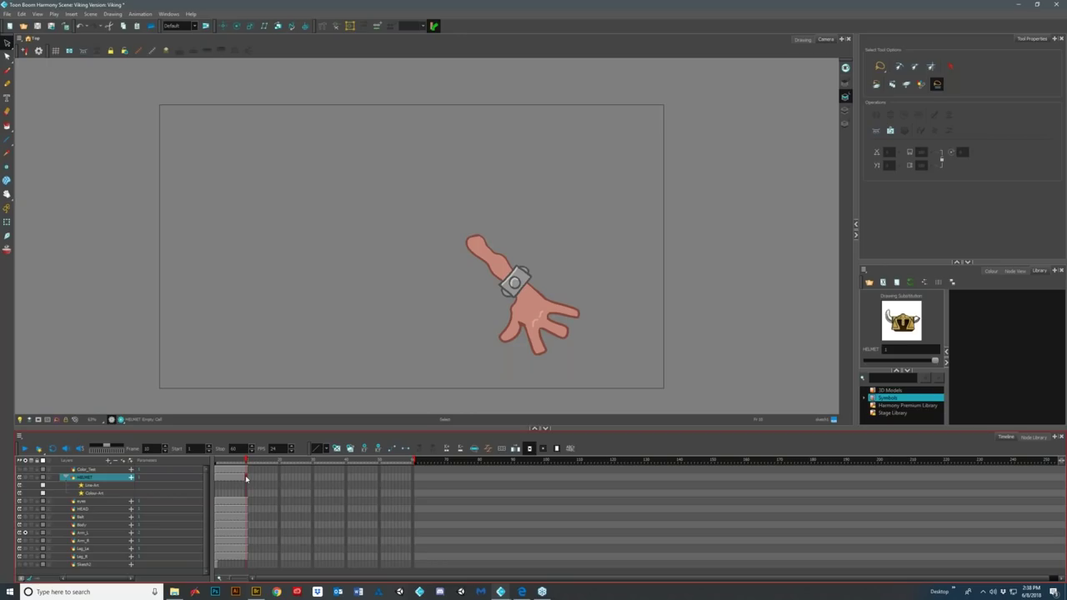
key(F5)
drag(549, 276, 500, 275)
text(6)
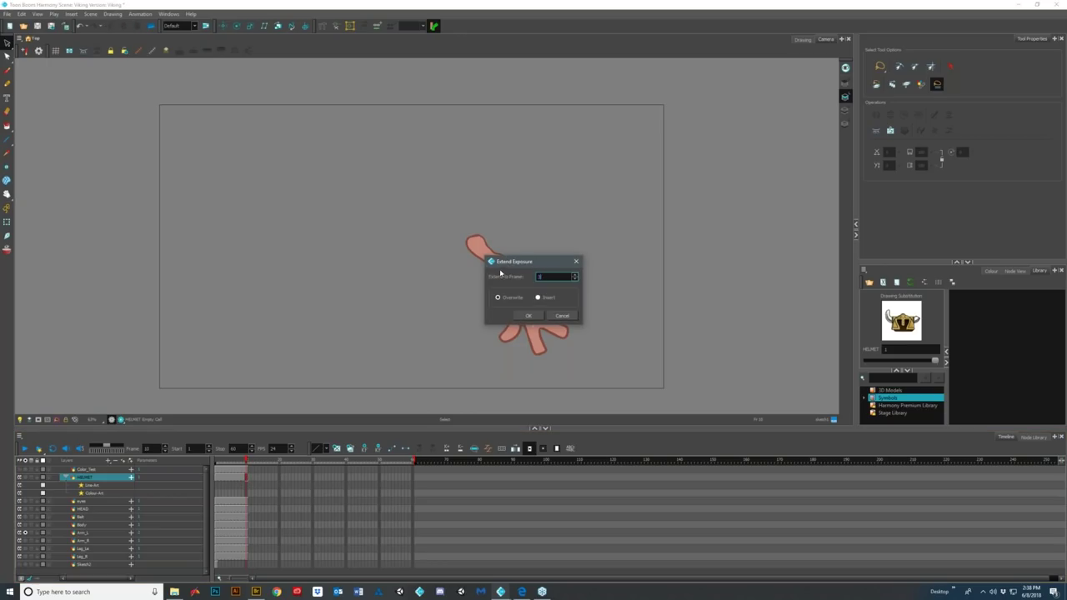
key(Return)
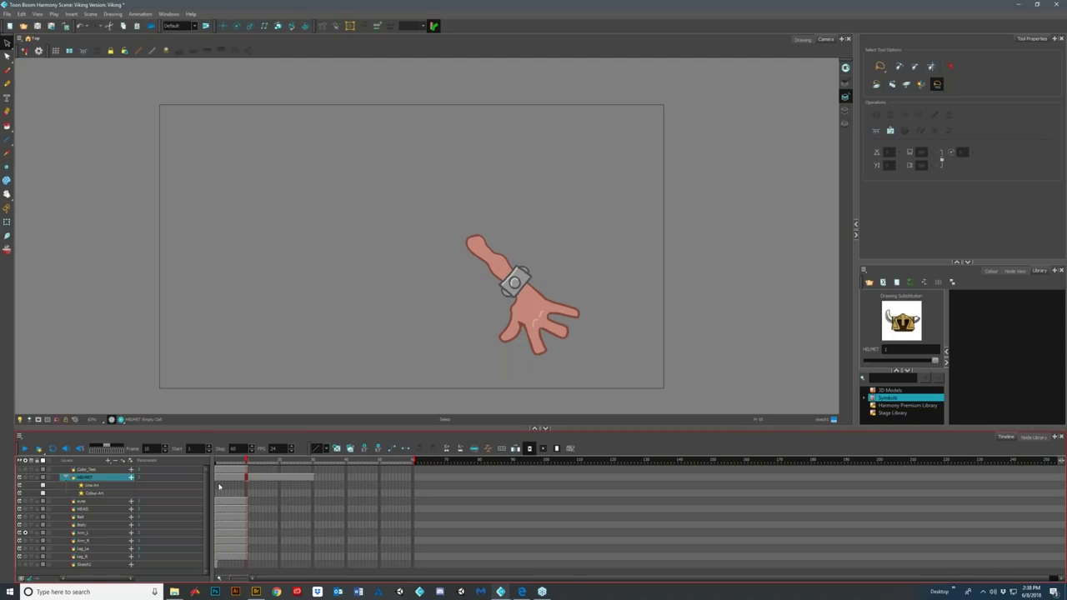
- Compare the first cells of the Arm_L and Body layers, ending on frame 1 of Arm_L
click(219, 531)
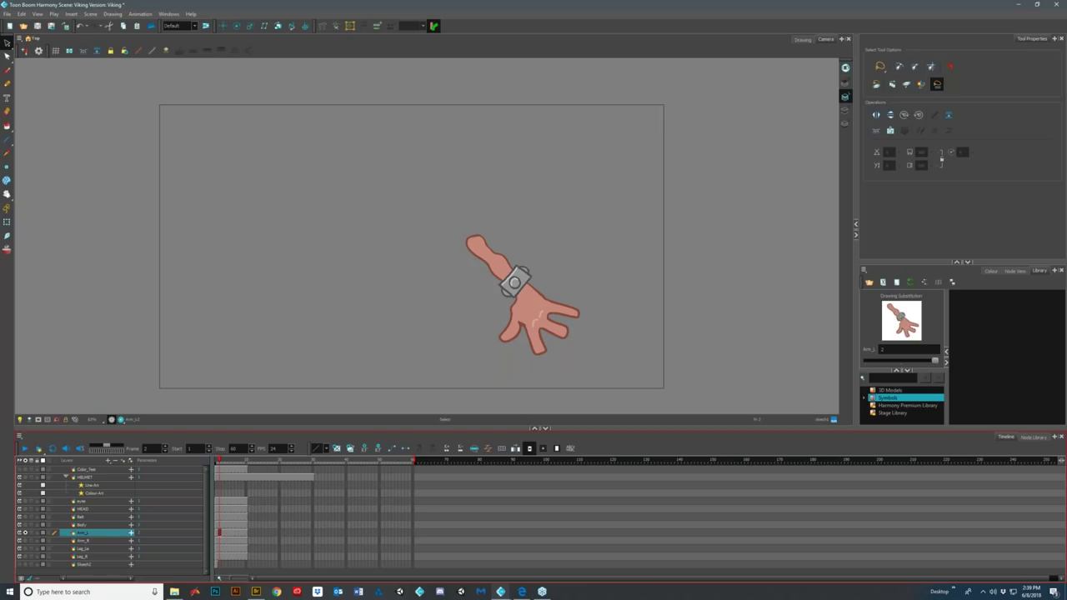
click(216, 534)
click(218, 525)
click(217, 525)
click(219, 534)
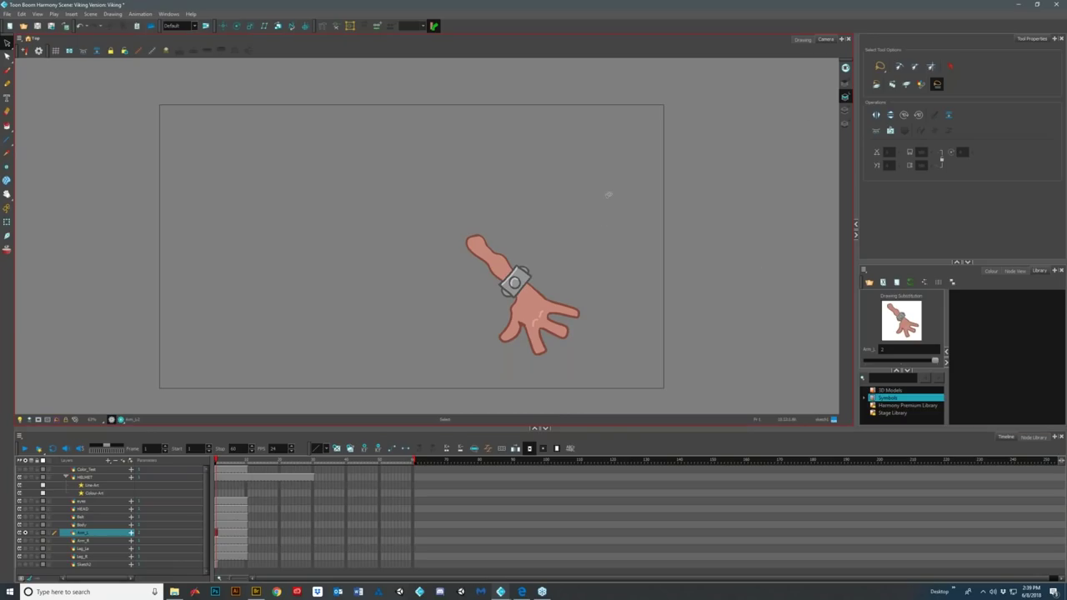
- Show the Arm_L drawing in the Drawing view and go to frame 2 of that layer
click(802, 40)
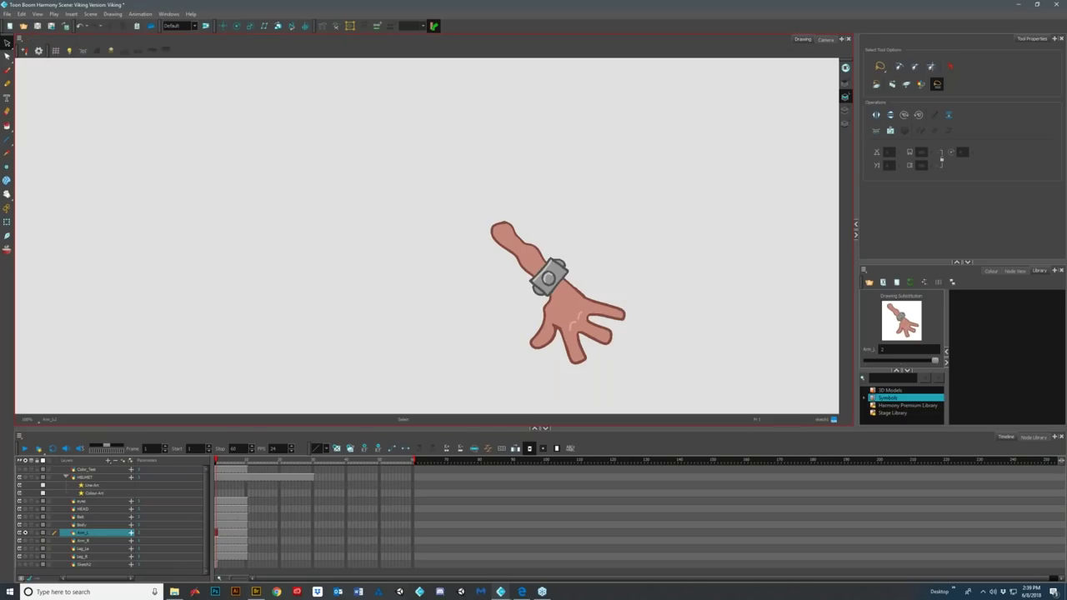
click(221, 534)
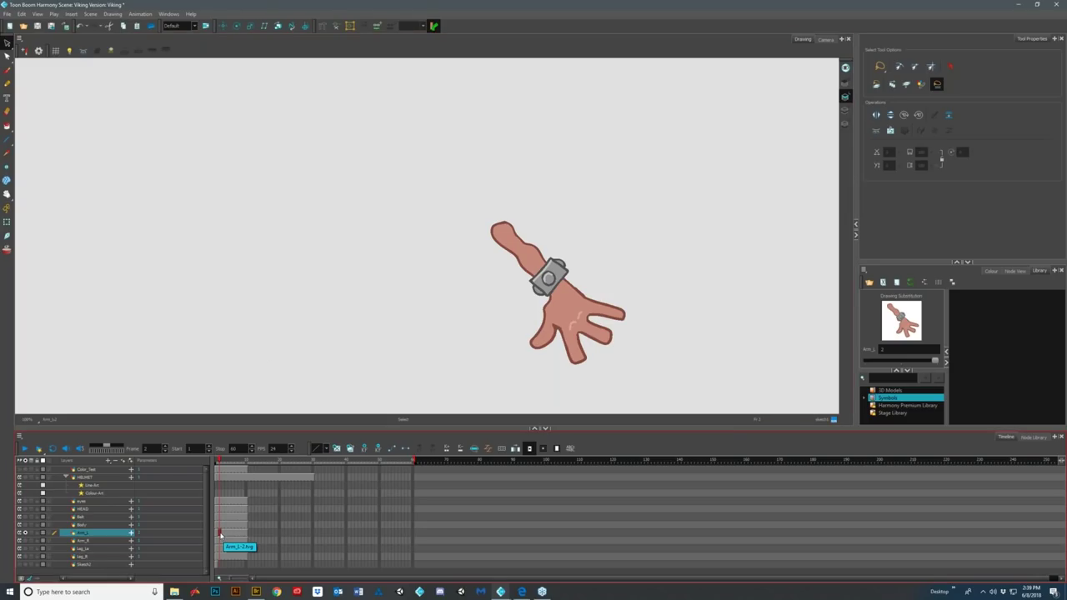
click(660, 321)
- Duplicate the open-hand drawing on frame 3 of the Arm_L layer
click(223, 535)
click(223, 534)
right_click(223, 533)
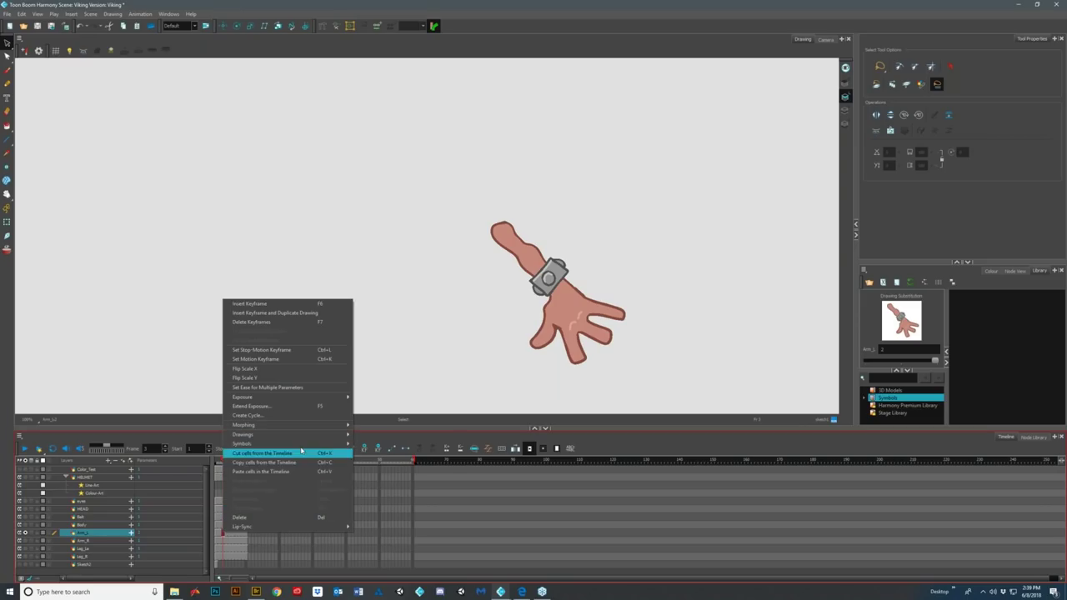
mouse_move(351, 426)
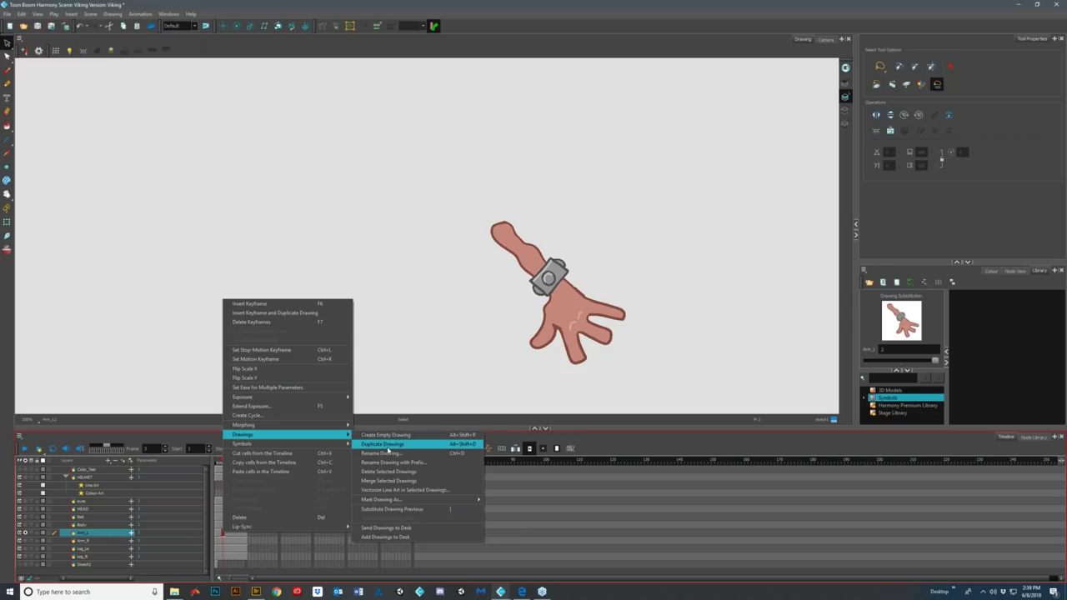
click(392, 444)
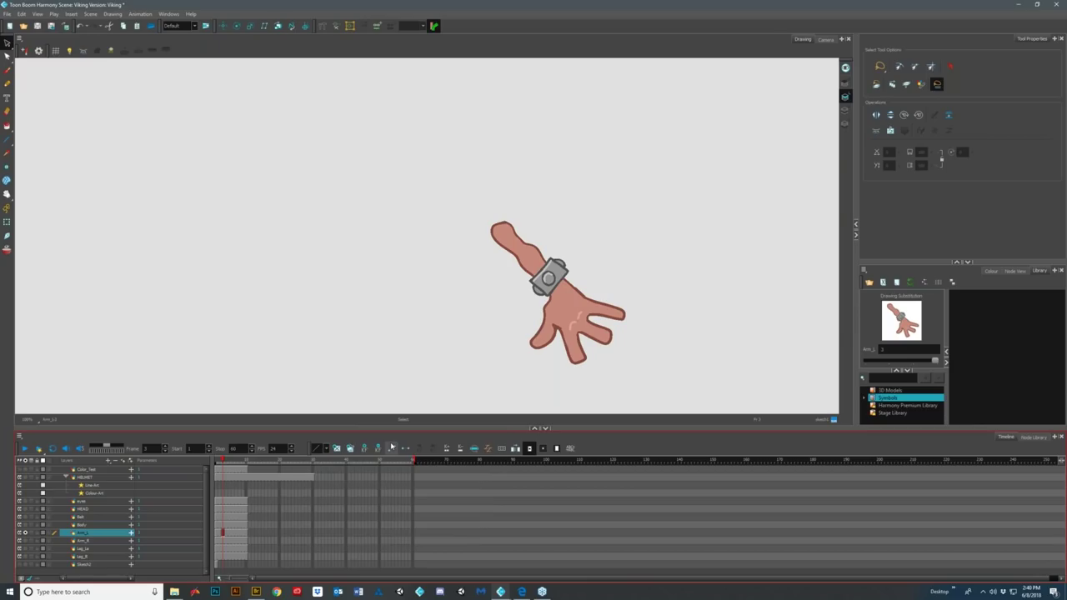
- Enable onion skin for the Arm_L layer with the arm framed in the Drawing view
click(517, 202)
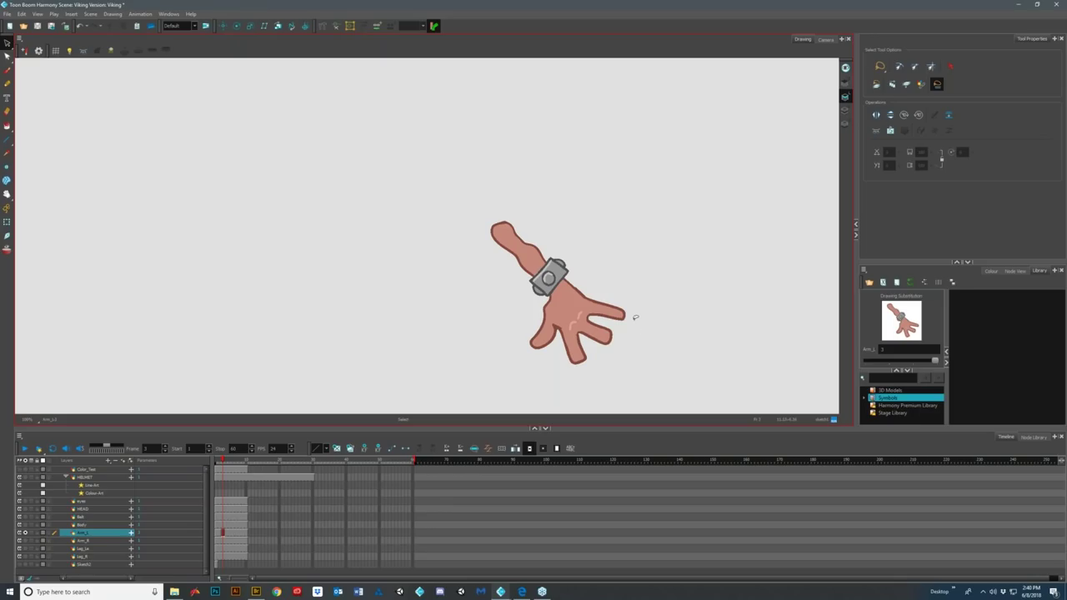
scroll(642, 286, up, 2)
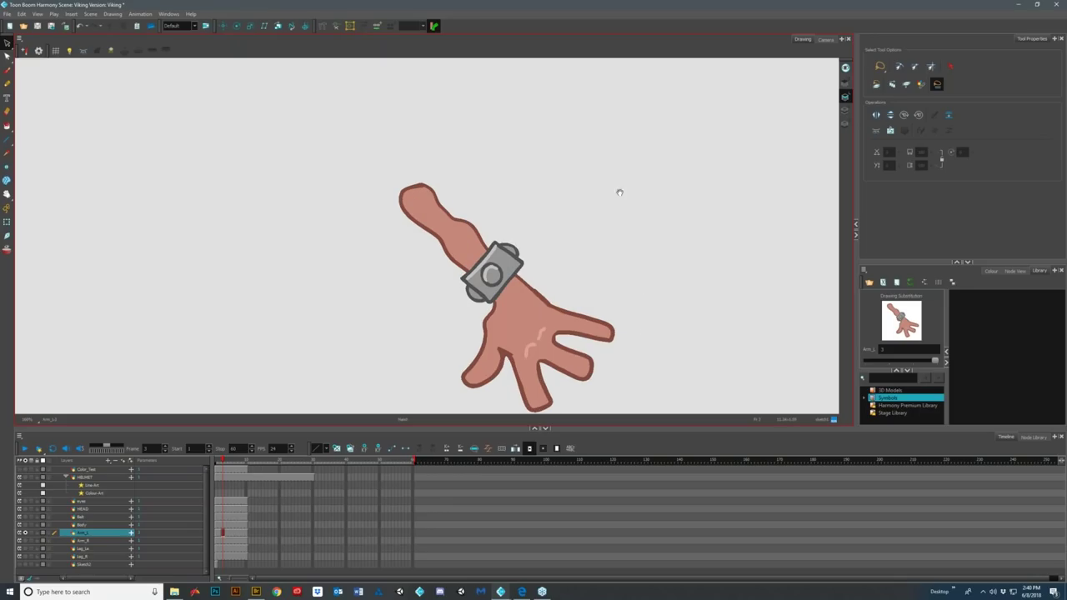
drag(637, 292, 617, 205)
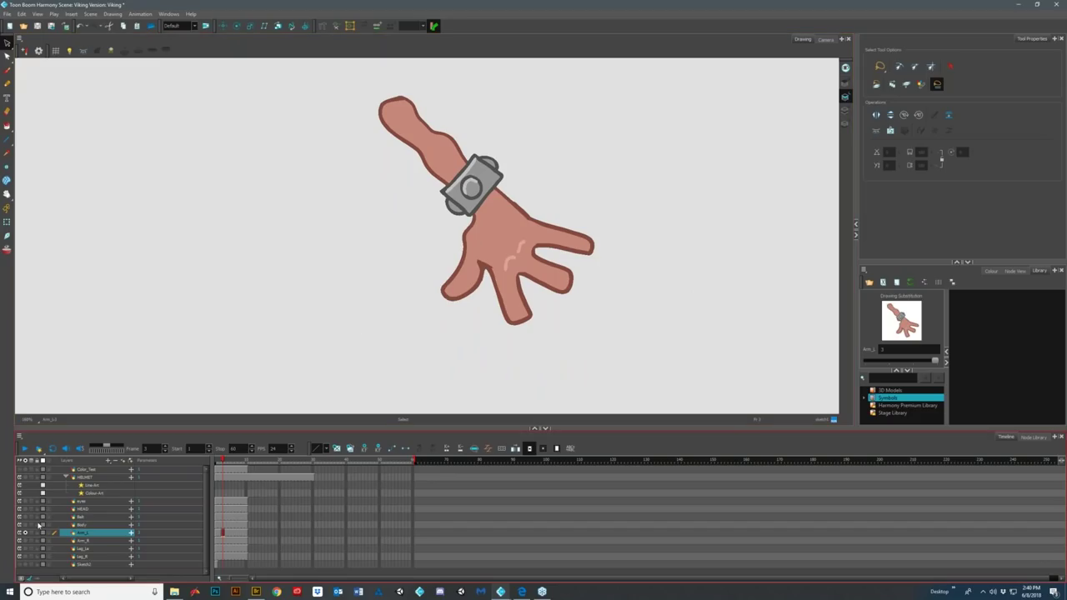
click(34, 538)
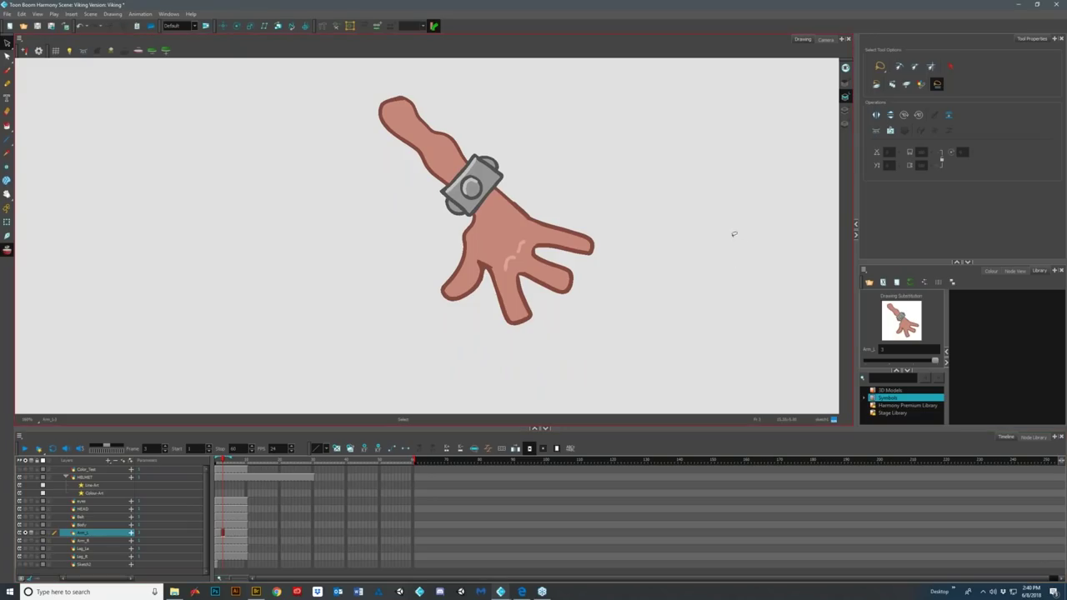
- Use the Cutter tool to lasso the open hand below the wristband and cut it from the frame 3 drawing
click(7, 42)
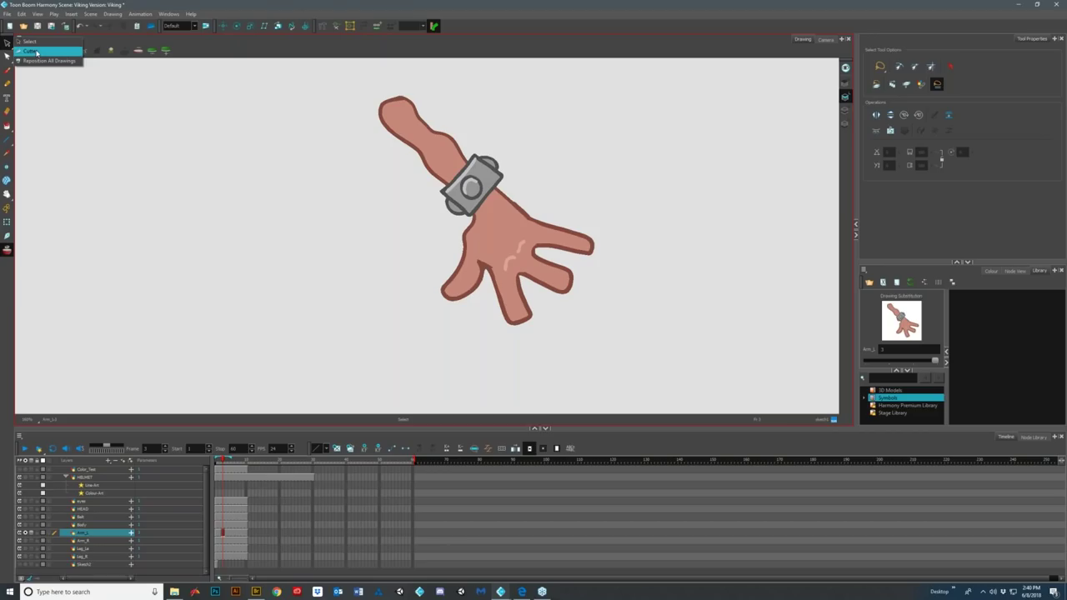
click(37, 52)
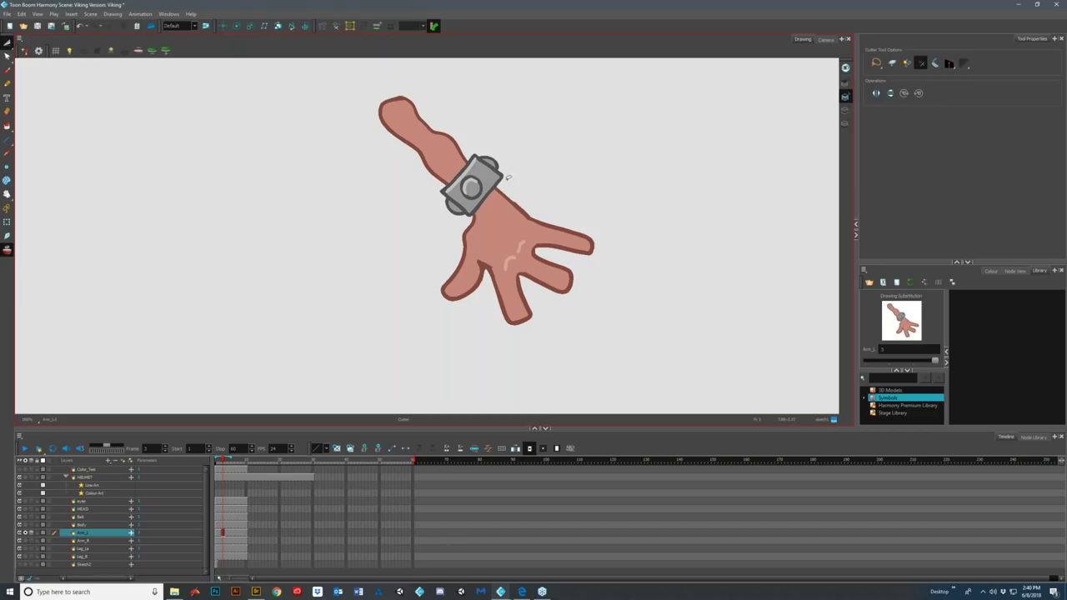
mouse_move(471, 216)
mouse_down()
mouse_move(575, 198)
mouse_move(606, 263)
mouse_move(578, 294)
mouse_move(430, 294)
mouse_move(443, 239)
mouse_up()
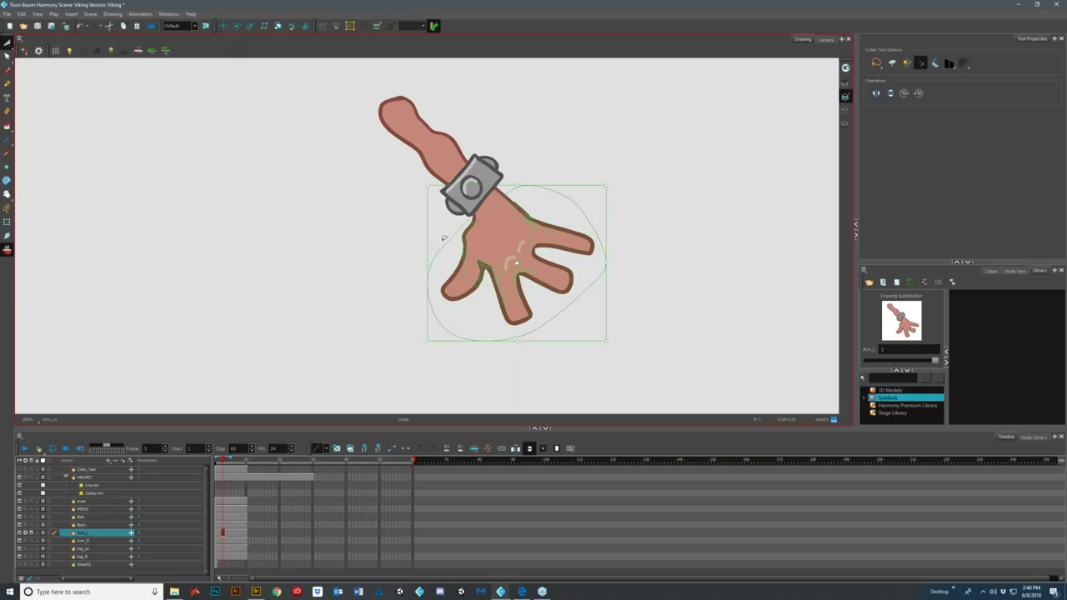
key(ctrl+x)
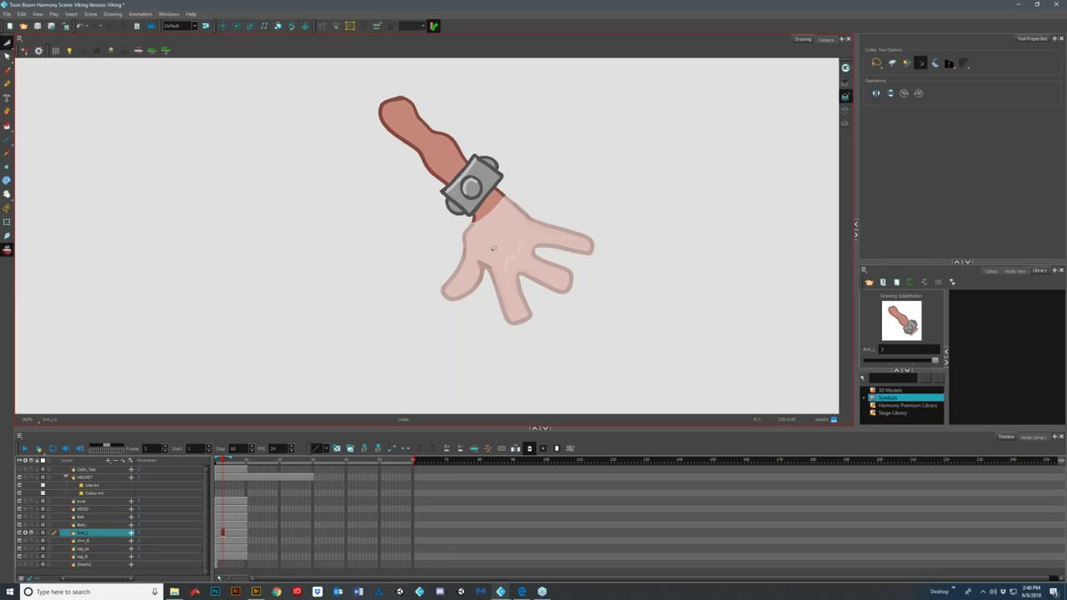
- Brush a closed-fist outline below the wristband in the Skin_D colour, following the onion-skinned hand
key(alt+b)
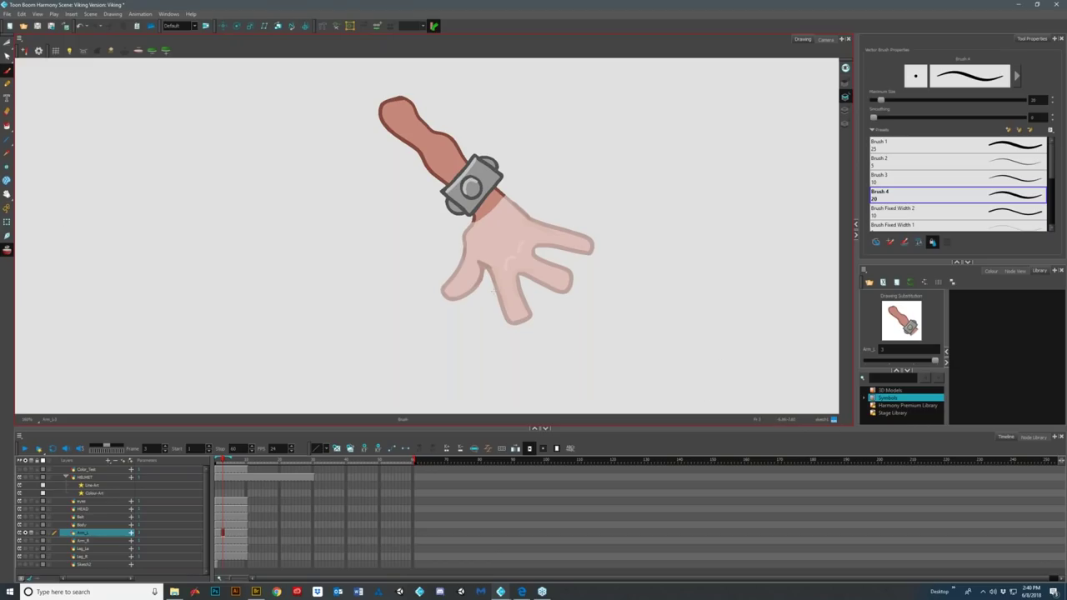
click(991, 270)
click(974, 369)
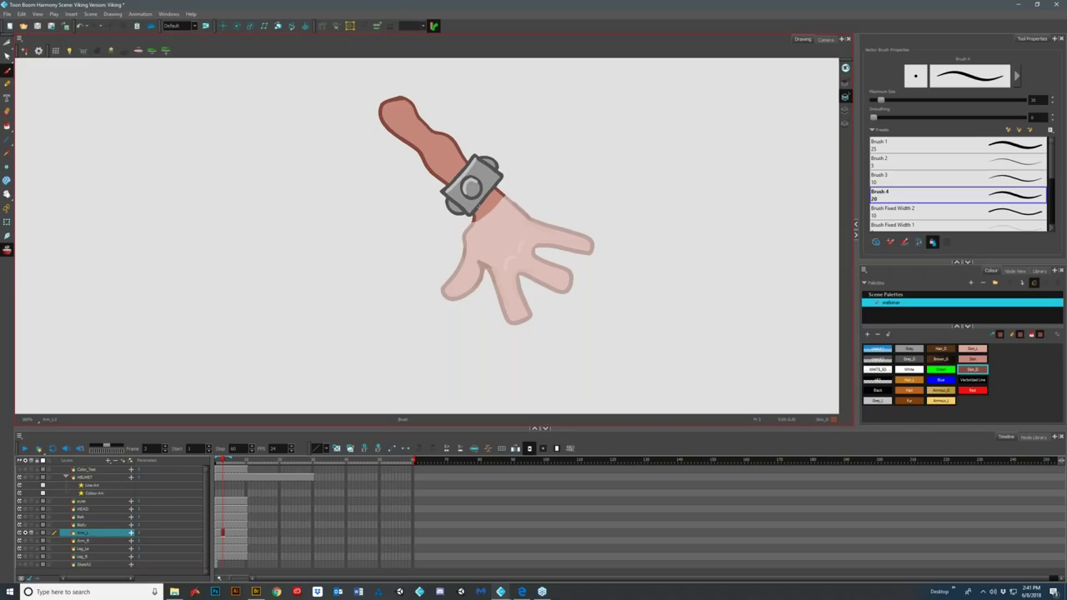
mouse_move(472, 215)
mouse_down()
mouse_move(464, 262)
mouse_move(471, 280)
mouse_move(504, 293)
mouse_move(529, 288)
mouse_move(543, 243)
mouse_move(500, 193)
mouse_move(529, 217)
mouse_up()
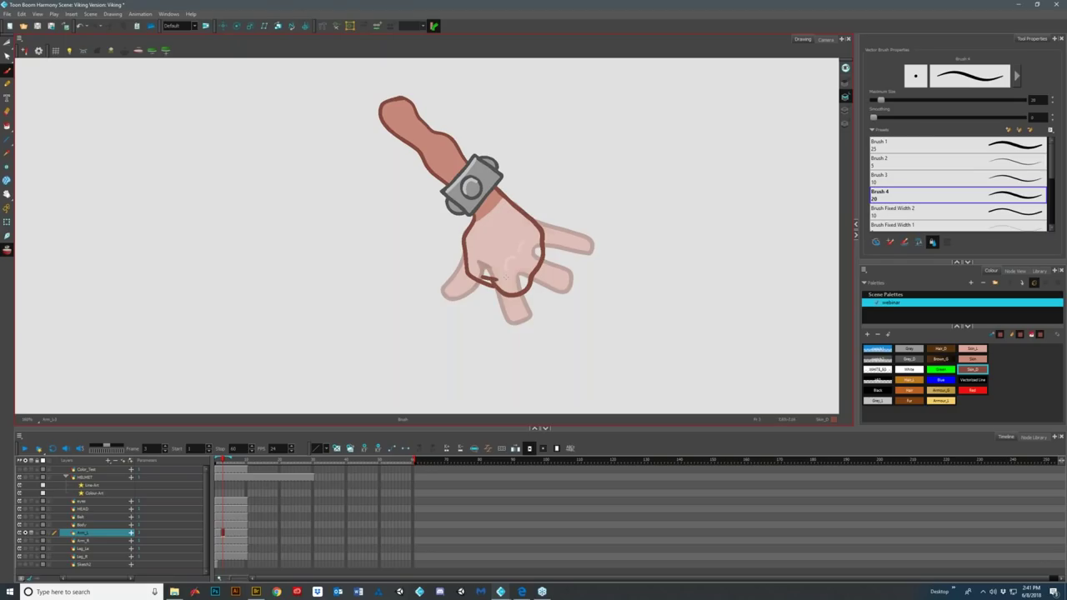
- Fill the inside of the fist outline with the Skin colour using the Paint tool
click(8, 125)
click(973, 358)
click(504, 250)
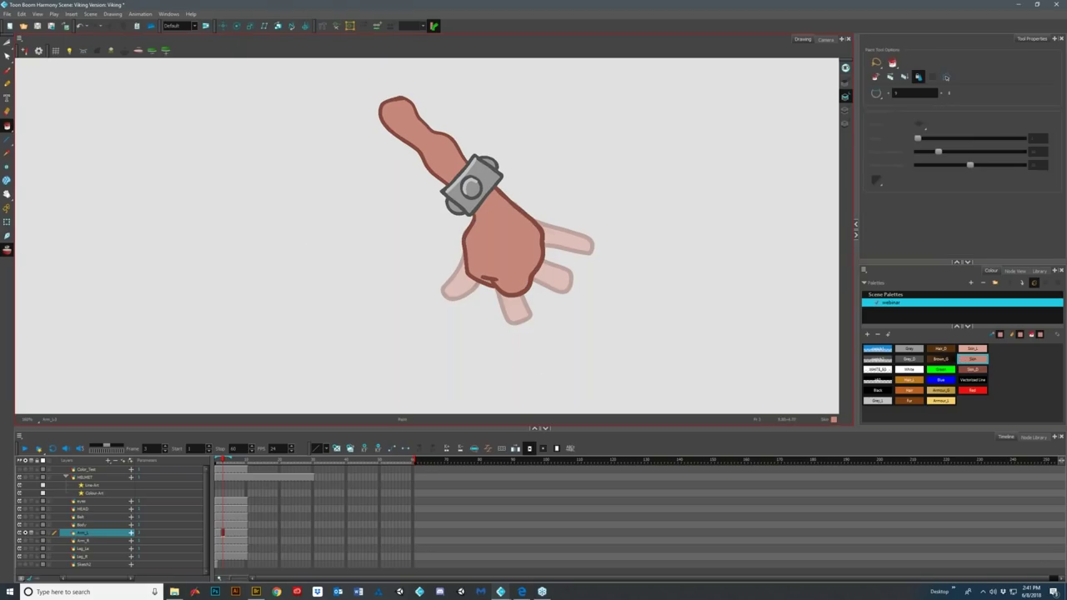
- Brush light Skin_L highlights along the outer side of the fist
click(7, 72)
click(973, 357)
click(973, 350)
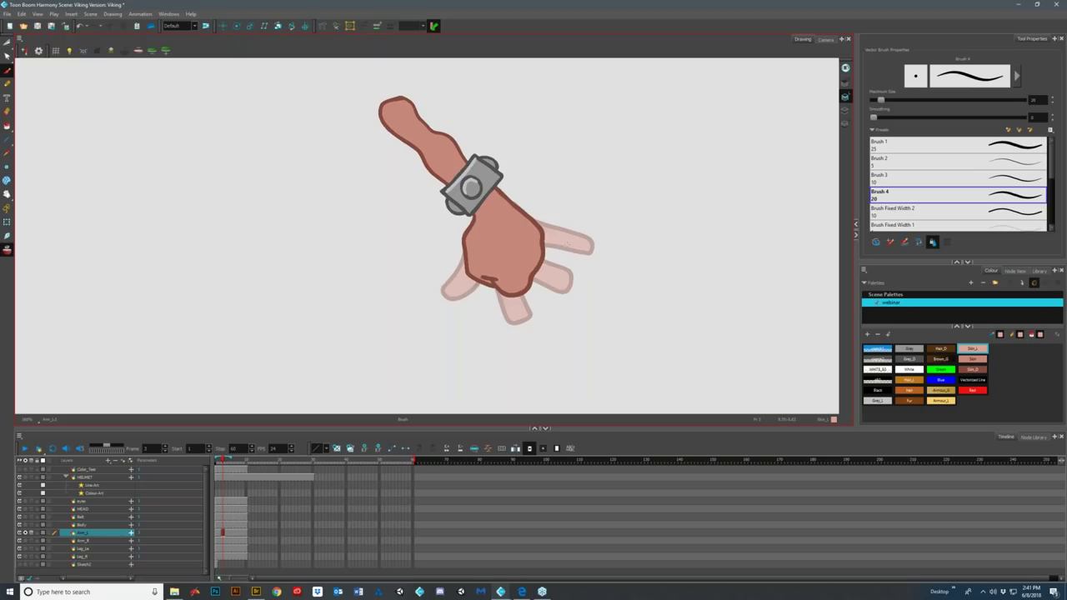
scroll(568, 244, up, 3)
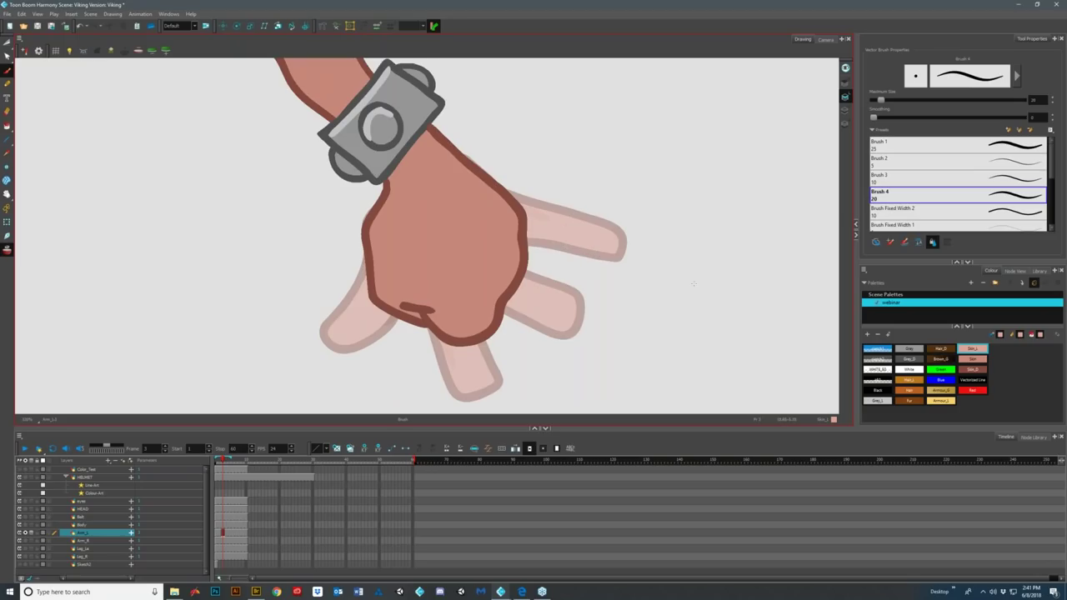
drag(477, 303, 506, 221)
- Refine the fist's crease line with the Skin colour and brush along the wristband's hand-side edge in Grey_D
click(972, 359)
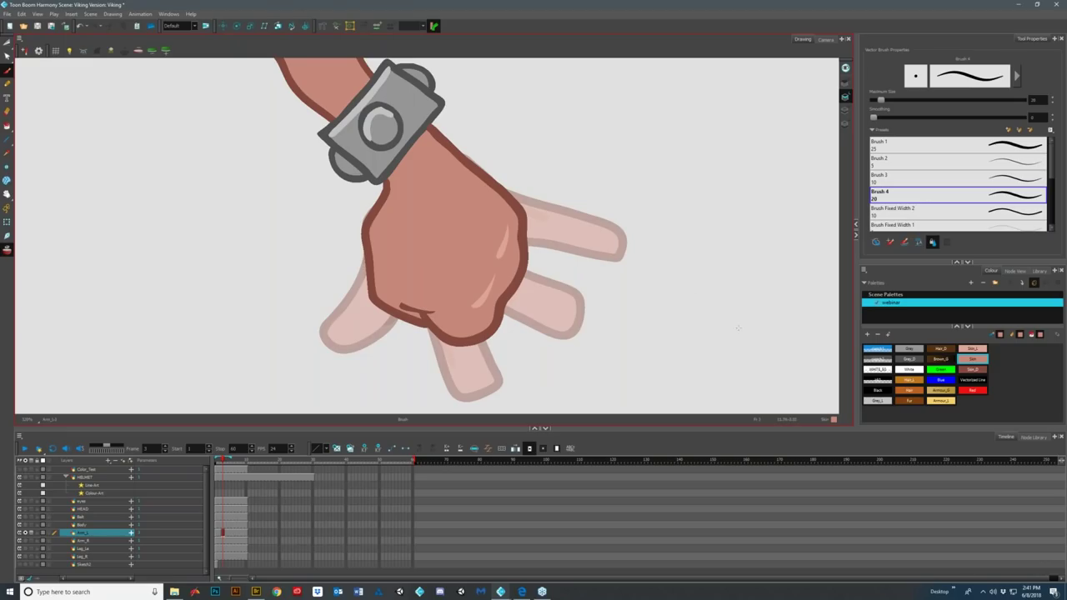
click(909, 359)
drag(380, 176, 437, 107)
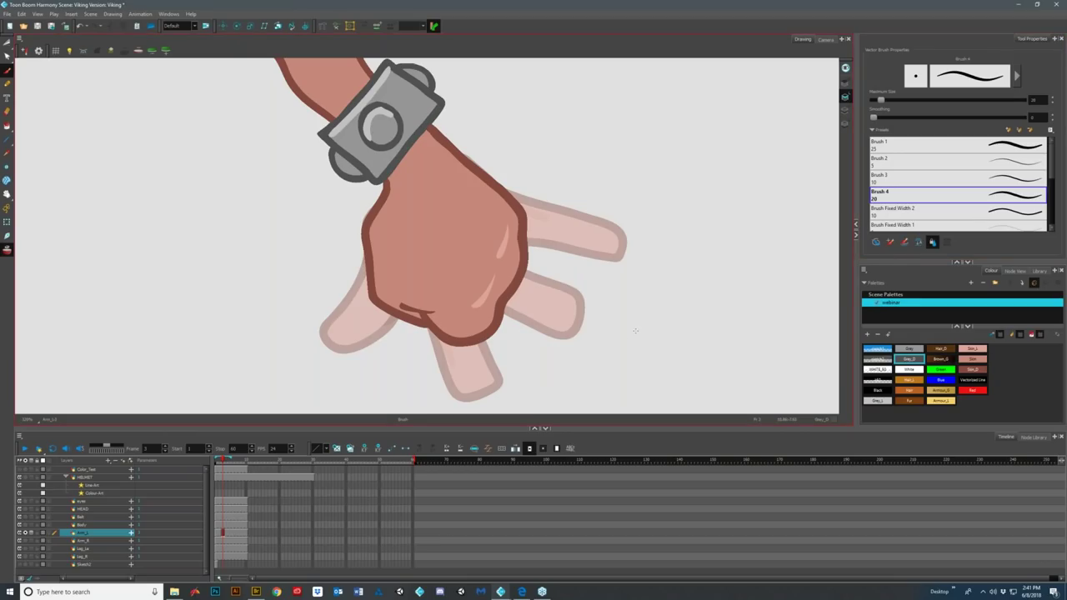
scroll(609, 285, down, 5)
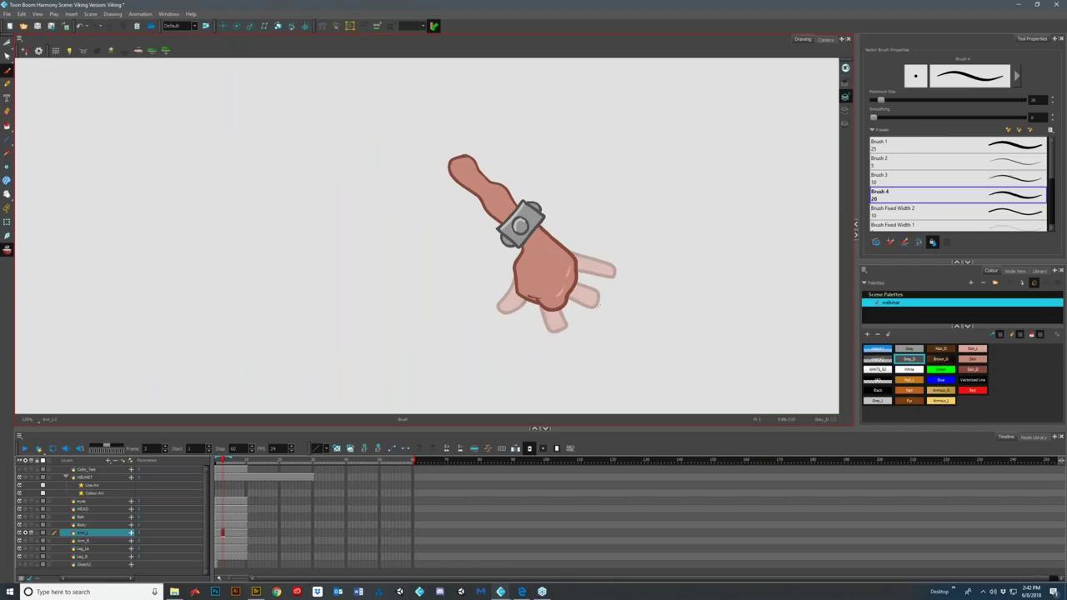
- On frame 4 of Arm_L, brush one long Skin_L highlight along the fist's outer edge from the wristband to the knuckles
key(.)
scroll(567, 256, up, 5)
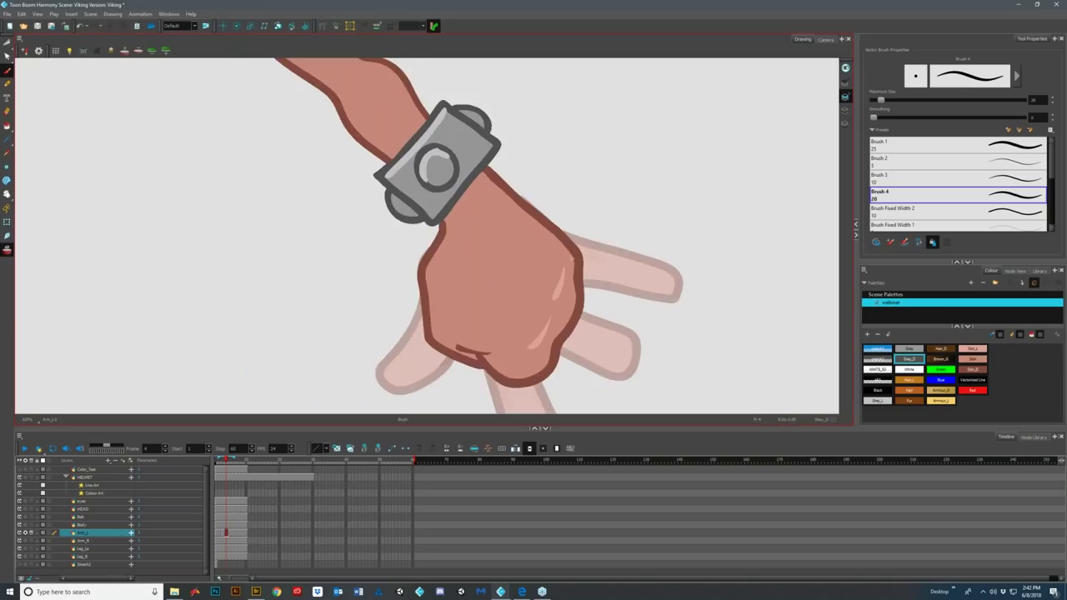
scroll(568, 254, up, 2)
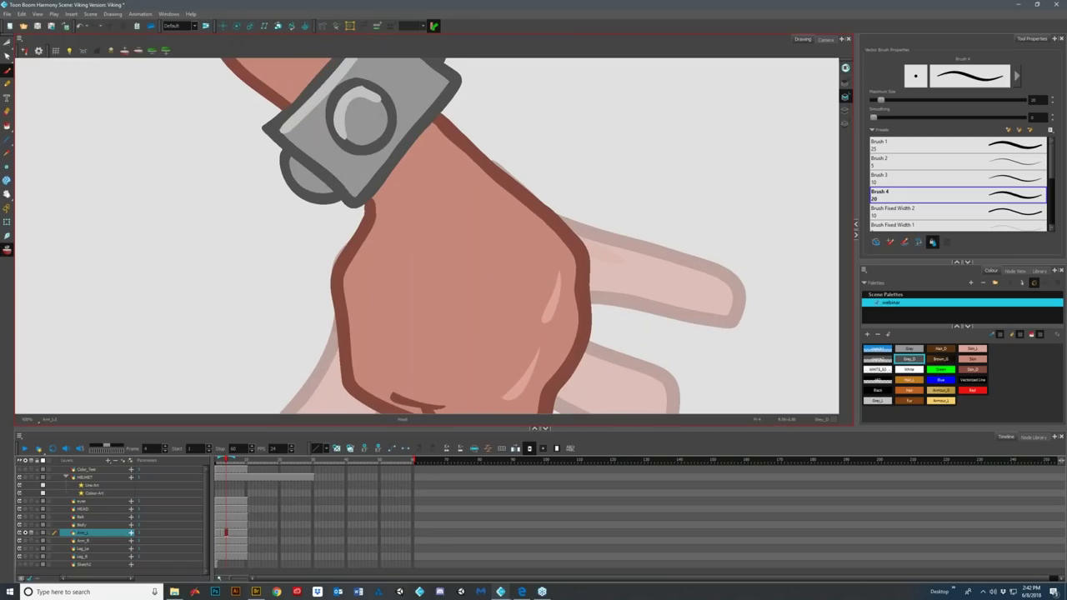
scroll(640, 326, down, 3)
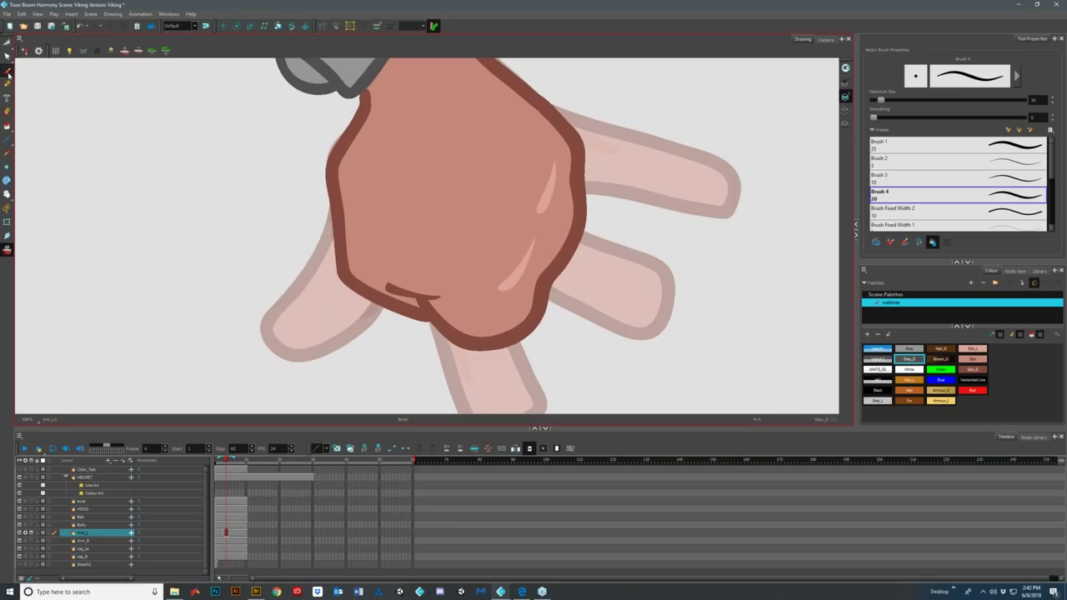
click(949, 321)
click(975, 350)
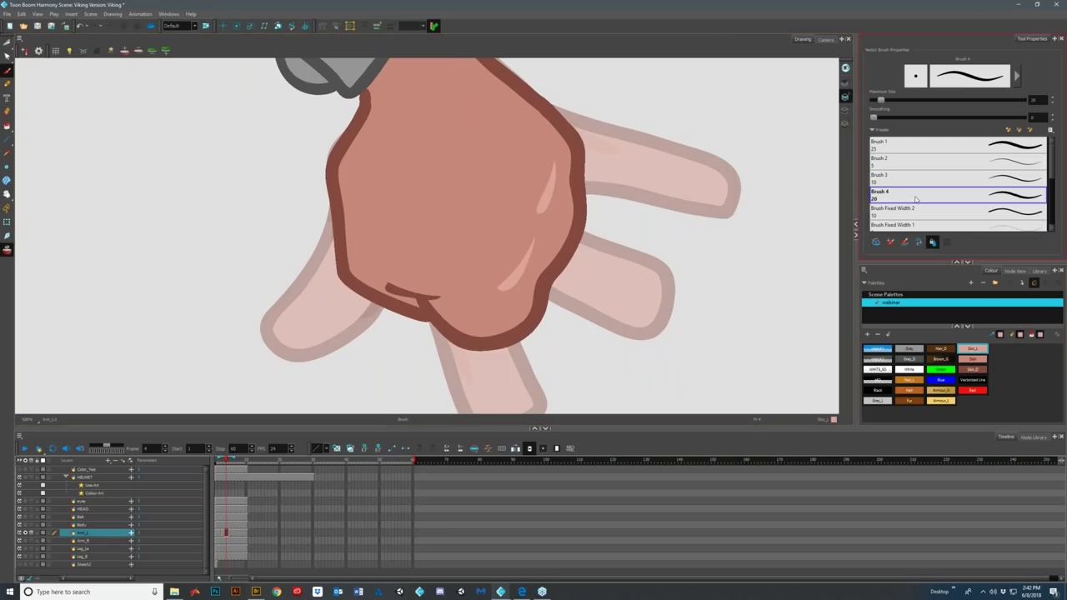
scroll(532, 168, up, 3)
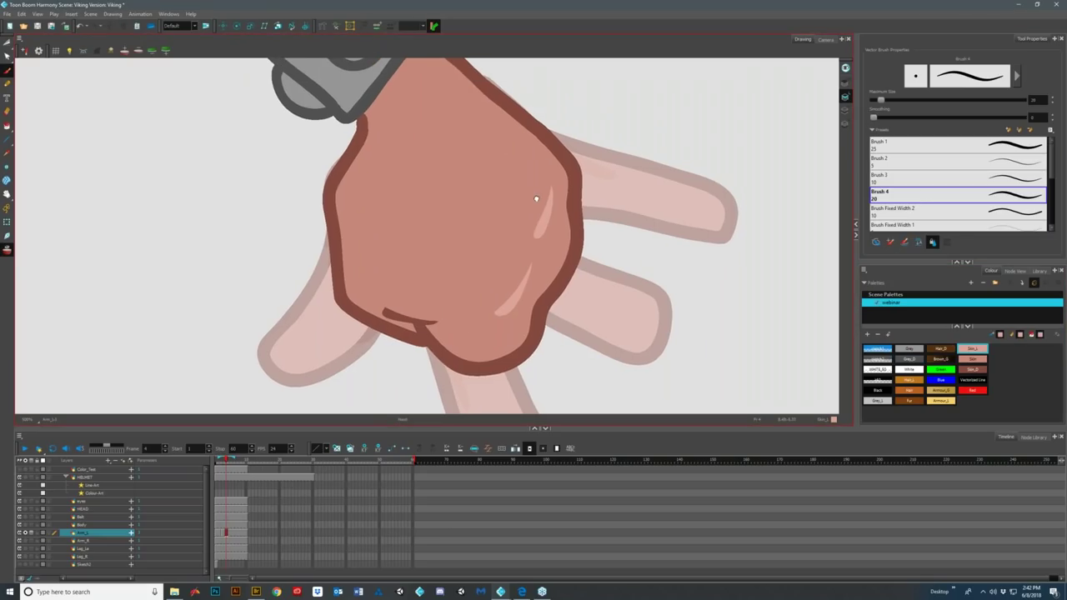
mouse_move(430, 77)
mouse_down()
mouse_move(522, 155)
mouse_move(542, 250)
mouse_move(487, 326)
mouse_up()
mouse_move(683, 323)
mouse_down()
mouse_move(631, 336)
mouse_move(655, 365)
mouse_up()
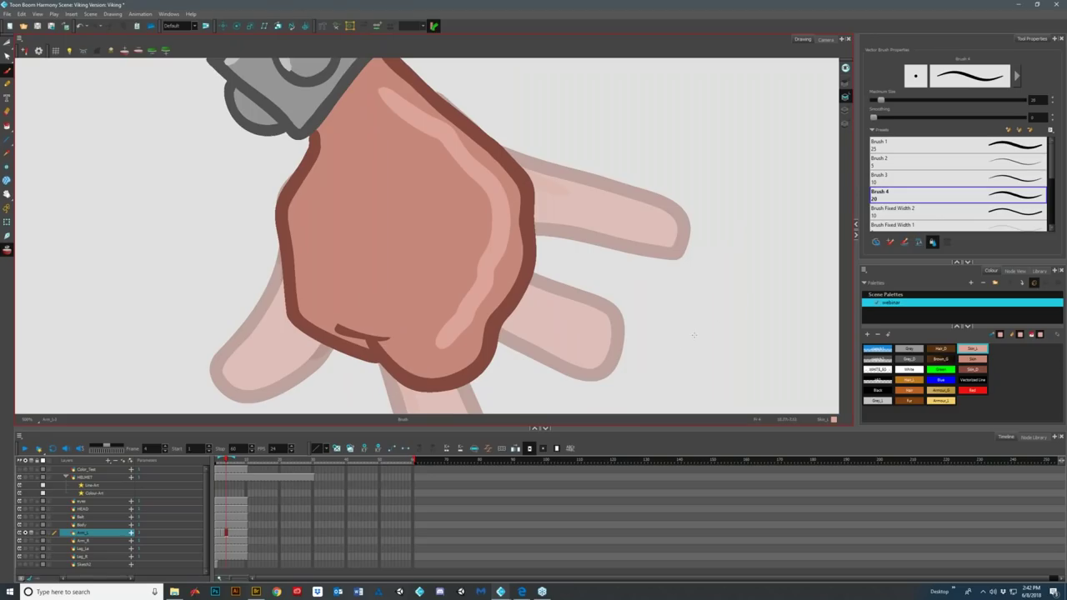
- Thin the inner side of the fist's long highlight by brushing over it with the Skin colour
click(973, 359)
mouse_move(367, 83)
mouse_down()
mouse_move(434, 141)
mouse_move(488, 225)
mouse_move(480, 271)
mouse_move(425, 351)
mouse_up()
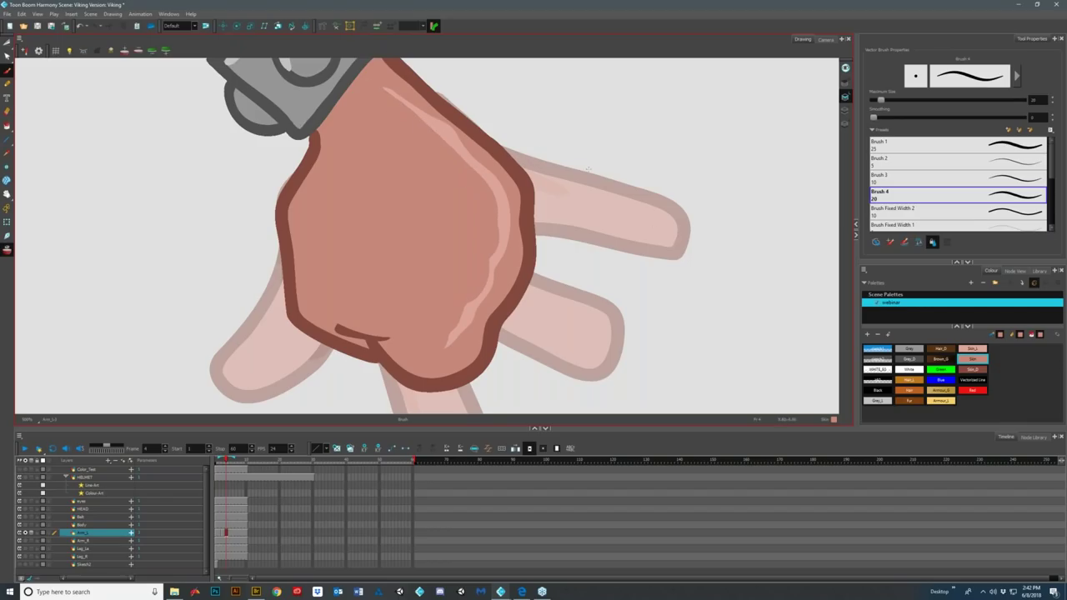
drag(433, 110, 500, 177)
drag(704, 364, 765, 294)
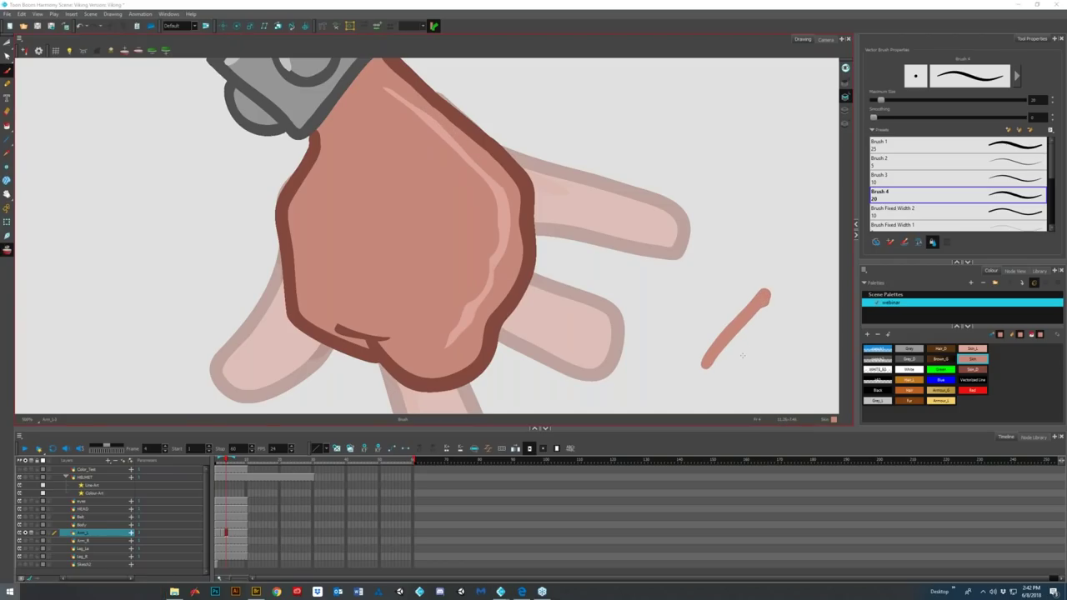
key(super)
text(s)
key(Escape)
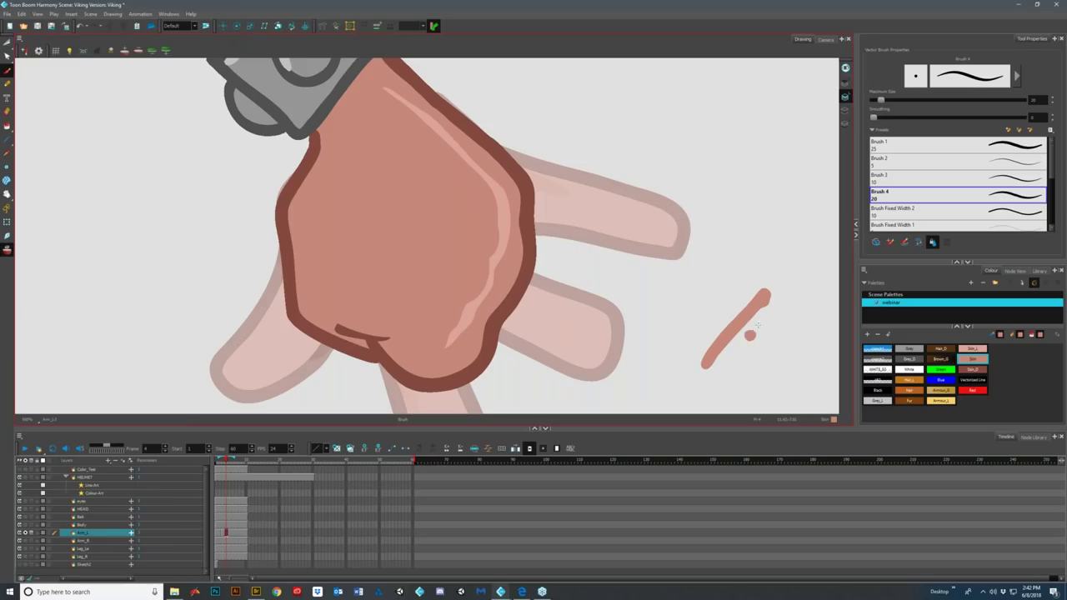
key(ctrl+z)
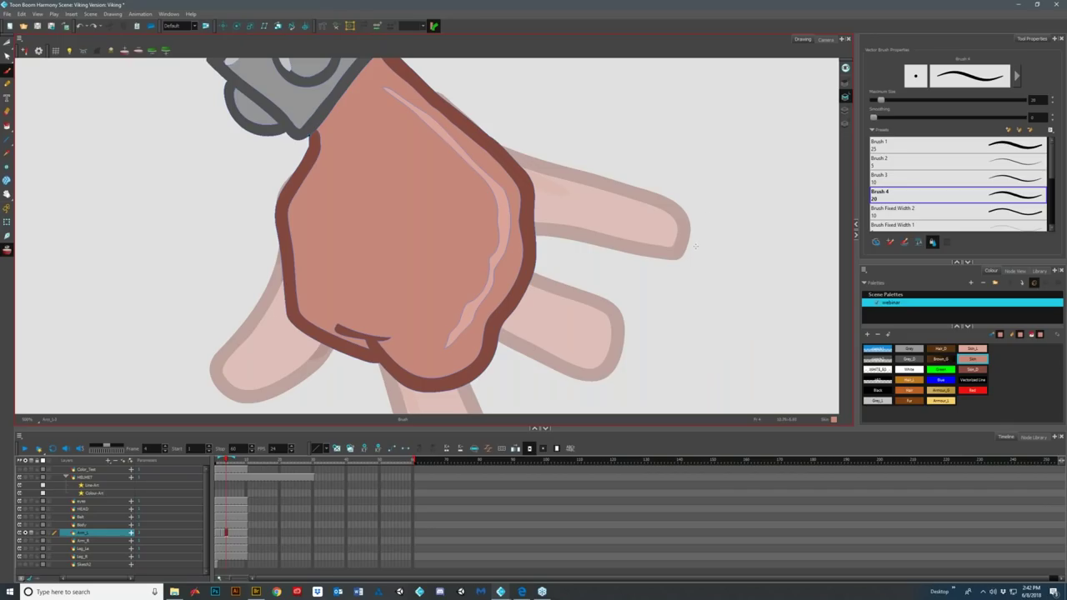
- Thin the light highlight inside the wristband's round stud by brushing over its inner edge with the Grey colour
scroll(714, 225, down, 5)
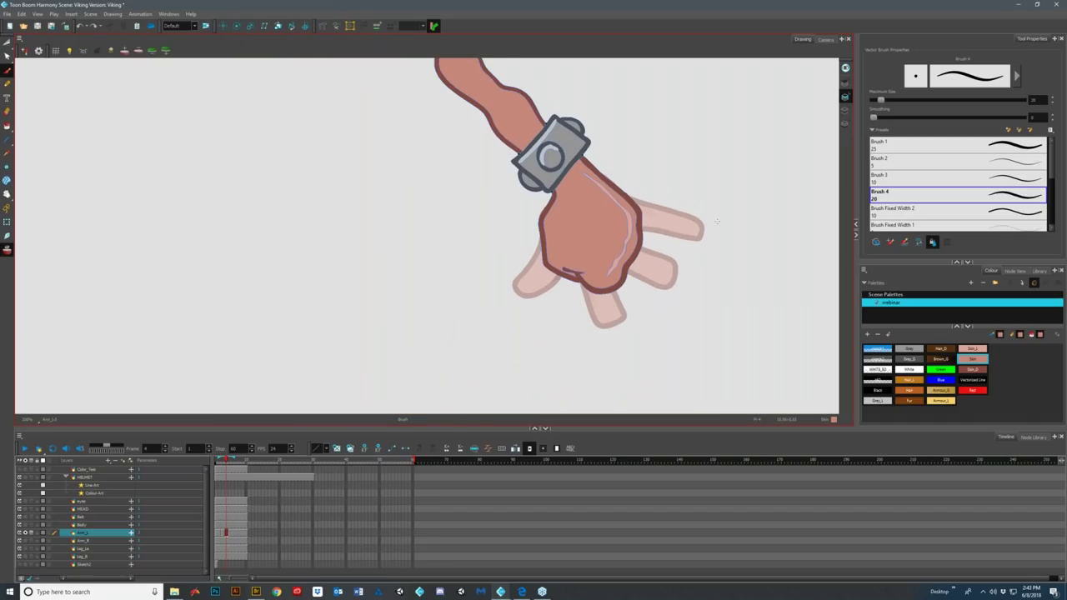
drag(714, 225, 614, 204)
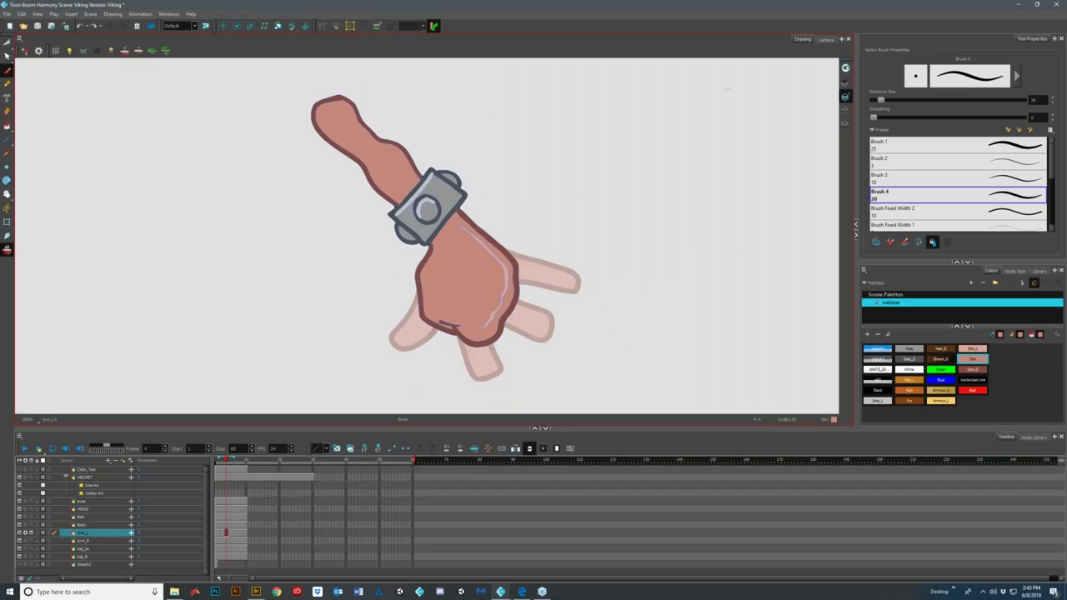
click(9, 47)
click(30, 43)
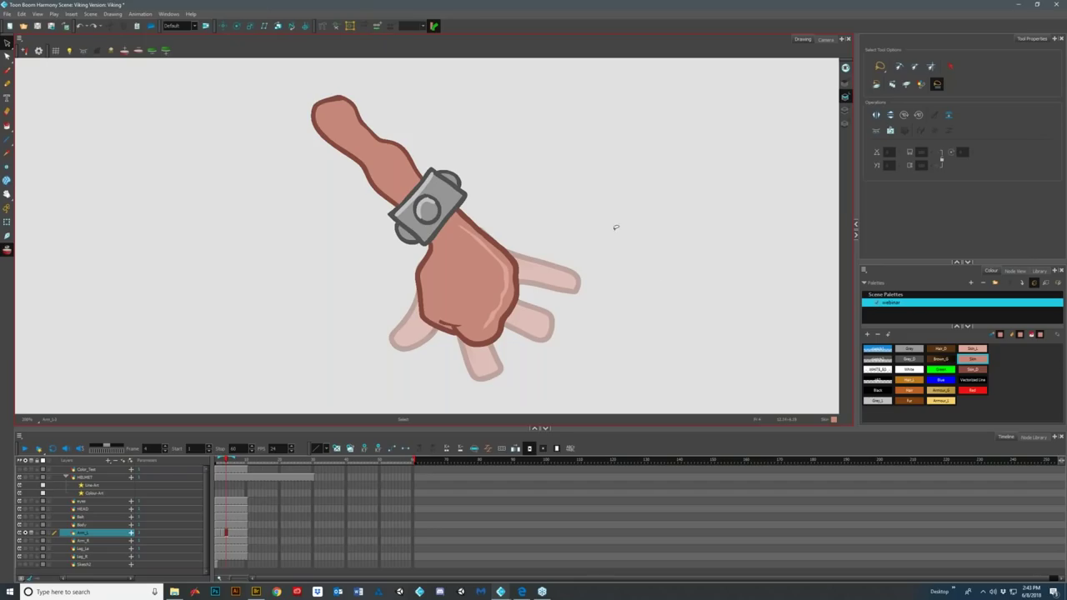
scroll(433, 199, up, 5)
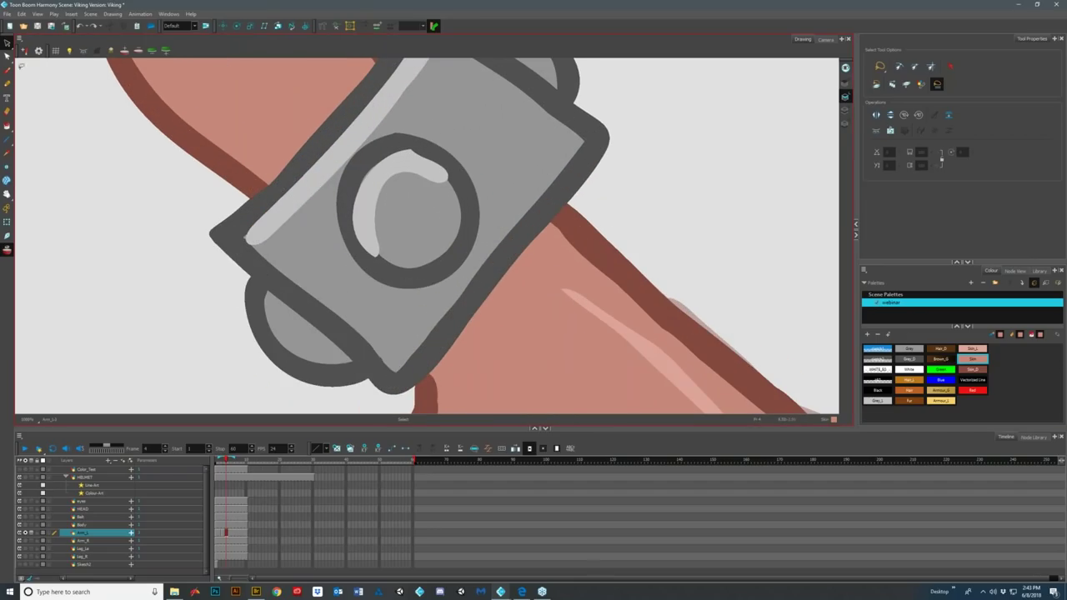
click(8, 72)
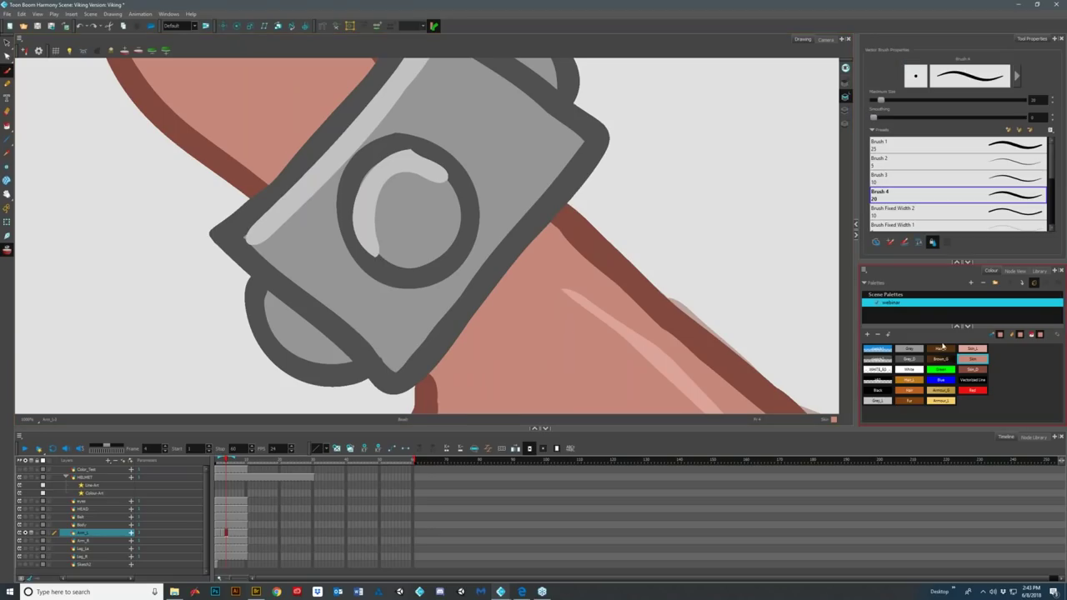
mouse_move(388, 250)
mouse_down()
mouse_move(365, 210)
mouse_move(438, 167)
mouse_move(450, 185)
mouse_up()
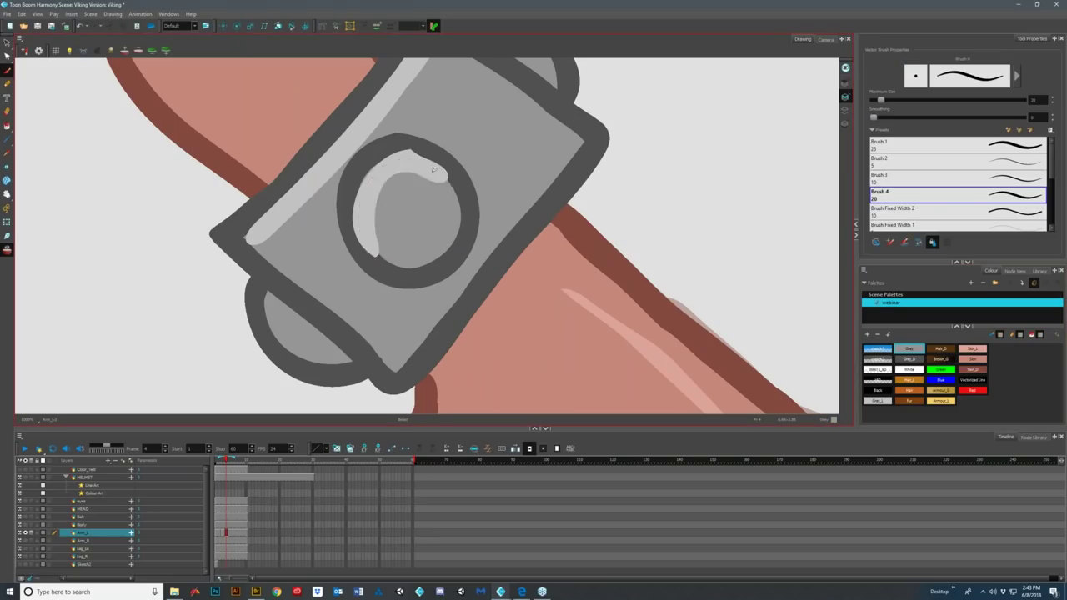
mouse_move(388, 251)
mouse_down()
mouse_move(377, 219)
mouse_move(390, 189)
mouse_move(414, 182)
mouse_move(442, 202)
mouse_up()
- Brush along the inner edge of the round stud's outline on the wristband with the Grey_D colour
click(909, 359)
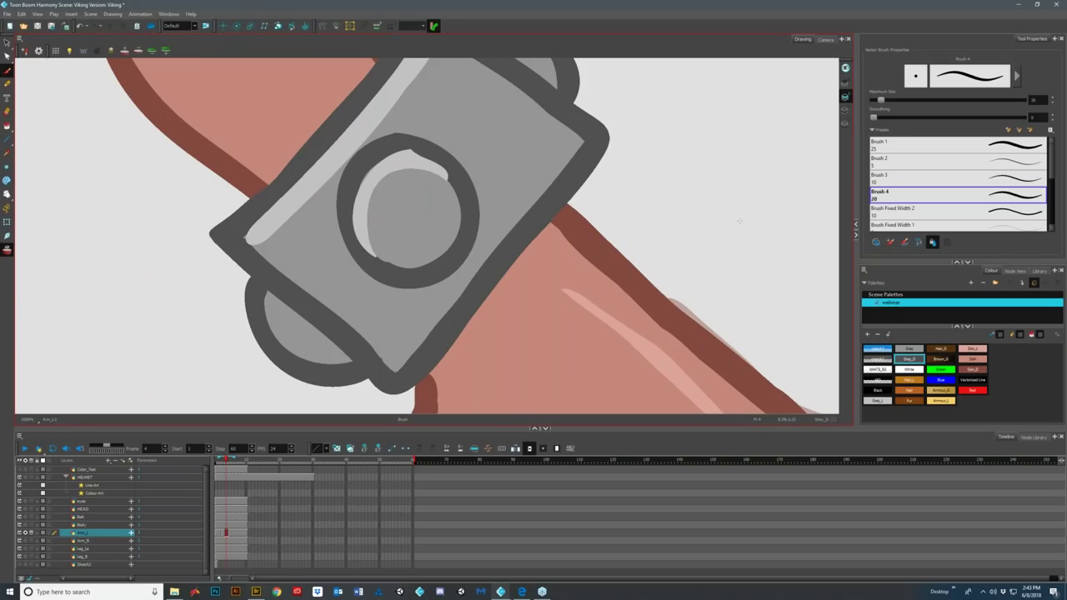
mouse_move(444, 158)
mouse_down()
mouse_move(387, 151)
mouse_move(353, 197)
mouse_move(356, 236)
mouse_move(414, 272)
mouse_up()
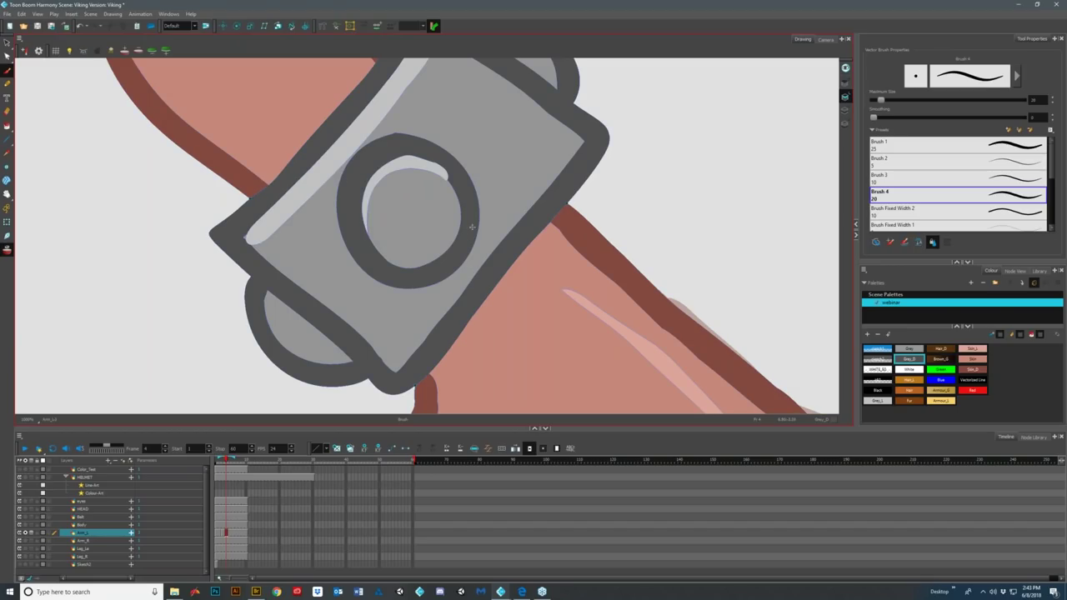
scroll(545, 242, down, 2)
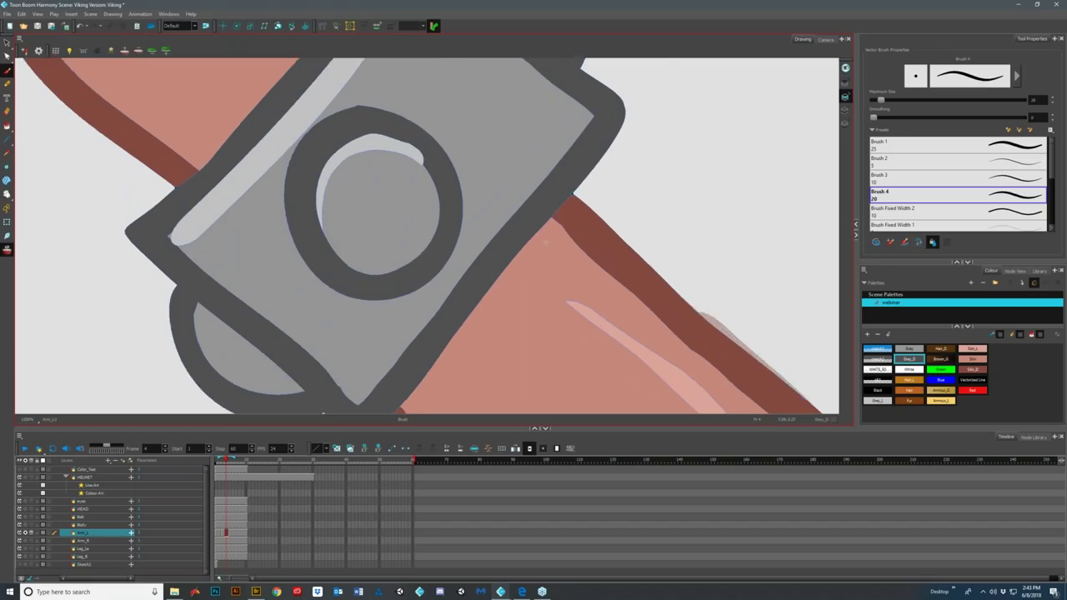
scroll(546, 242, up, 3)
scroll(545, 242, down, 6)
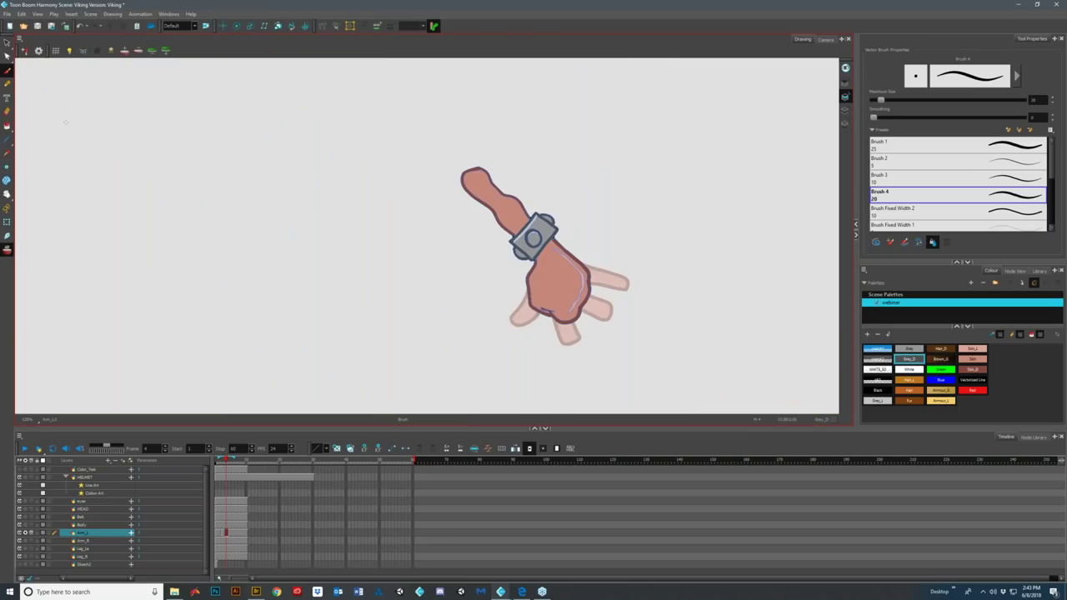
click(112, 14)
mouse_move(134, 62)
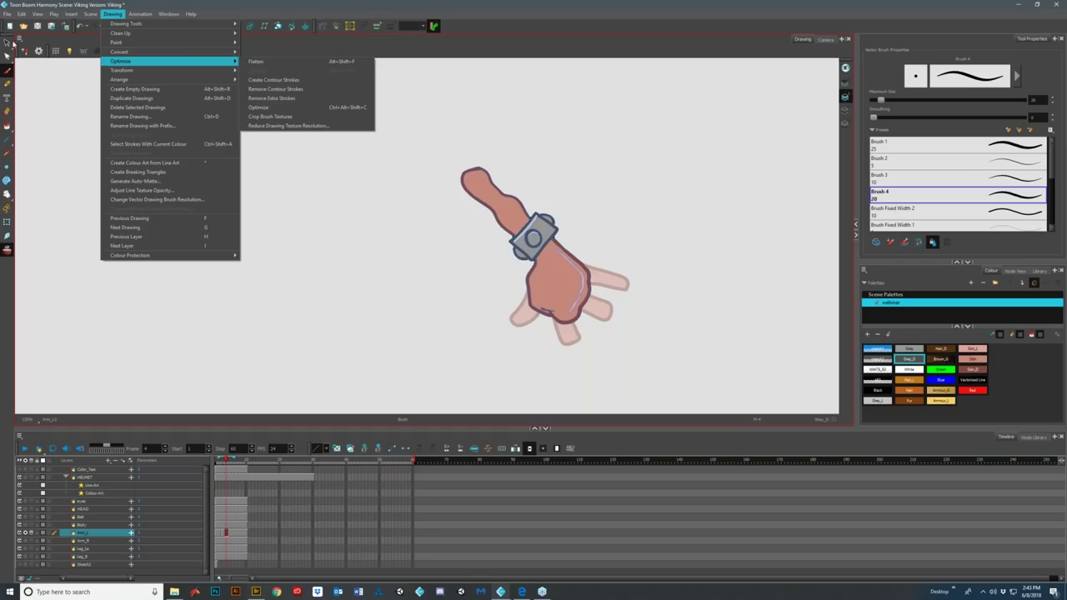
click(6, 44)
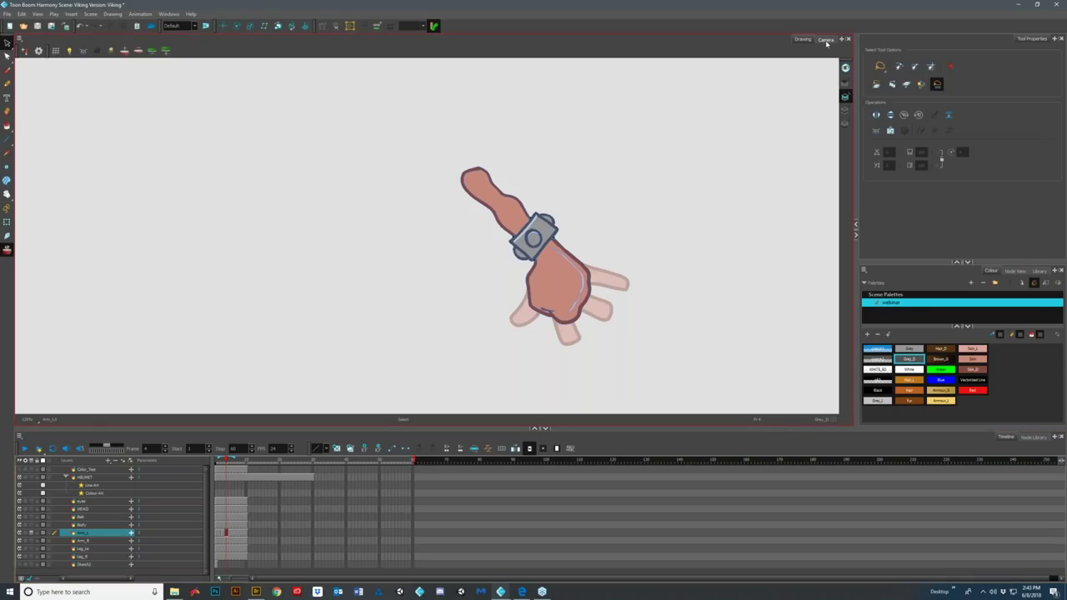
- Return to the Camera view and switch Arm_L on frame 1 from the open hand to the fist drawing using drawing substitution
click(825, 40)
click(220, 462)
drag(220, 461, 218, 464)
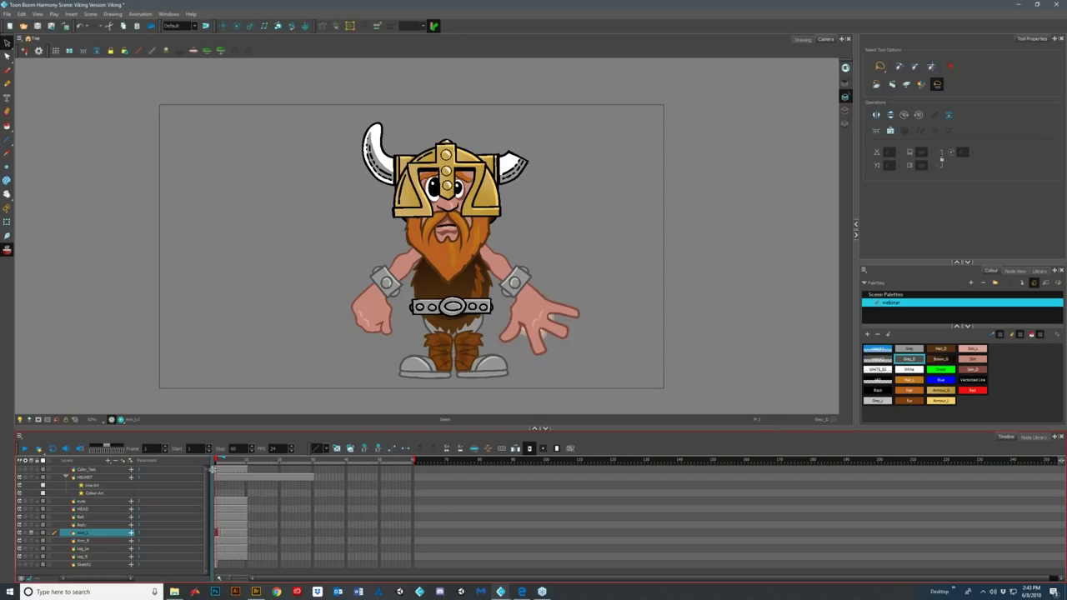
click(216, 535)
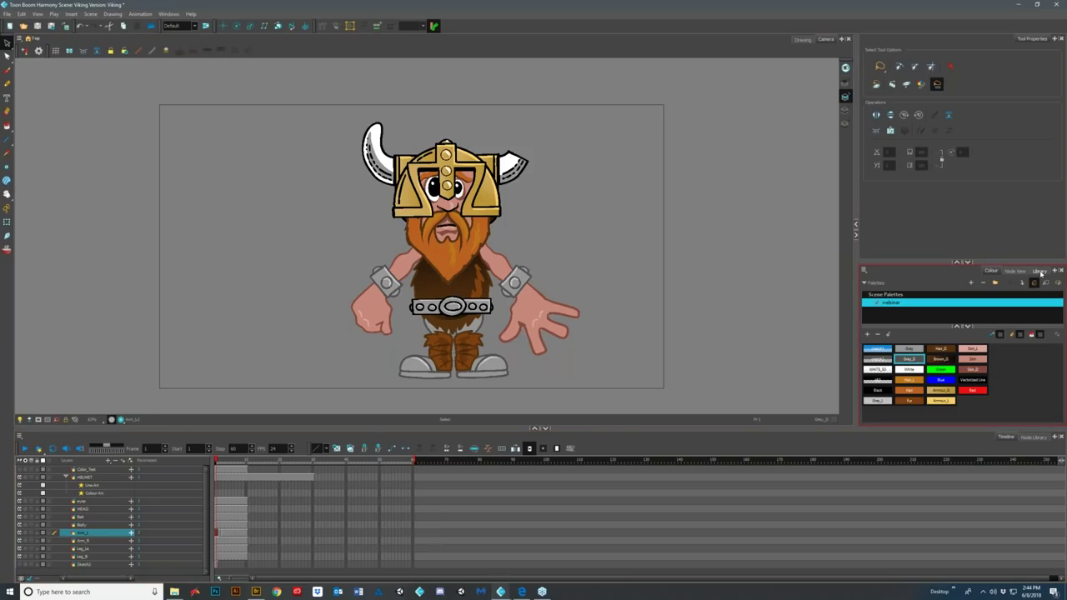
click(1039, 271)
click(890, 361)
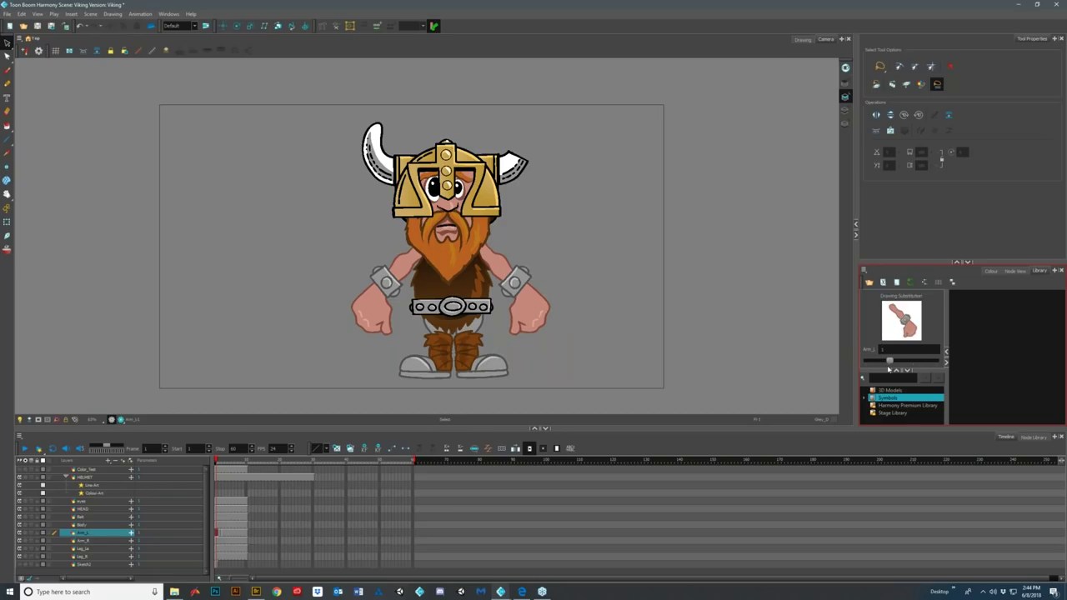
- Select Arm_L's cells on frames 2 and 3 and switch their drawing substitution to fist drawing 3
click(222, 534)
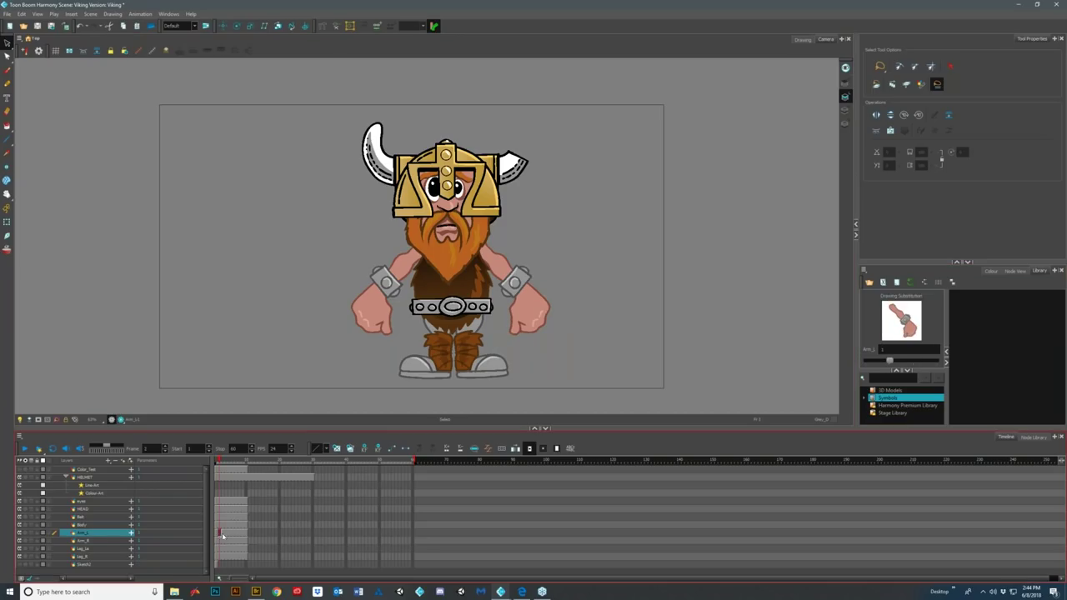
drag(890, 361, 934, 361)
click(222, 536)
click(223, 533)
click(913, 364)
drag(913, 363, 935, 362)
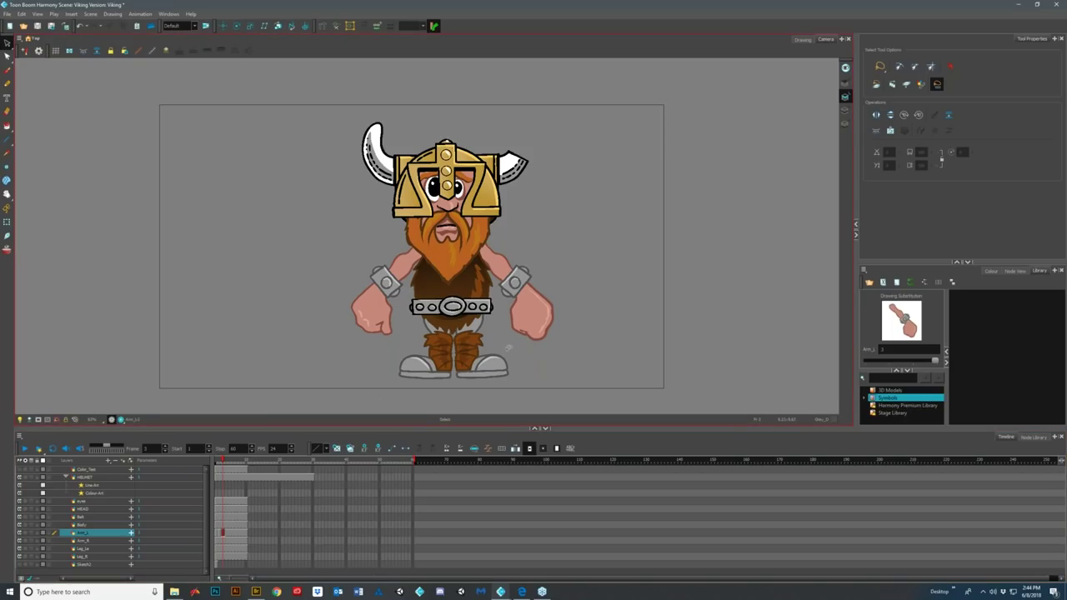
- Duplicate the Arm_L drawing on frame 4
click(226, 533)
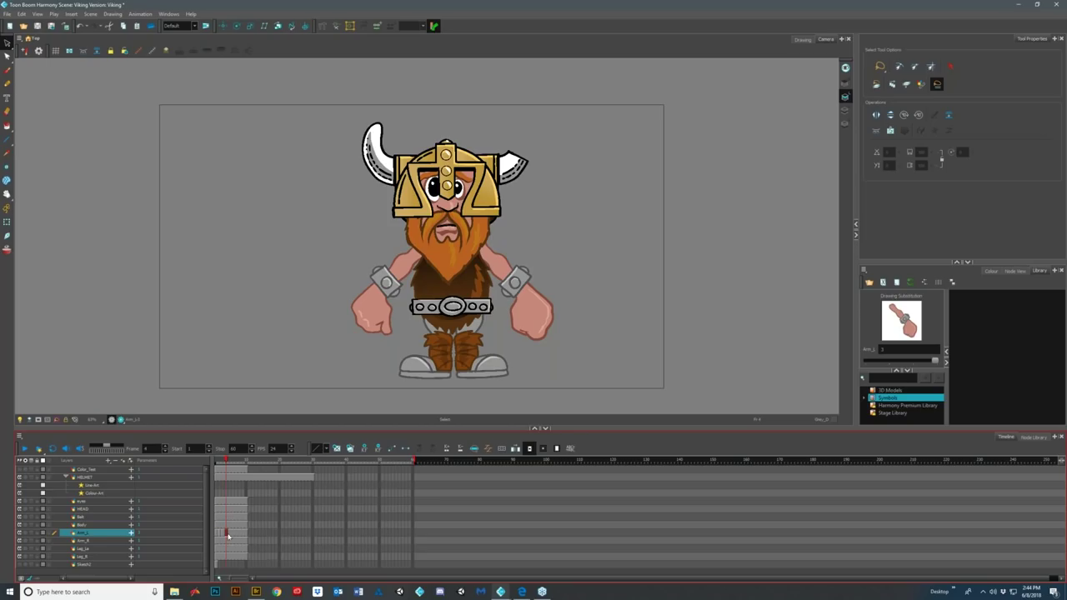
click(229, 534)
click(226, 534)
right_click(226, 534)
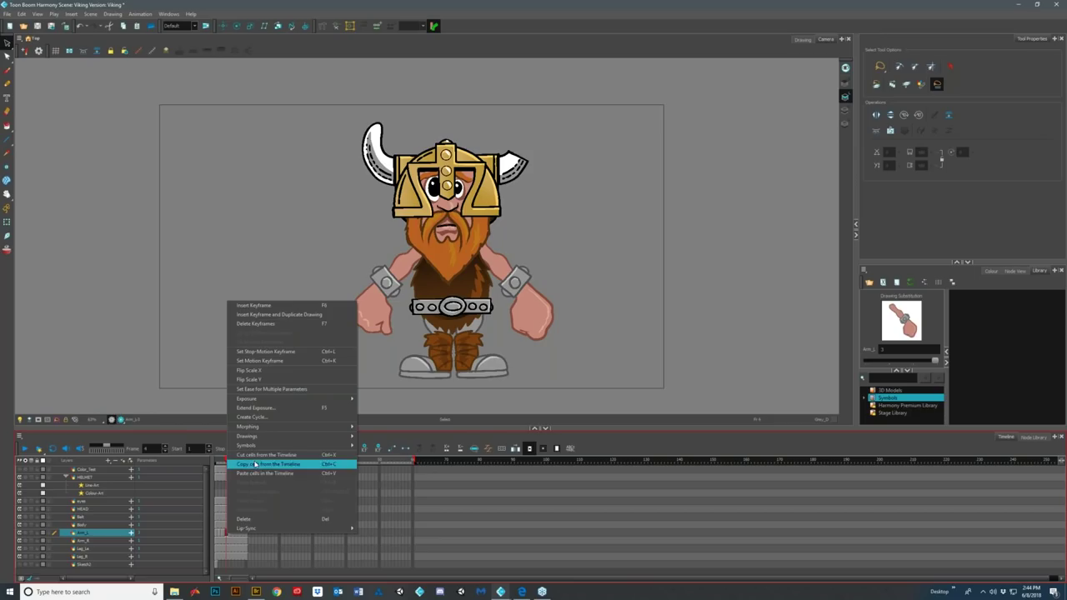
mouse_move(334, 436)
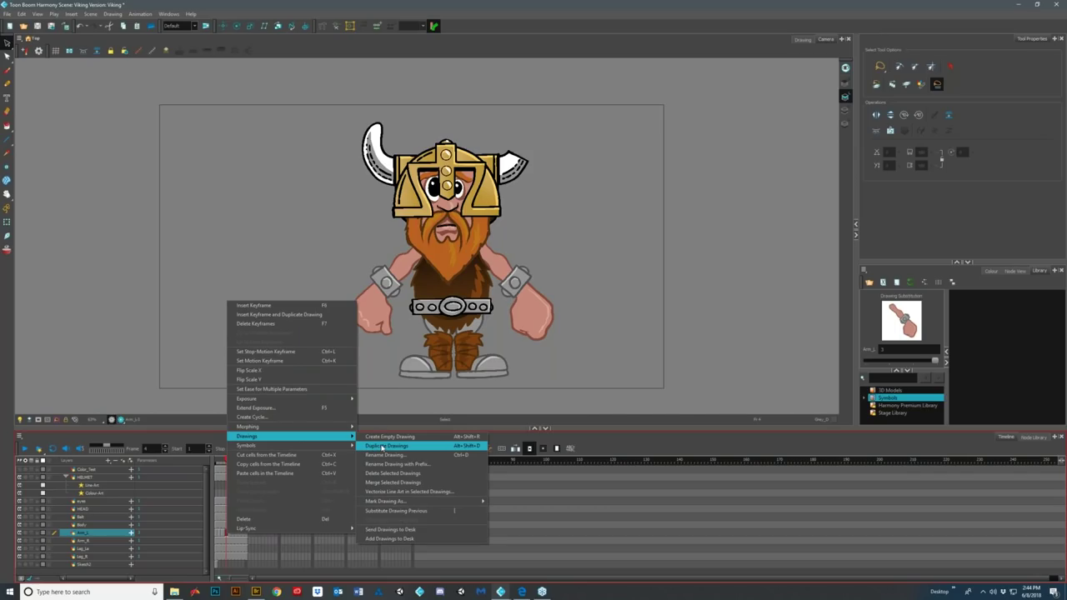
click(383, 447)
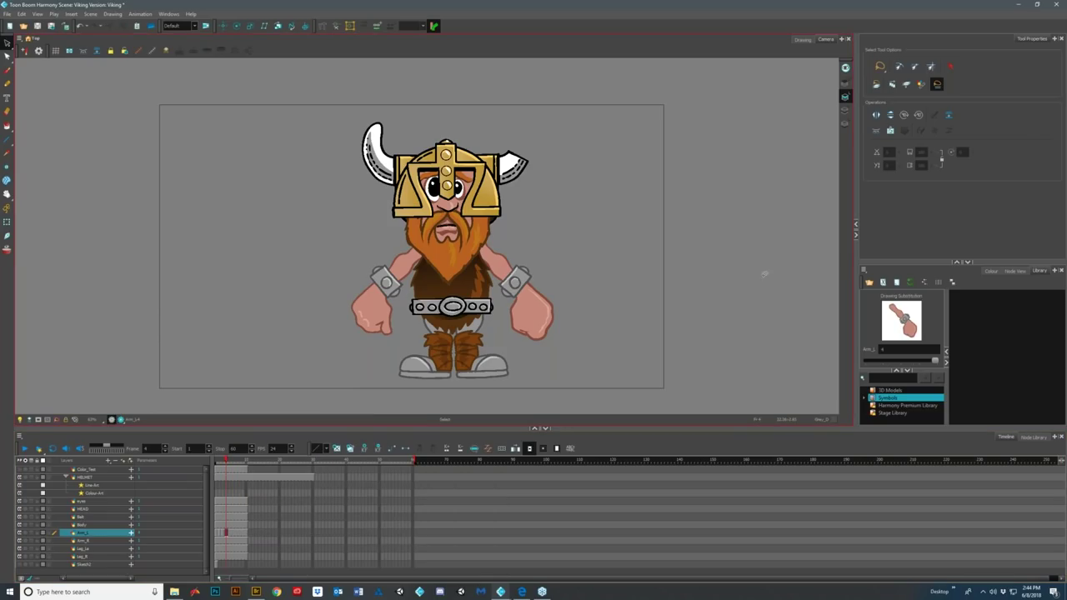
- Draw a freehand zigzag line beside the Arm_L fist on frame 4 with the Stroke tool and dismiss the invisible-stroke notice
key(alt+b)
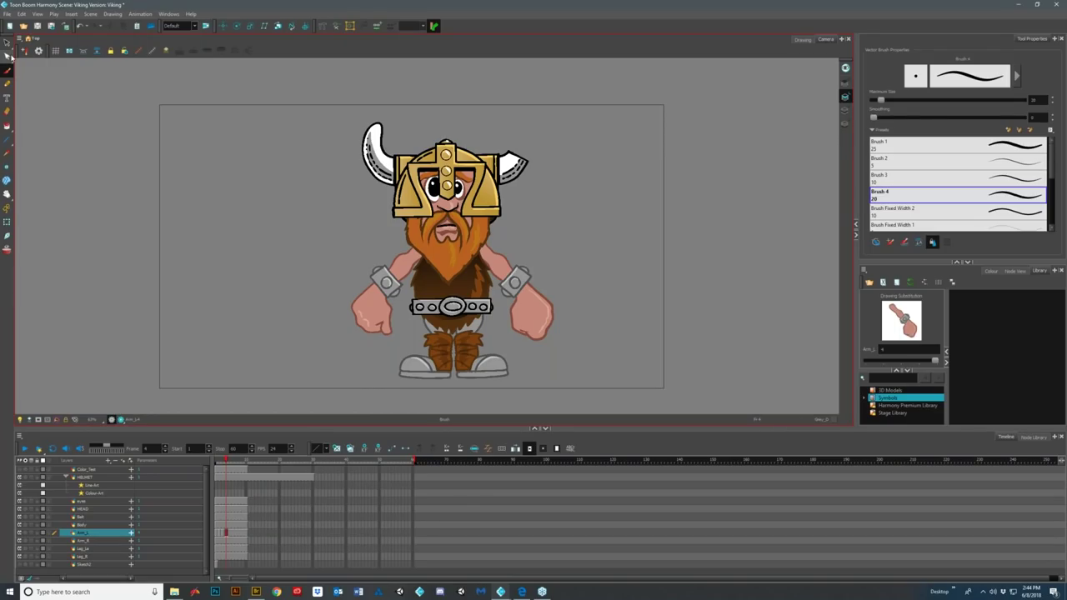
click(7, 126)
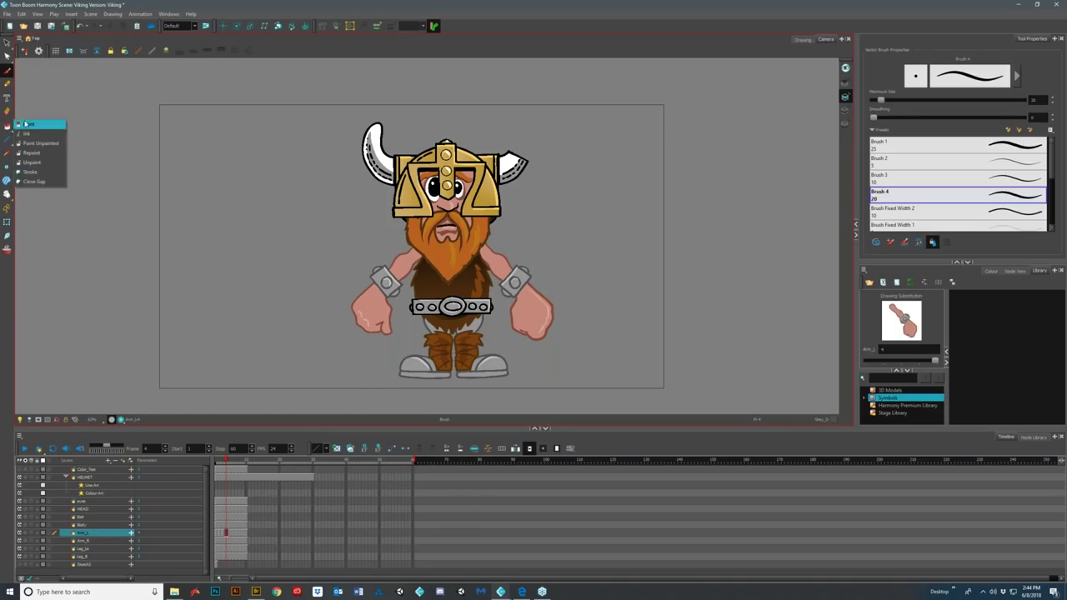
click(31, 172)
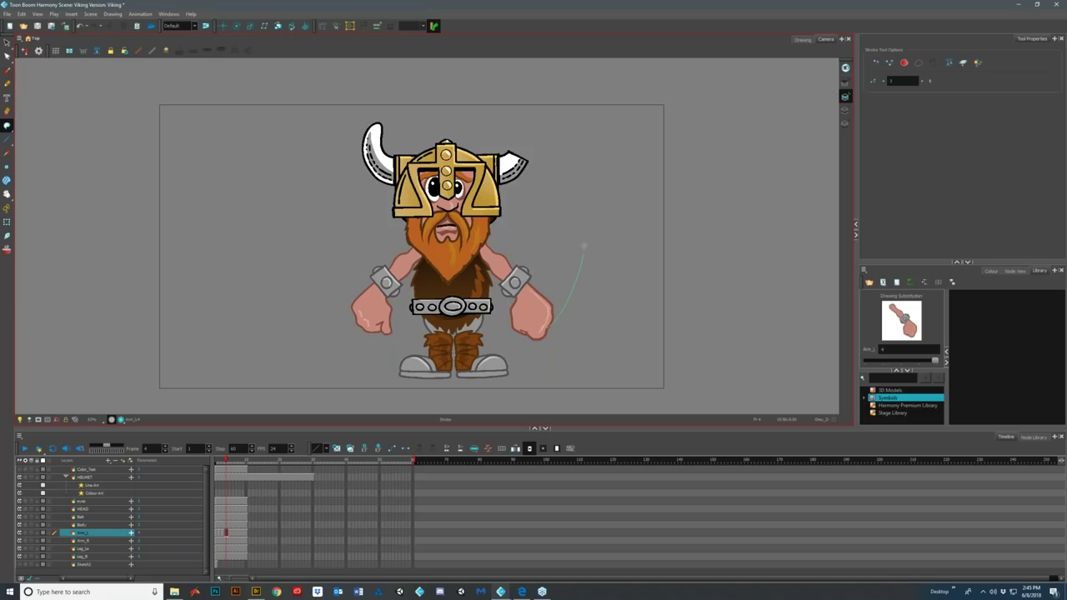
drag(559, 216, 551, 241)
key(Delete)
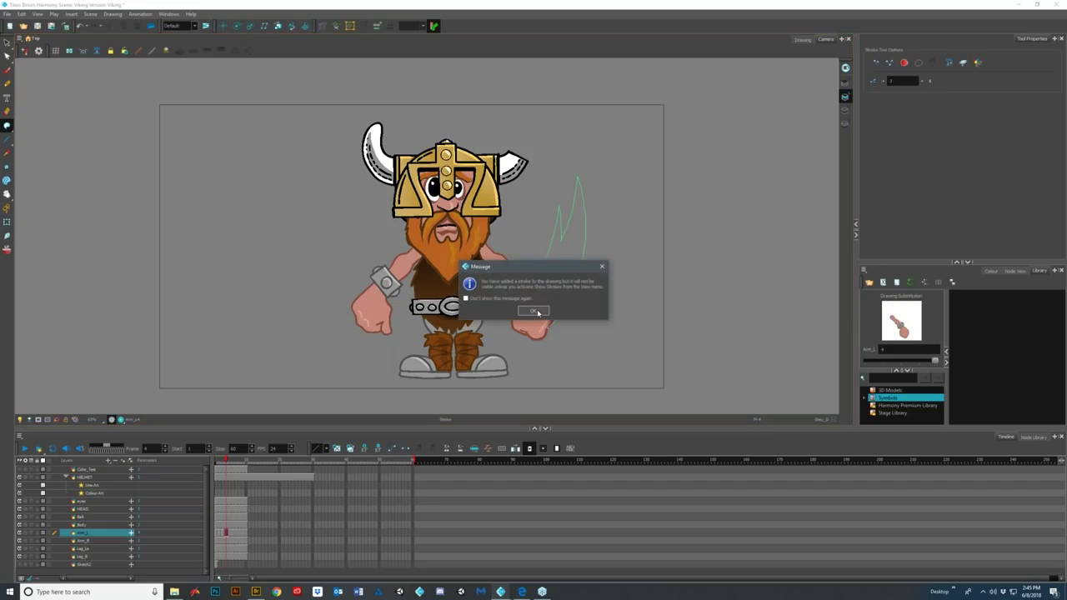
click(536, 315)
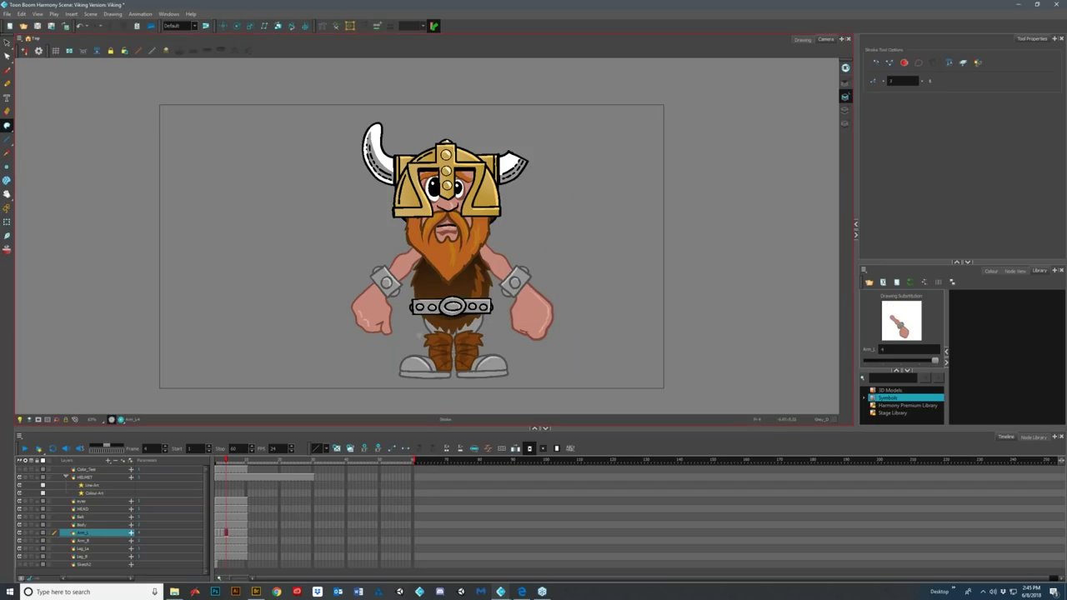
- Add a new colour based on the semi-transparent white swatch to the palette and name it Blur_G
click(992, 271)
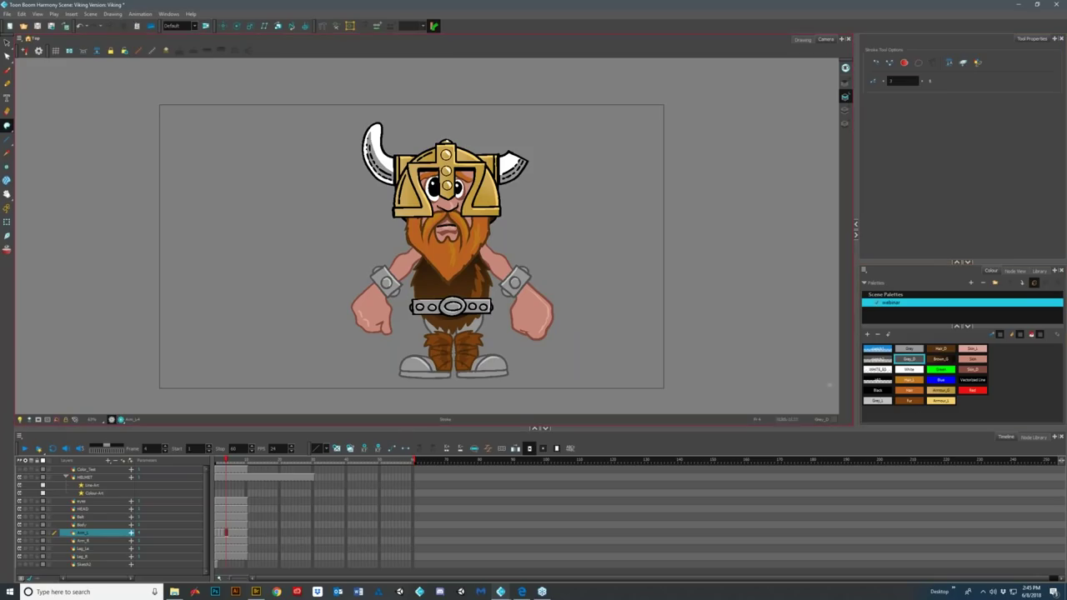
click(884, 369)
click(867, 335)
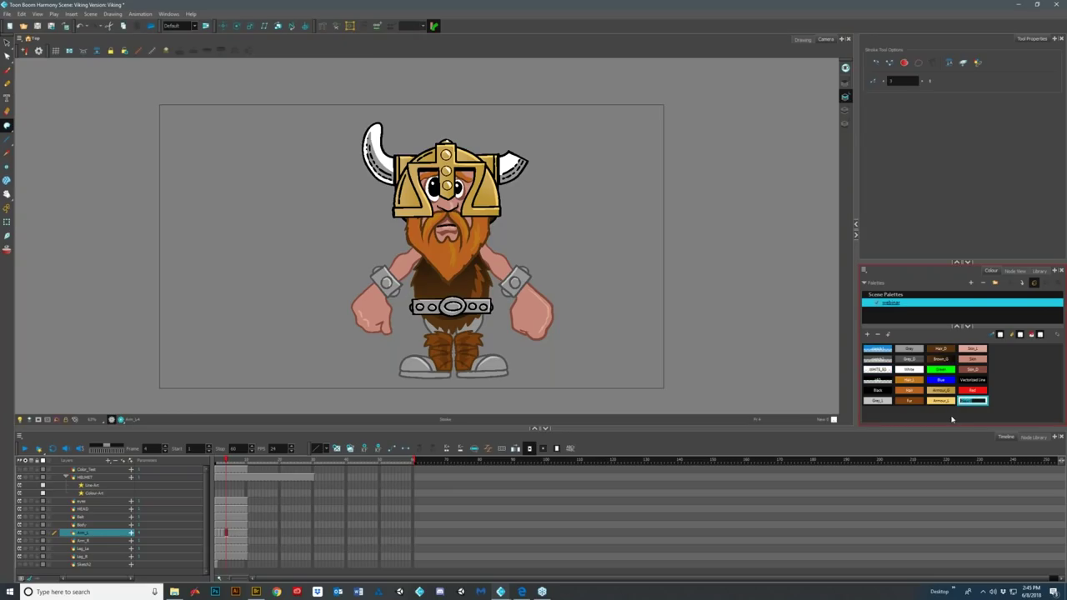
key(BackSpace)
text(Blur_0)
key(Return)
- Open Blur_G for editing in multiple-wheel mode and change it from a solid colour to a gradient
double_click(972, 401)
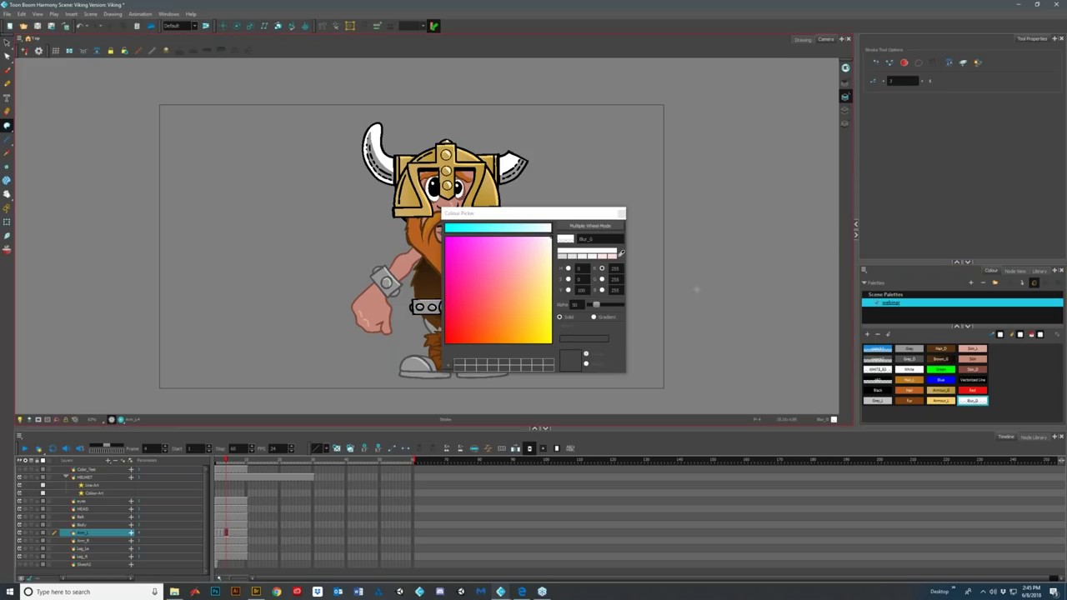
click(590, 225)
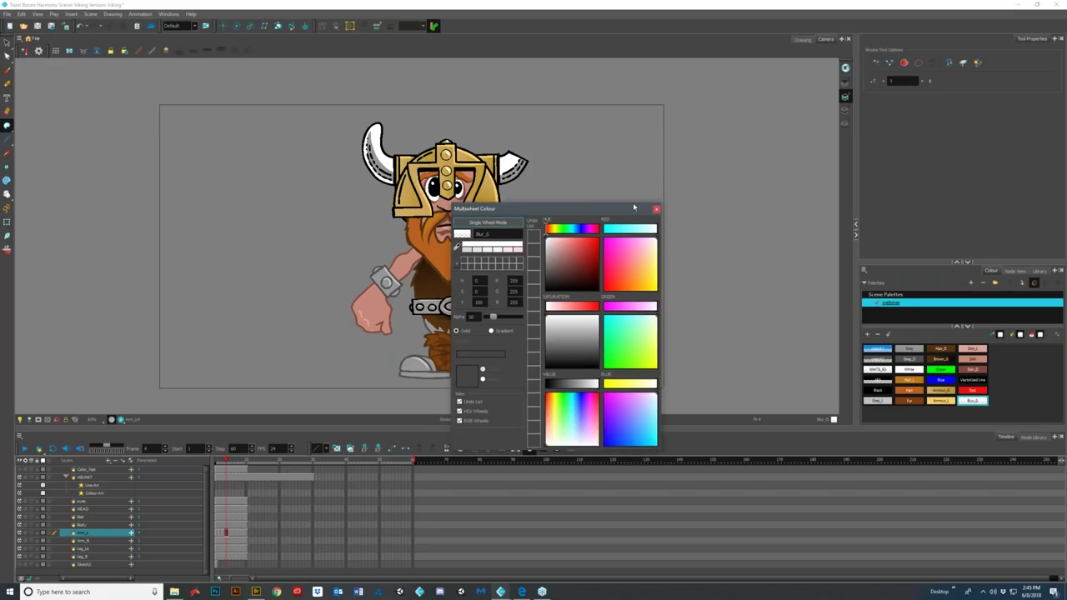
drag(674, 177, 753, 90)
click(609, 222)
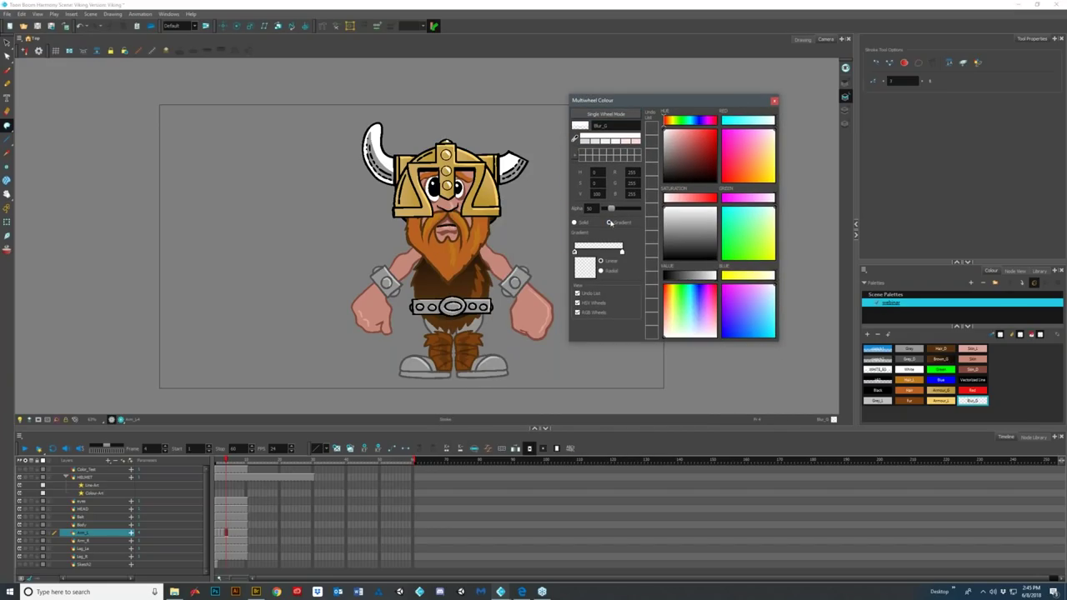
drag(729, 101, 777, 94)
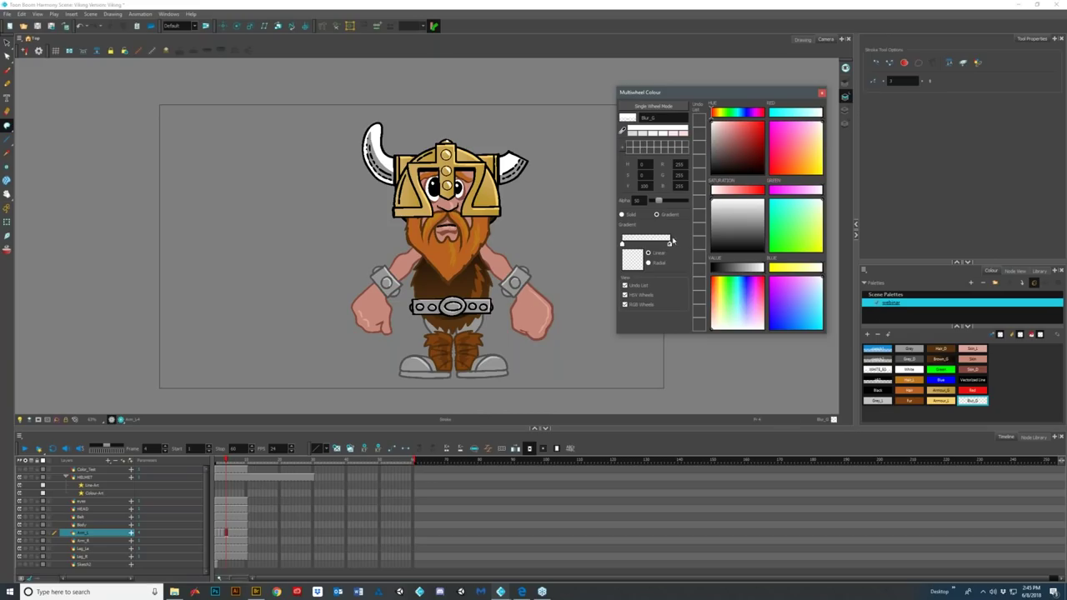
click(622, 131)
click(721, 232)
click(977, 361)
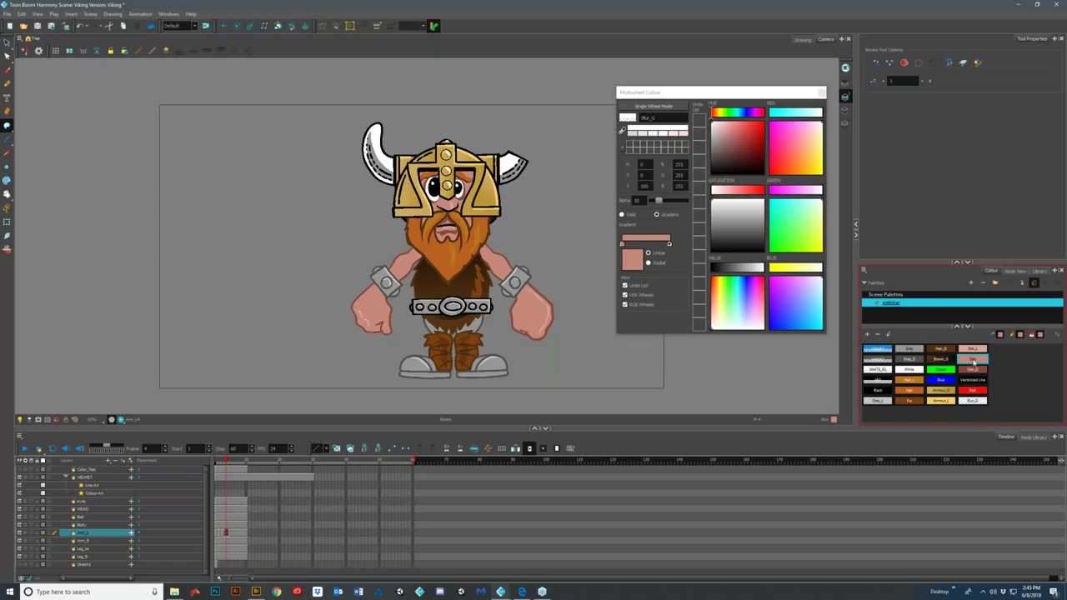
click(656, 215)
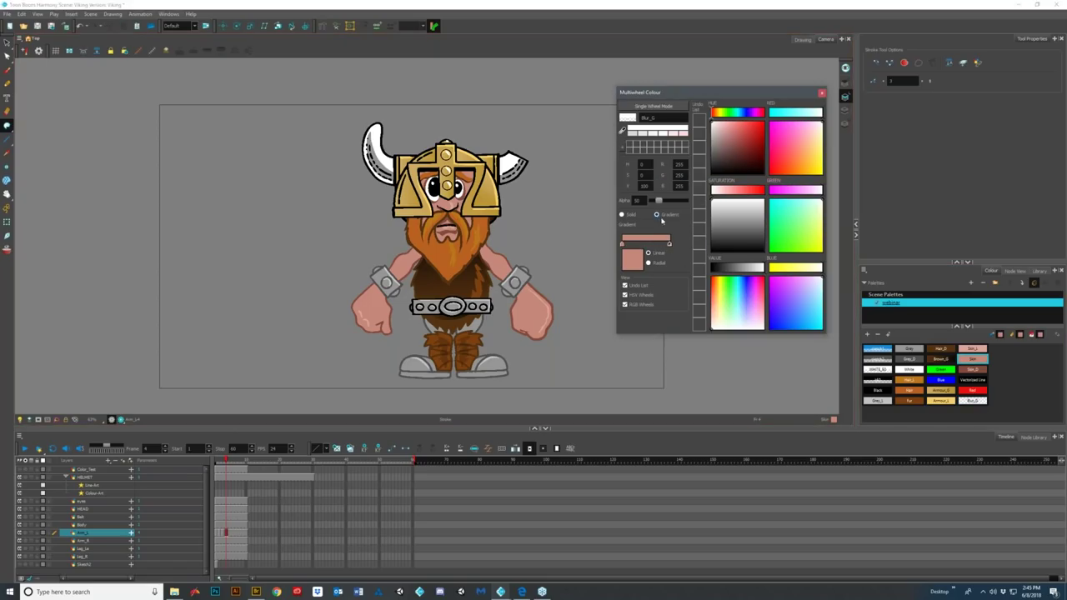
click(622, 244)
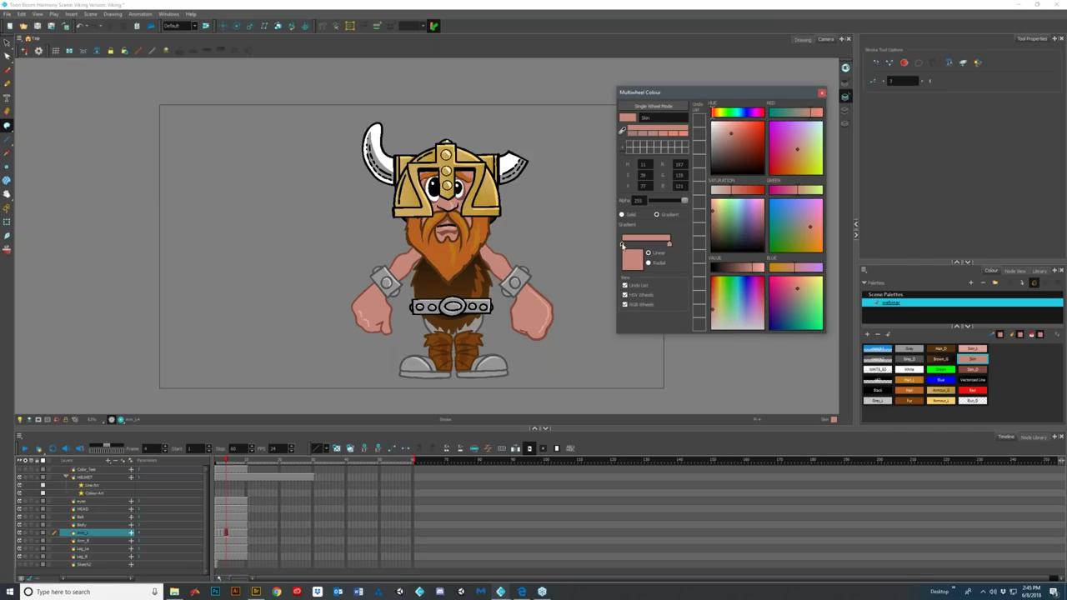
drag(683, 203, 652, 201)
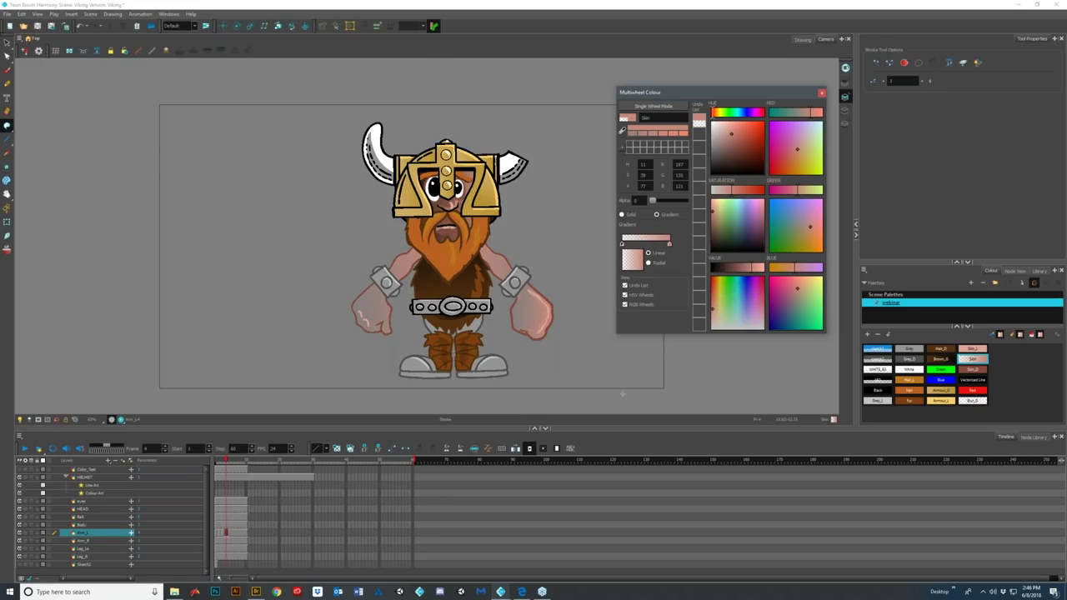
key(ctrl+z)
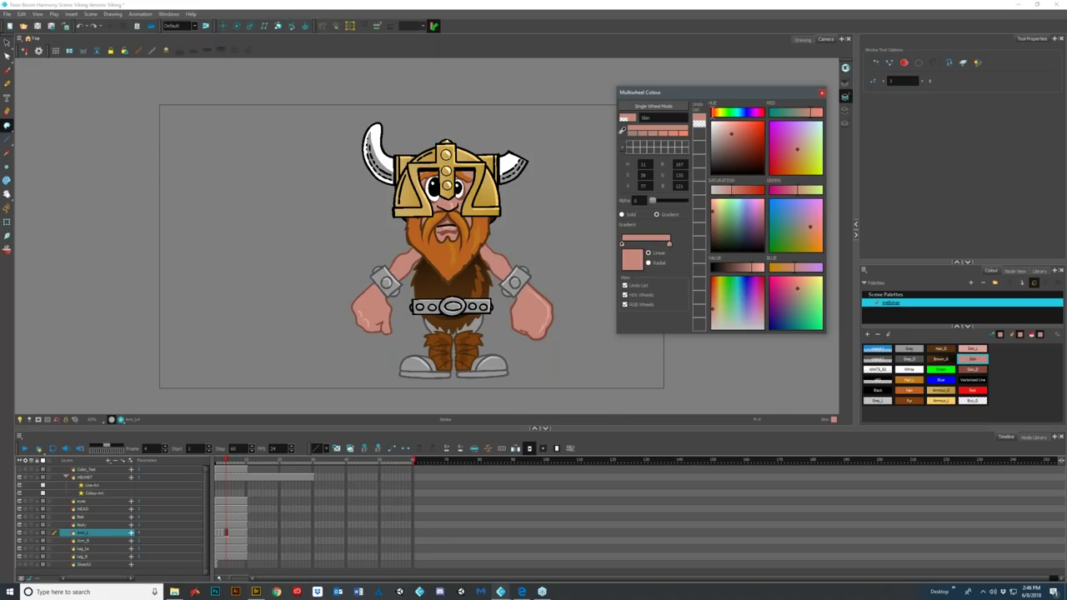
click(822, 93)
- Reopen Blur_G for editing and give the end stop of its gradient the Viking's skin tone
click(972, 401)
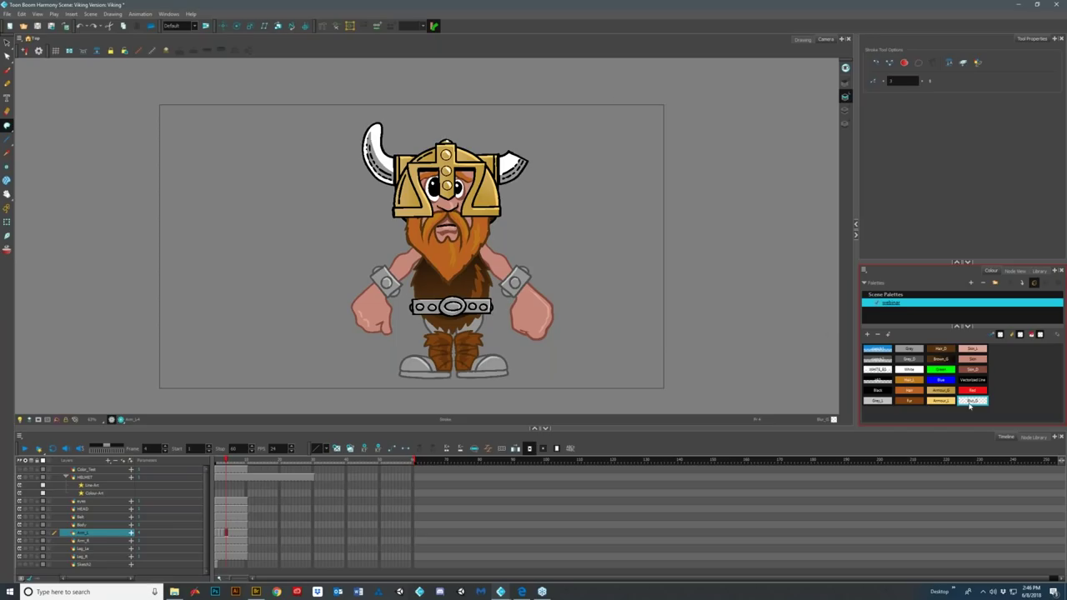
double_click(973, 402)
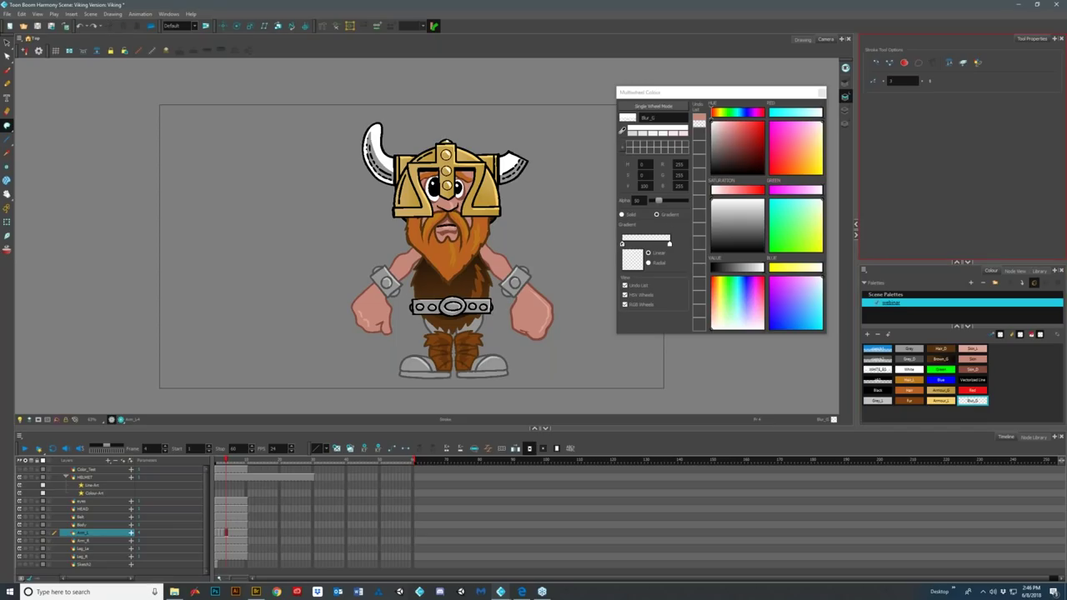
click(633, 237)
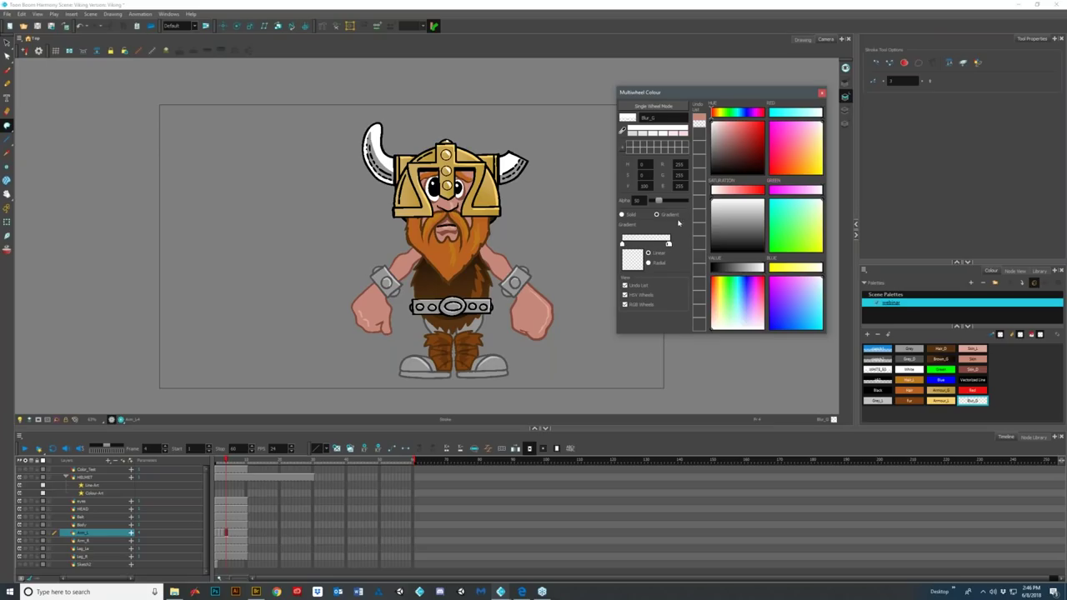
click(657, 244)
drag(657, 244, 684, 228)
click(686, 135)
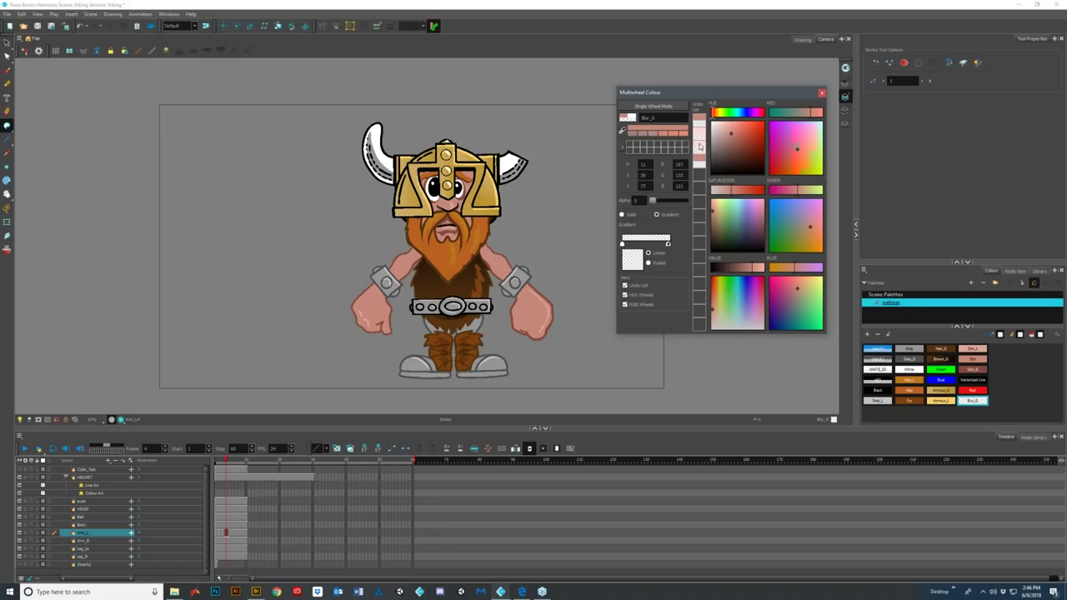
click(655, 245)
drag(658, 251, 668, 250)
- Set the Blur_G gradient's start stop to alpha 0 and its skin-toned end stop to alpha 255, and close the colour editor
click(622, 244)
drag(656, 203, 651, 201)
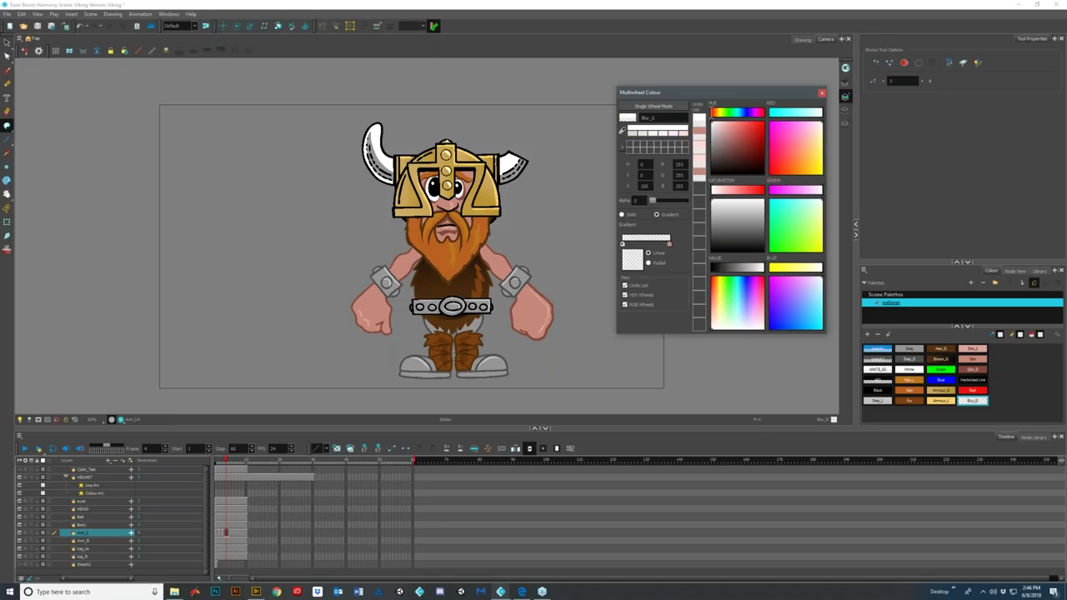
click(669, 243)
drag(657, 202, 685, 202)
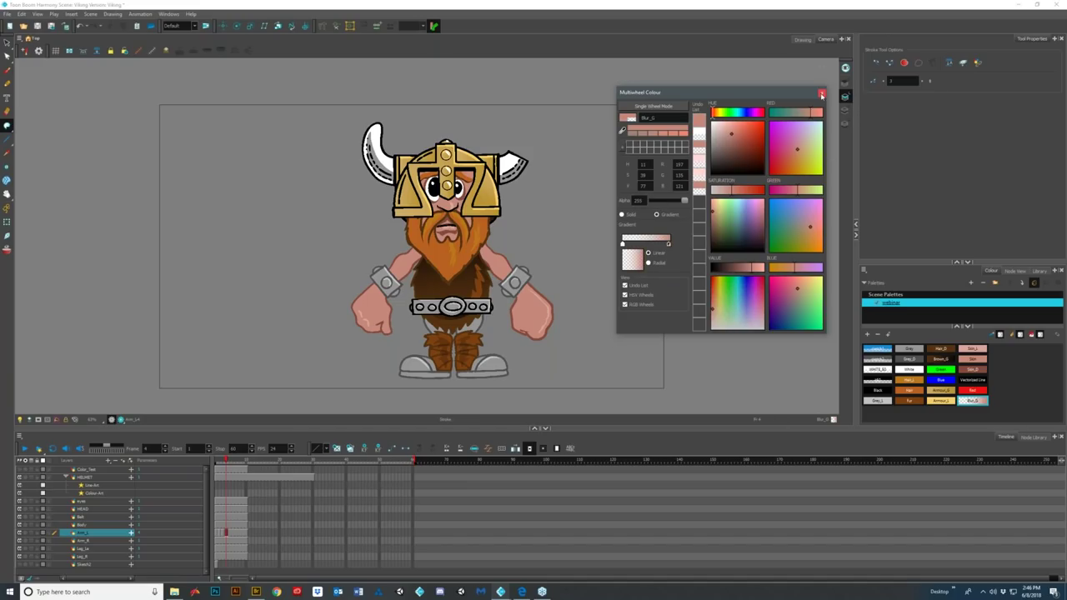
click(822, 93)
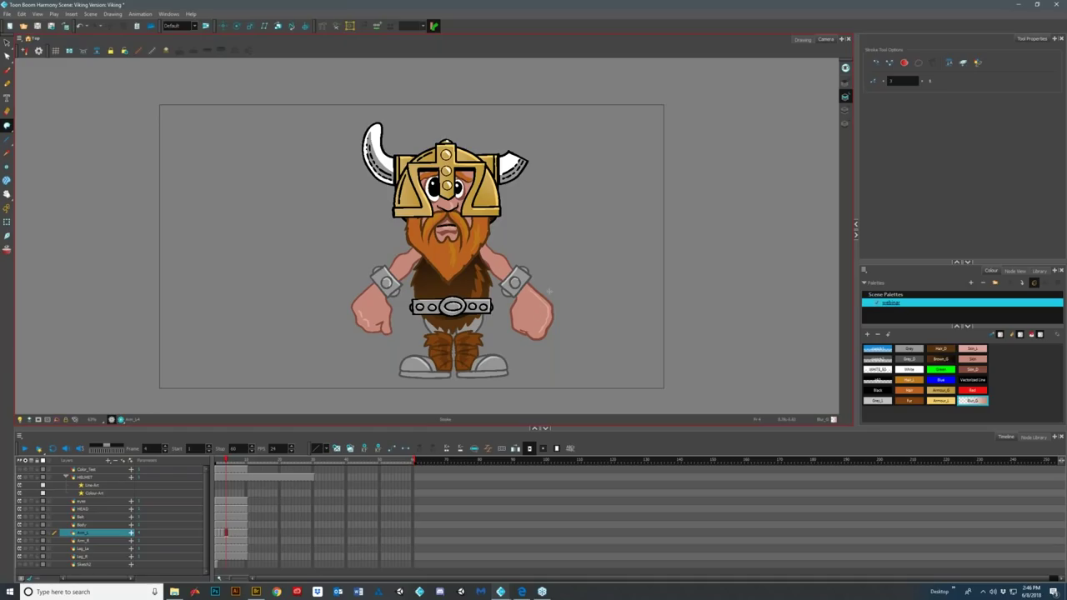
- Fill the zigzag shape beside the Arm_L fist with Blur_G and reorient its gradient to fade from the fist towards the pointed tips
click(7, 126)
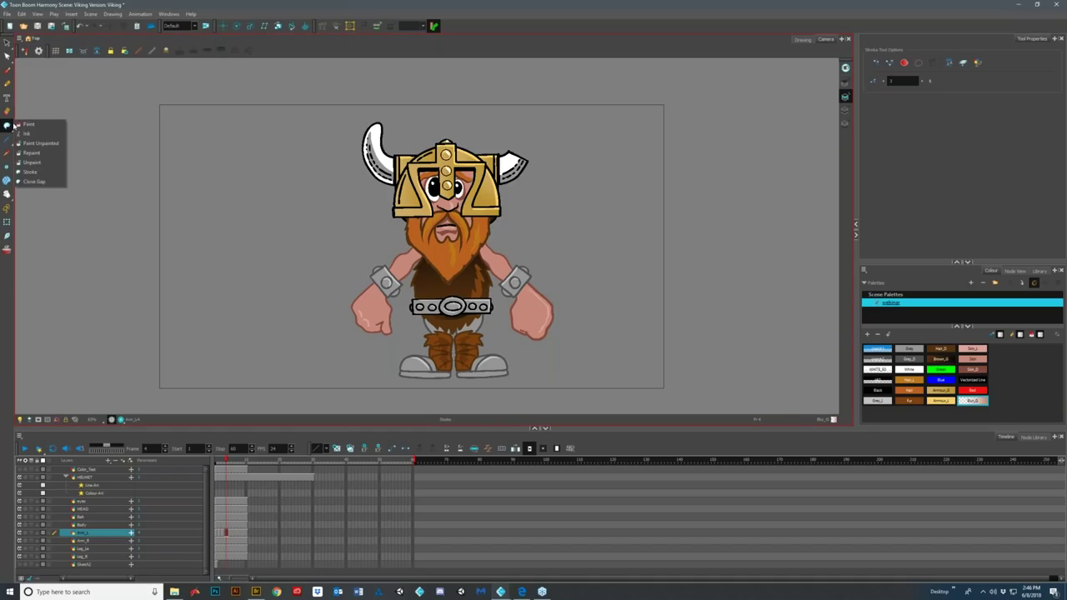
click(28, 124)
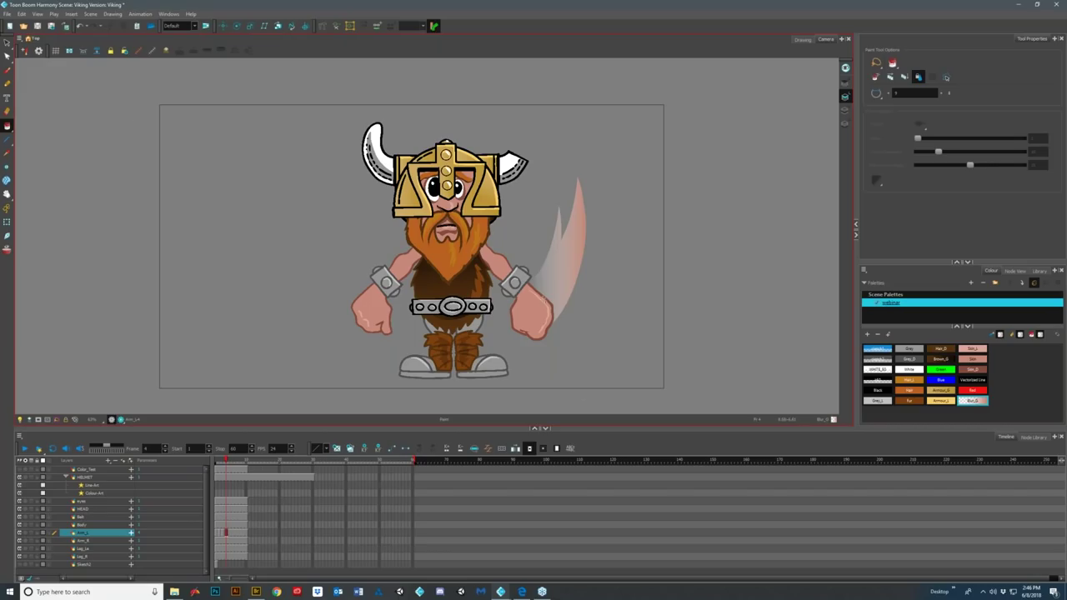
click(8, 56)
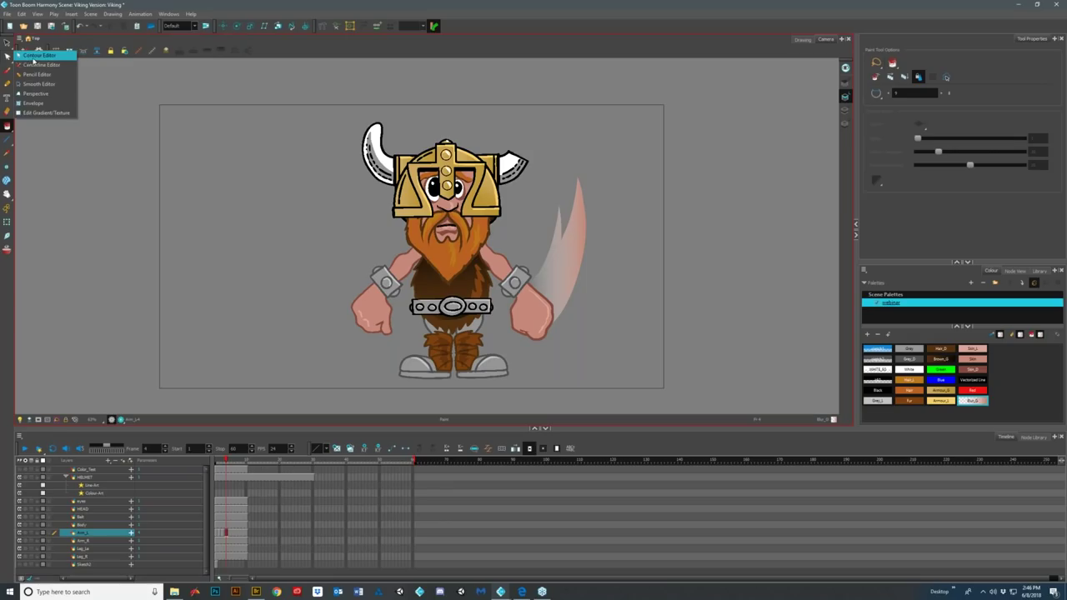
click(71, 114)
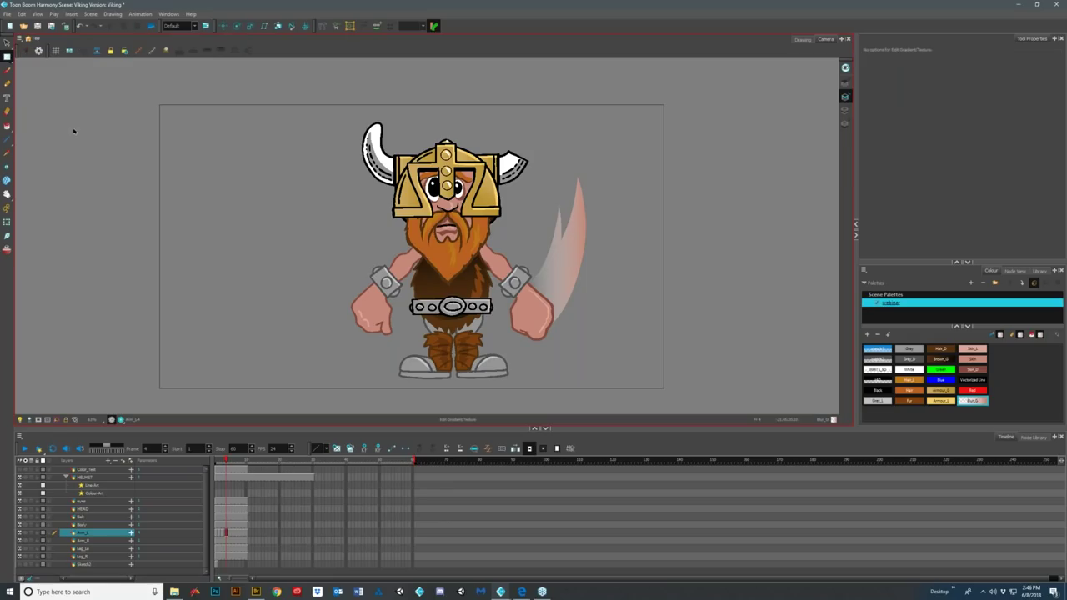
click(565, 268)
drag(591, 251, 554, 265)
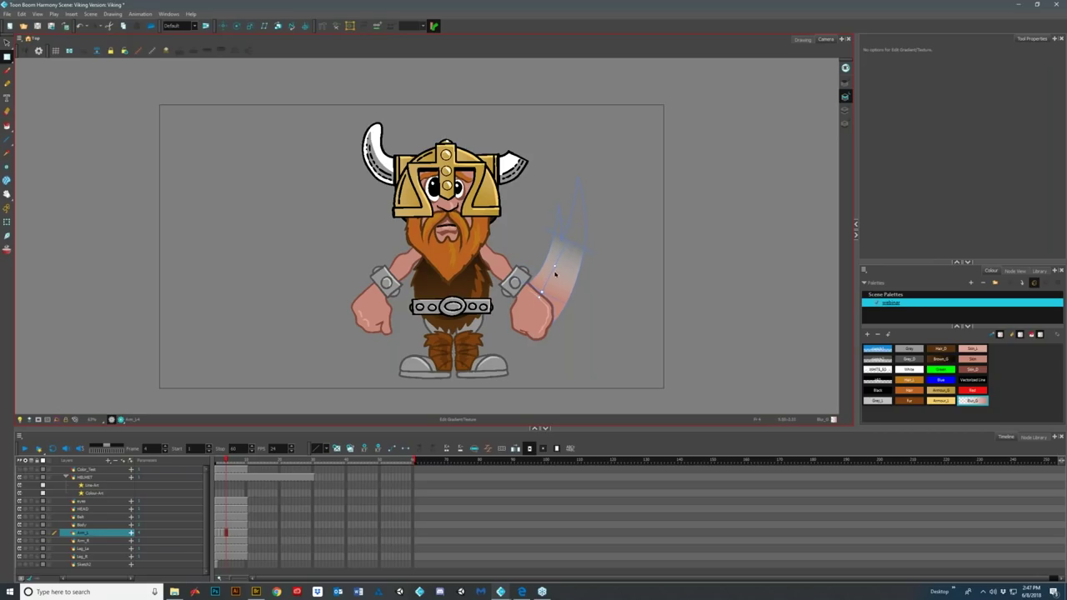
drag(556, 267, 562, 255)
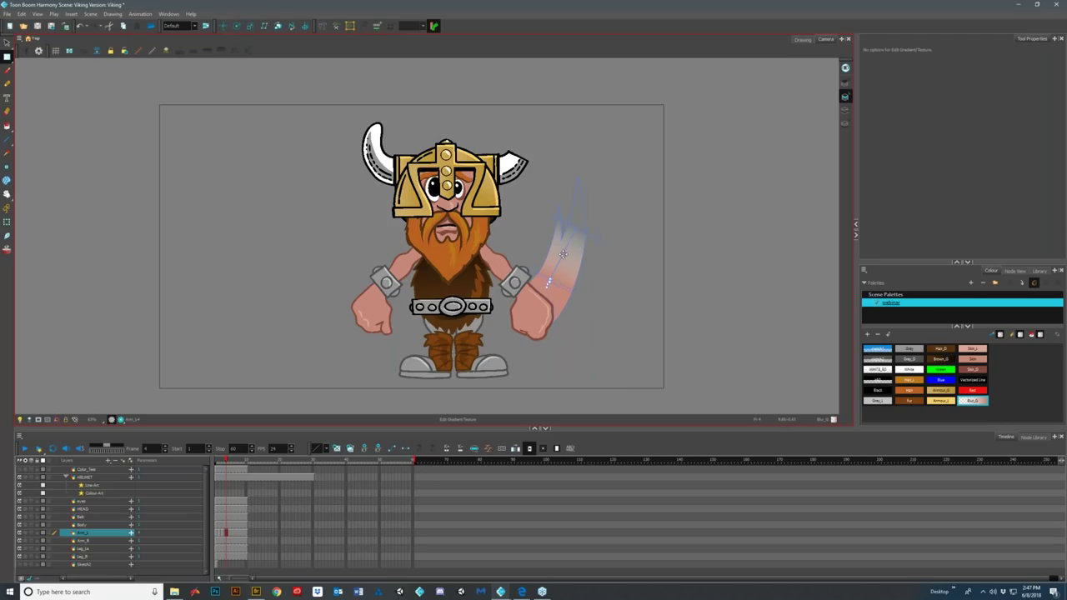
drag(581, 219, 569, 246)
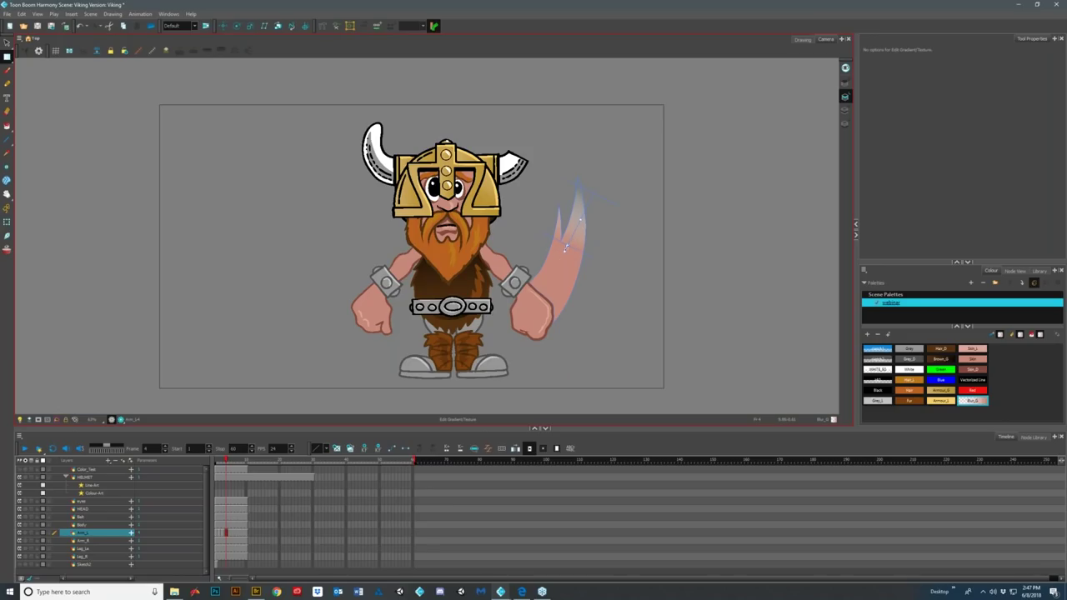
drag(550, 280, 559, 288)
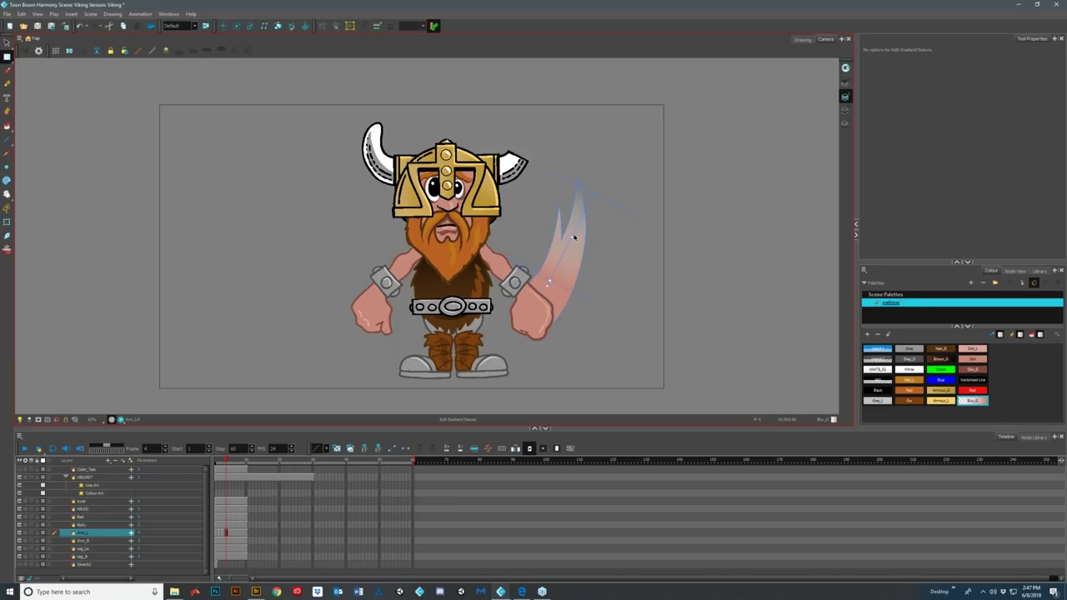
click(617, 244)
- Draw a brush line in Skin_D from the fist up into the blur shape
key(alt+b)
click(973, 369)
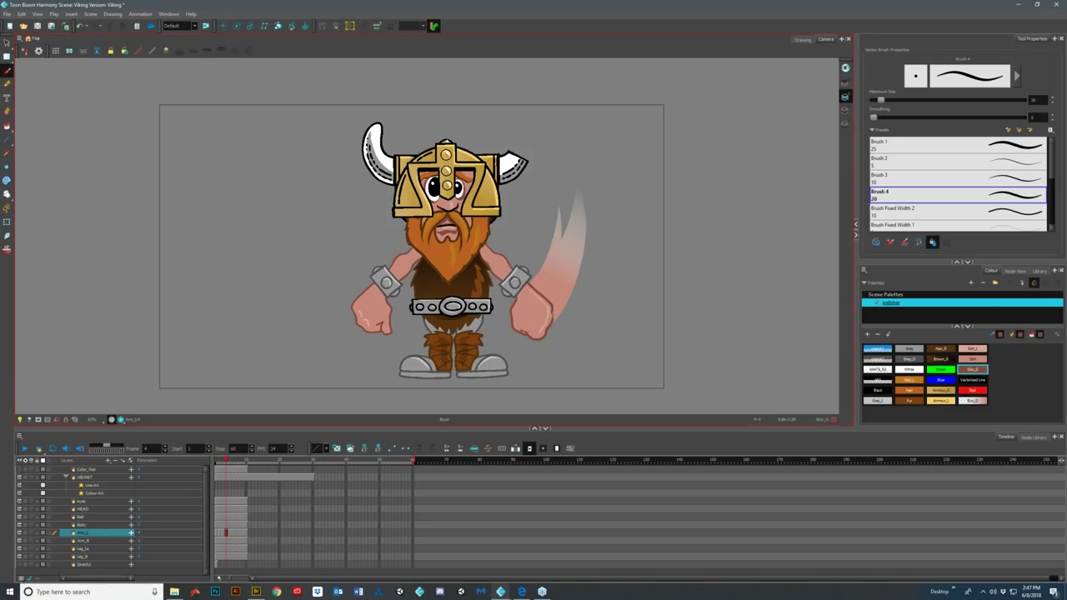
drag(552, 313, 571, 267)
click(7, 43)
drag(284, 192, 383, 196)
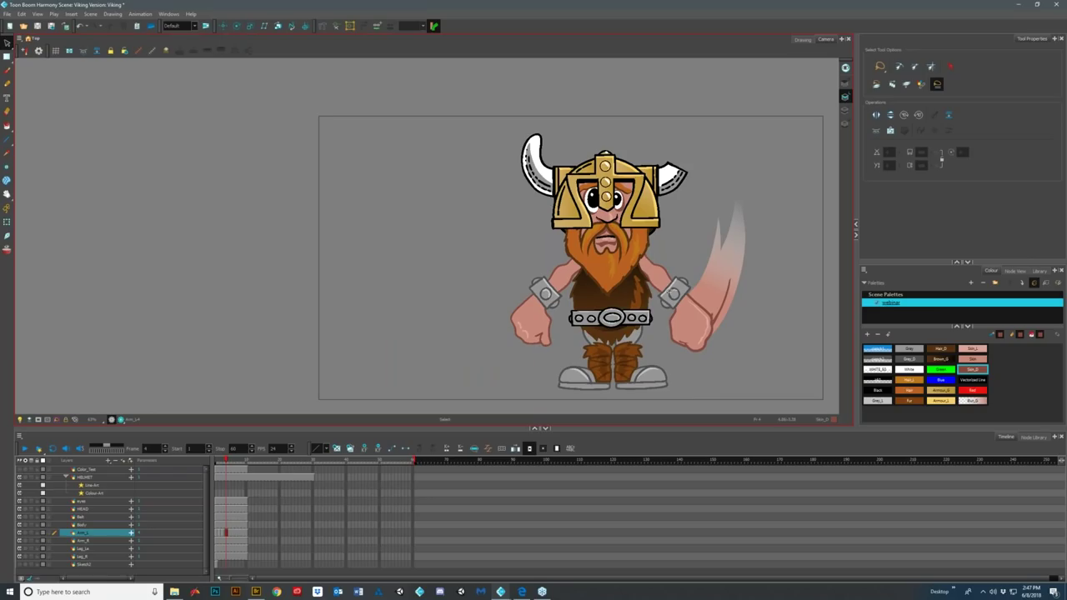
- Return to frame 1 and save the scene
click(217, 534)
key(ctrl+s)
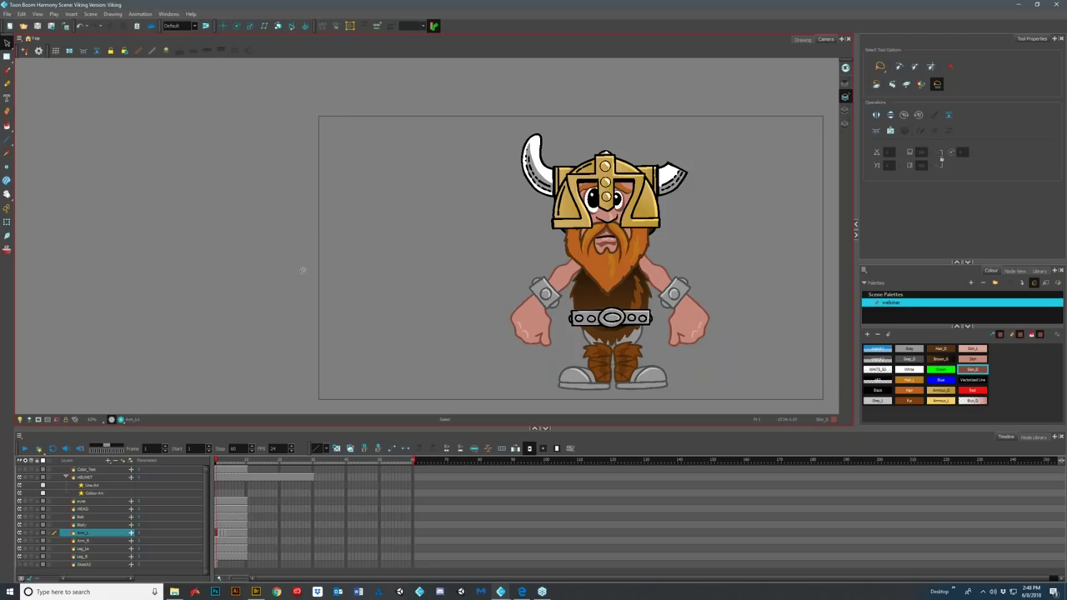
click(217, 464)
drag(219, 463, 209, 464)
- Import zz_Colors.png from the TB_webinar folder onto a new layer as a Toon Boom bitmap drawing with Vertical Fit alignment
click(8, 14)
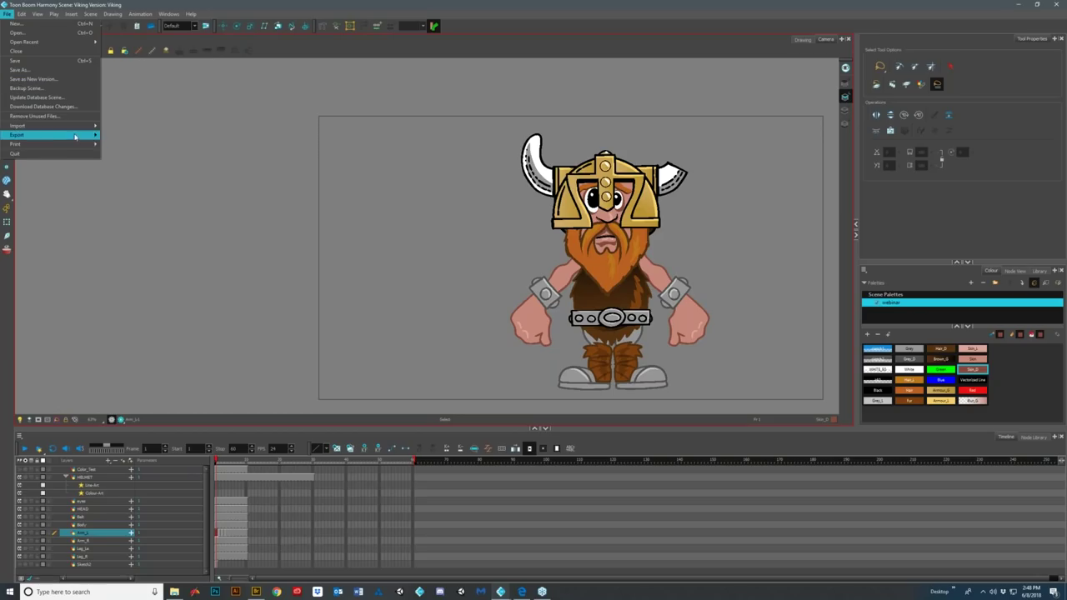
mouse_move(50, 125)
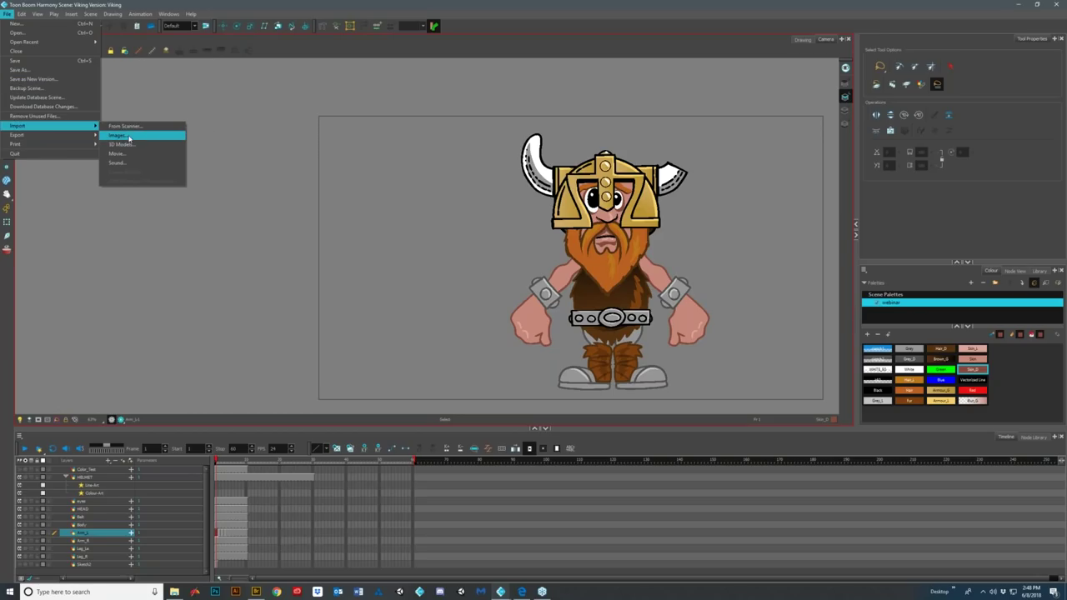
click(123, 135)
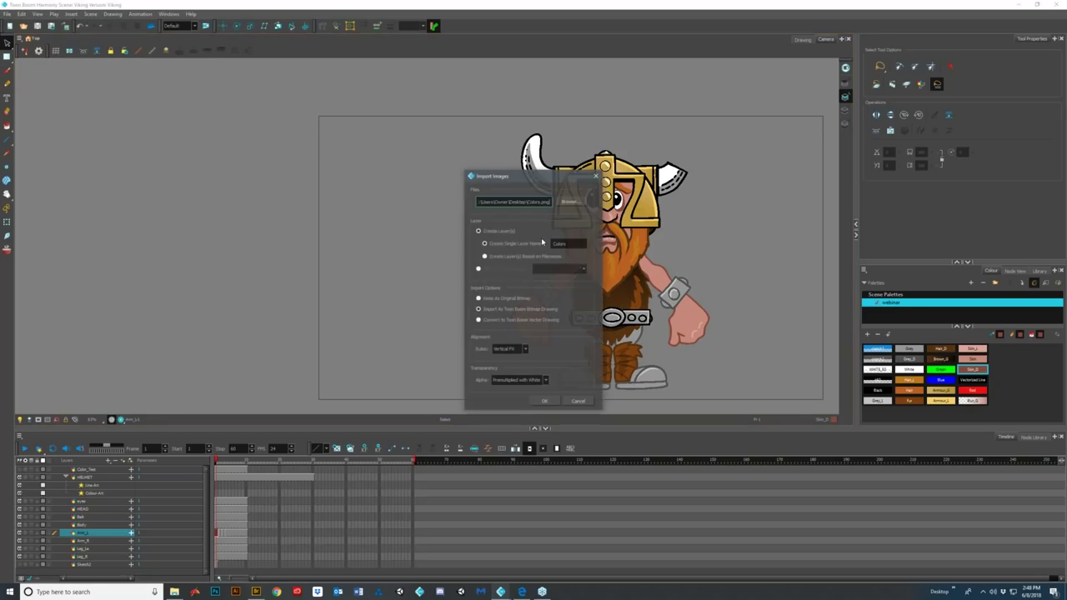
click(571, 203)
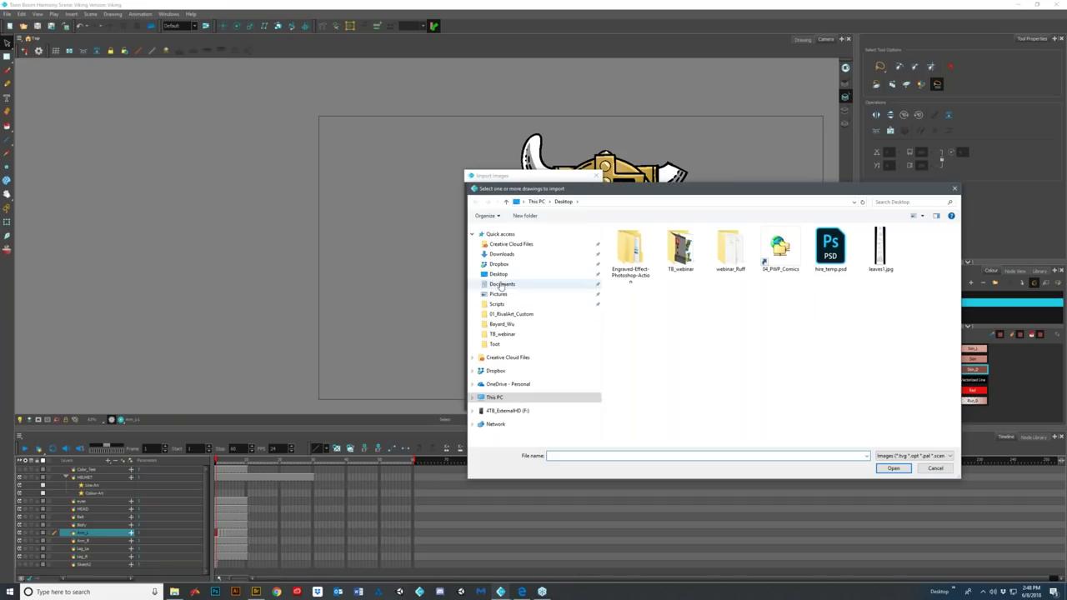
click(505, 334)
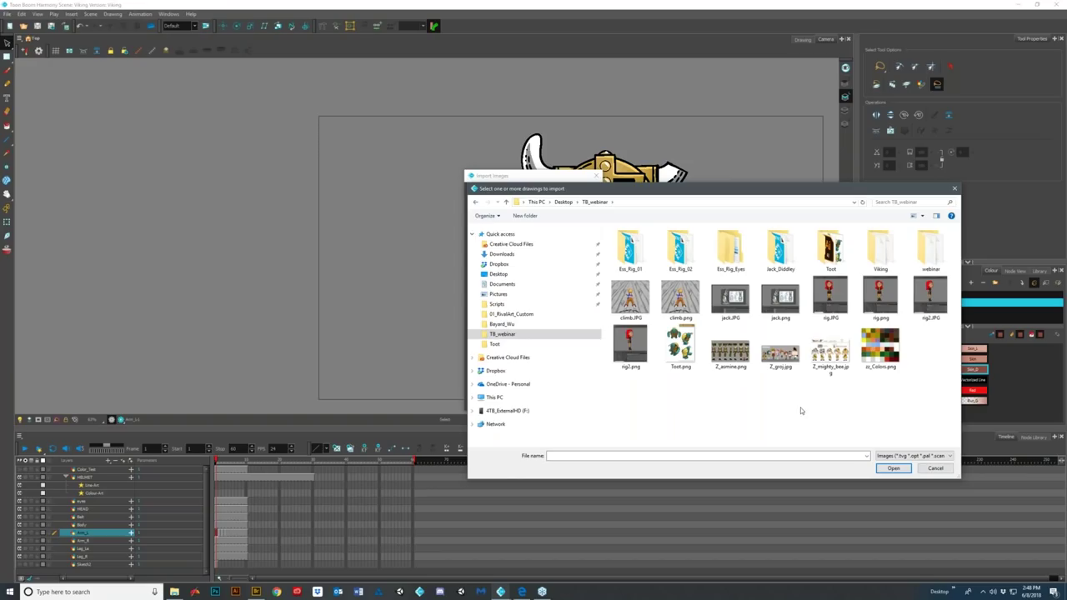
click(880, 346)
click(894, 468)
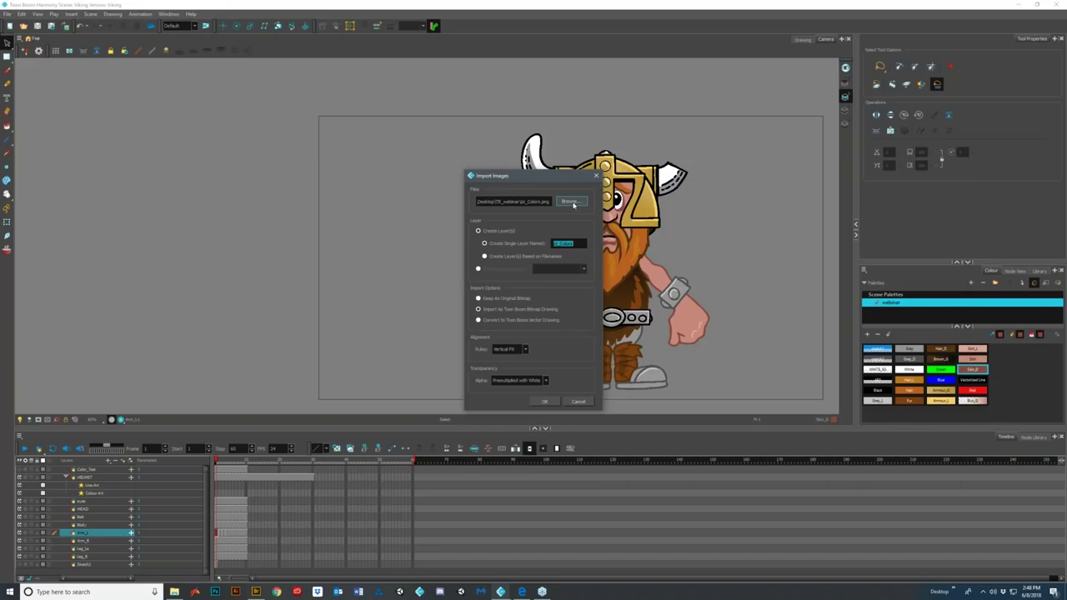
click(544, 401)
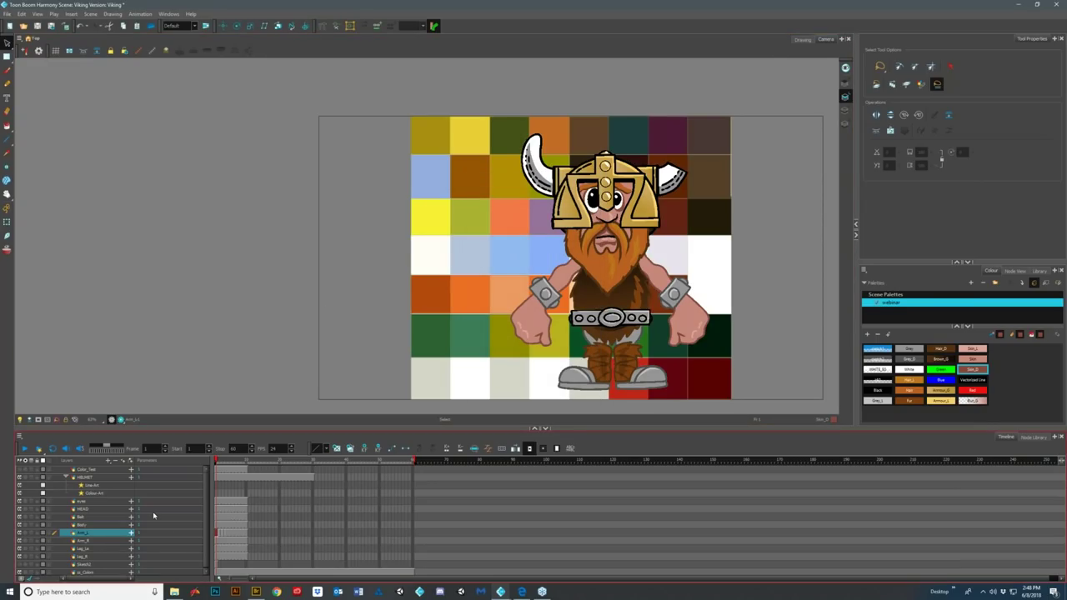
- Move the imported colour chart out from behind the Viking with the Transform tool, placing it beside the character on the left
click(150, 469)
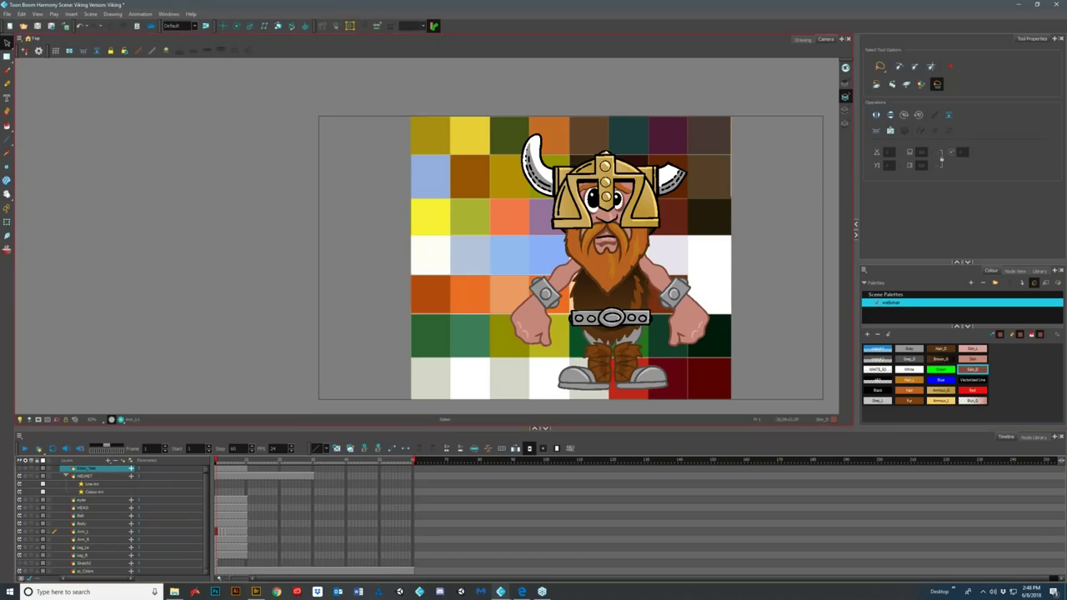
click(7, 221)
drag(405, 203, 392, 413)
drag(569, 257, 259, 254)
- Shift the colour chart drawing slightly farther left and up with the Select tool
click(6, 43)
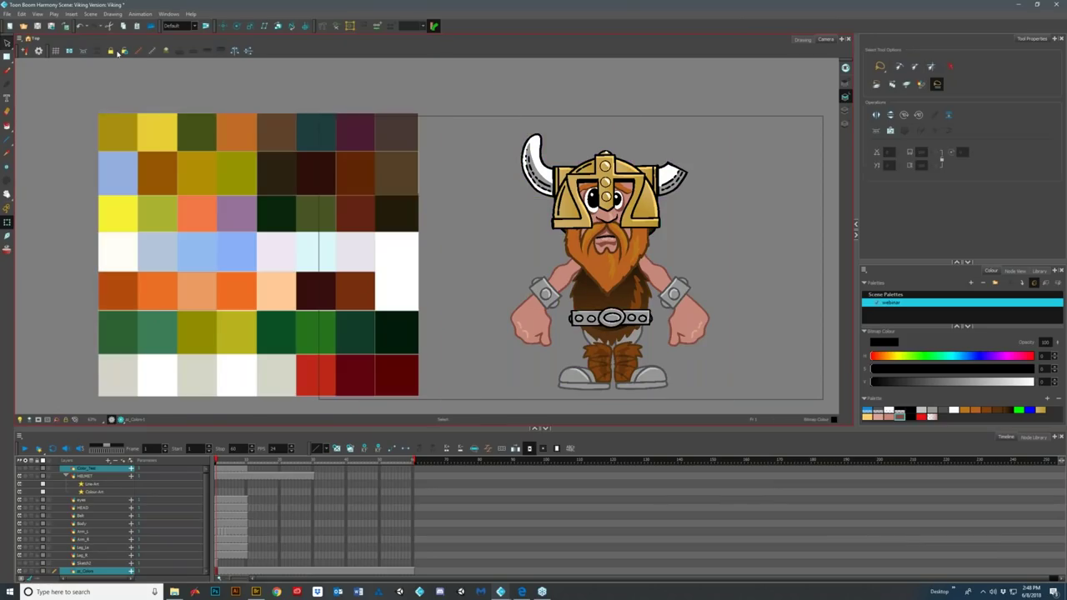
click(462, 93)
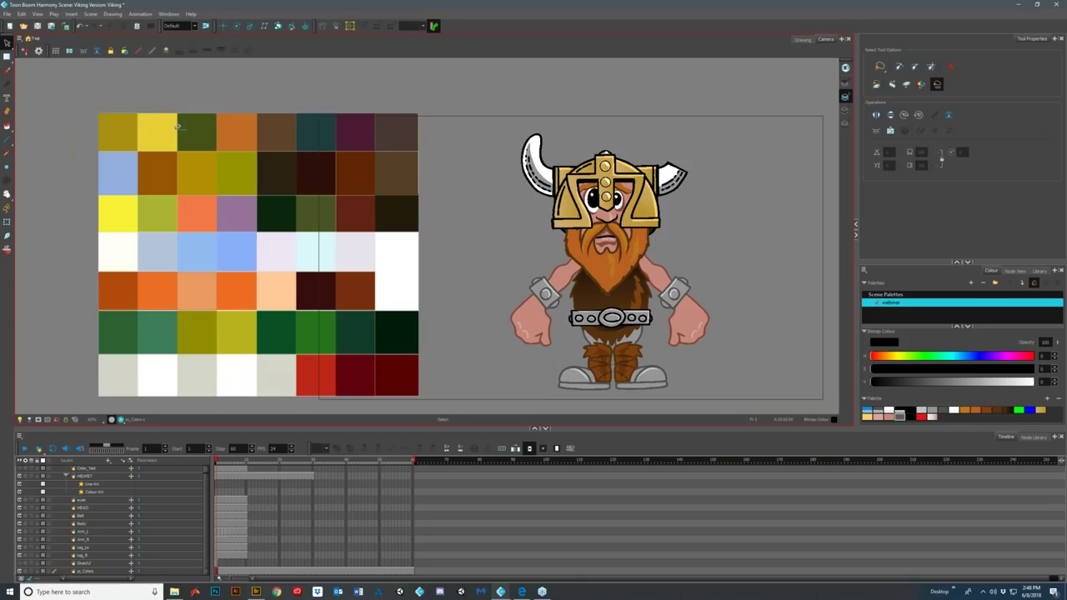
click(217, 144)
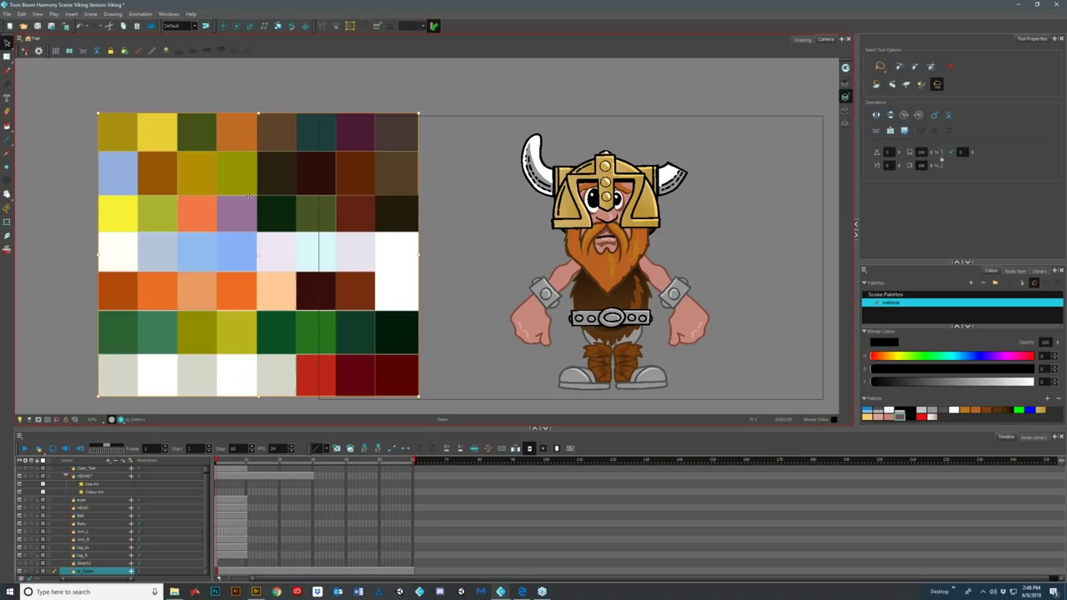
drag(269, 287, 223, 279)
click(7, 41)
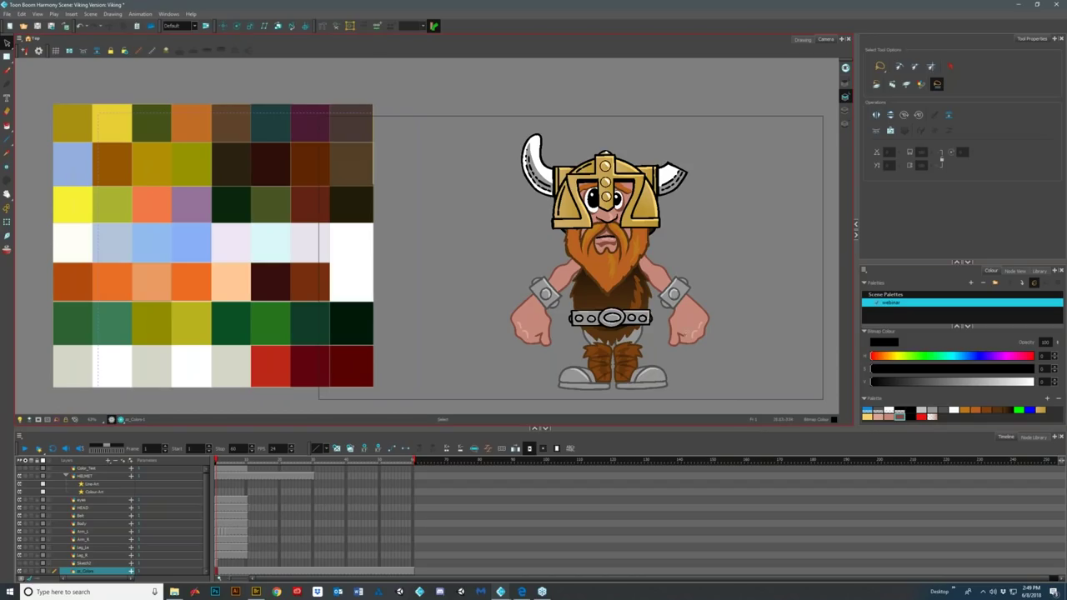
- Recolour the Skin swatch with the peach sampled from the fifth row of the colour chart using the colour editor's dropper
click(220, 501)
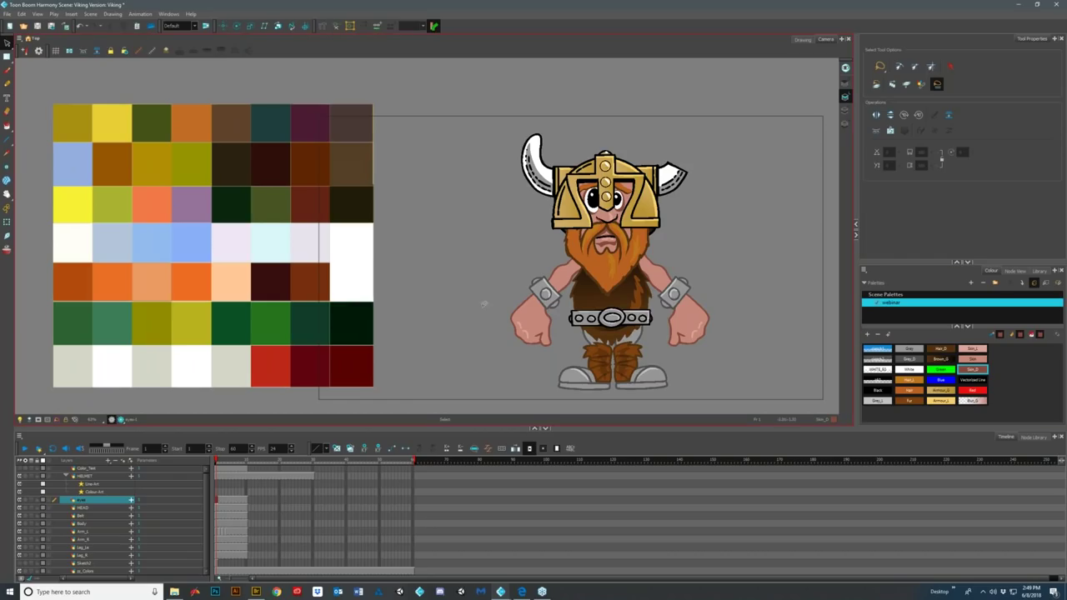
click(977, 360)
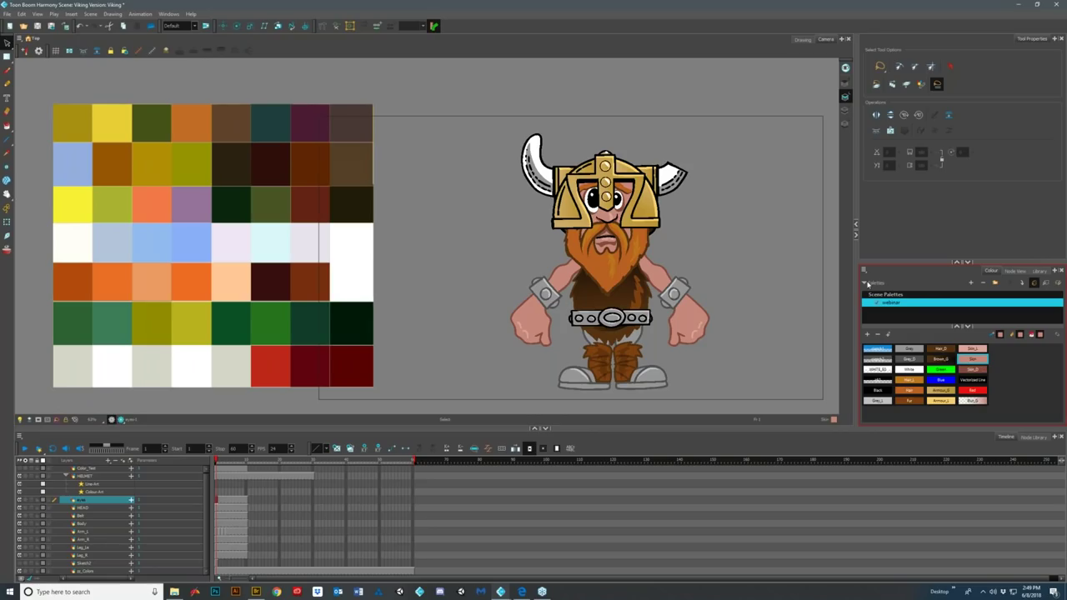
key(d)
click(234, 285)
click(974, 360)
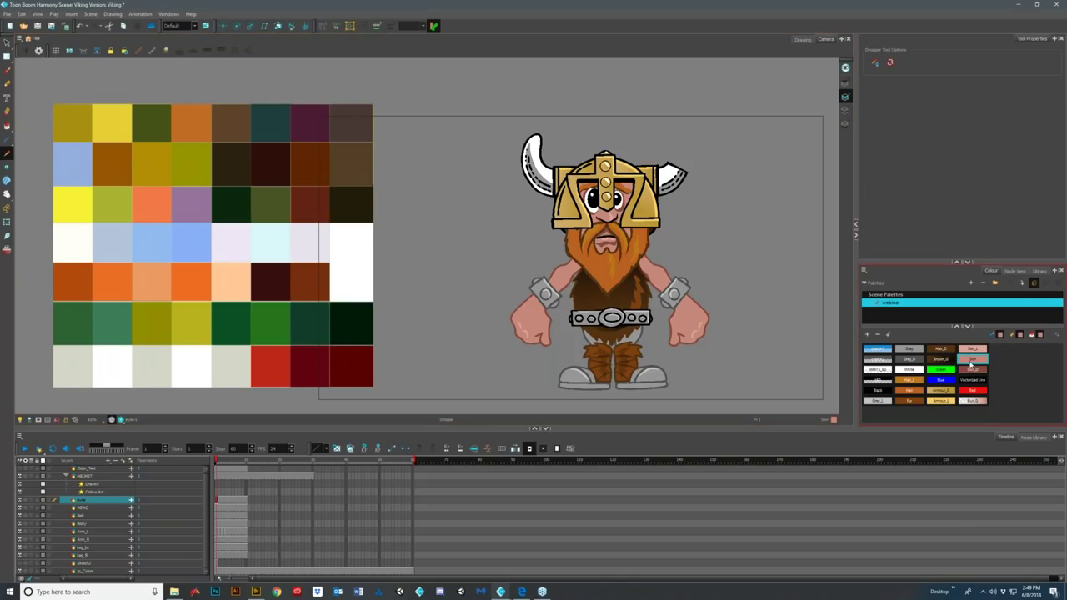
double_click(971, 360)
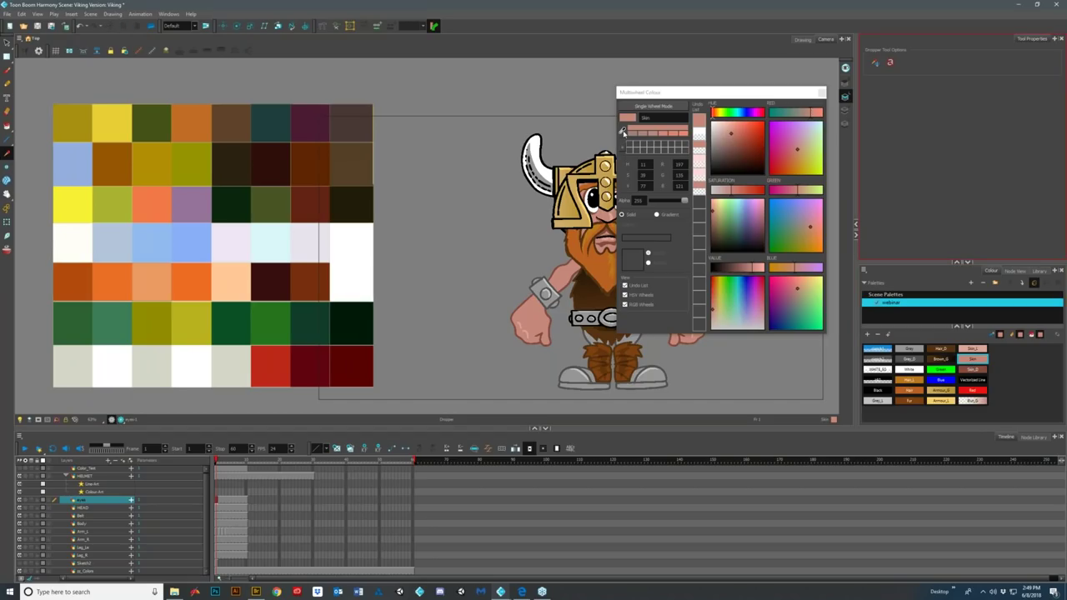
click(622, 131)
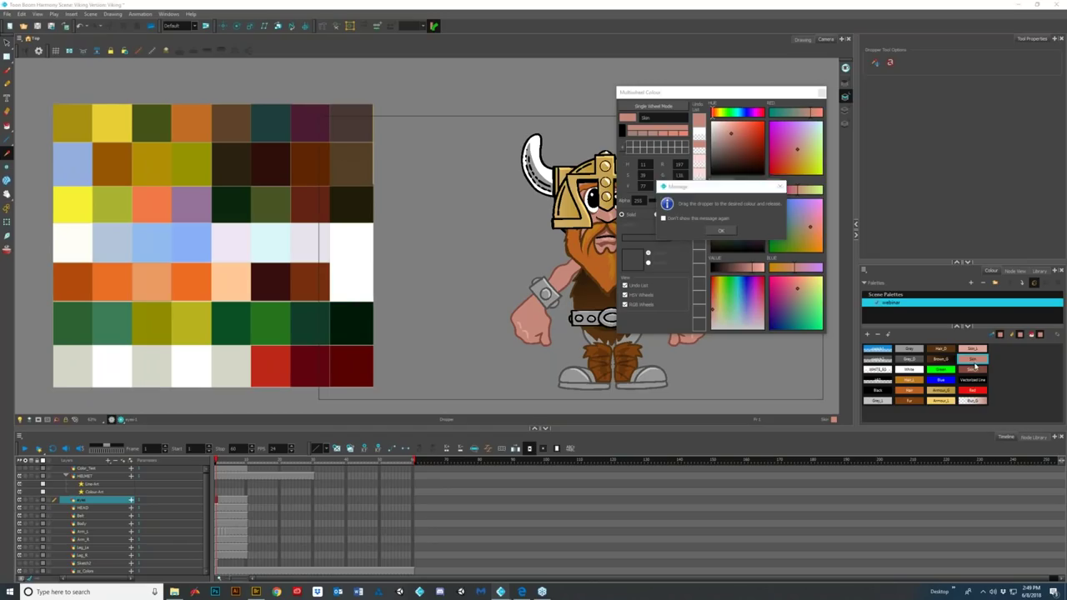
click(721, 230)
drag(621, 132, 249, 277)
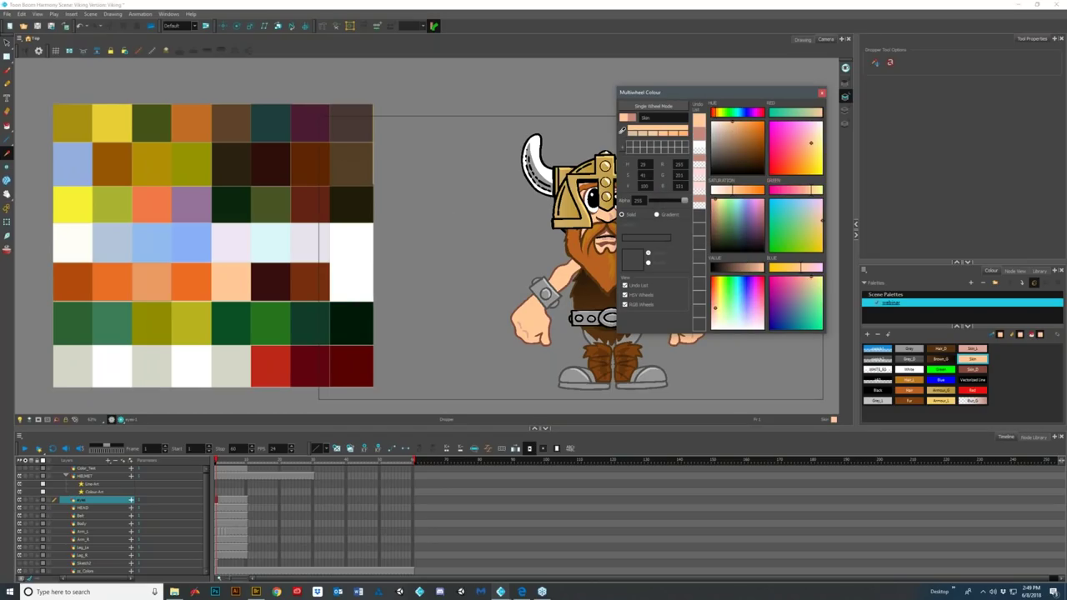
click(822, 94)
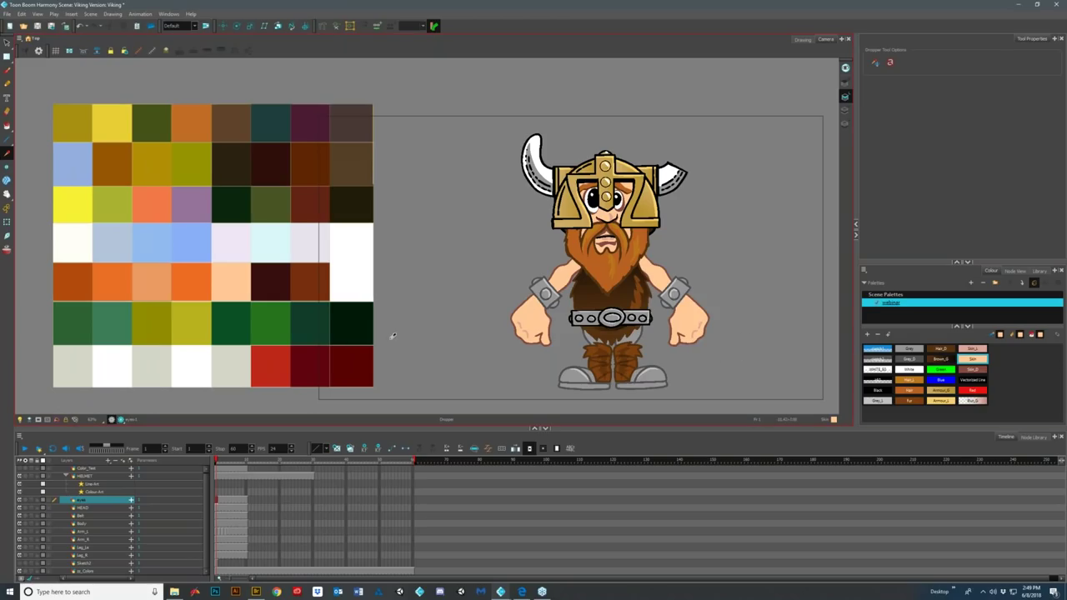
- Recolour the Skin_D swatch with the light orange sampled from the fifth row of the colour chart
click(974, 369)
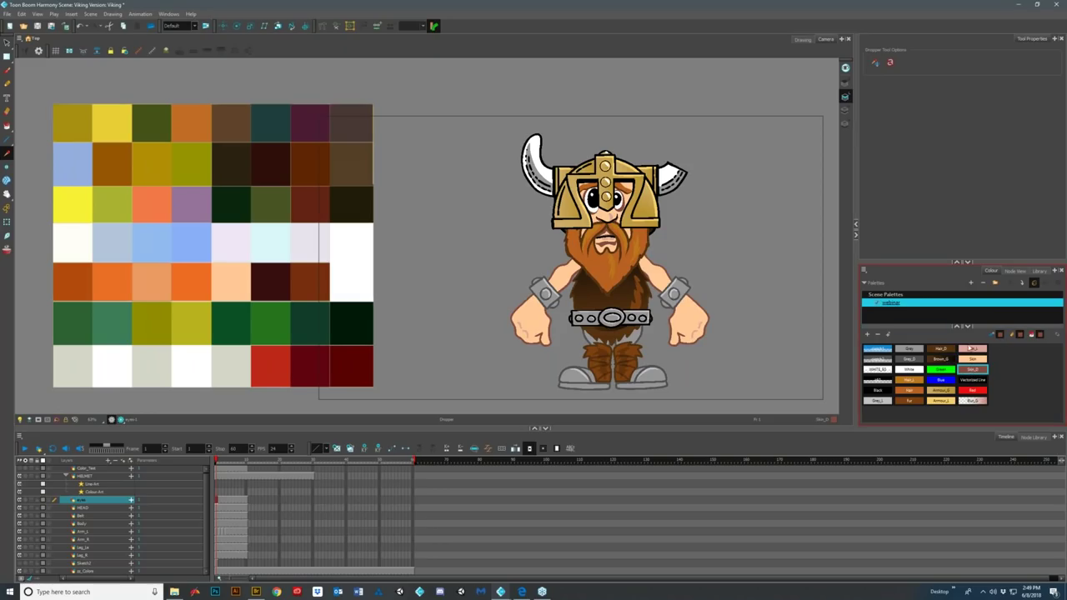
double_click(965, 371)
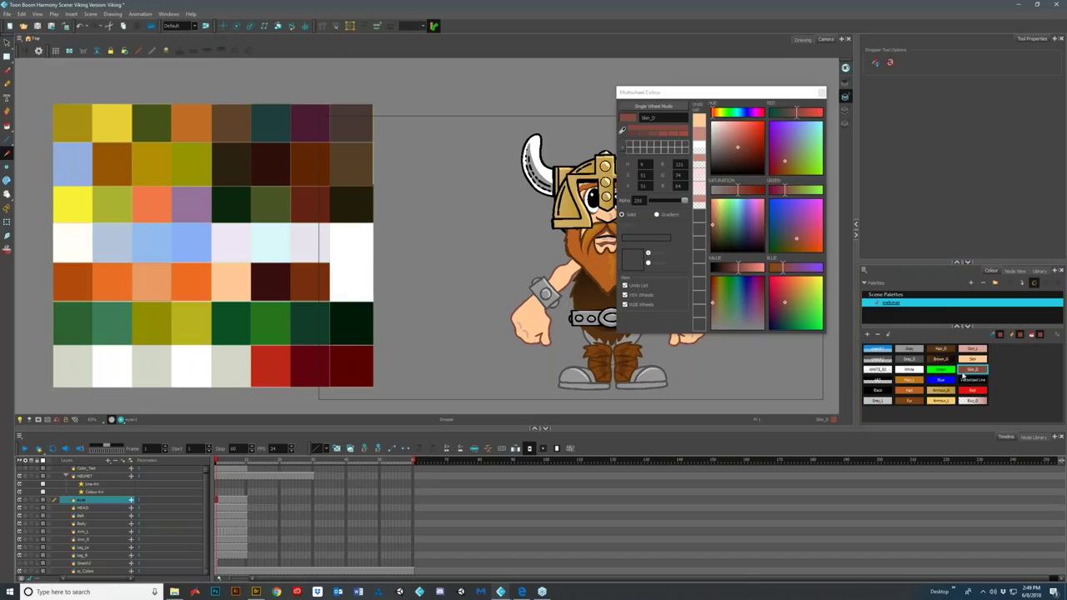
click(162, 281)
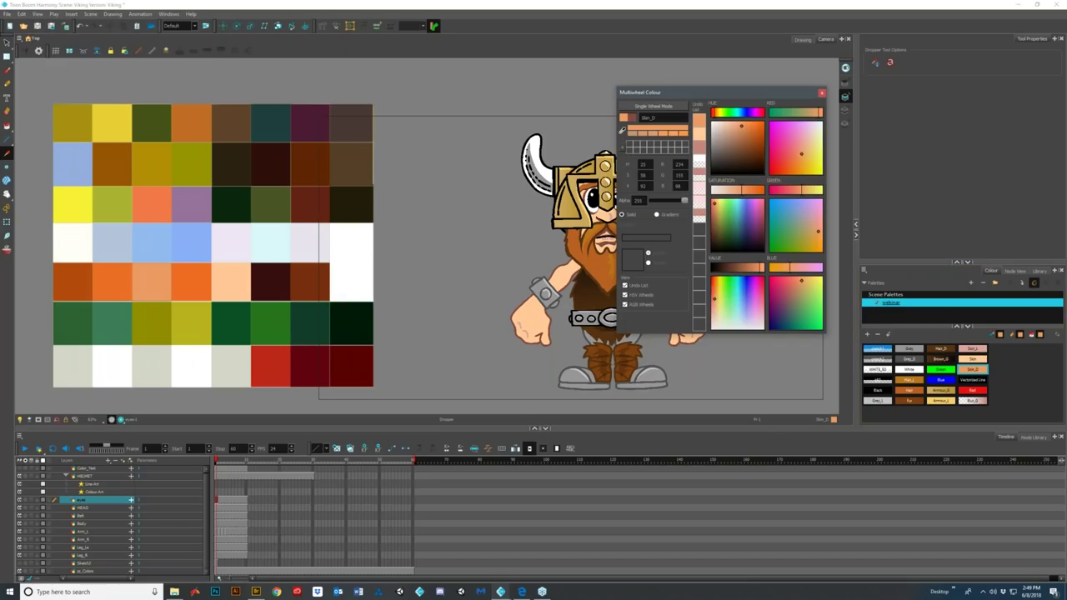
click(822, 94)
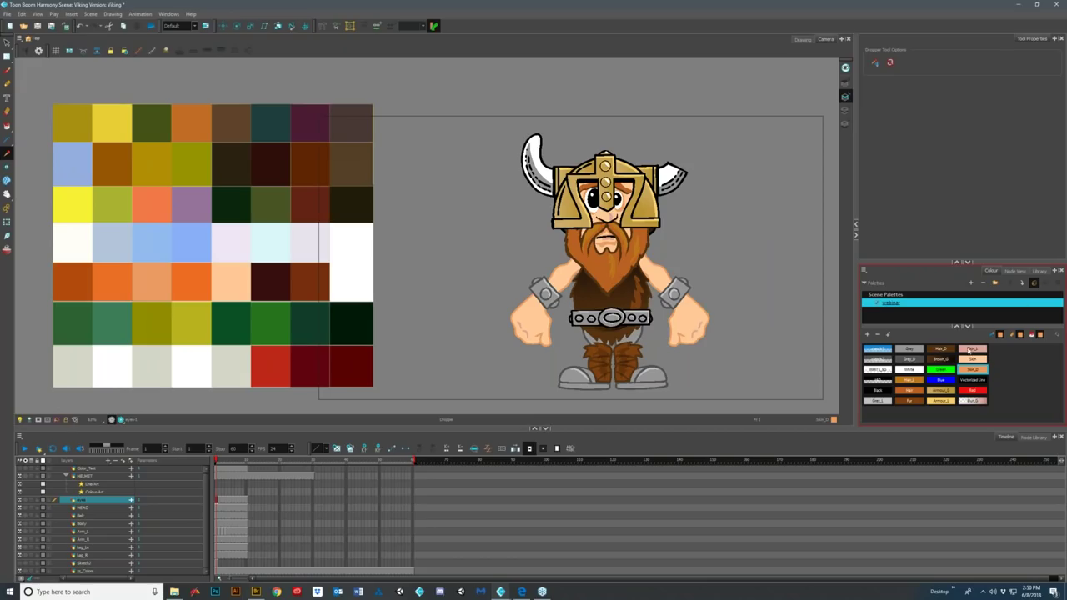
- Recolour the Hair_D swatch with the brown at the end of the colour chart's second row, and move the colour editor off the character
double_click(942, 351)
drag(758, 95, 684, 85)
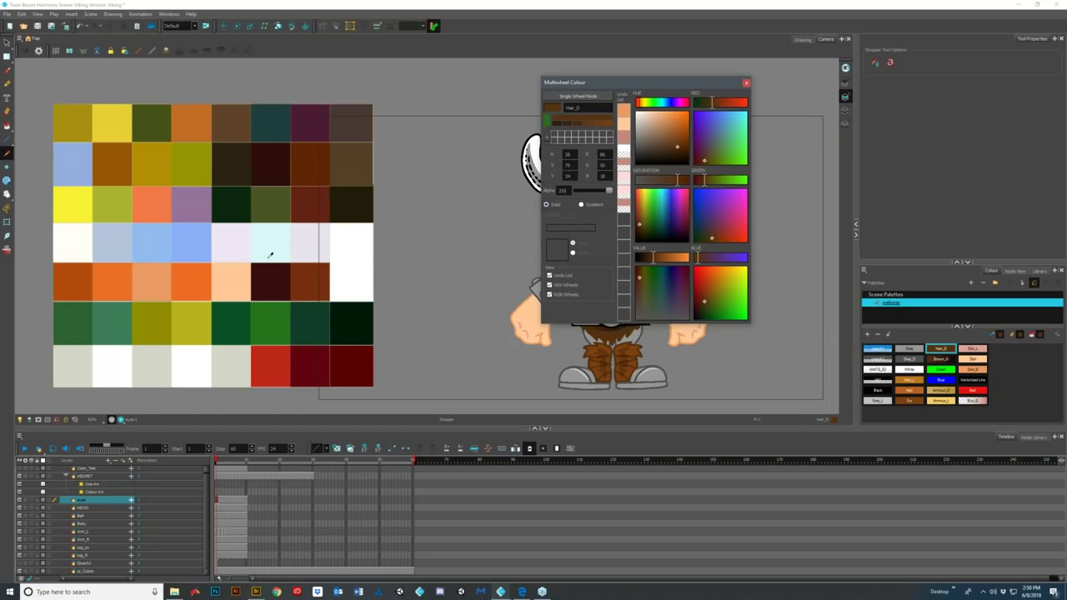
click(358, 156)
drag(665, 82, 860, 65)
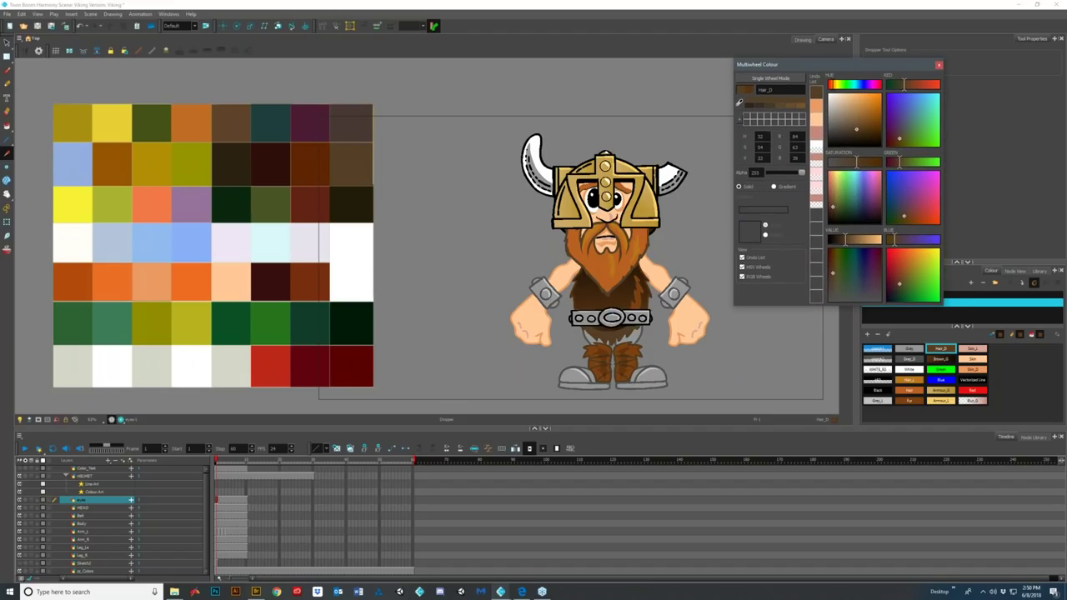
- Recolour the Hair_L swatch with the orange-brown second square in the chart's second row, then close the colour editor
click(738, 102)
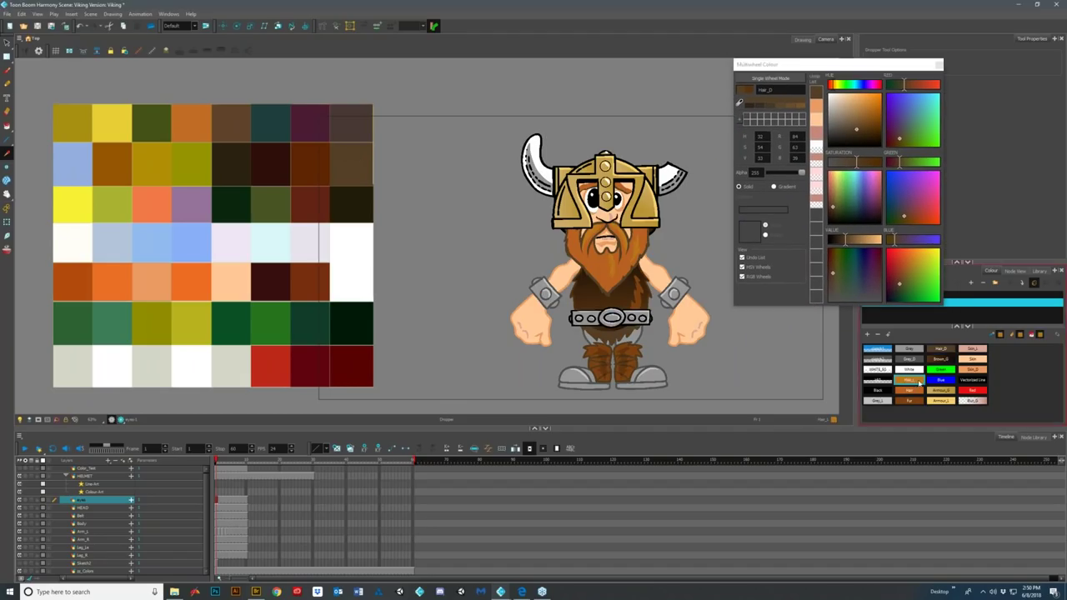
click(125, 162)
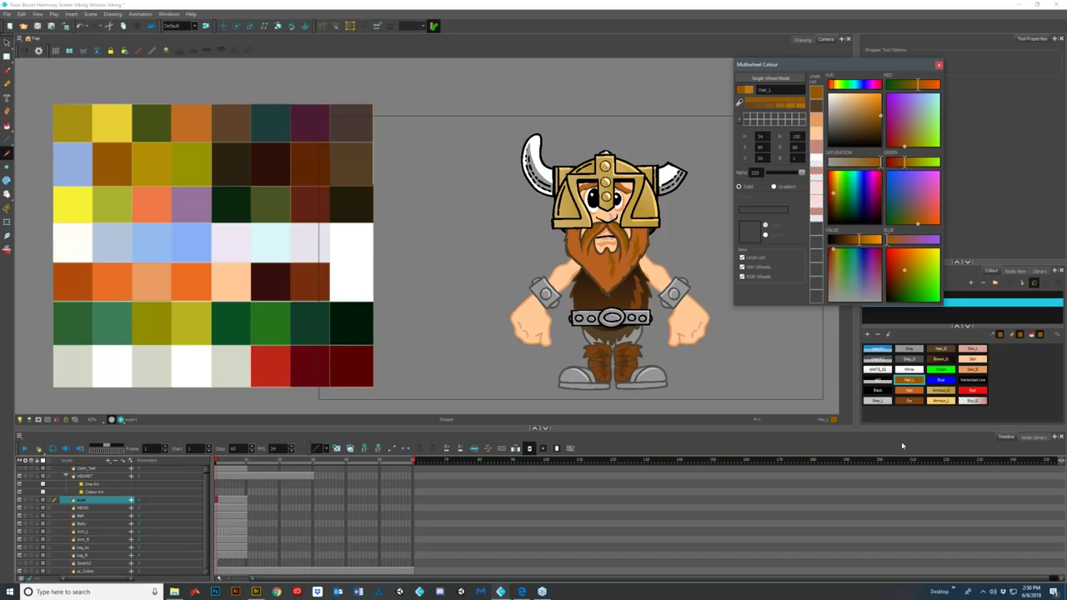
click(936, 368)
click(939, 64)
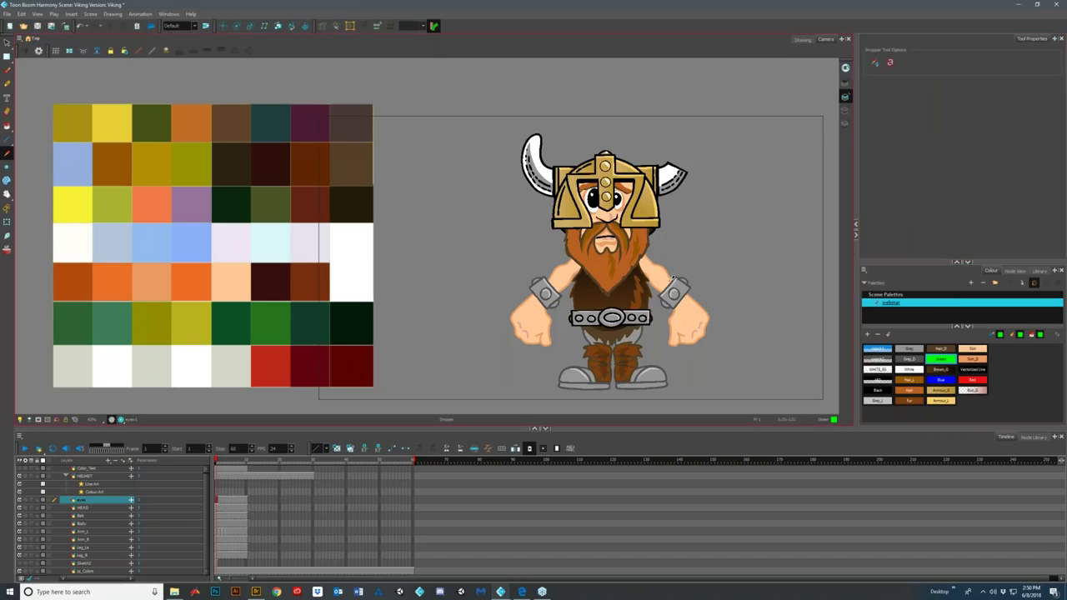
- Change the Red swatch to an orange-brown of about R 183, G 107, B 60, then make Black the current colour
scroll(177, 467, up, 1)
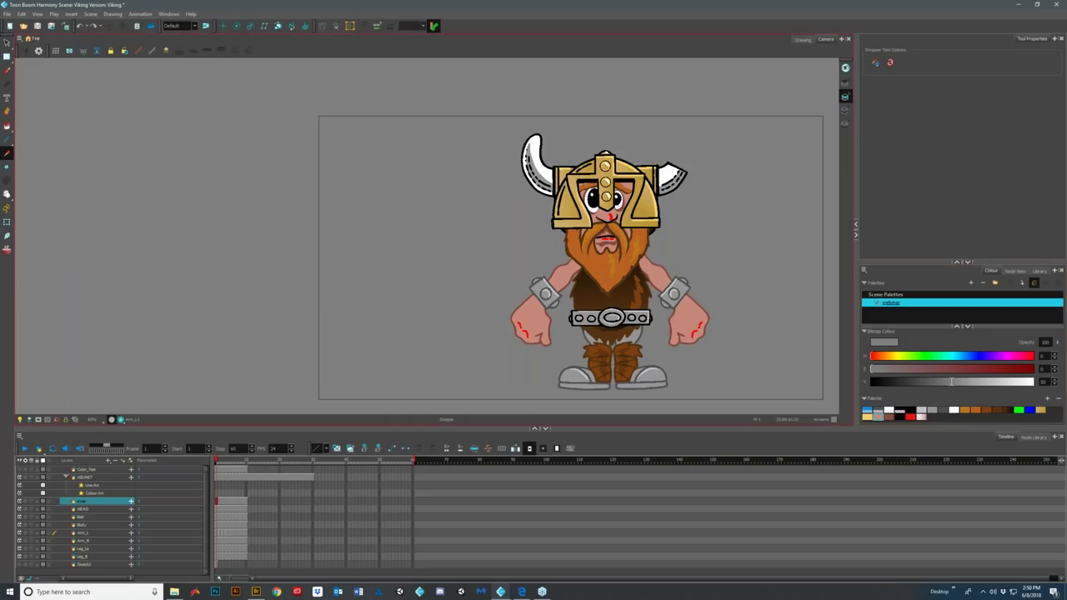
click(219, 524)
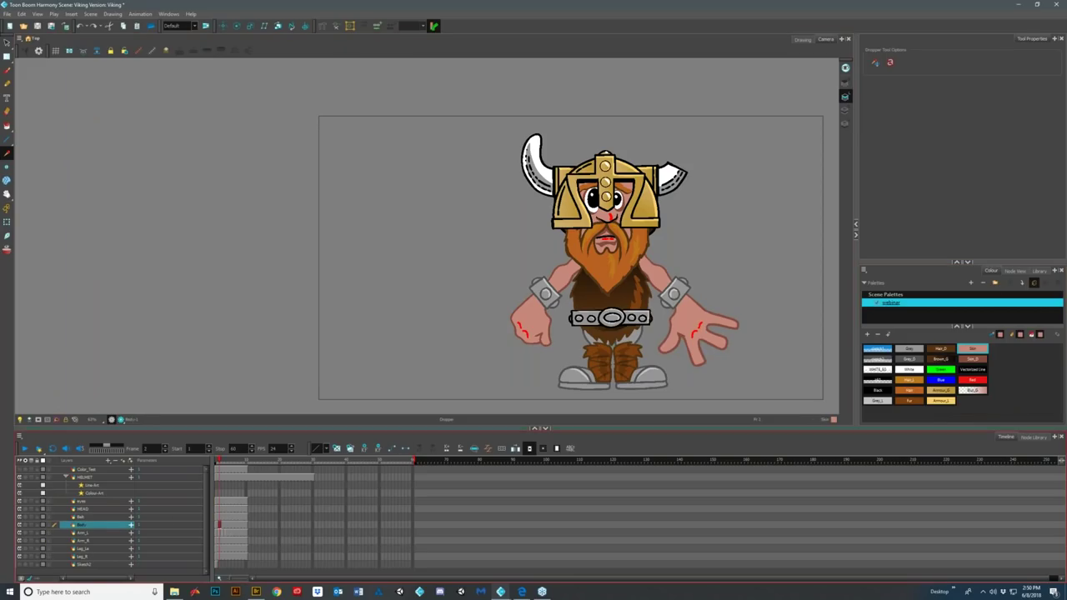
click(972, 381)
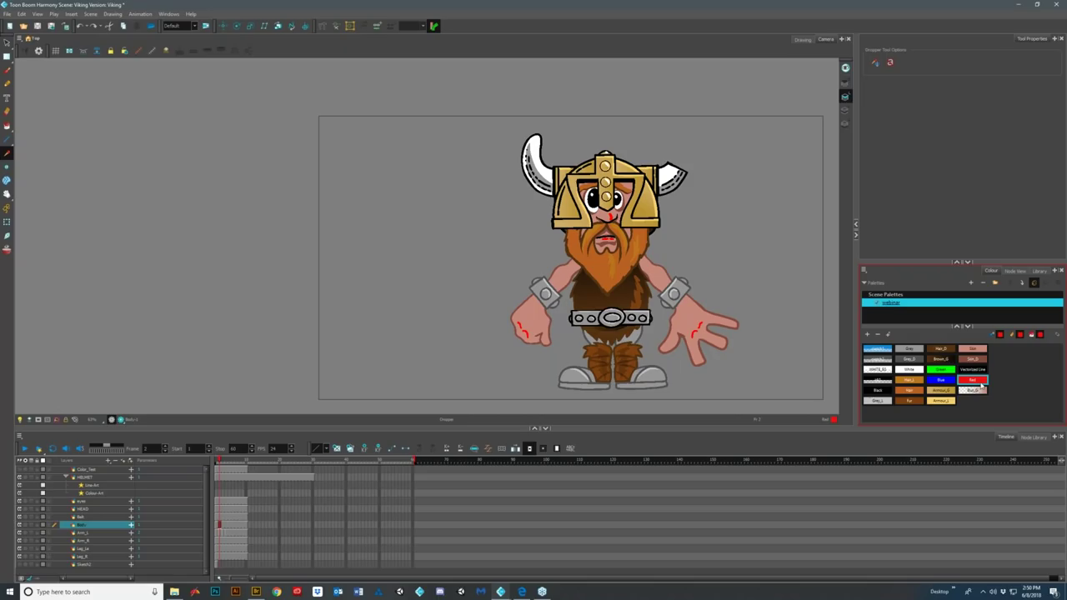
double_click(981, 386)
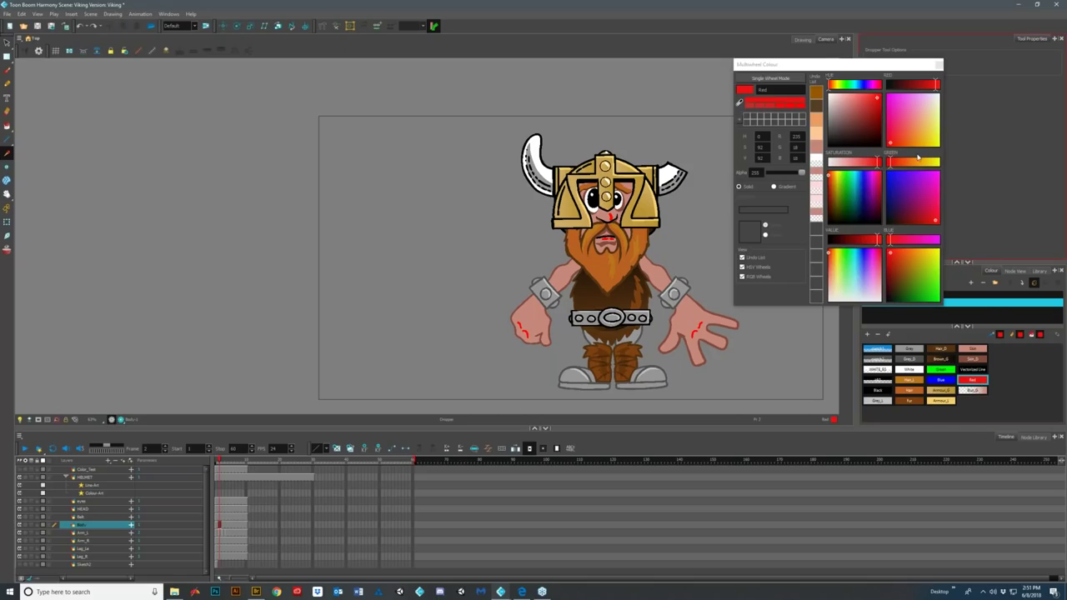
drag(918, 158, 900, 161)
drag(907, 239, 903, 240)
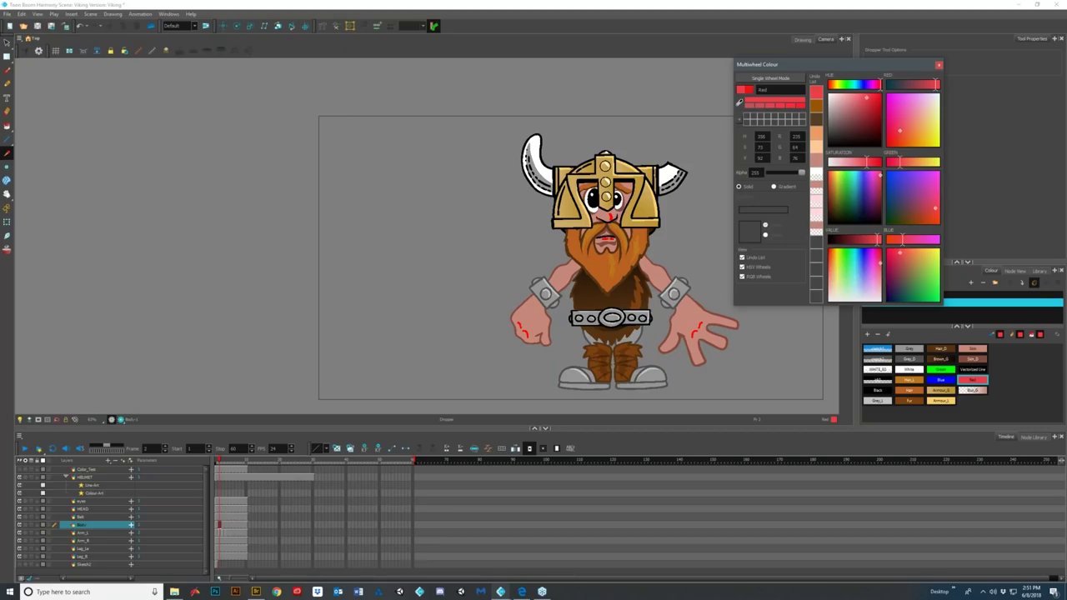
click(818, 137)
drag(859, 98, 864, 108)
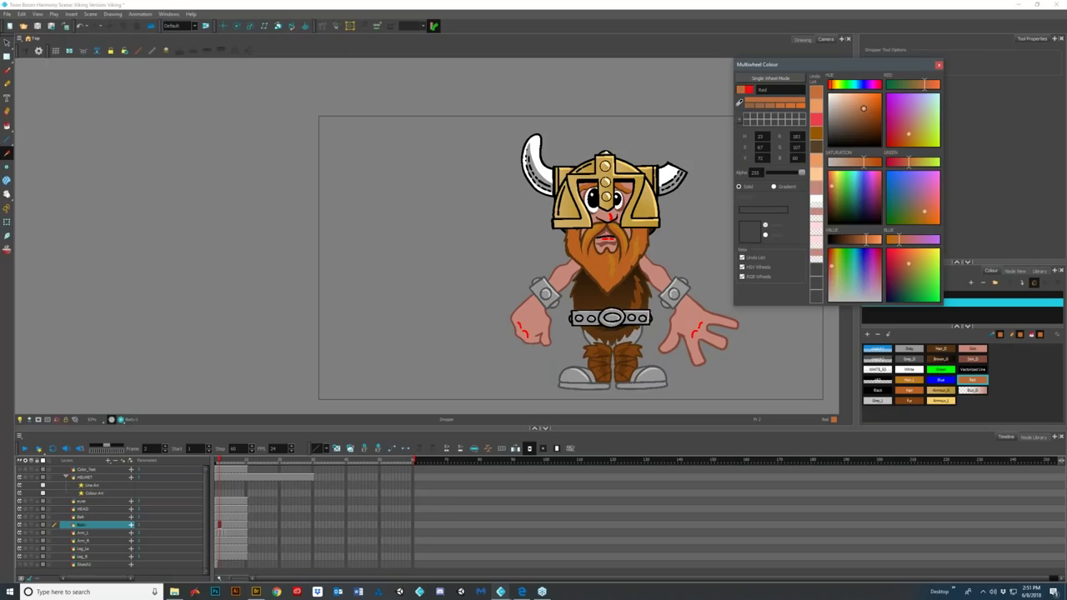
click(938, 65)
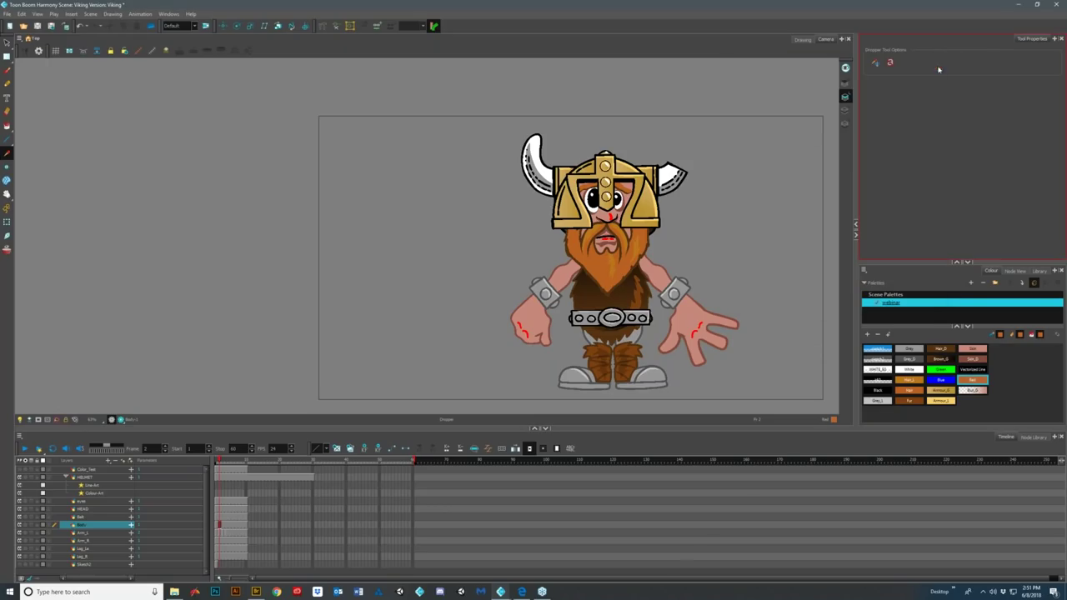
click(877, 389)
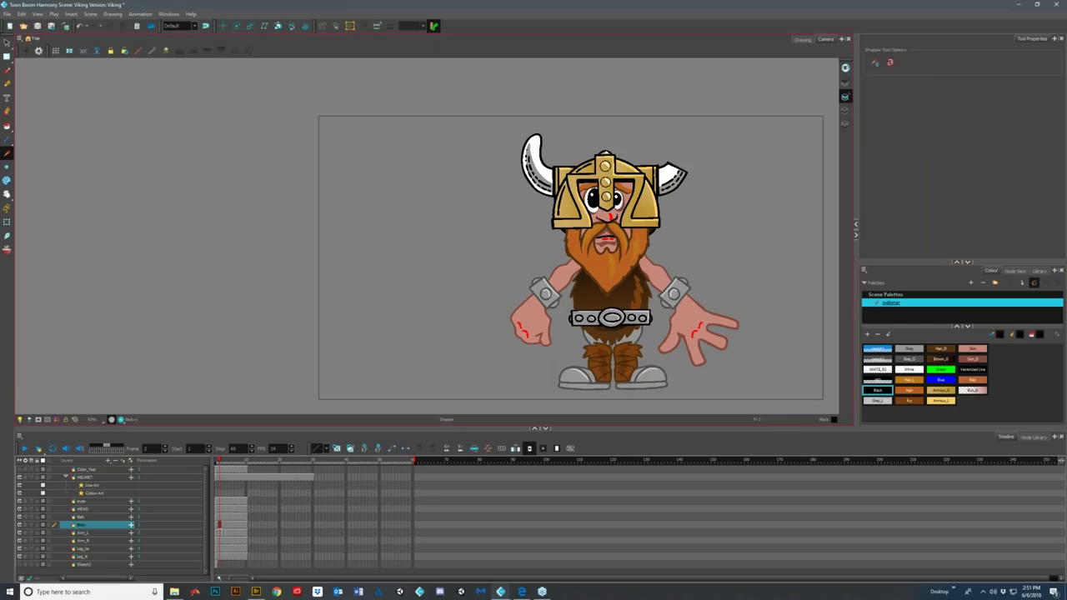
- Minimise the Viking scene and close the other open scene with the cartoon head, discarding its changes
click(1018, 7)
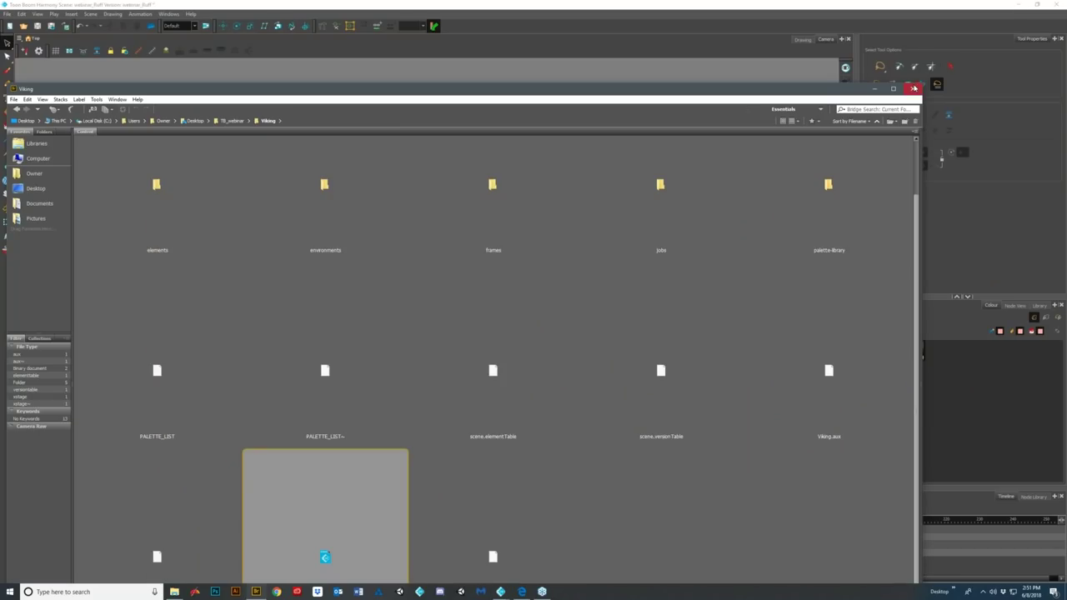
click(914, 89)
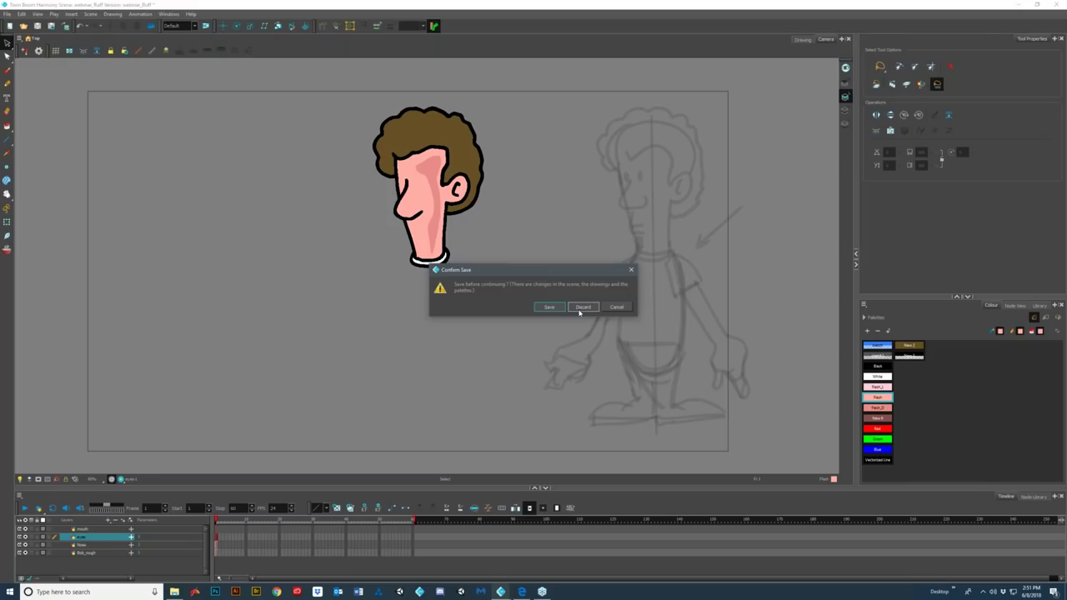
click(582, 308)
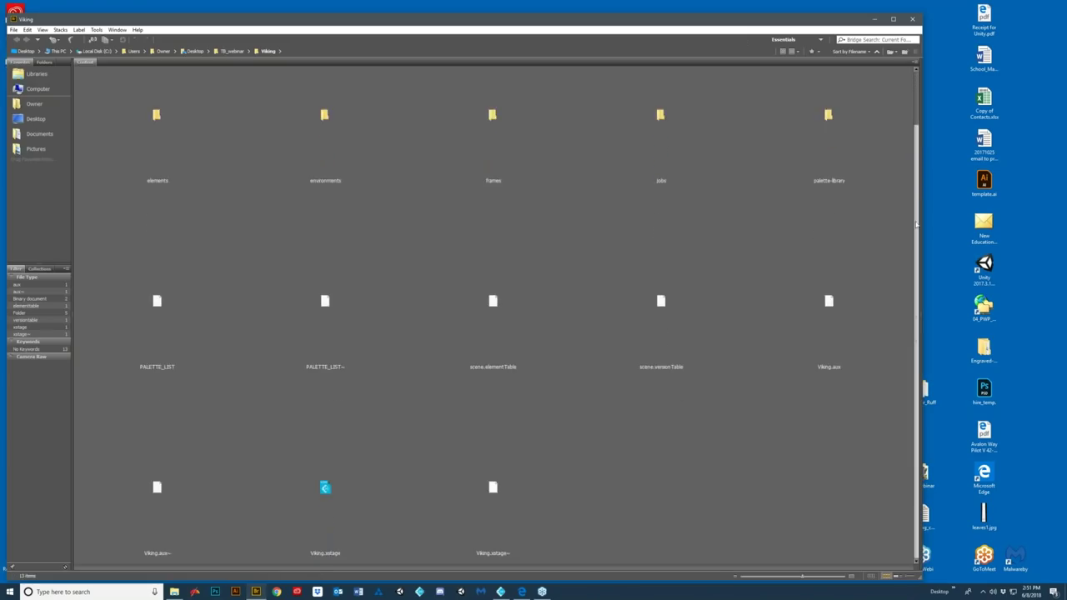
- Switch to the TB_webinar folder in Adobe Bridge and look through its character art and rig images
click(231, 52)
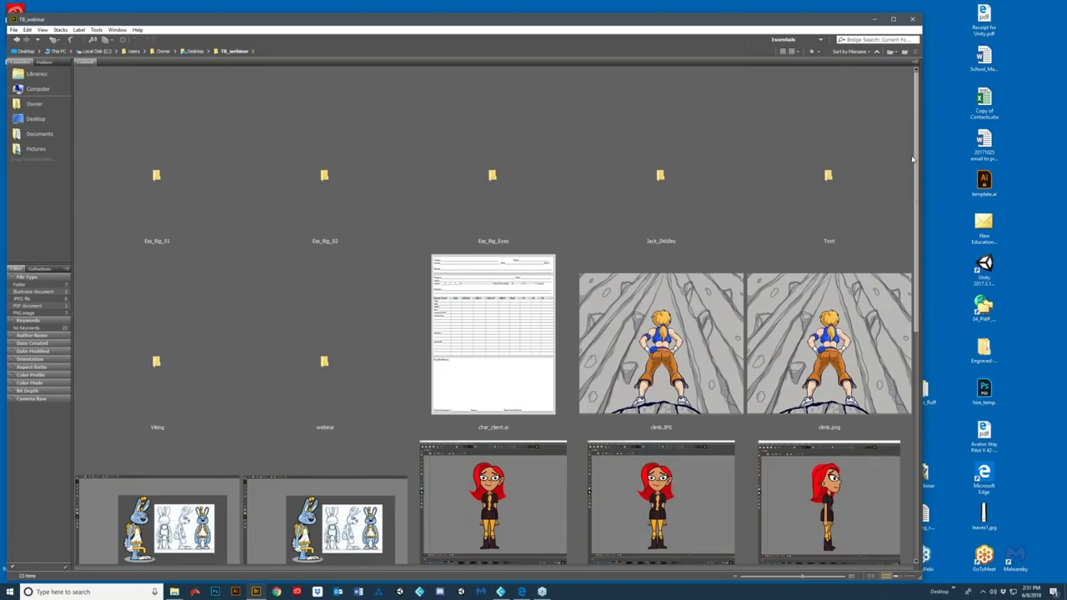
drag(912, 158, 921, 250)
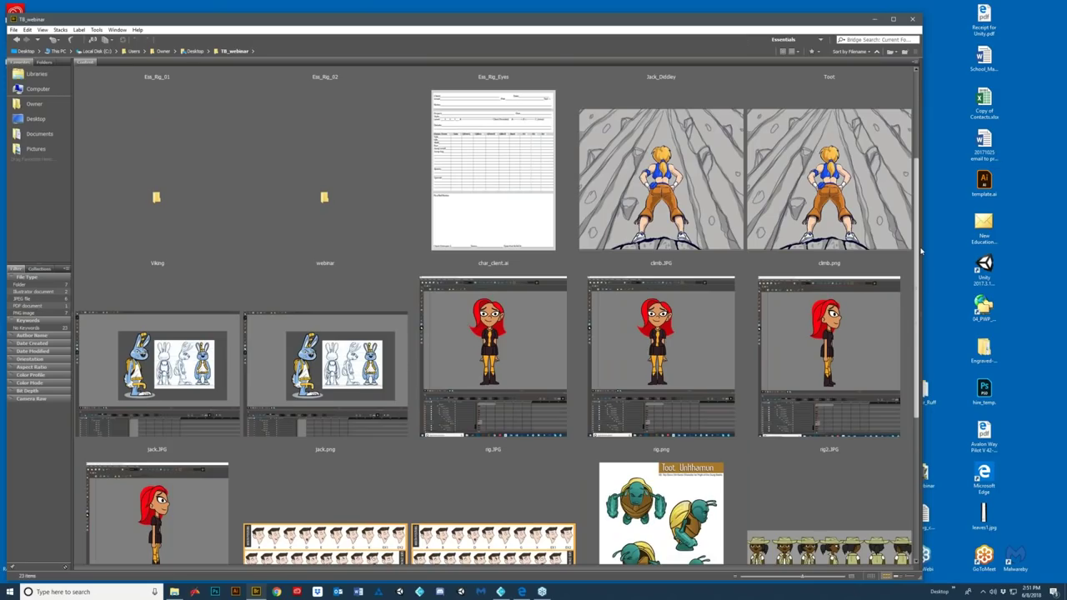
drag(922, 250, 923, 286)
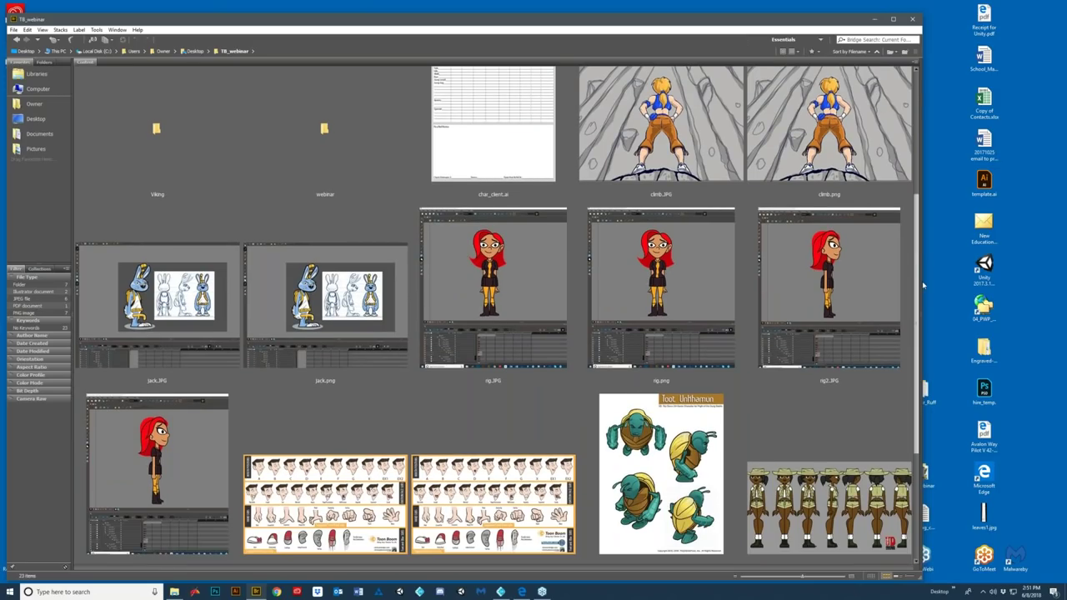
drag(922, 286, 921, 283)
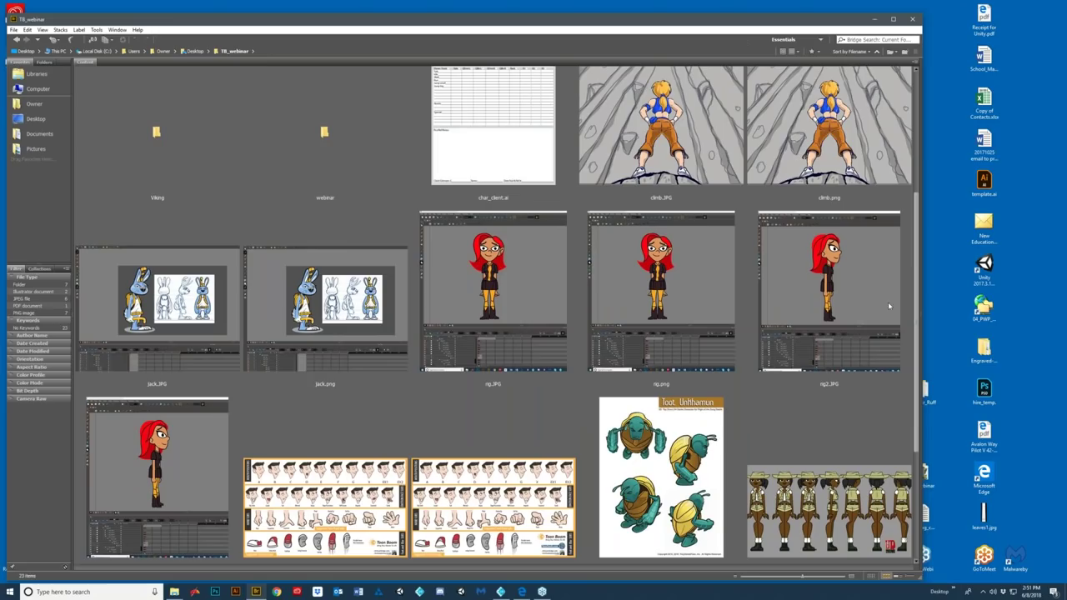
drag(921, 284, 916, 279)
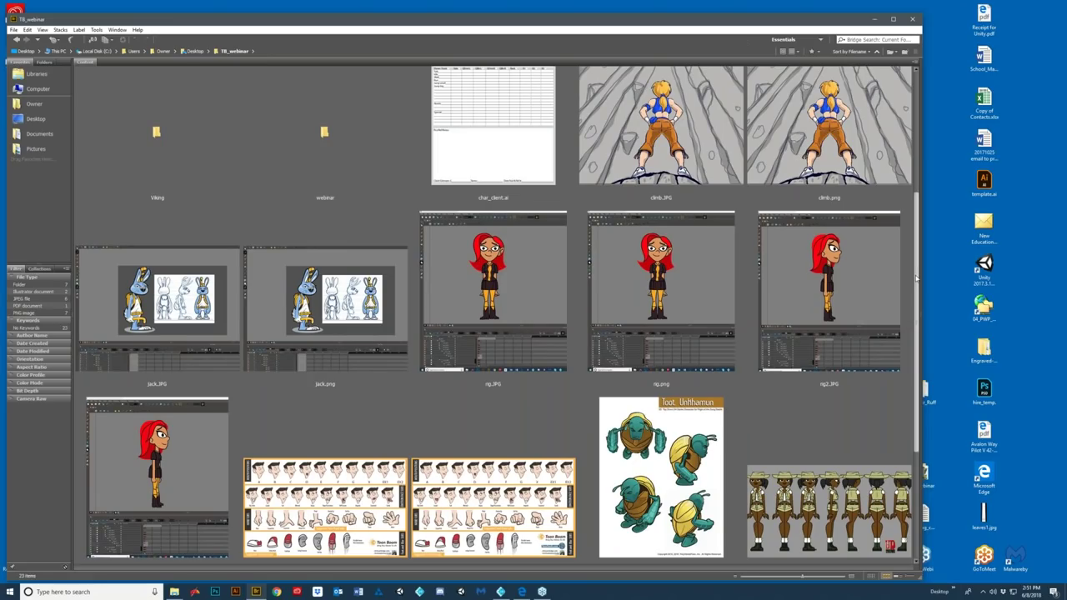
drag(915, 279, 916, 282)
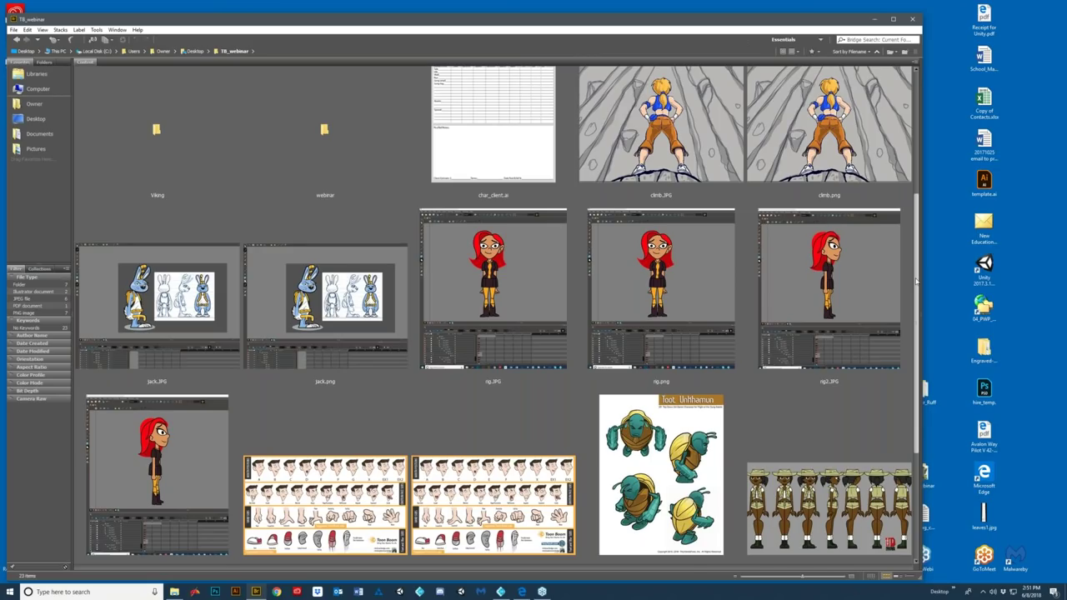
drag(916, 282, 905, 258)
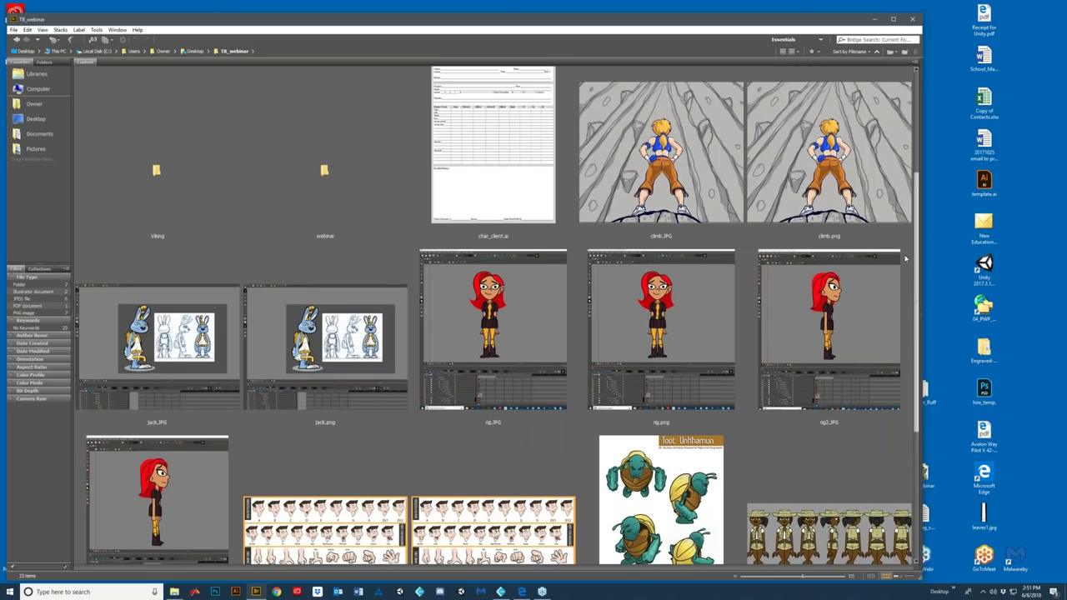
scroll(905, 259, down, 1)
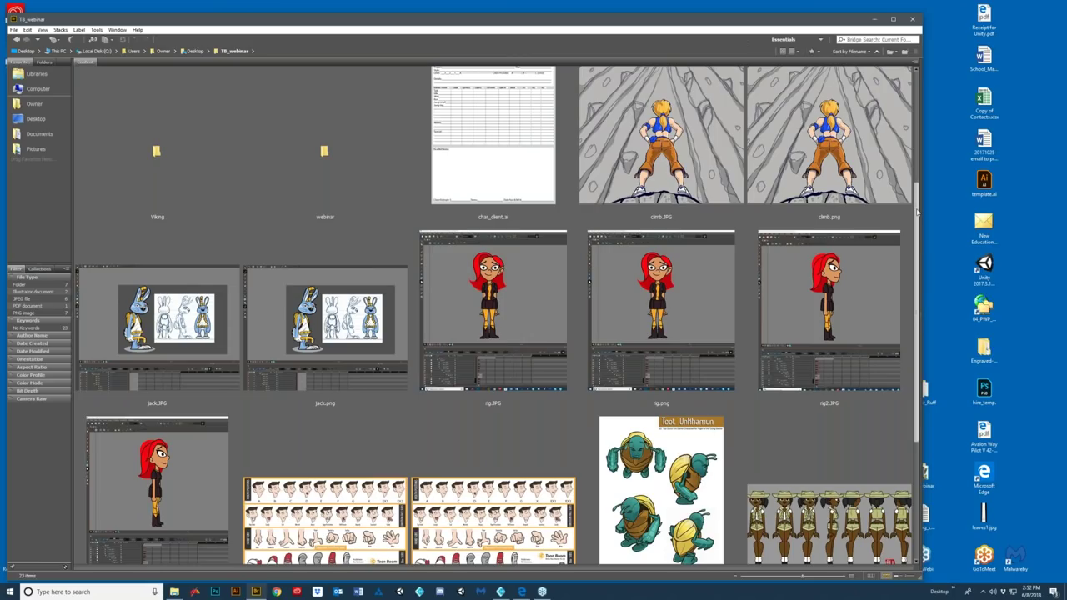
- Look over the folders, client sheet, climbing scenes, rabbit model sheets and red-haired rig thumbnails
drag(917, 213, 917, 203)
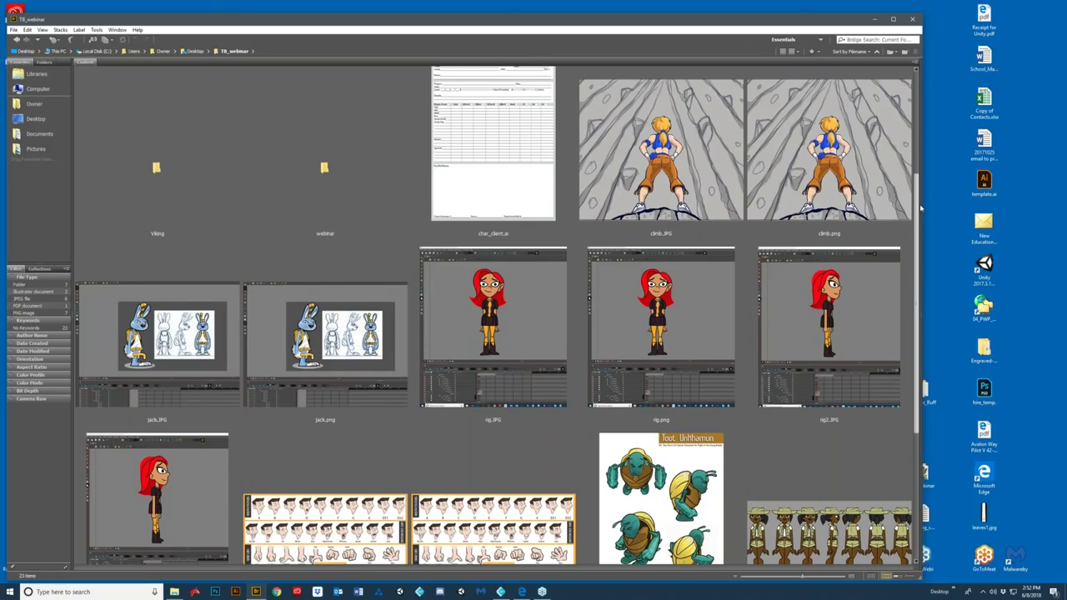
drag(921, 205, 914, 189)
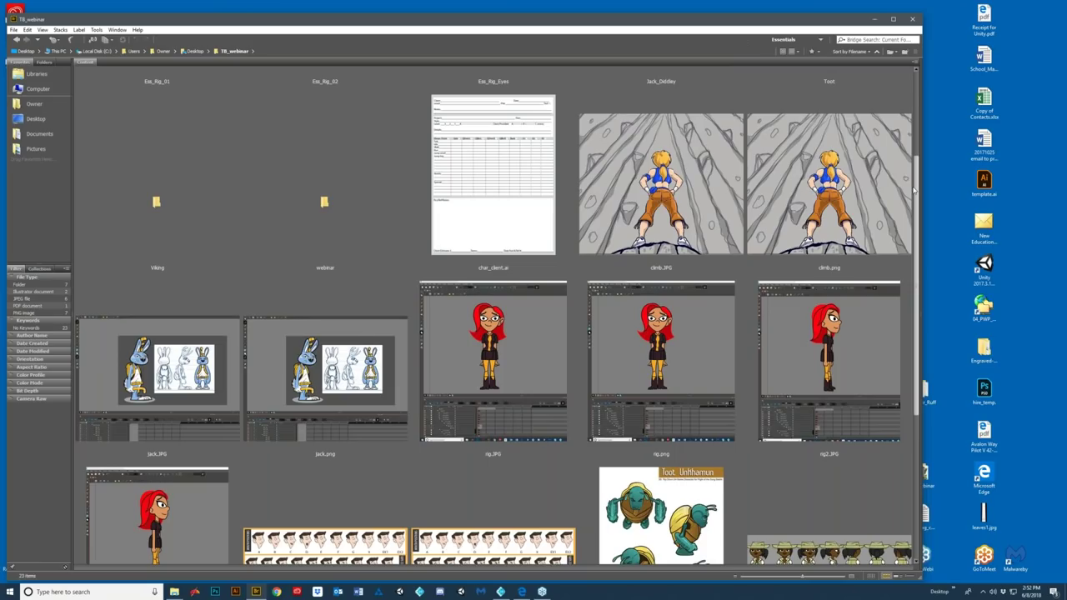
drag(914, 190, 916, 208)
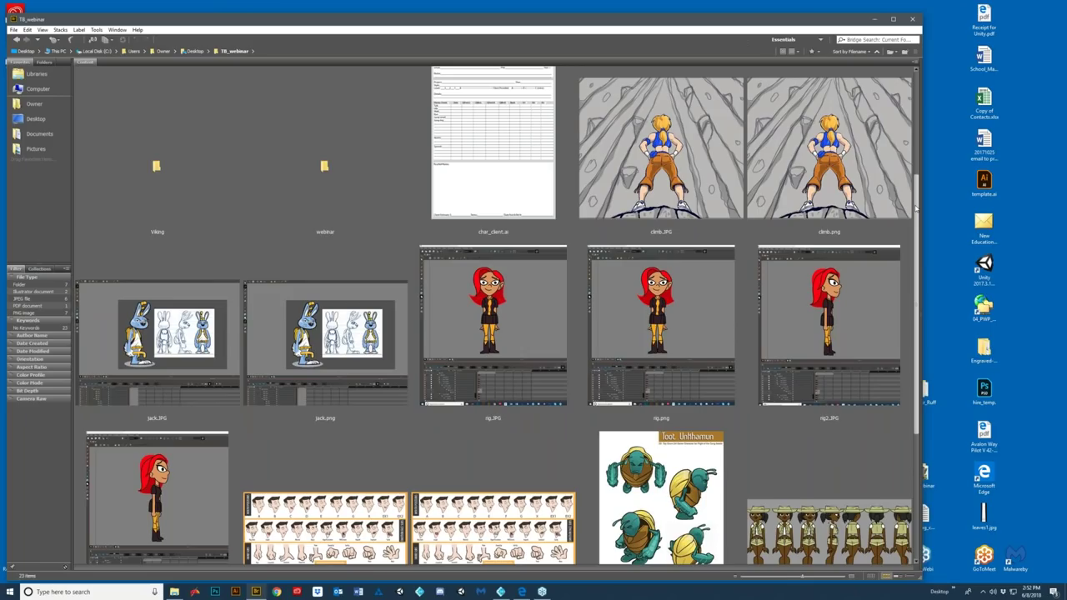
drag(915, 208, 916, 178)
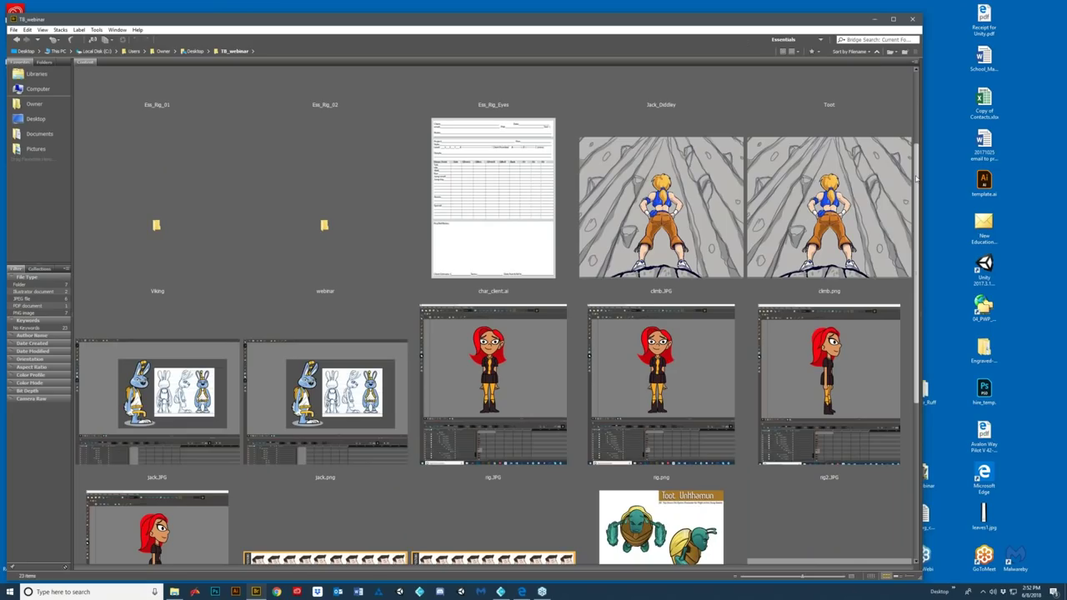
drag(917, 177, 918, 198)
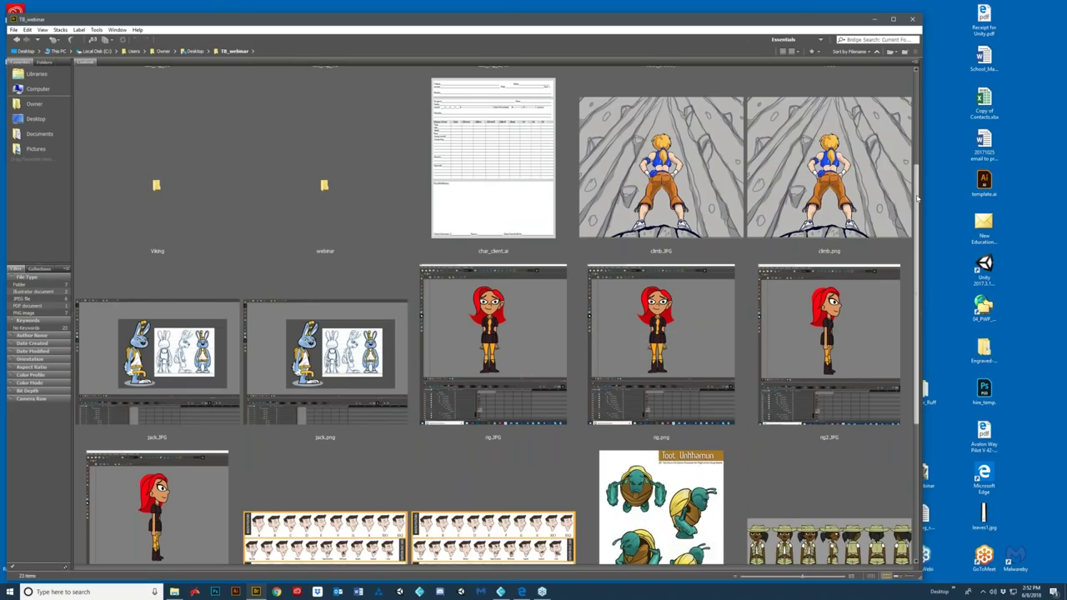
drag(918, 199, 754, 27)
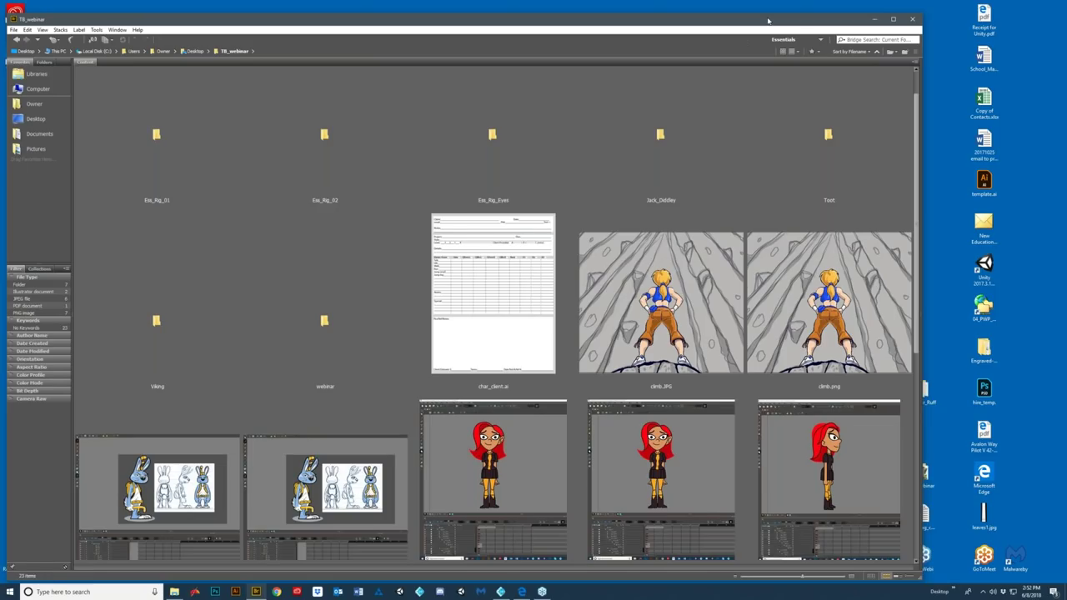
- Move the file browser window up and to the right, and enlarge the thumbnails until three fit in each row
drag(768, 20, 774, 18)
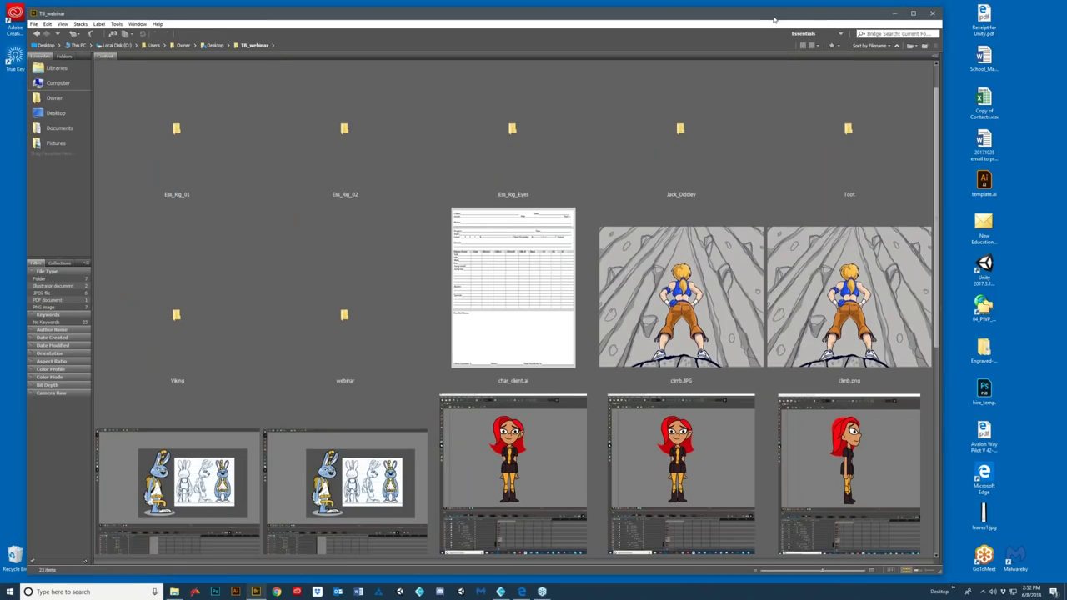
drag(774, 19, 787, 11)
scroll(677, 388, down, 5)
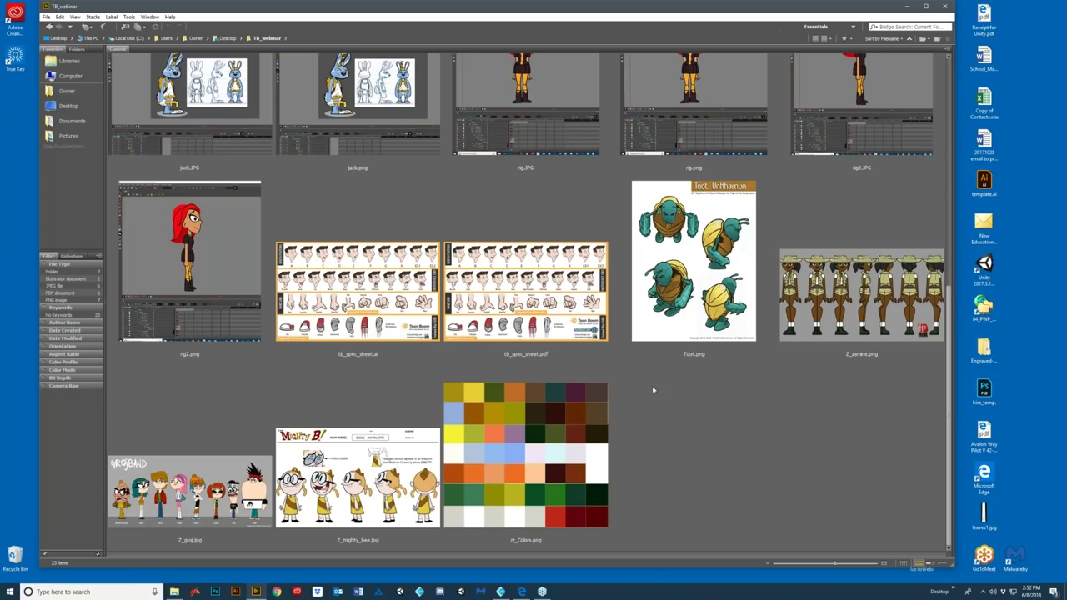
scroll(653, 389, up, 2)
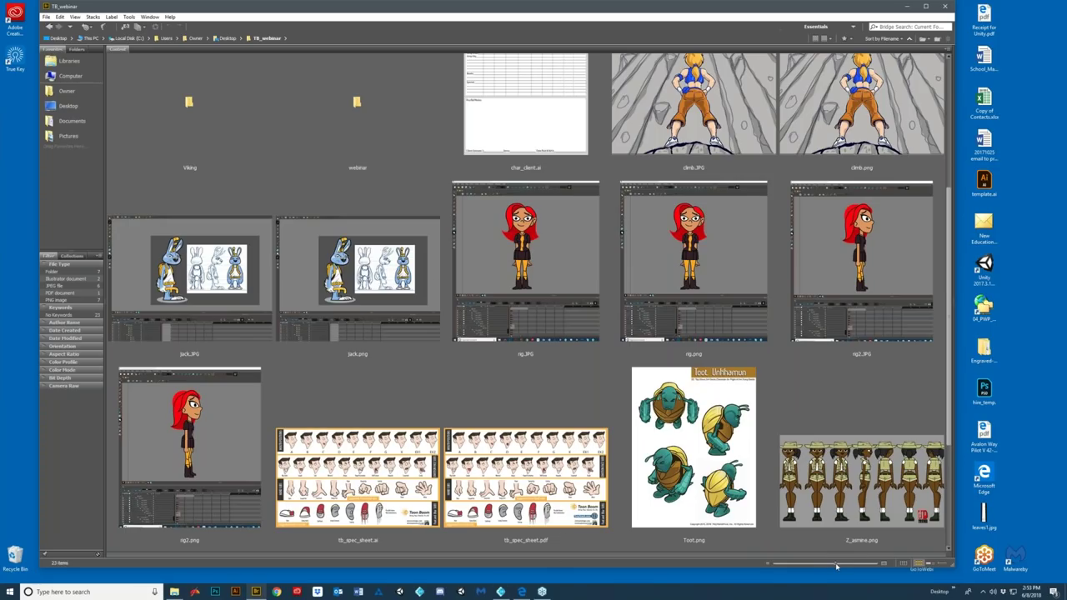
drag(837, 566, 840, 565)
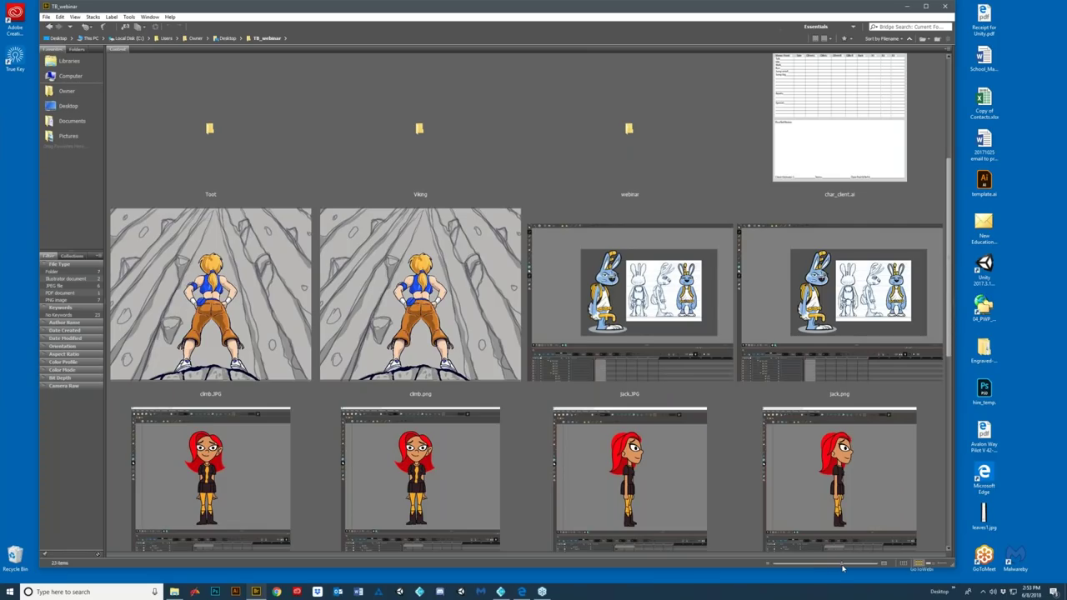
drag(842, 568, 844, 568)
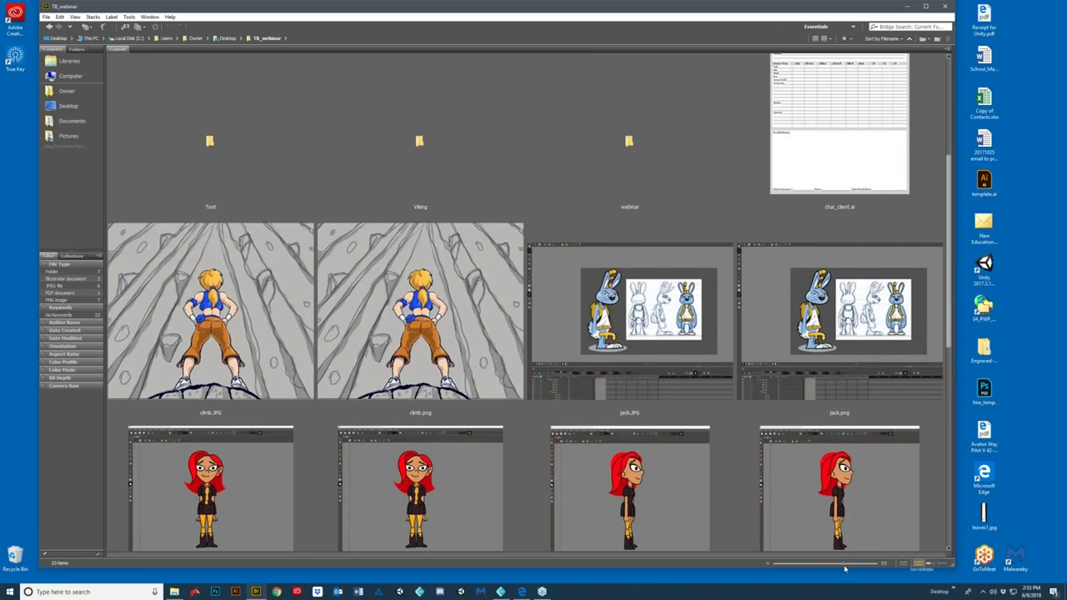
drag(844, 568, 870, 566)
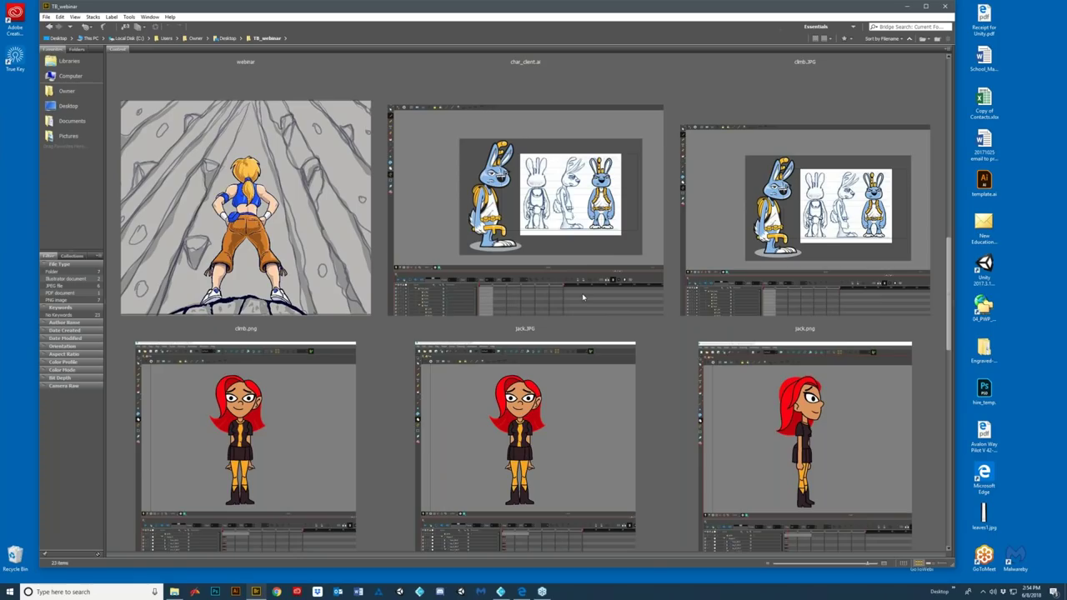
- Examine the enlarged rig views, Toon Boom spec sheets, character turnarounds and colour chart
scroll(583, 296, down, 3)
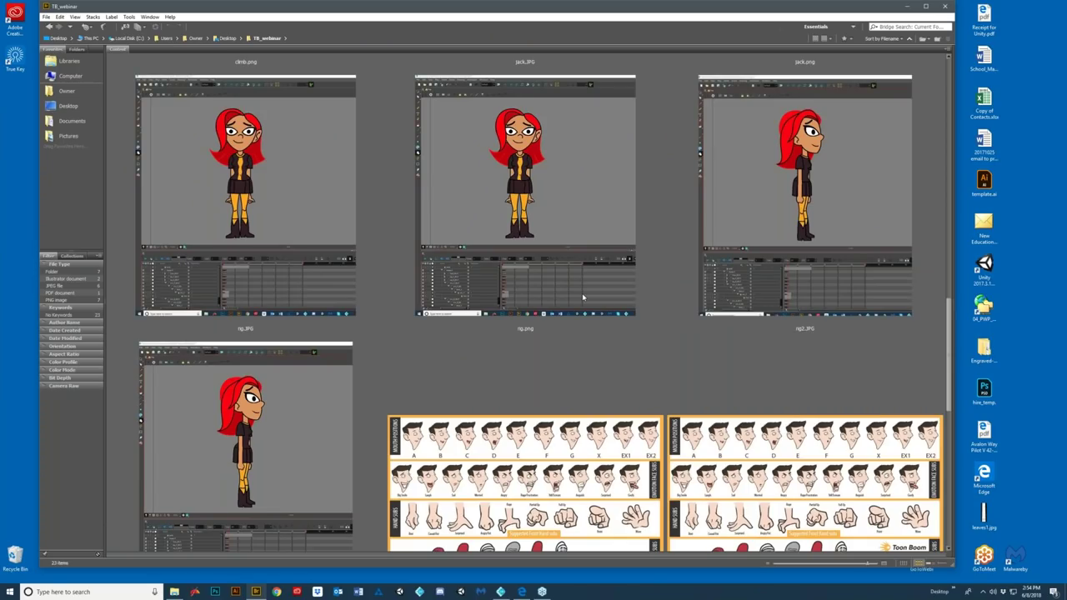
scroll(582, 297, down, 3)
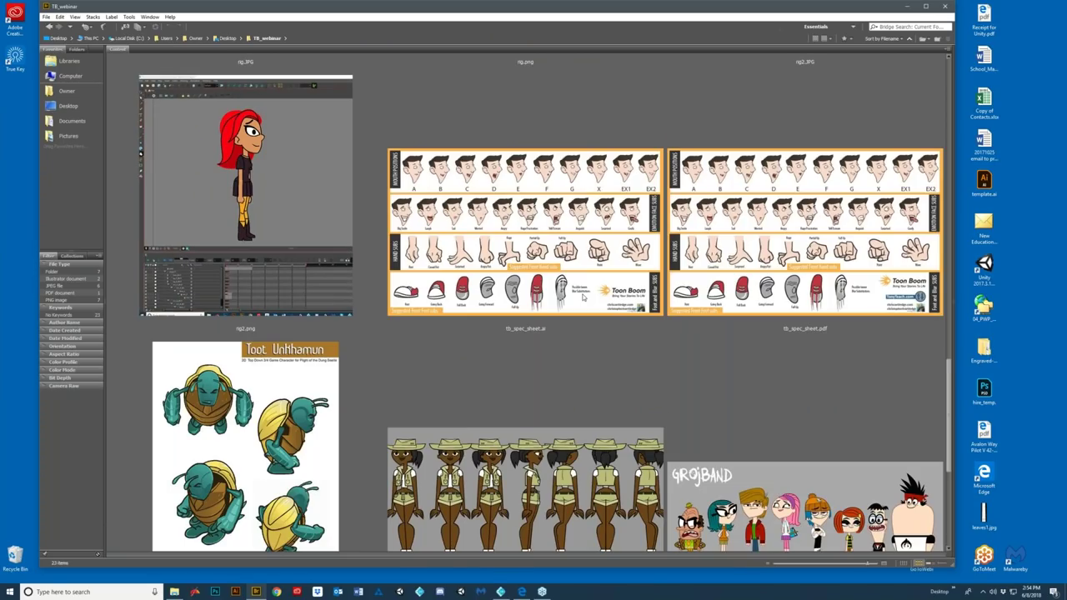
scroll(583, 296, down, 3)
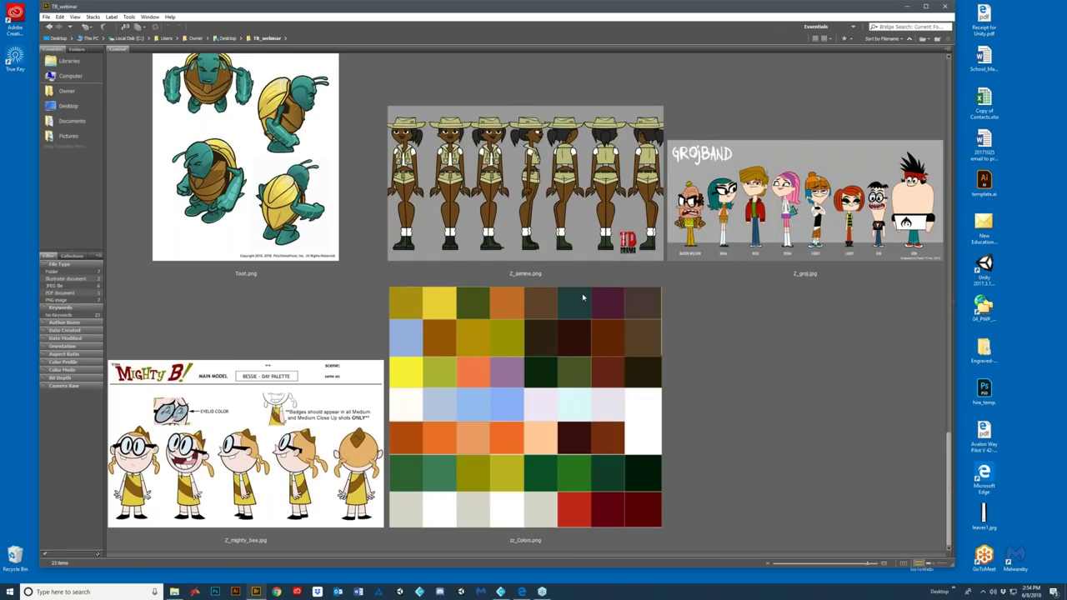
scroll(582, 296, up, 6)
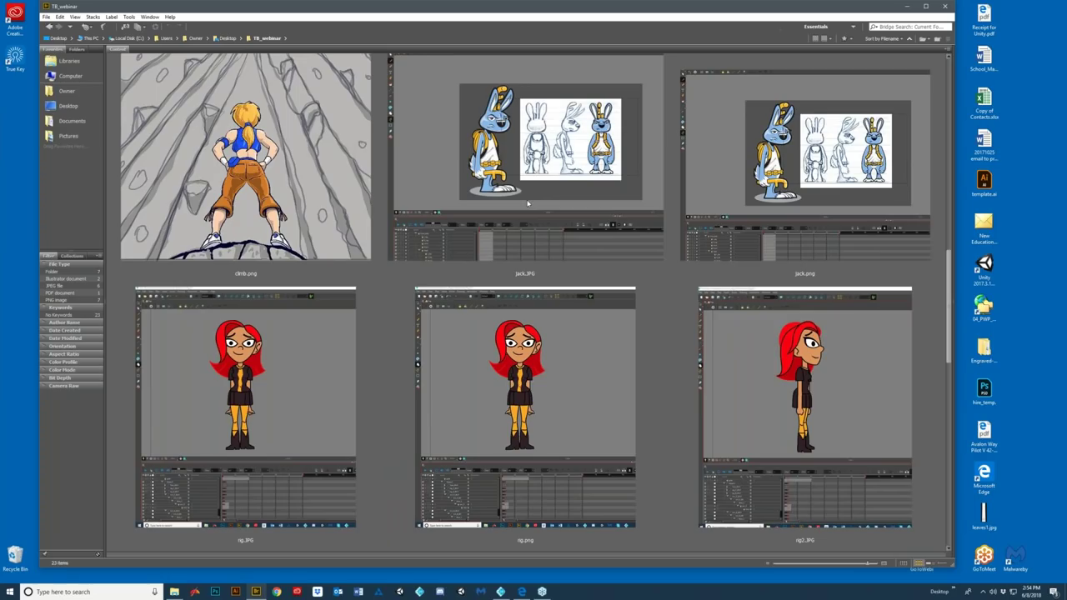
scroll(527, 202, up, 3)
scroll(527, 203, down, 3)
- Examine rig.png, jack.JPG and climb.png individually as character reference images
click(584, 352)
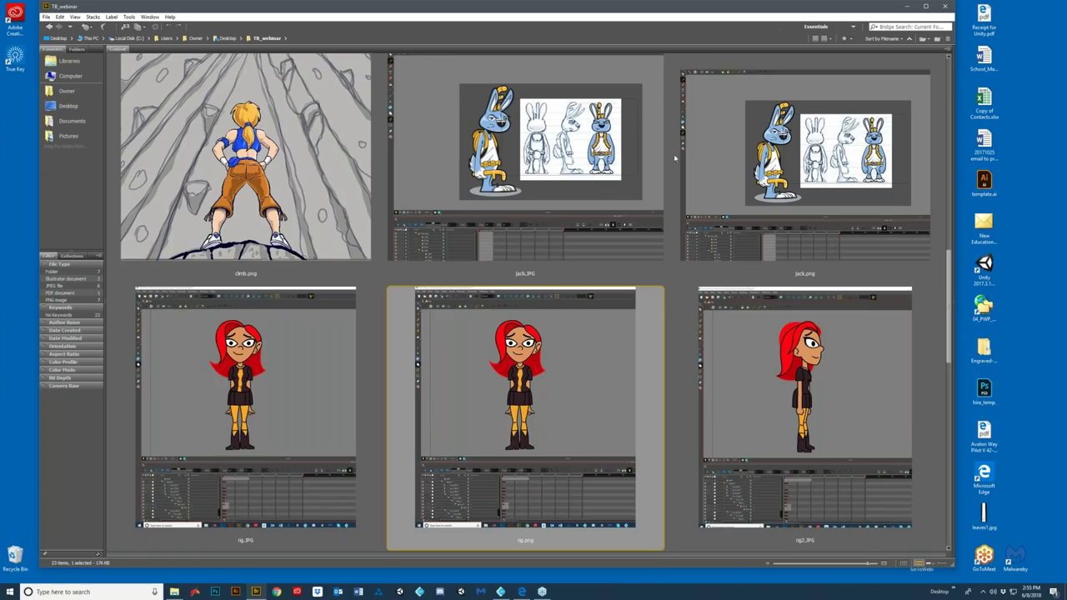
click(596, 145)
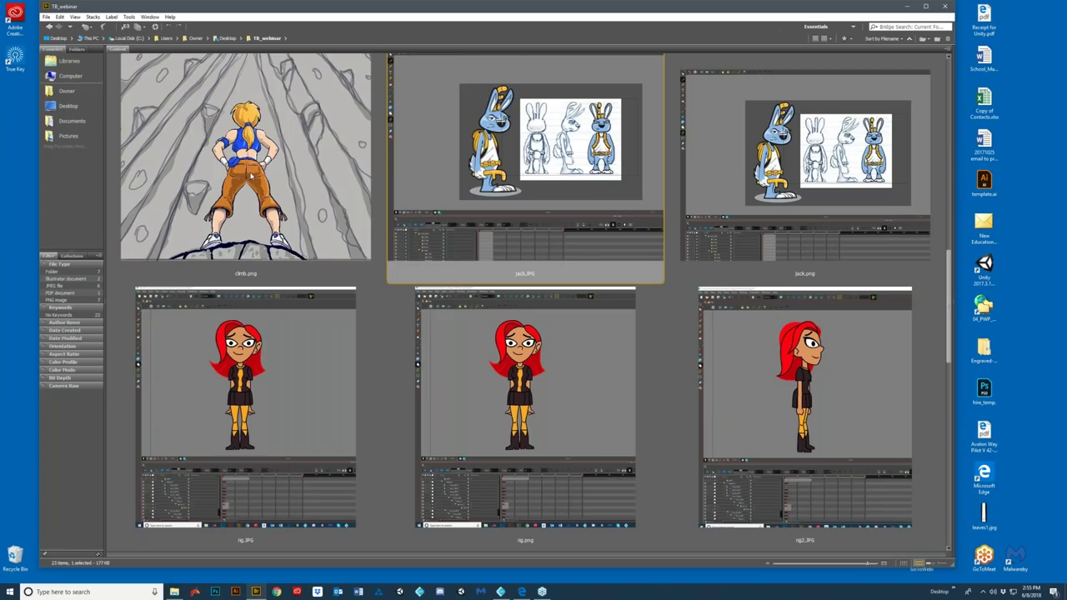
click(251, 175)
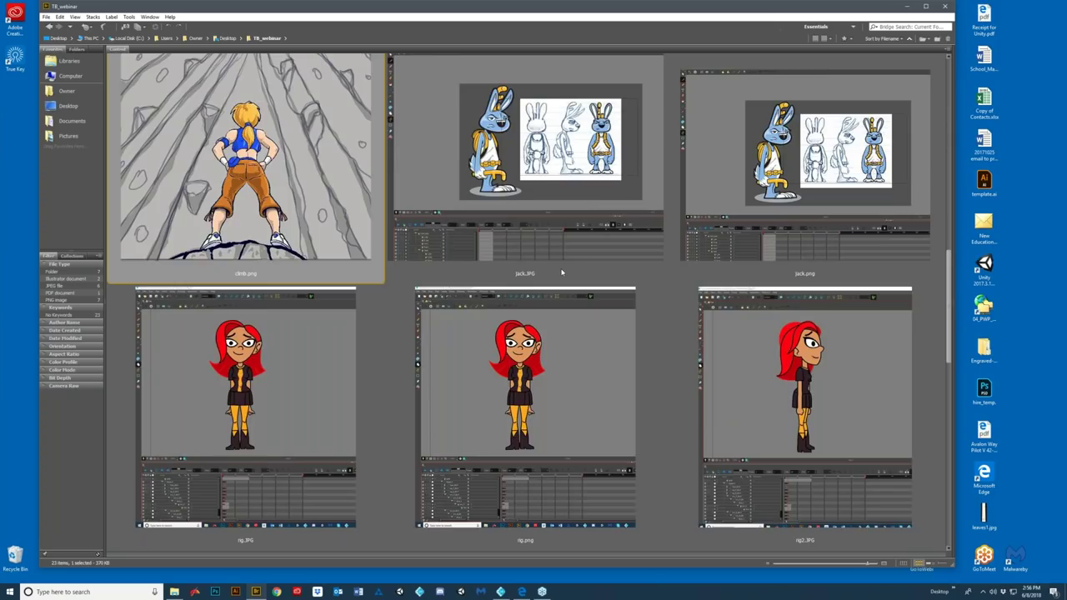
scroll(562, 272, down, 3)
scroll(562, 272, up, 3)
- Switch to the webinar_Ruff scene in Toon Boom Harmony and add a vector drawing layer named onion
mouse_move(501, 592)
click(499, 592)
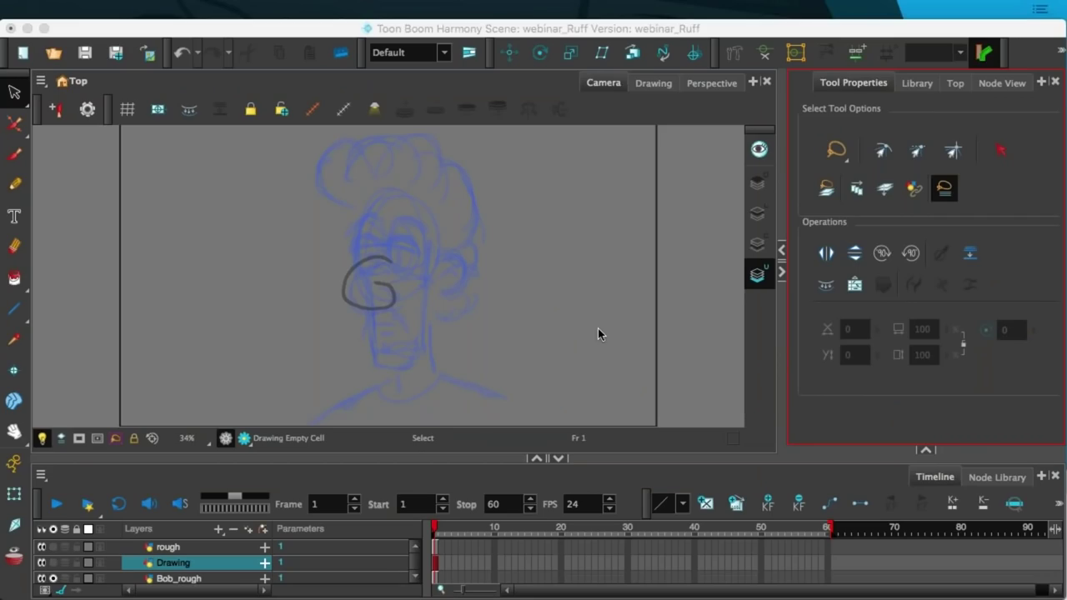
click(602, 476)
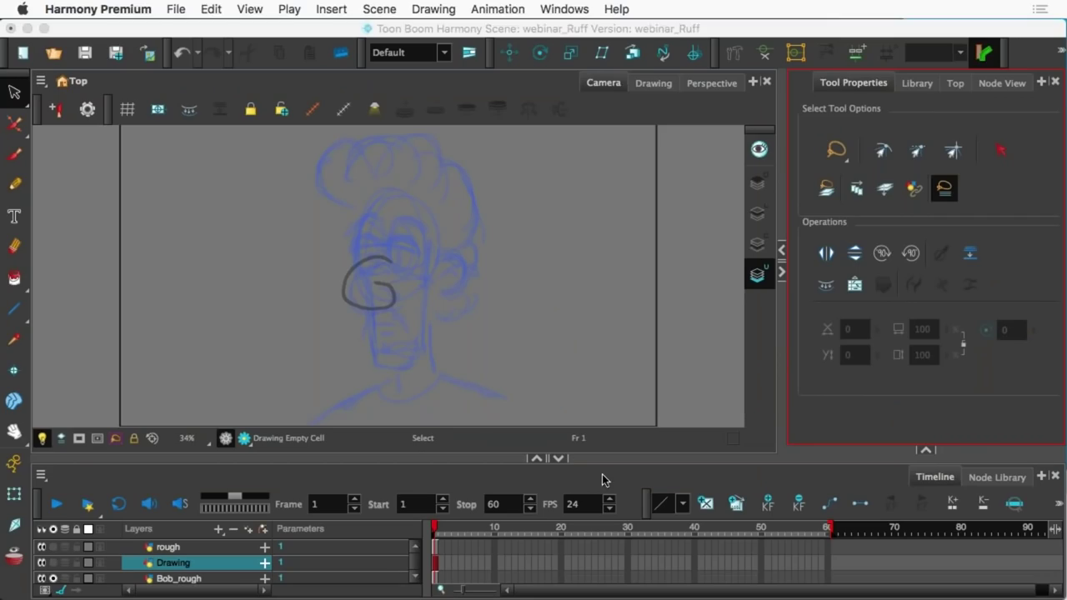
click(408, 301)
click(460, 547)
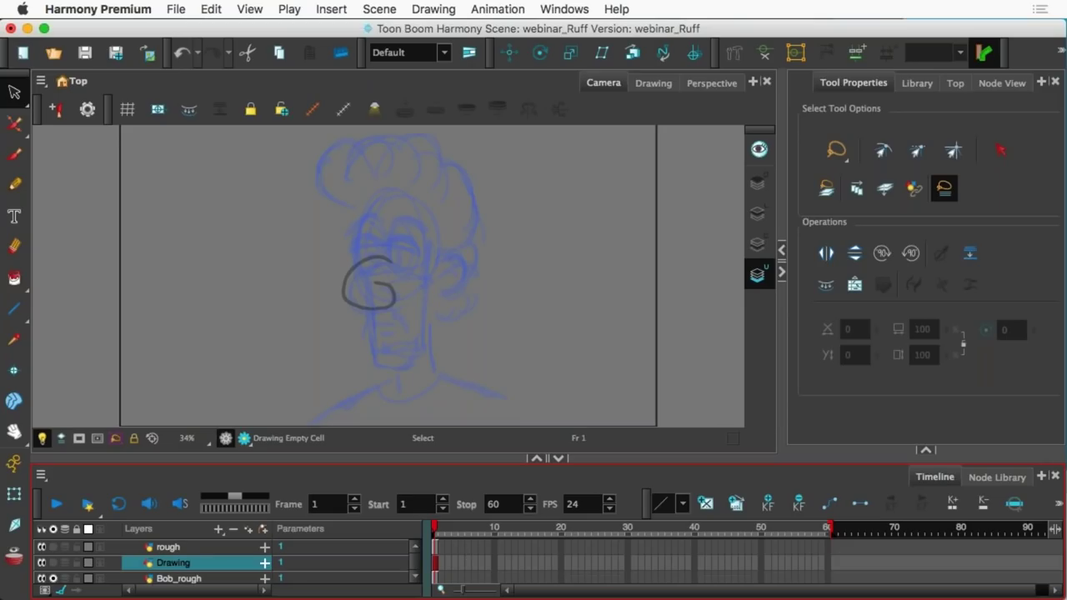
click(248, 531)
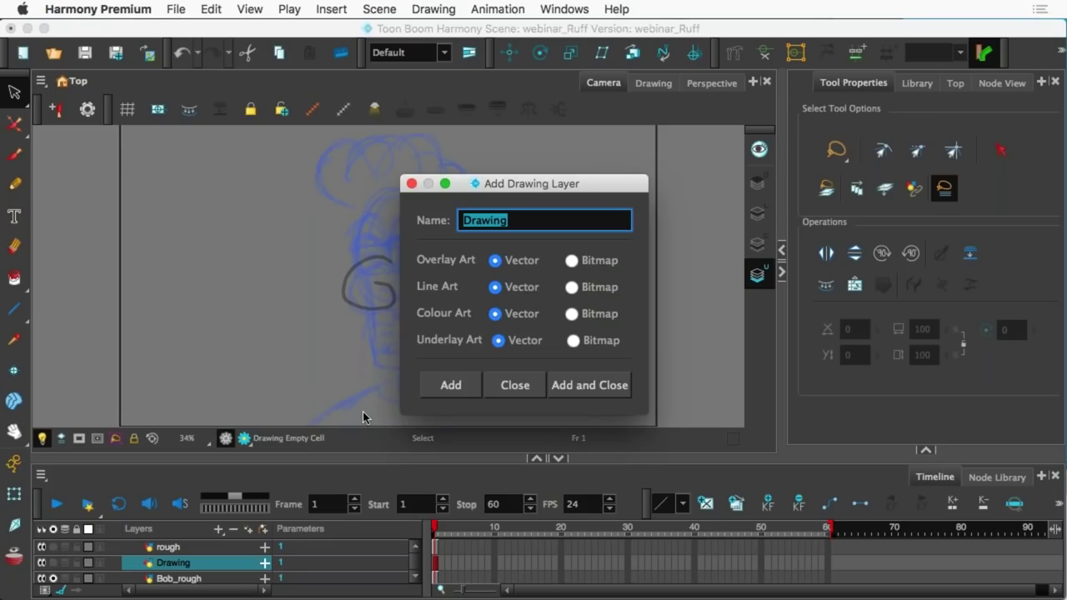
text(onion)
click(576, 385)
click(140, 567)
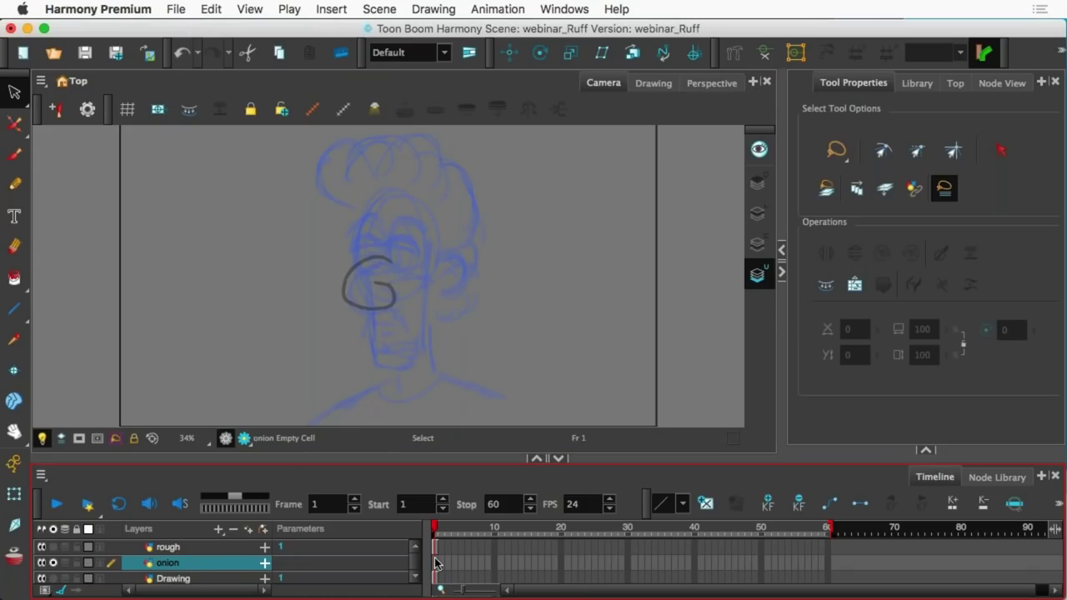
- Make the timeline area taller and brush a black circle beside the sketched head on frame 1 of the onion layer
click(565, 81)
drag(151, 460, 150, 414)
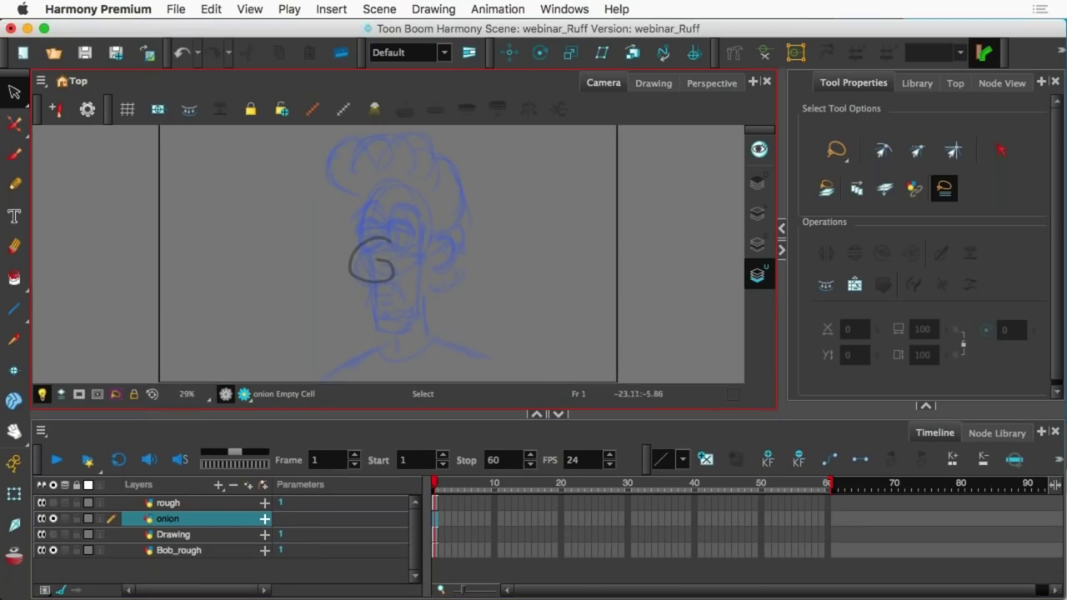
click(14, 154)
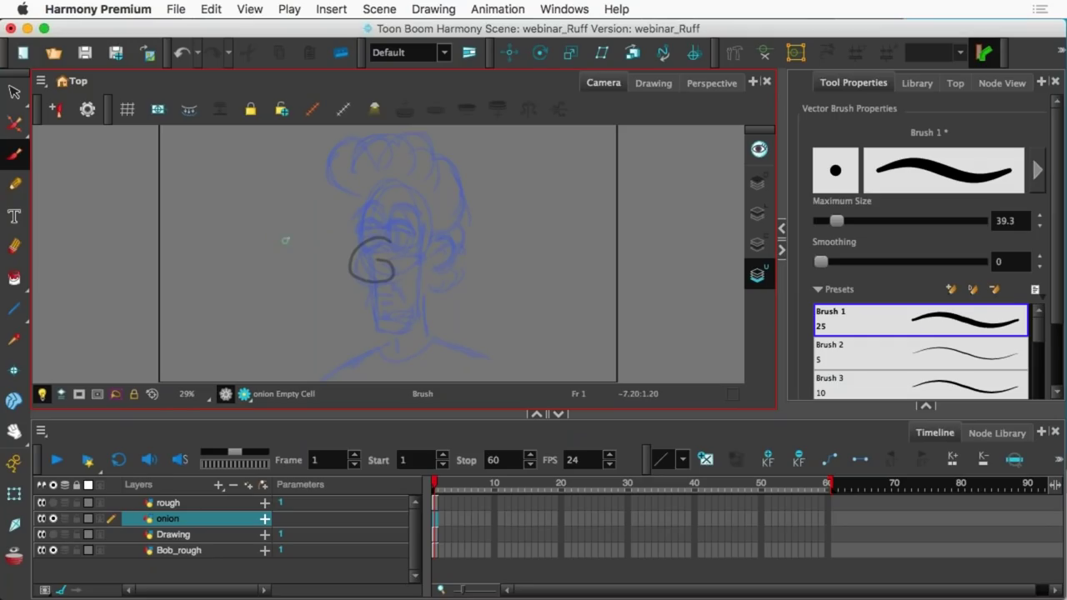
drag(309, 225, 290, 224)
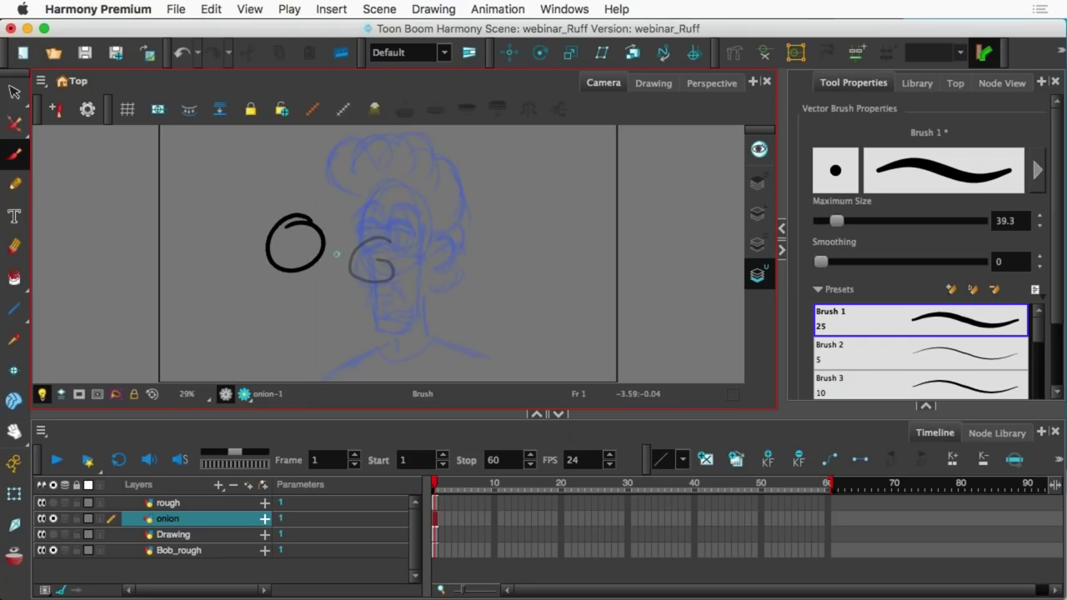
- Turn on onion skin for the onion layer and brush more circles on the following frames, each further to the right
key(period)
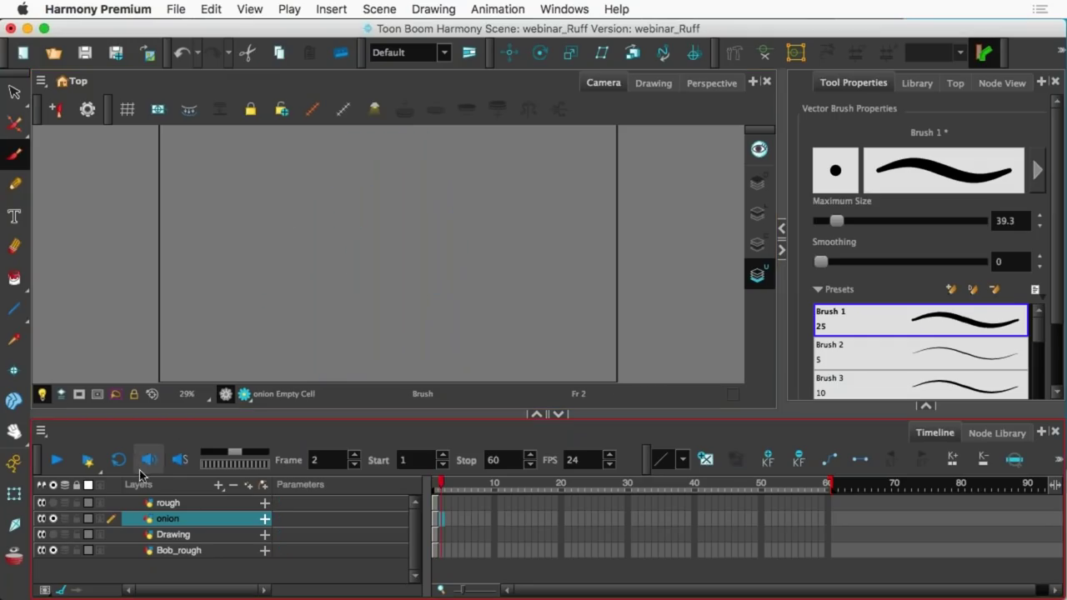
click(65, 519)
mouse_move(327, 223)
mouse_down()
mouse_move(337, 219)
mouse_move(353, 248)
mouse_move(387, 247)
mouse_up()
key(period)
key(period)
key(period)
mouse_move(444, 224)
mouse_down()
mouse_move(413, 255)
mouse_move(445, 225)
mouse_move(474, 219)
mouse_up()
- Advance to frame 8 and extend the onion skin range back to frame 1
key(period)
key(period)
key(period)
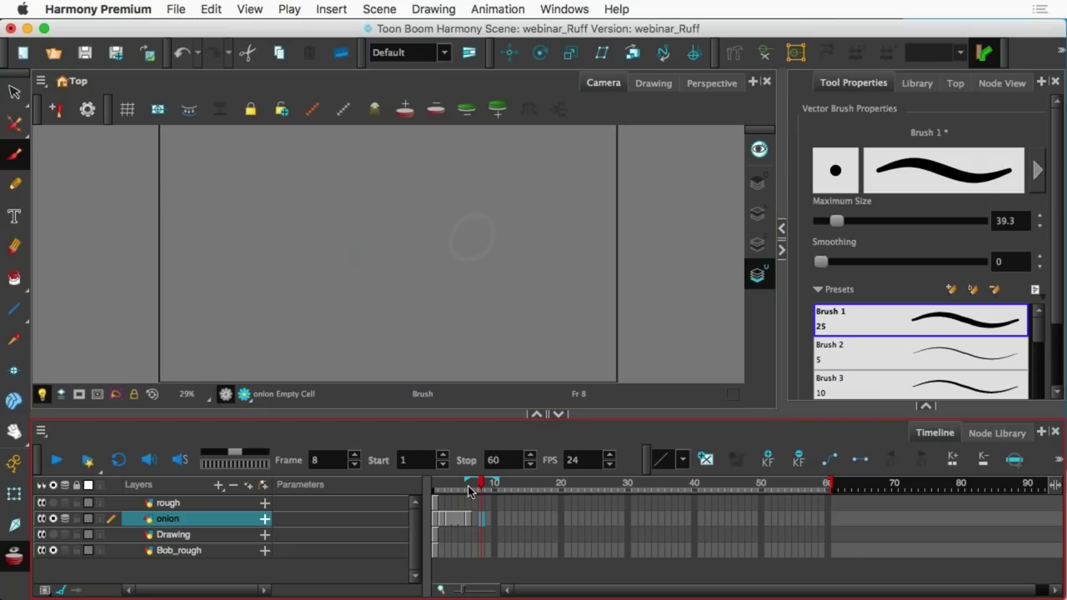
drag(466, 484, 435, 482)
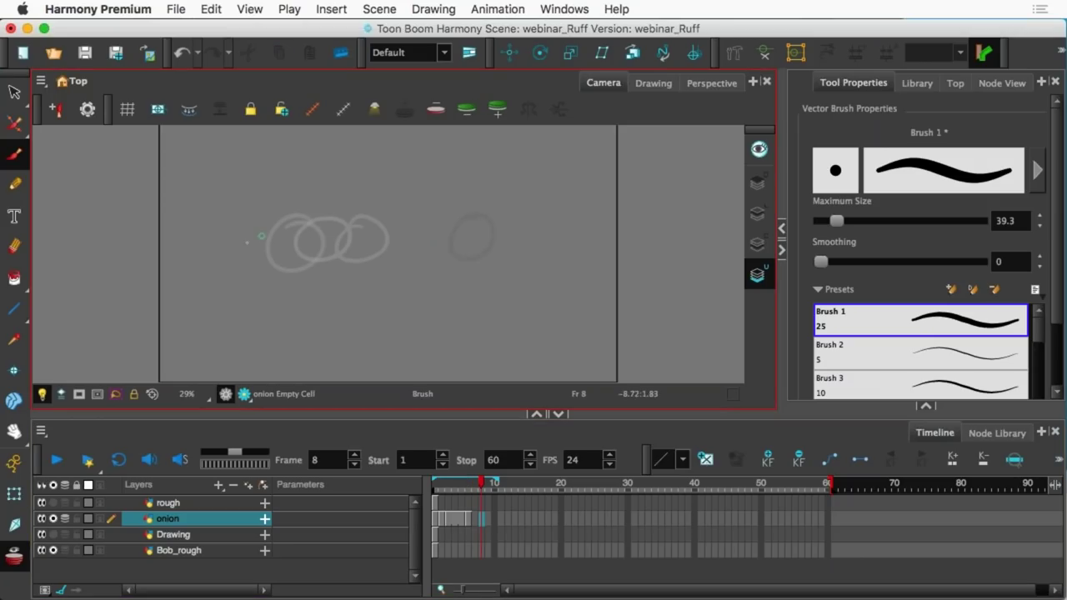
- Set the onion skin render style to Enable Shade in the drawing preferences and scrub the timeline to frame 4
click(98, 9)
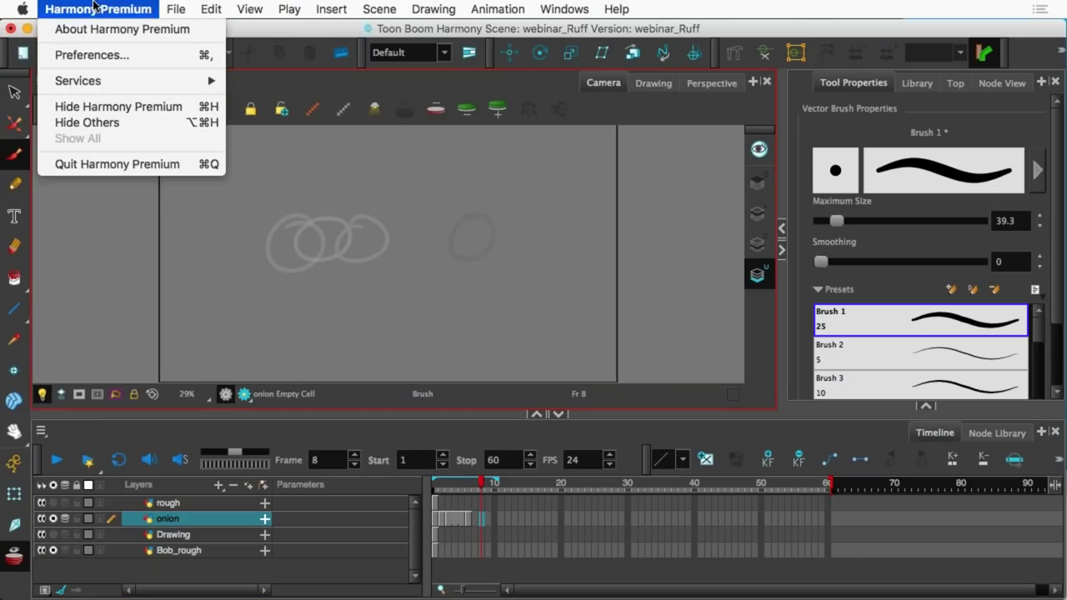
click(103, 55)
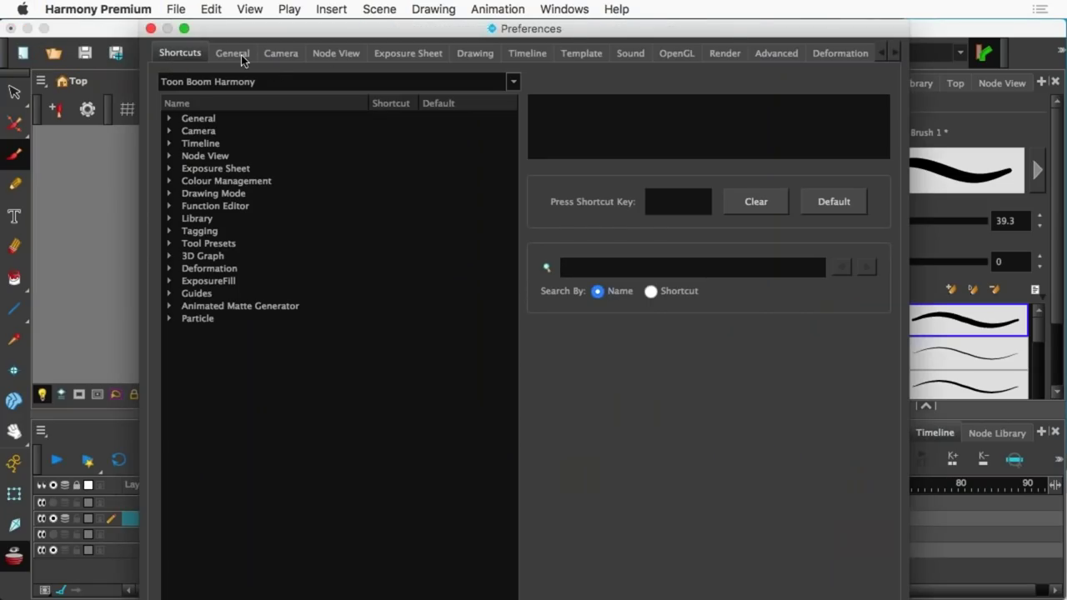
click(235, 55)
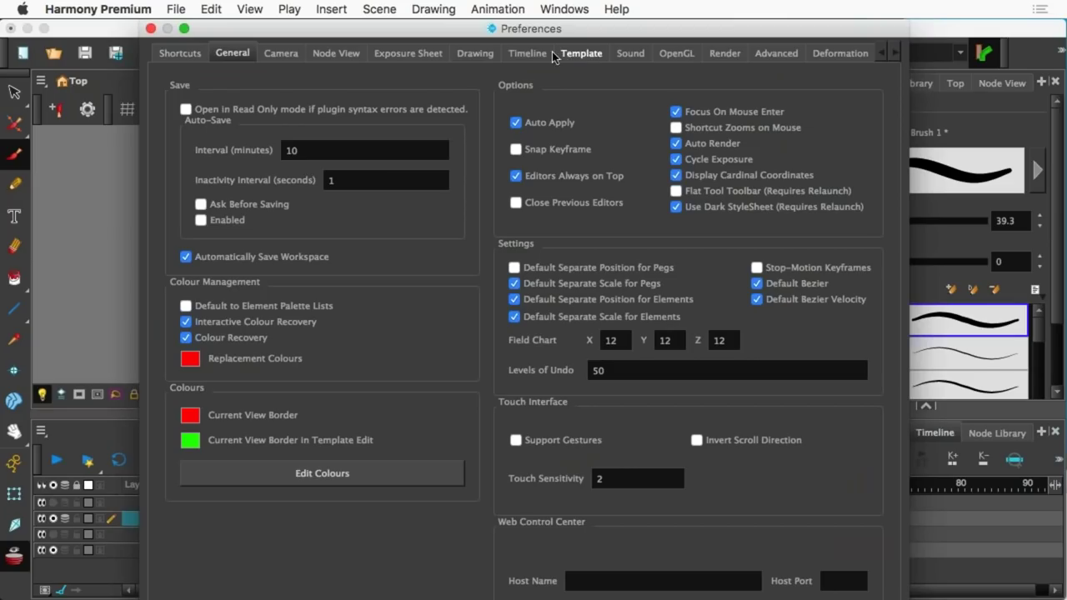
click(521, 55)
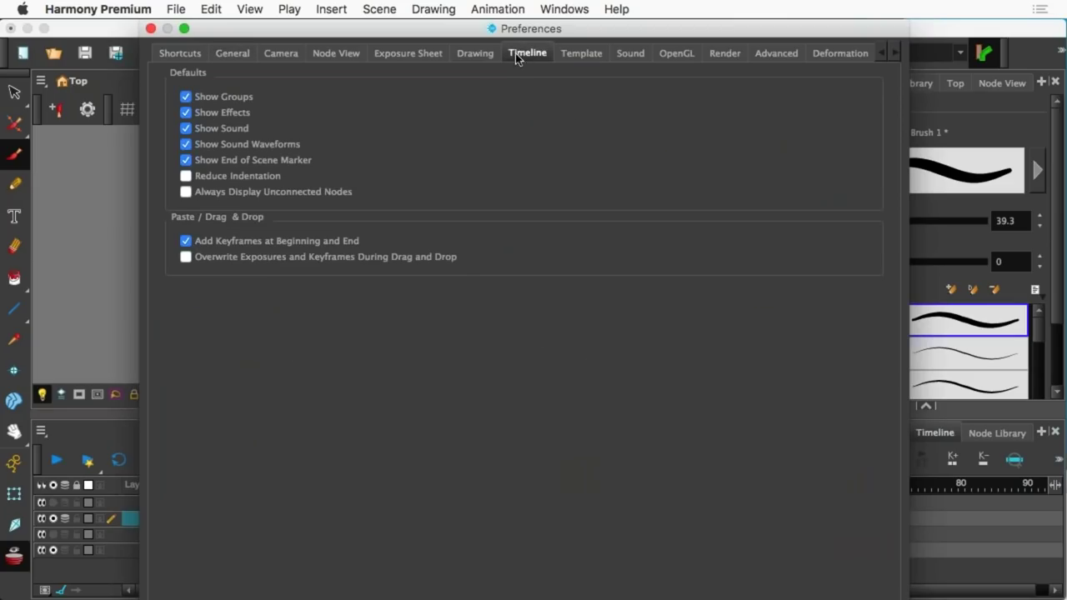
click(465, 57)
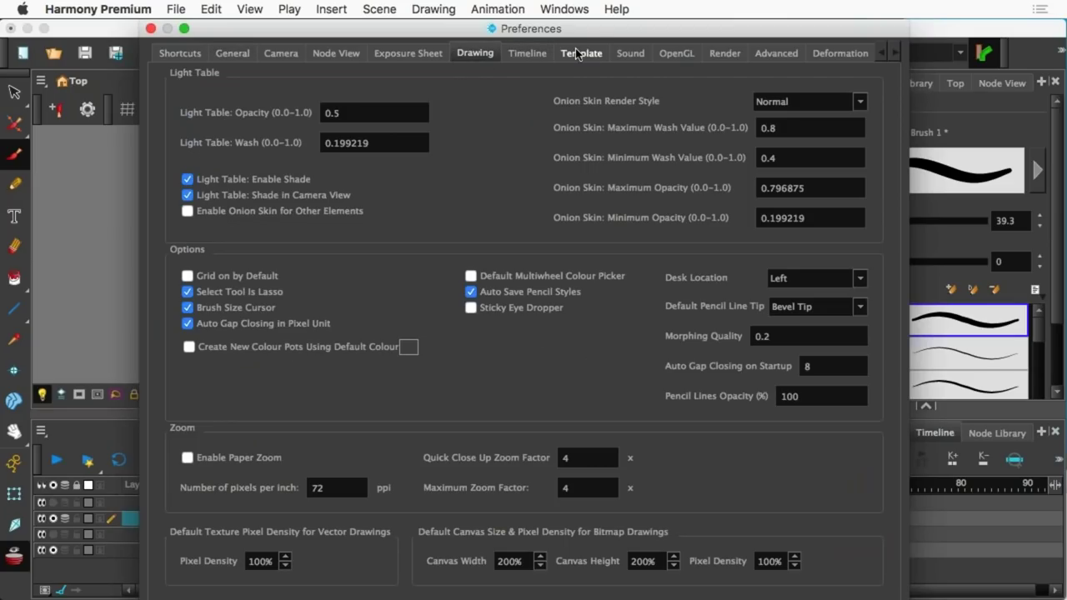
drag(601, 32, 469, 32)
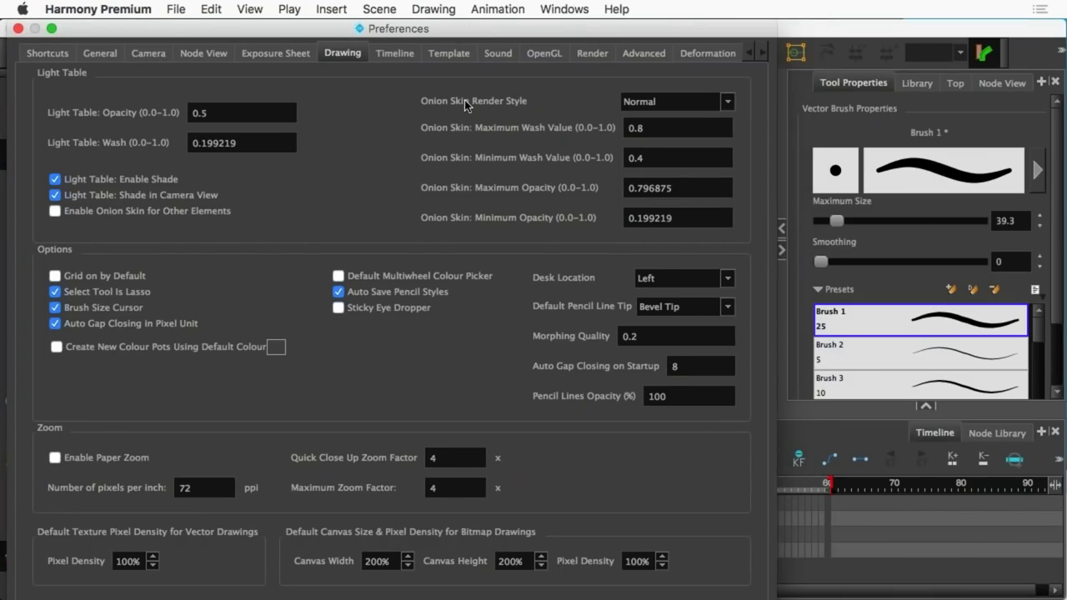
click(727, 102)
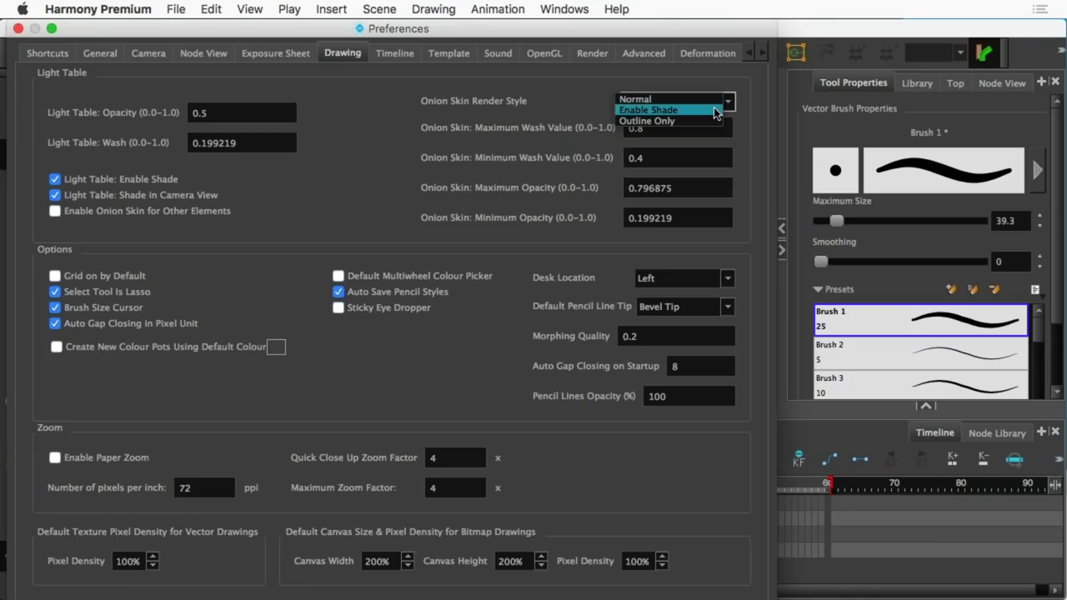
click(715, 112)
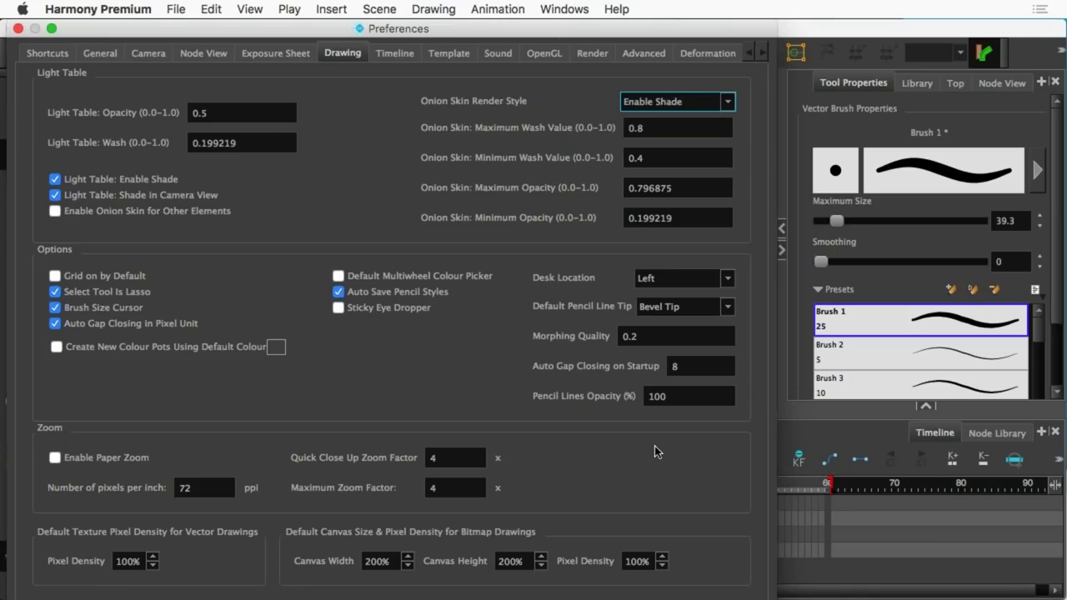
key(Return)
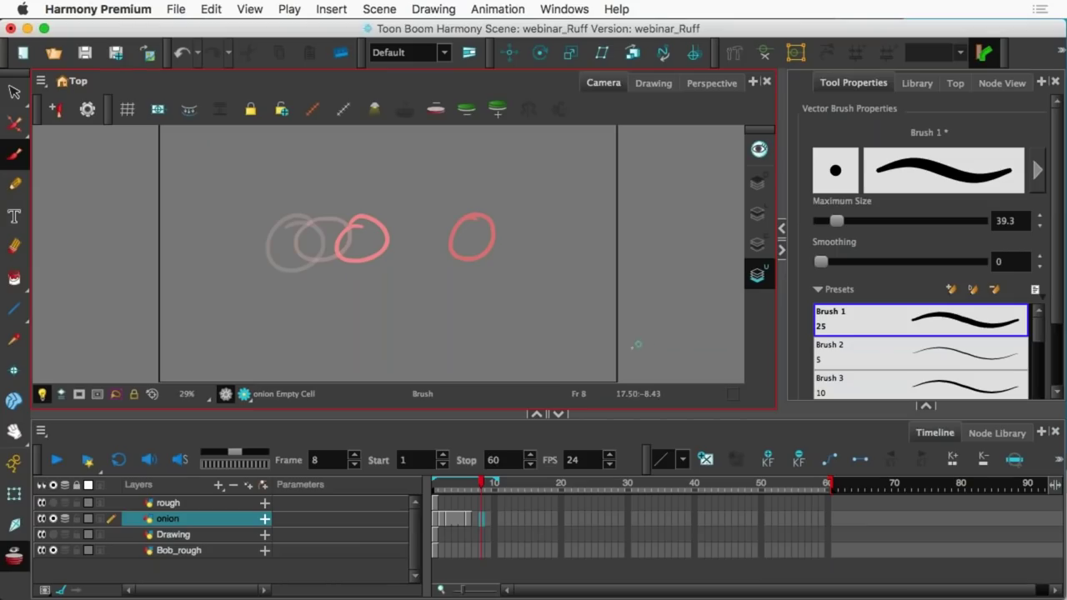
drag(481, 484, 455, 486)
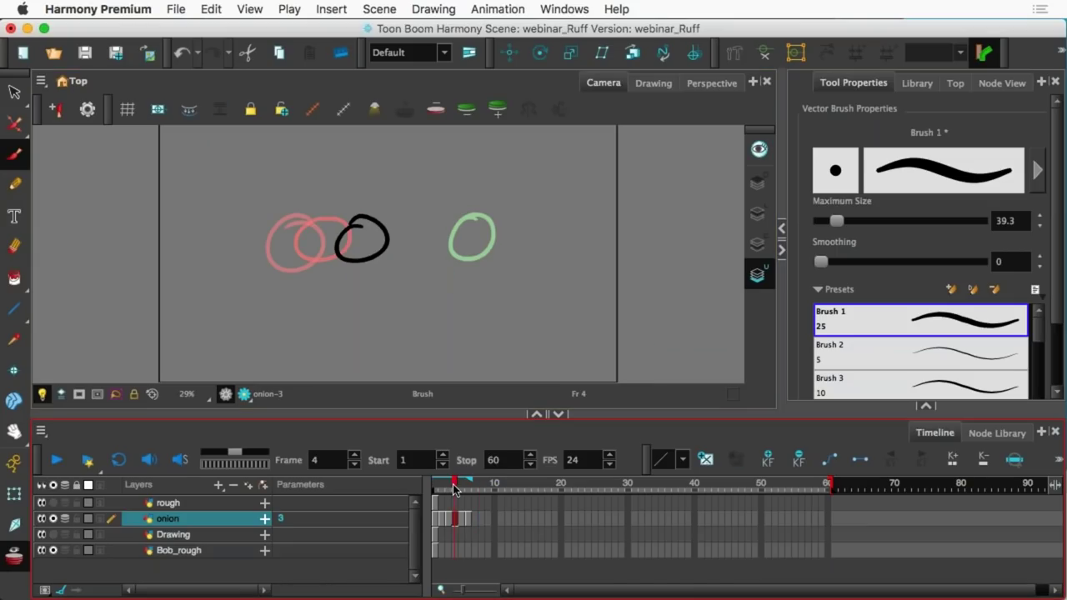
- Set the onion skin render style back to Normal in the drawing preferences
click(98, 8)
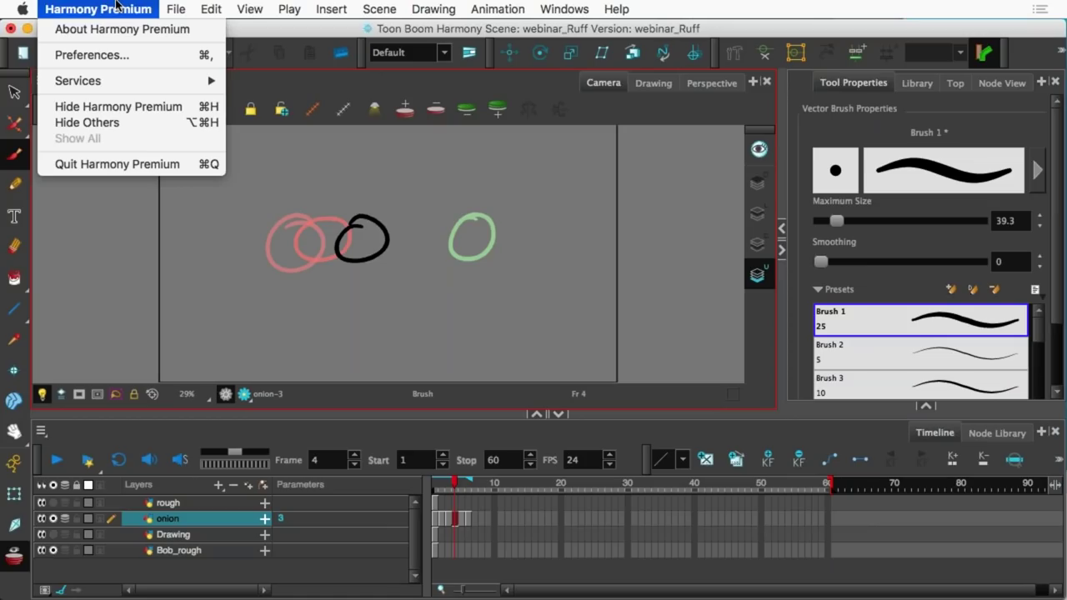
click(98, 55)
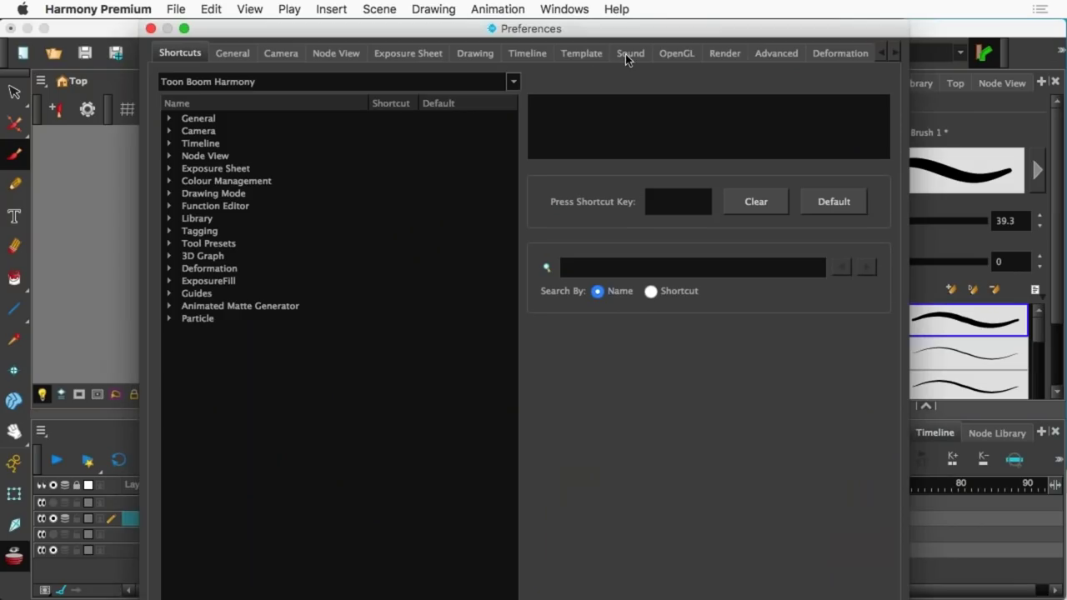
click(471, 52)
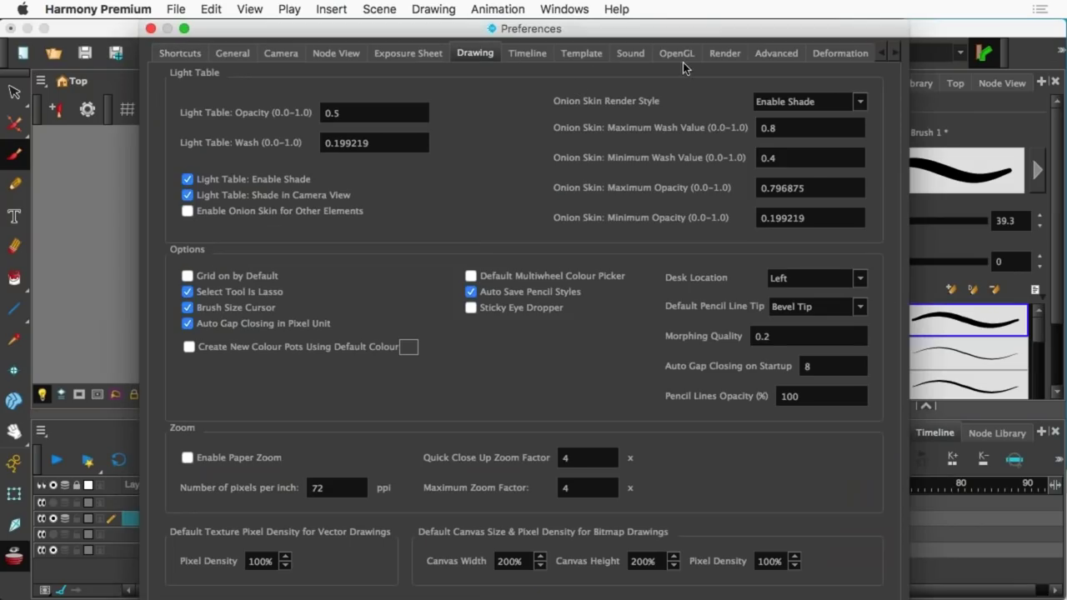
drag(656, 30, 542, 30)
click(747, 101)
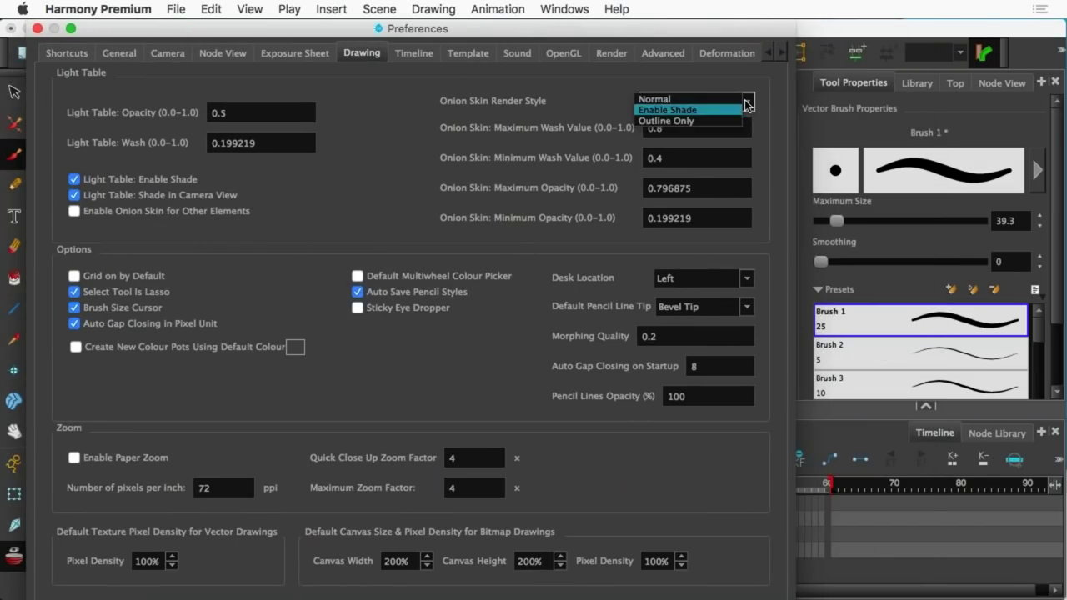
click(691, 99)
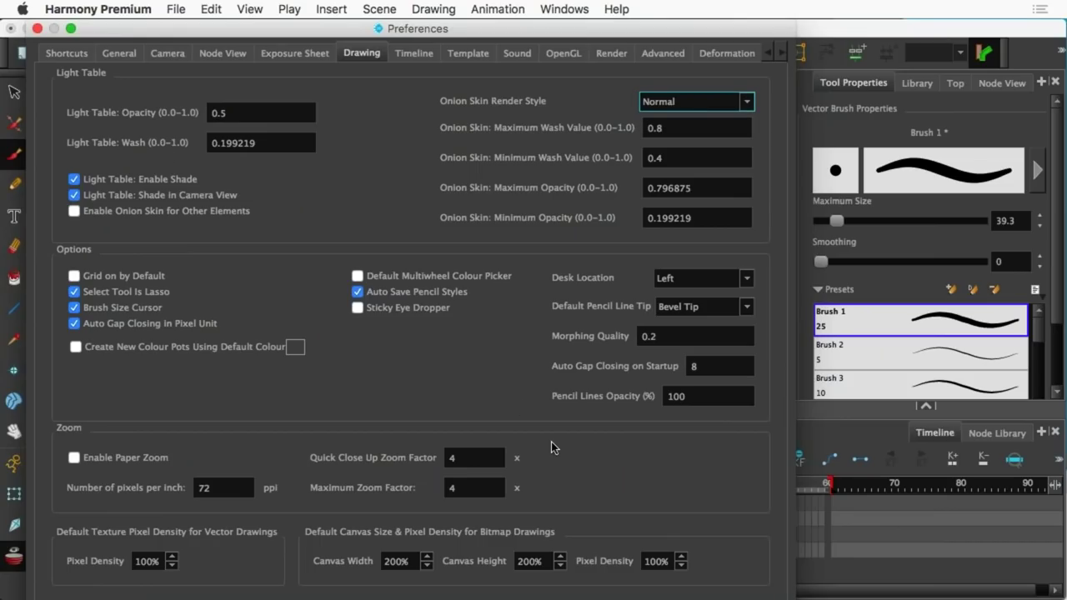
key(Return)
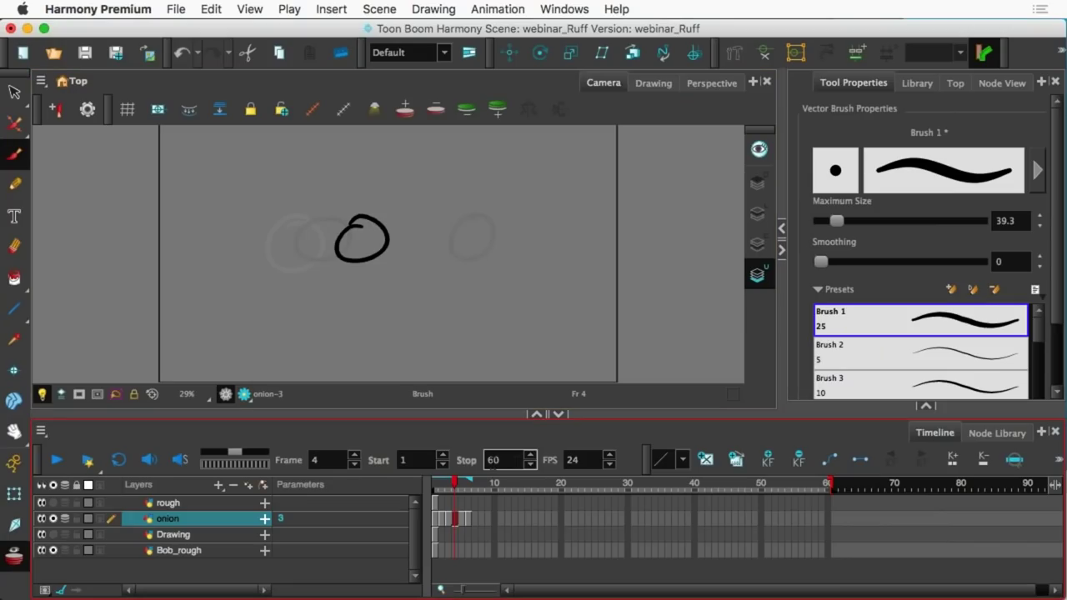
- Return to frame 1 and open the recent scene Ess_Rig_02, saving the current scene's changes
click(434, 485)
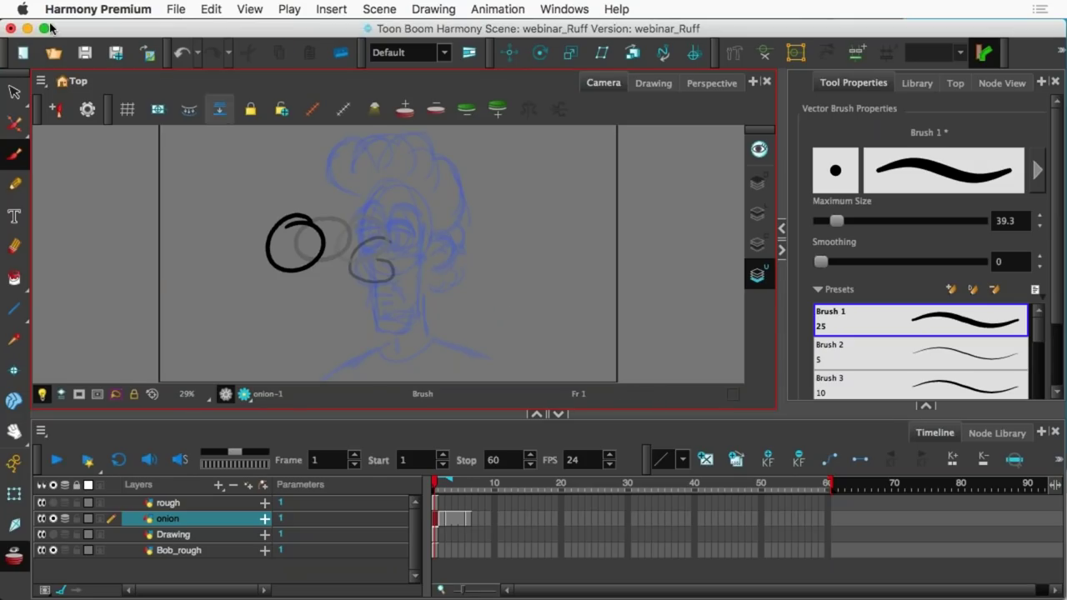
click(171, 9)
mouse_move(216, 61)
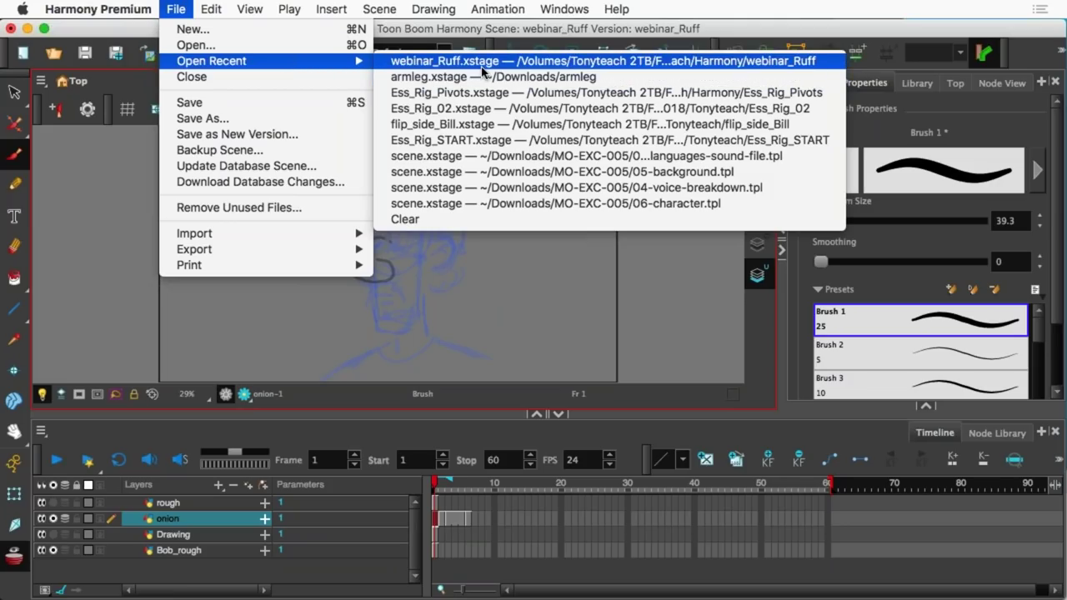
click(472, 108)
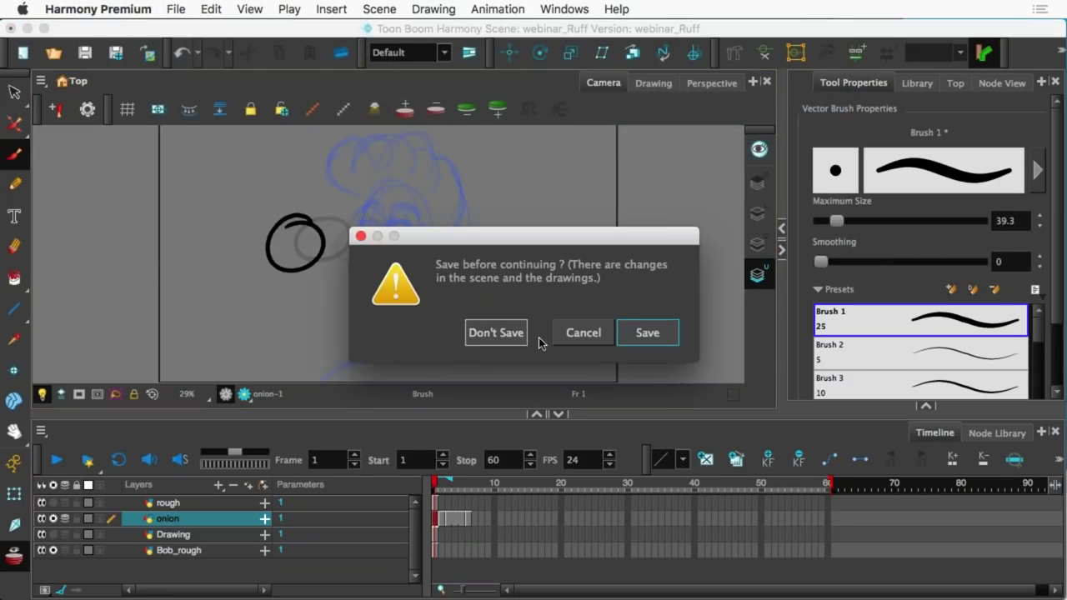
click(639, 333)
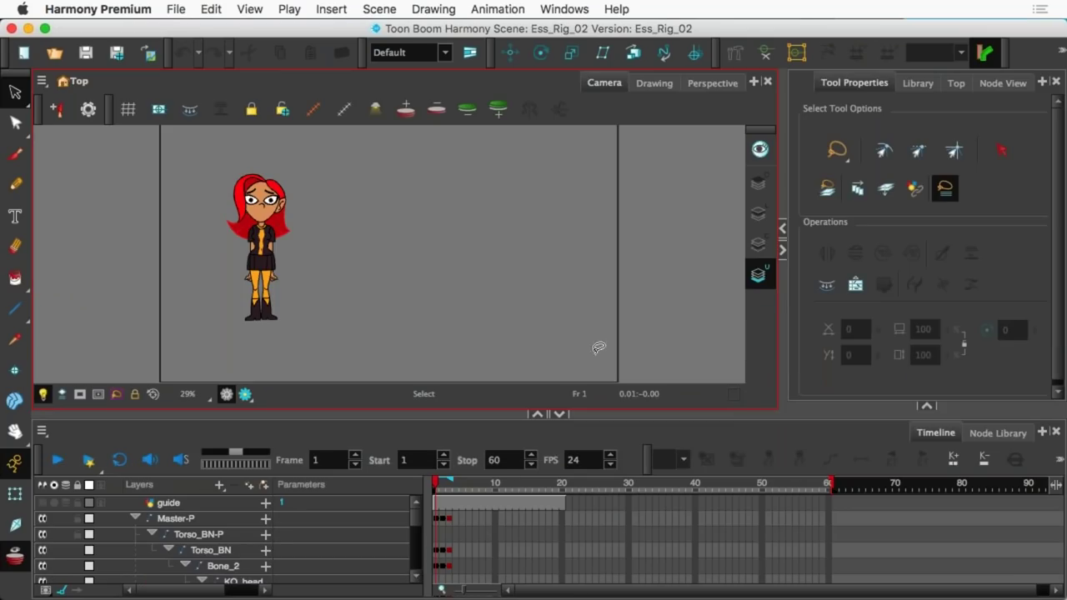
- On frame 3, select the character rig's Master-P peg with the Transform tool and move the whole character to the right
click(450, 488)
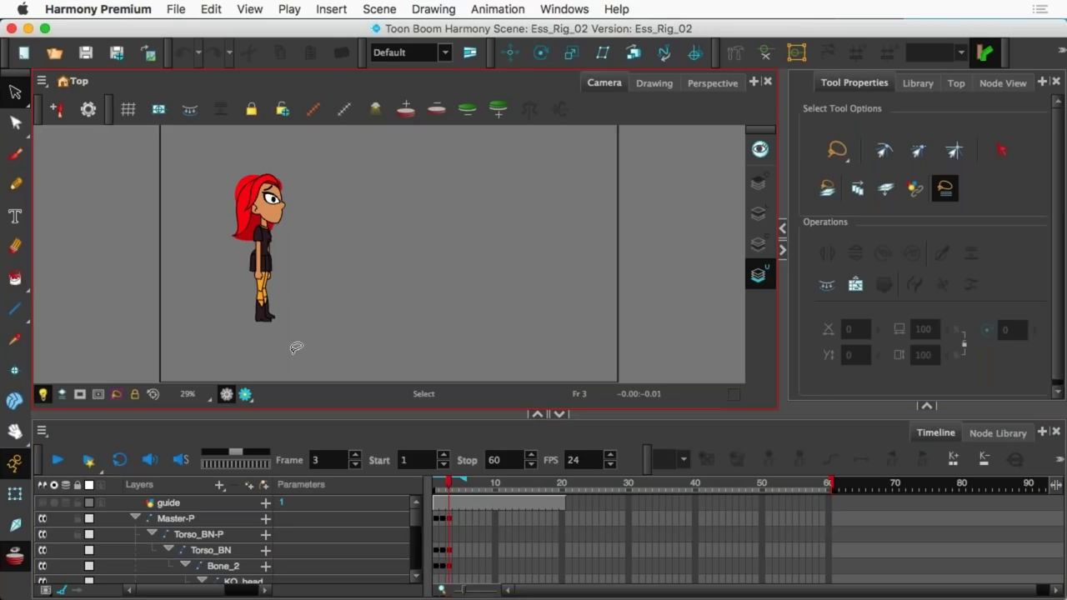
click(20, 498)
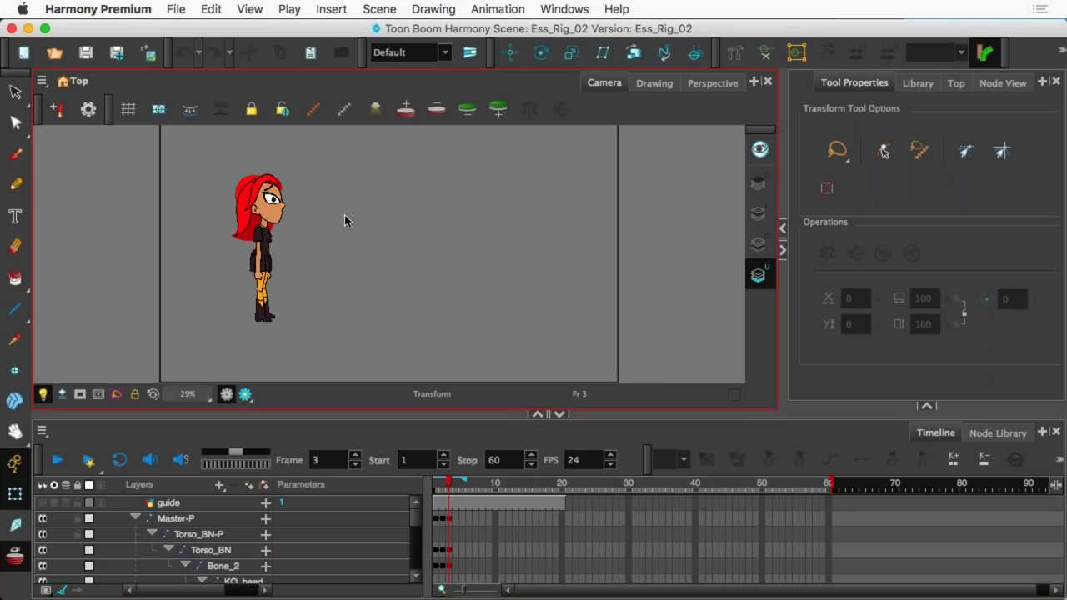
click(260, 202)
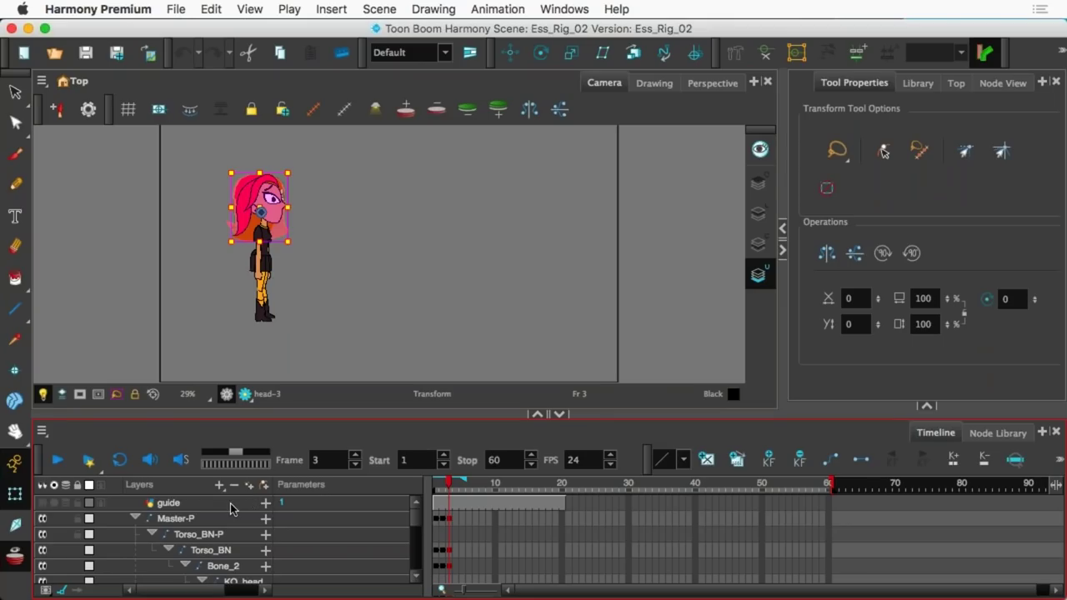
click(200, 519)
drag(268, 216, 356, 217)
scroll(286, 233, up, 3)
scroll(285, 232, down, 1)
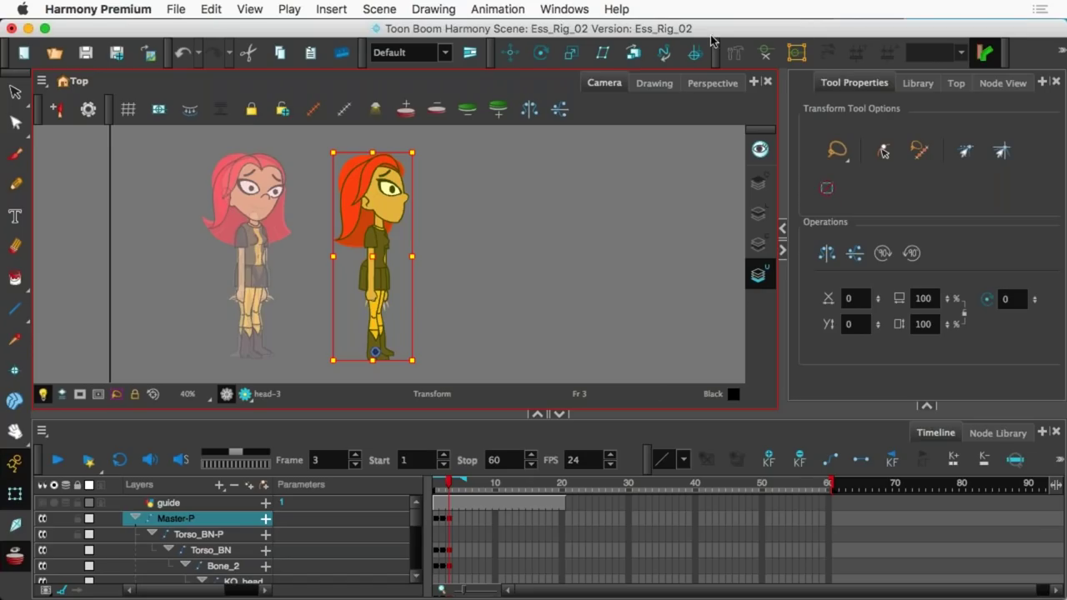
click(859, 75)
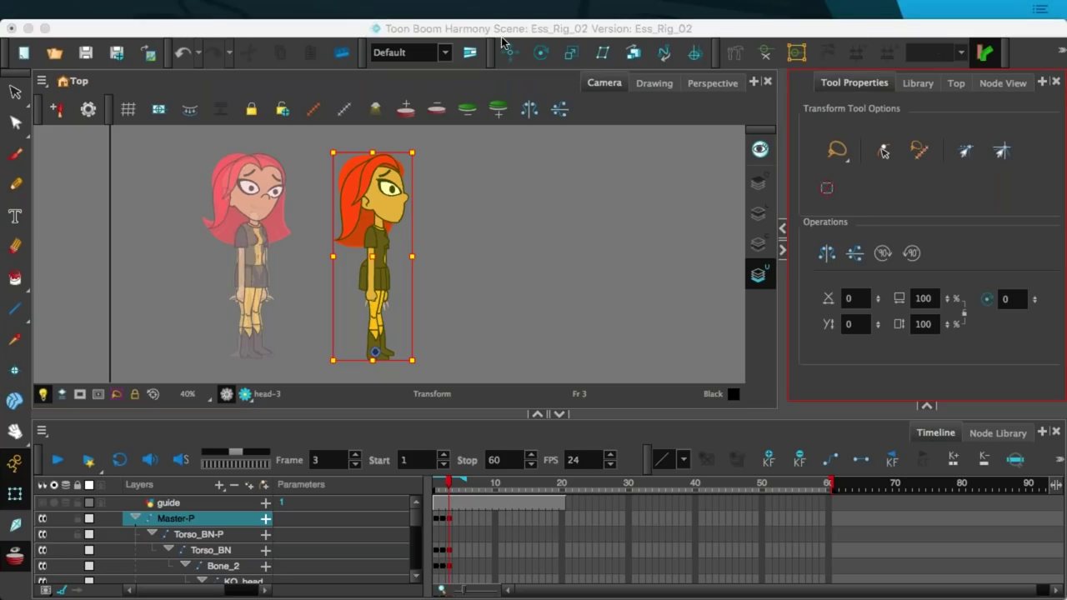